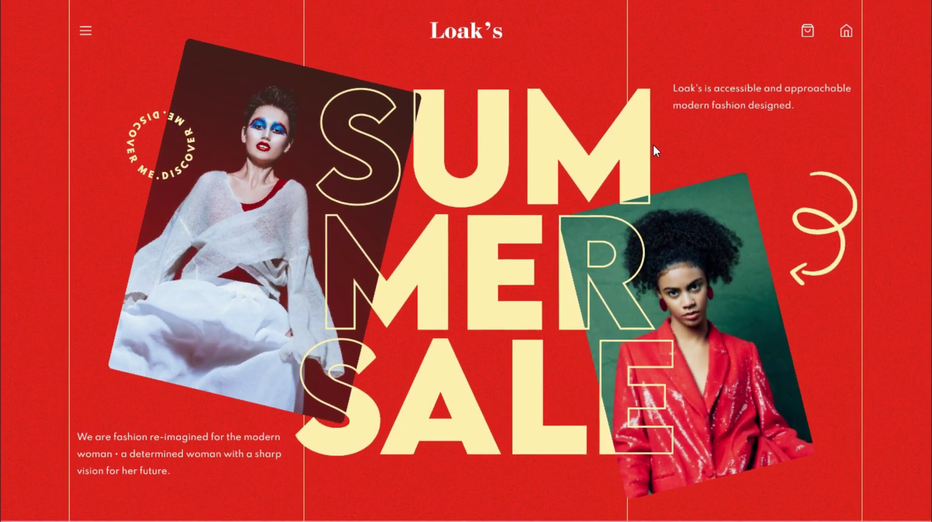
Scroll past the SUMMER SALE landing-page preview to the LOAK'S Typeface and Color Palette boards
scroll(654, 145, down, 10)
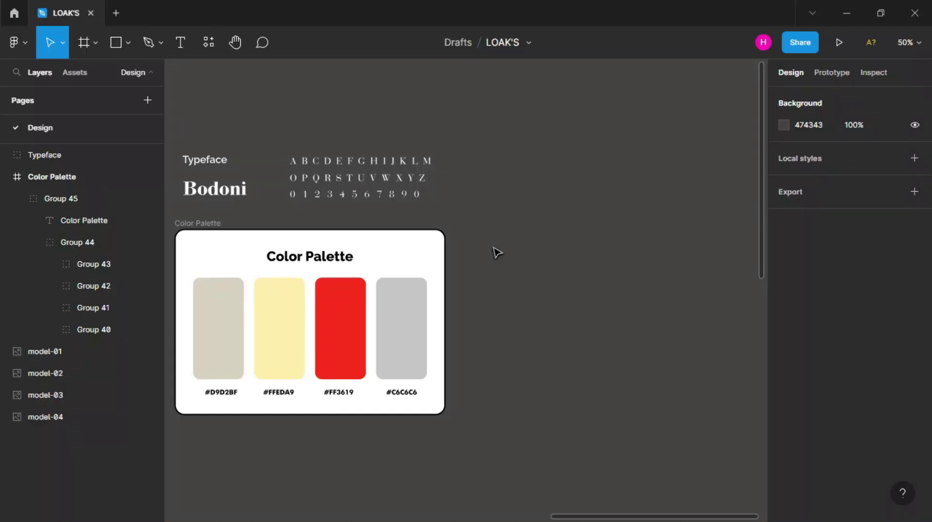
Save the red palette swatch's fill as a colour style named orange
click(350, 307)
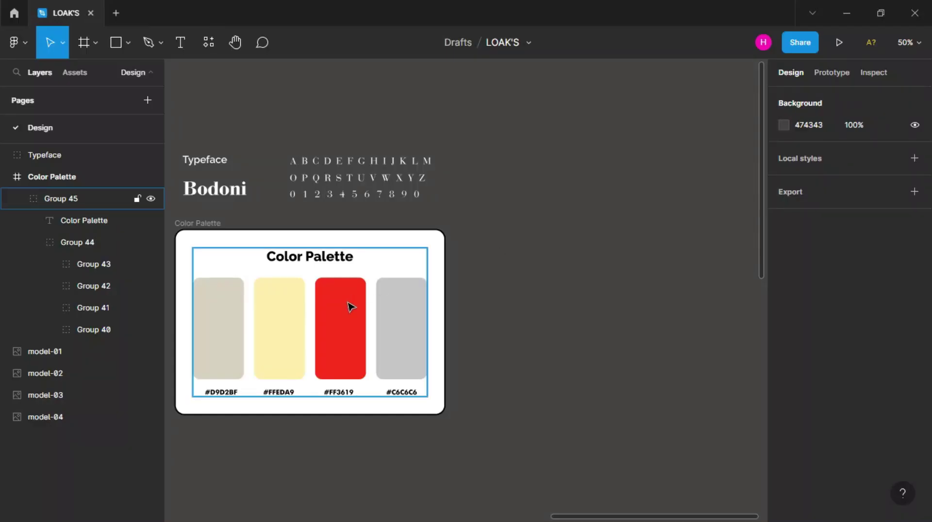
double_click(351, 307)
double_click(349, 306)
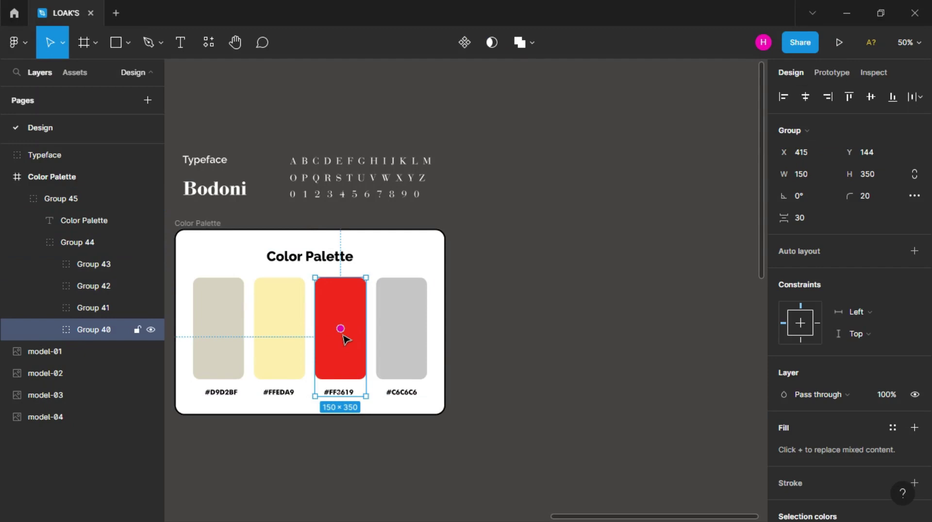
double_click(351, 354)
click(893, 351)
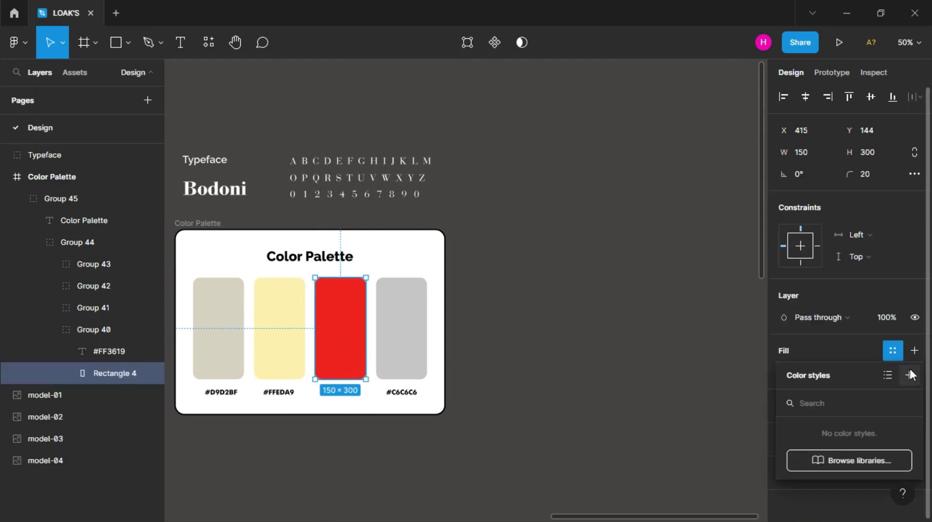
click(909, 375)
text(orange)
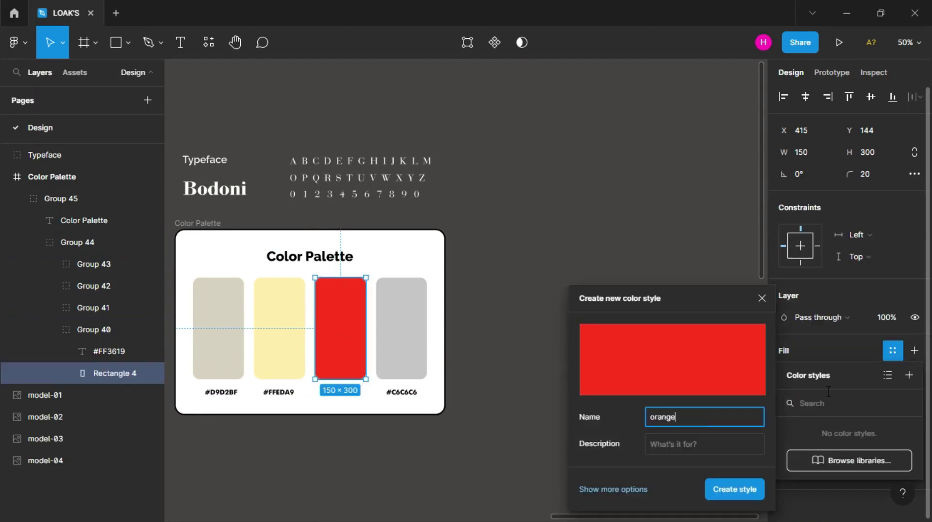
click(742, 489)
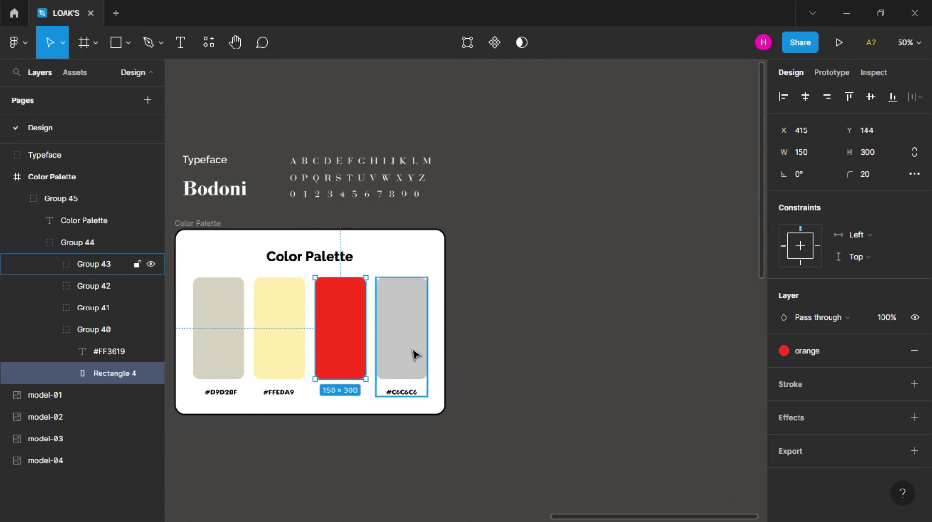
Save the grey swatch's fill as a colour style named grey
double_click(415, 356)
click(893, 351)
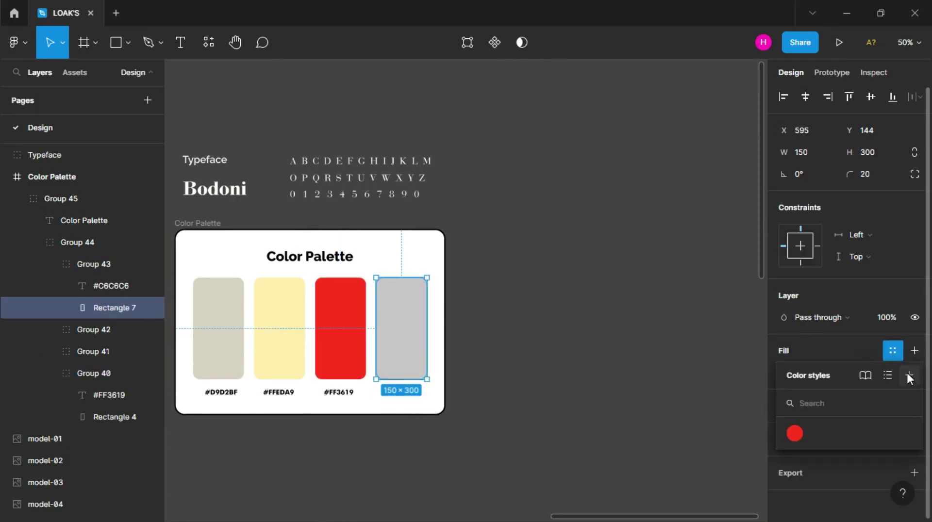
click(910, 376)
text(rey)
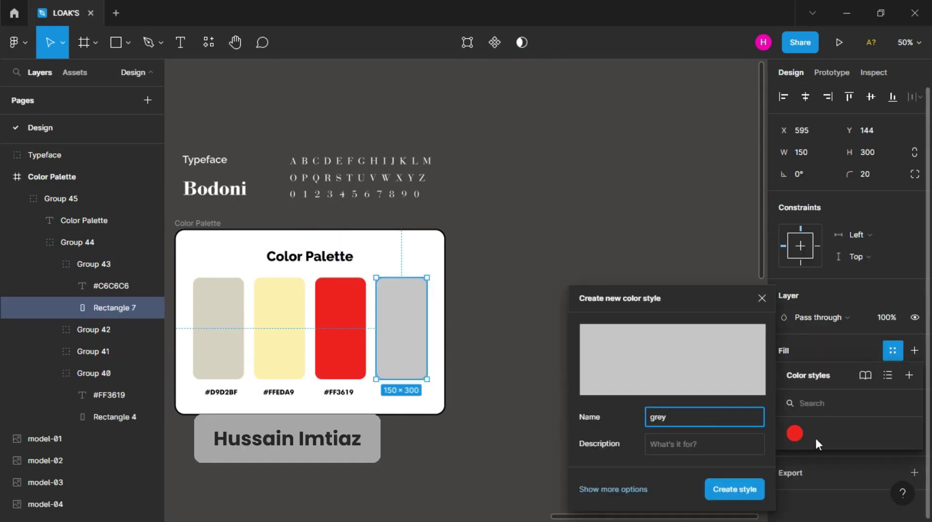
click(735, 490)
Save the yellow swatch's #FFEDA9 fill as a colour style named skin
click(258, 353)
click(258, 353)
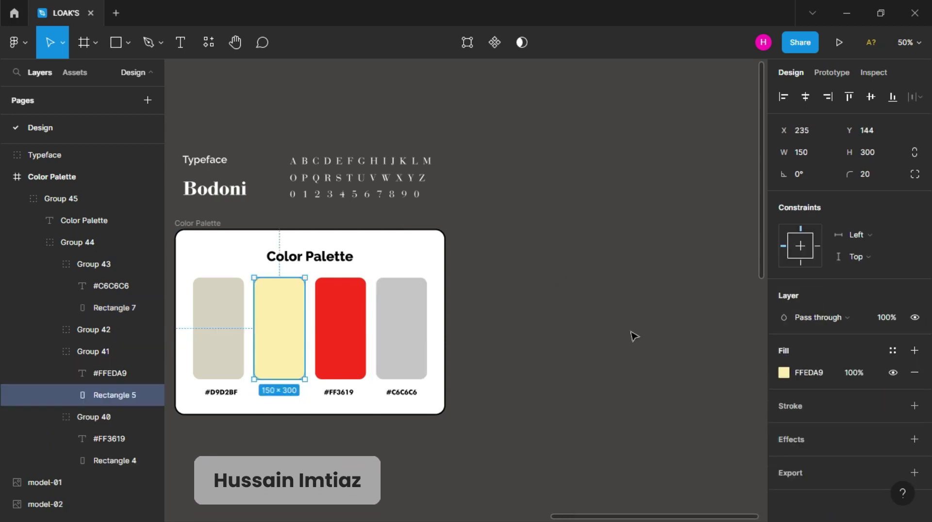
click(893, 351)
click(909, 375)
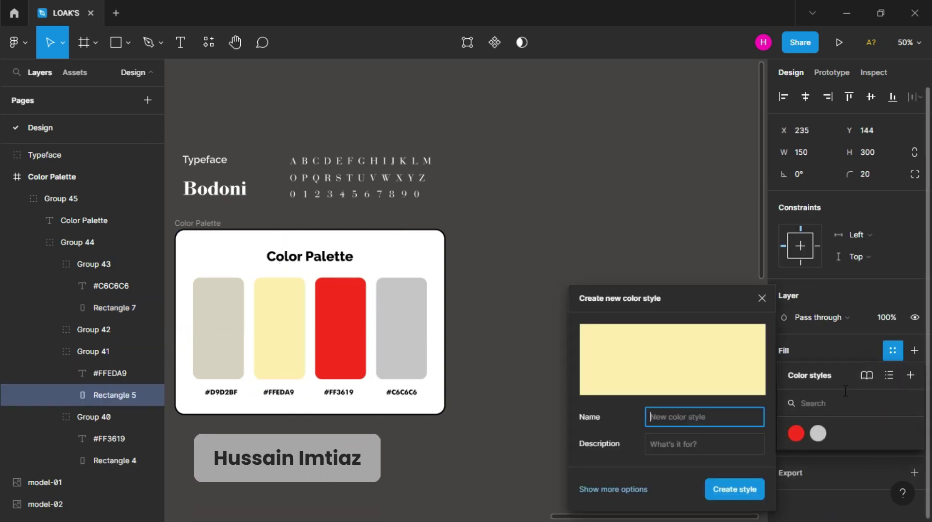
text(skin)
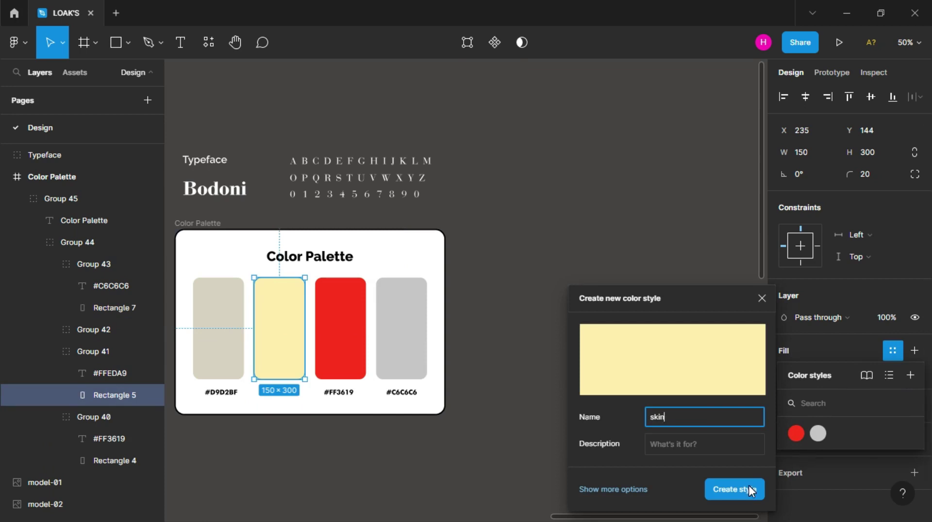
click(751, 492)
Save the beige swatch's #D9D2BF fill as a colour style named light-gery
click(239, 347)
click(204, 334)
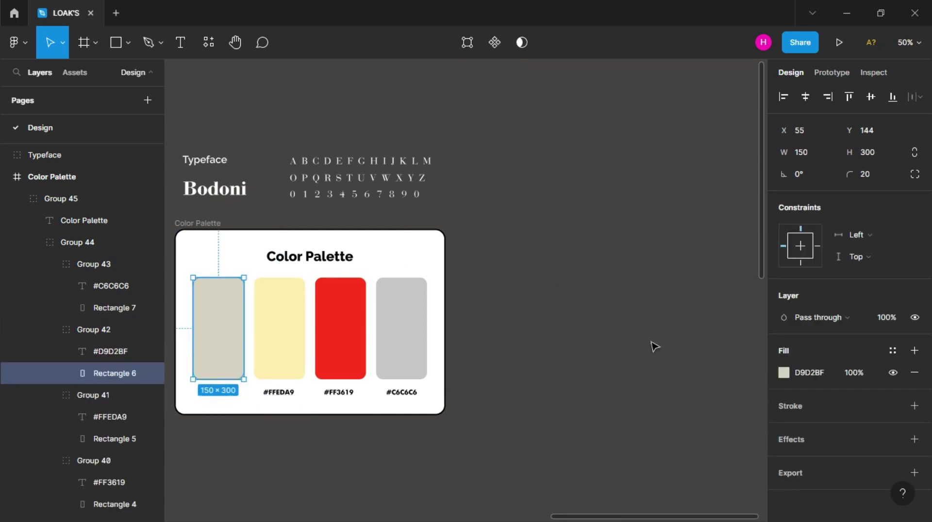
click(893, 351)
click(910, 376)
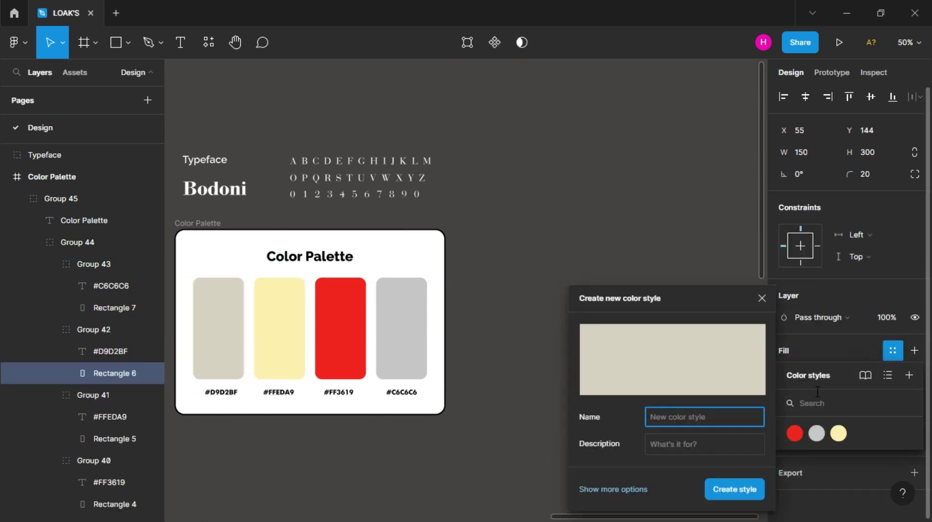
text(light-gery)
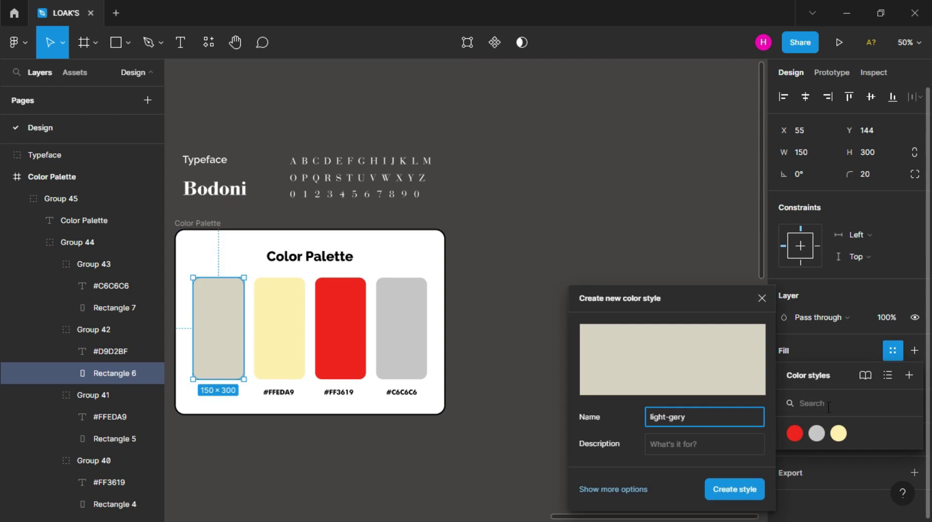
click(735, 490)
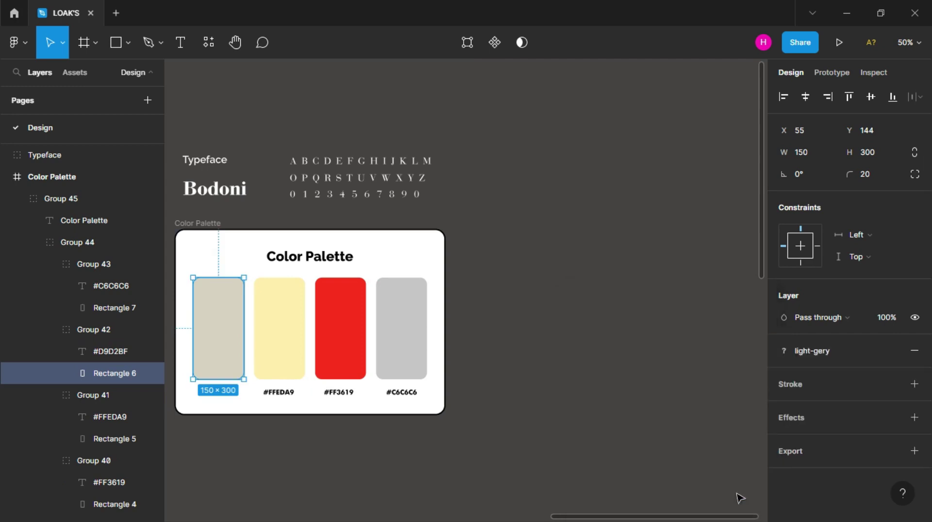
click(596, 393)
Draw a new 1920×1080 frame beside the colour palette
click(84, 39)
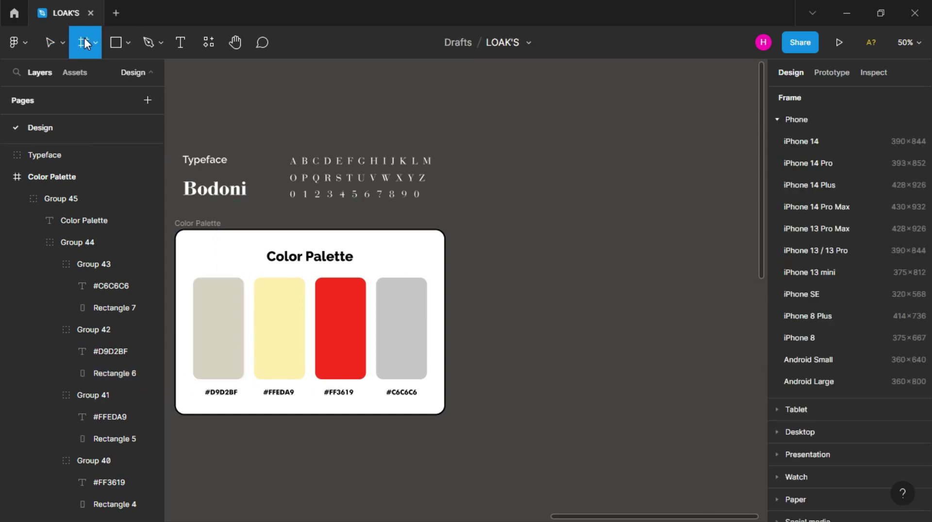
mouse_move(491, 181)
mouse_down()
mouse_move(665, 262)
mouse_move(812, 183)
mouse_up()
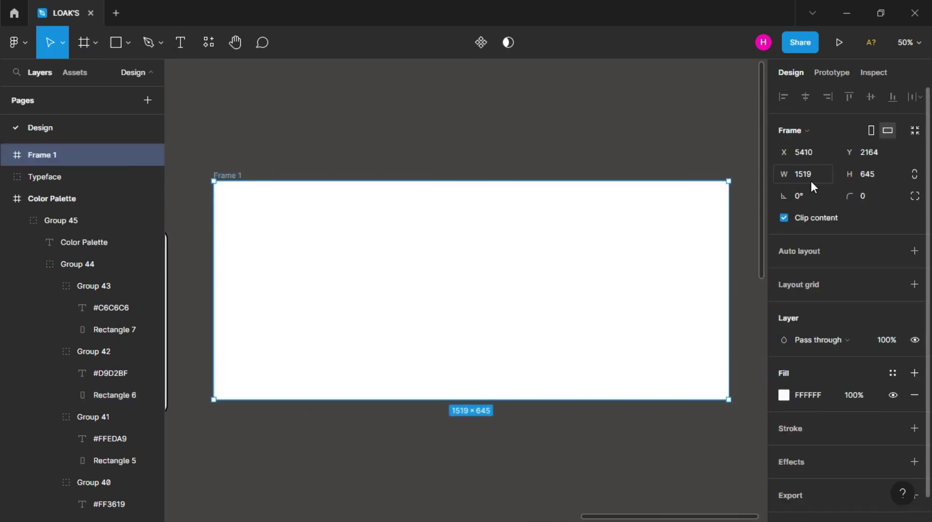
click(873, 177)
text(1080)
key(Return)
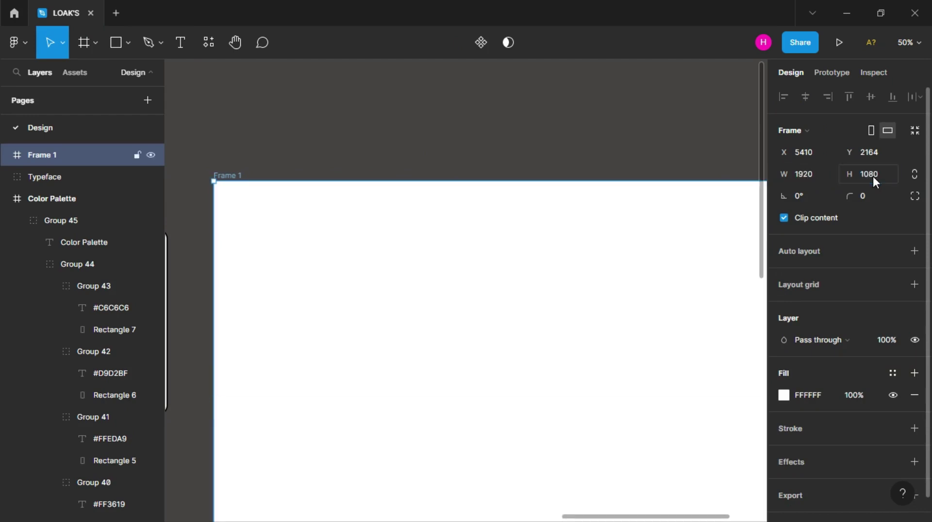
click(650, 167)
scroll(650, 167, down, 2)
scroll(650, 167, down, 1)
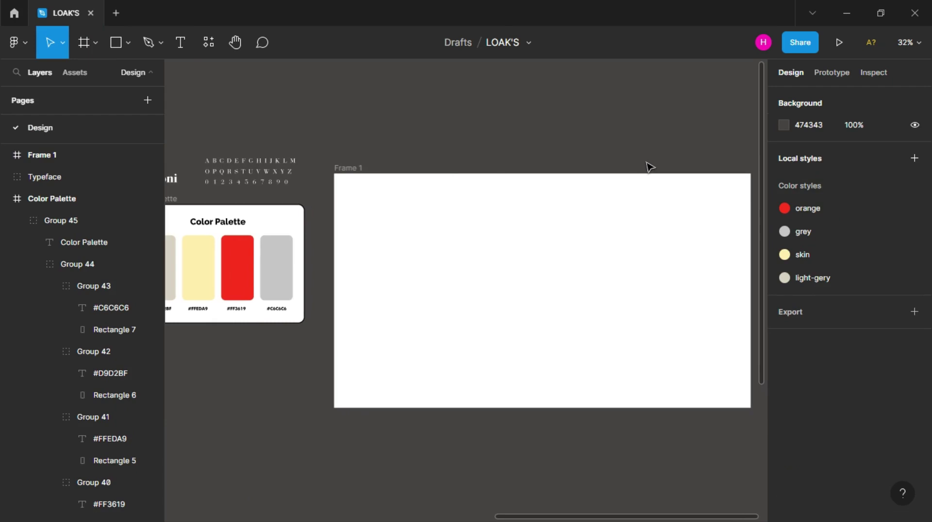
Move Frame 1 further right and fill it with the orange colour style
mouse_move(359, 166)
mouse_down()
mouse_move(564, 160)
mouse_move(241, 155)
mouse_move(236, 147)
mouse_up()
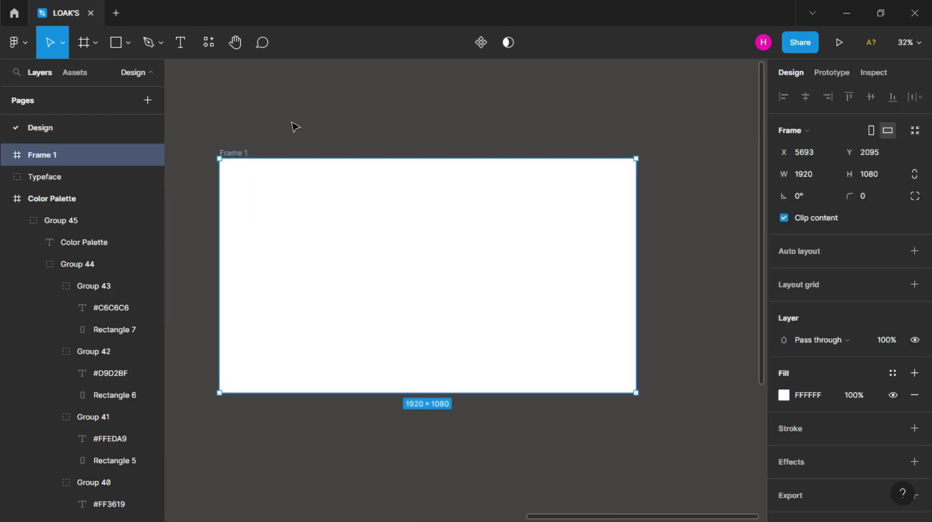
click(284, 130)
click(235, 159)
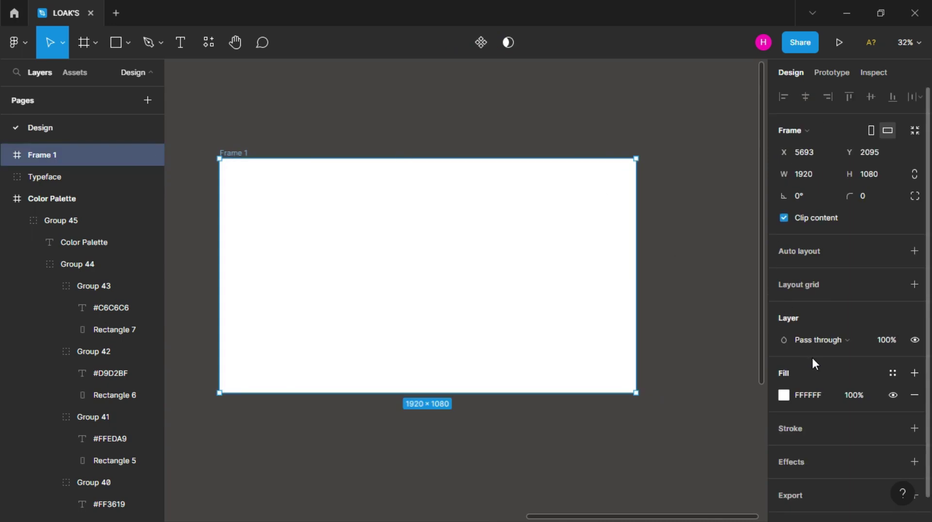
scroll(812, 357, down, 1)
click(894, 348)
click(795, 432)
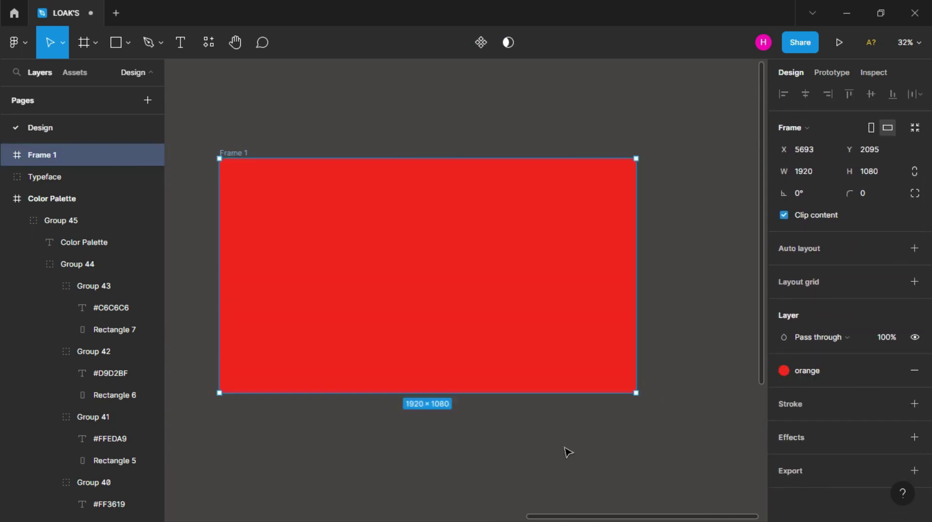
click(454, 483)
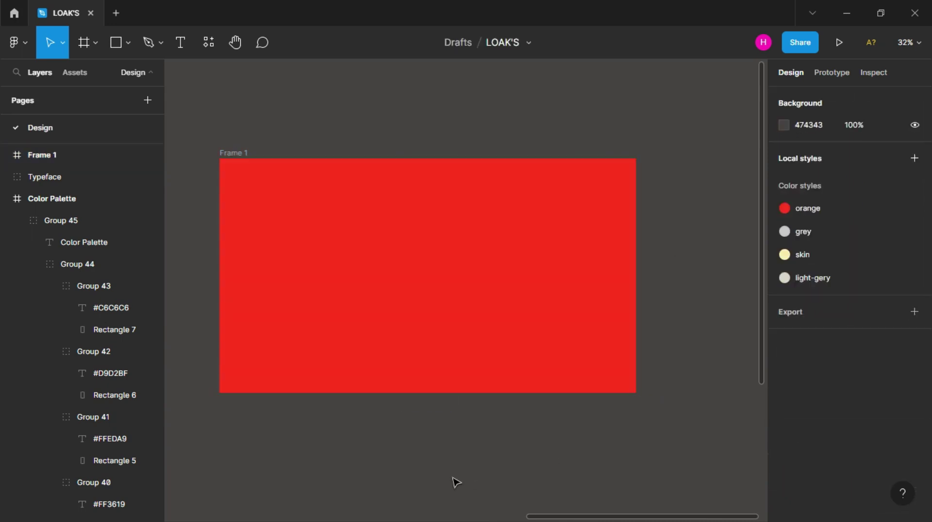
Apply a Noise plugin texture sized to Frame 1
click(21, 39)
mouse_move(72, 229)
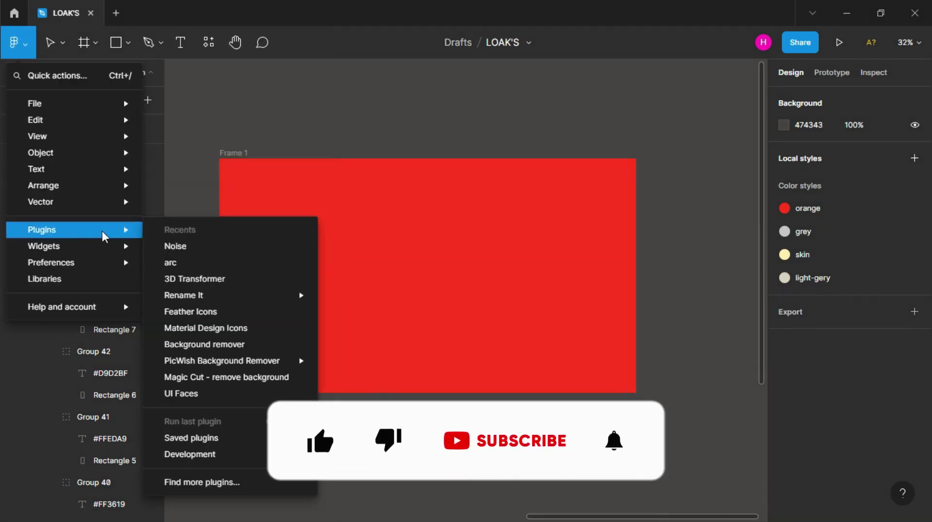
click(176, 246)
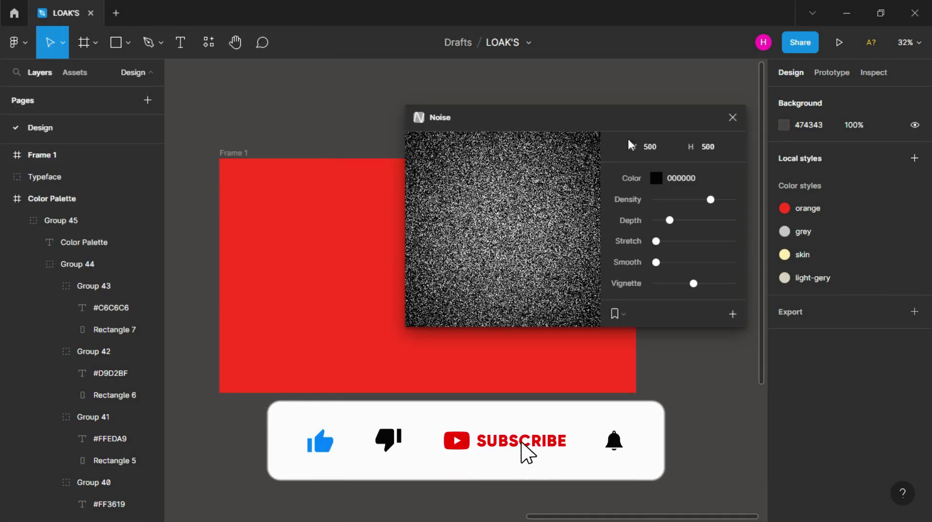
click(307, 204)
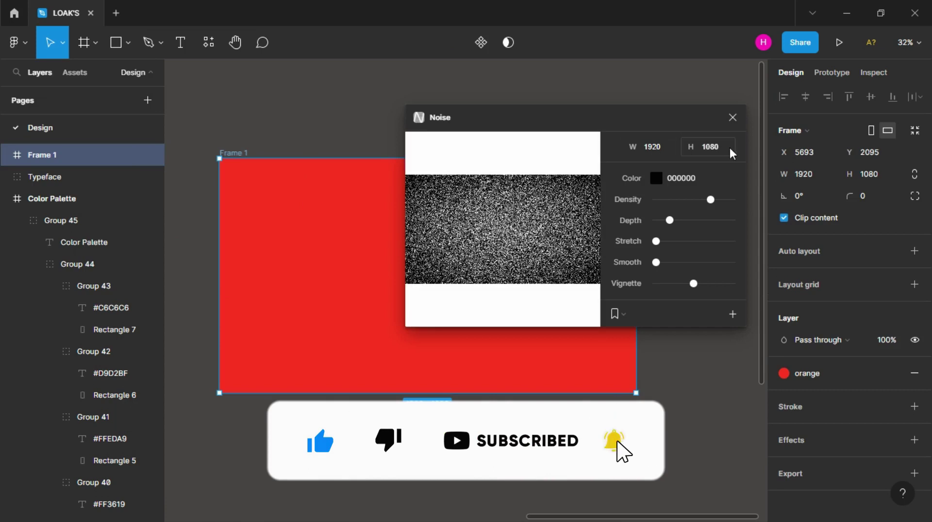
click(731, 314)
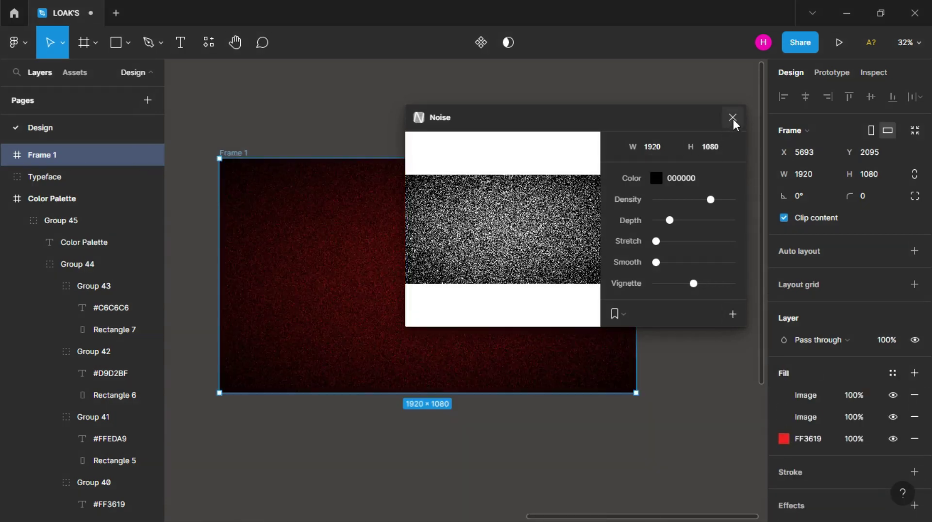
click(733, 117)
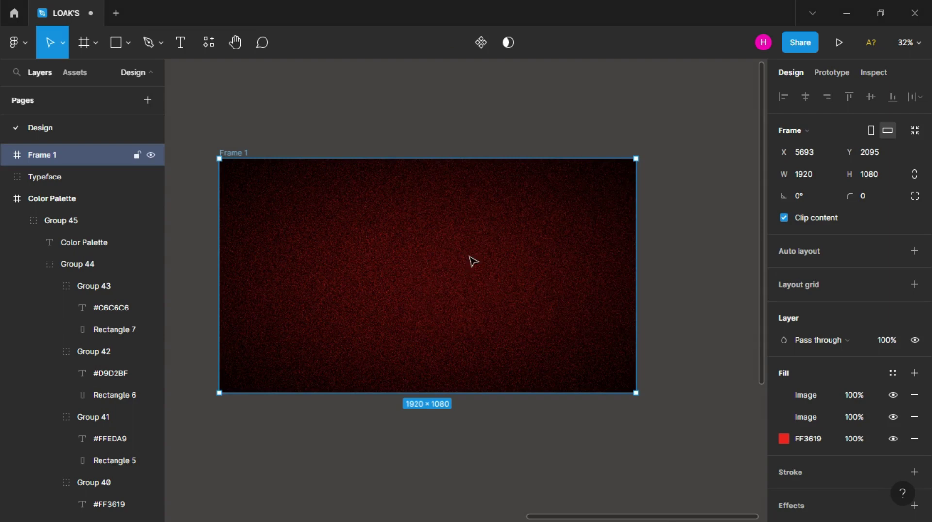
Remove the extra image fill and set the noise fill's opacity to 20%
click(915, 417)
click(891, 342)
text(20)
key(Return)
key(ctrl+z)
click(860, 395)
text(0)
key(Return)
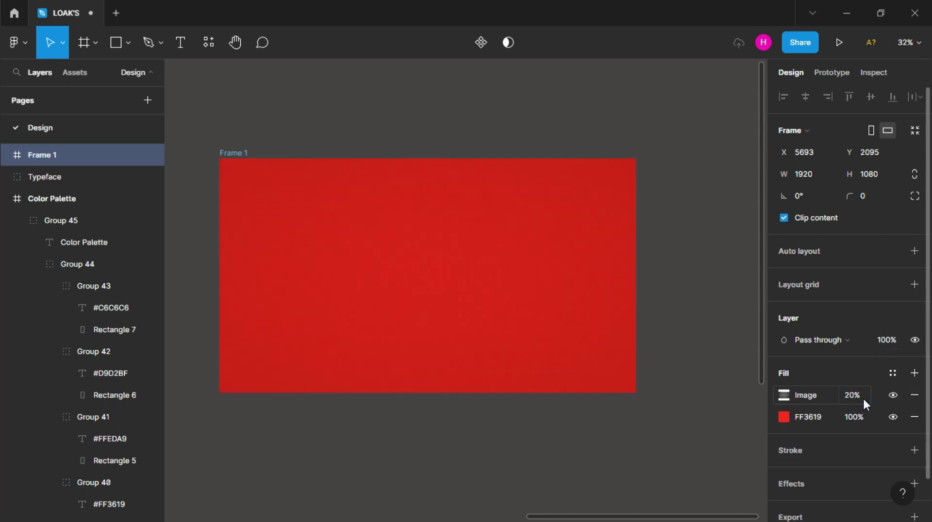
click(651, 466)
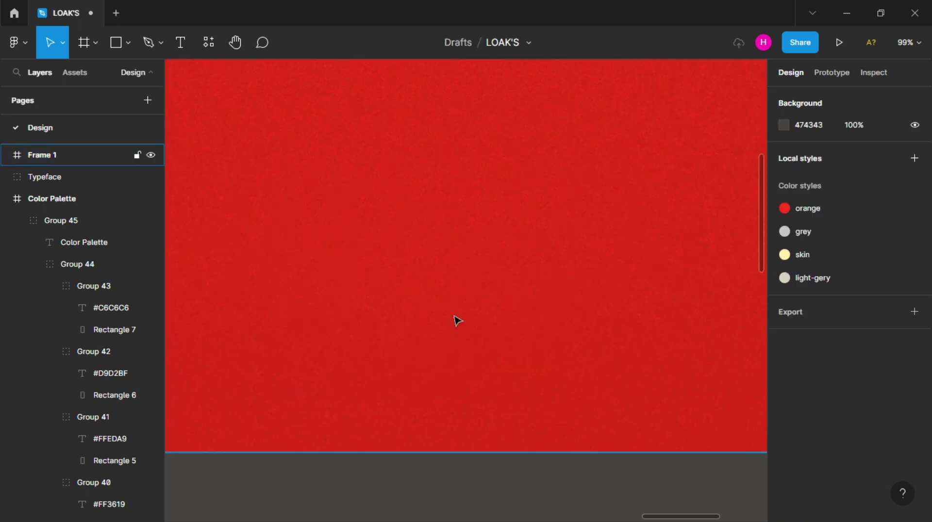
Add a 12-column layout grid to Frame 1
click(243, 195)
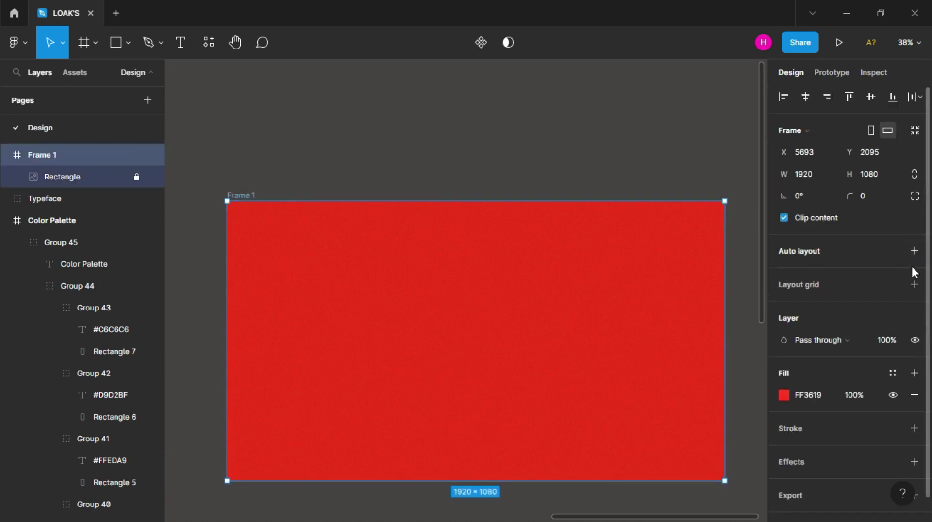
click(914, 284)
click(784, 307)
click(646, 307)
click(631, 323)
text(12)
key(Return)
Colour the column grid white (FFFFFF)
click(674, 362)
text(ffffff)
key(Return)
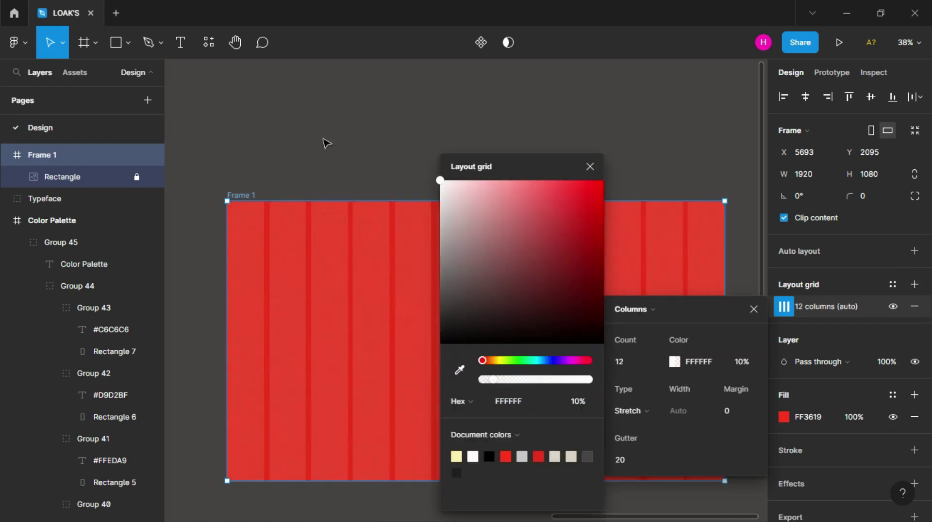
click(590, 167)
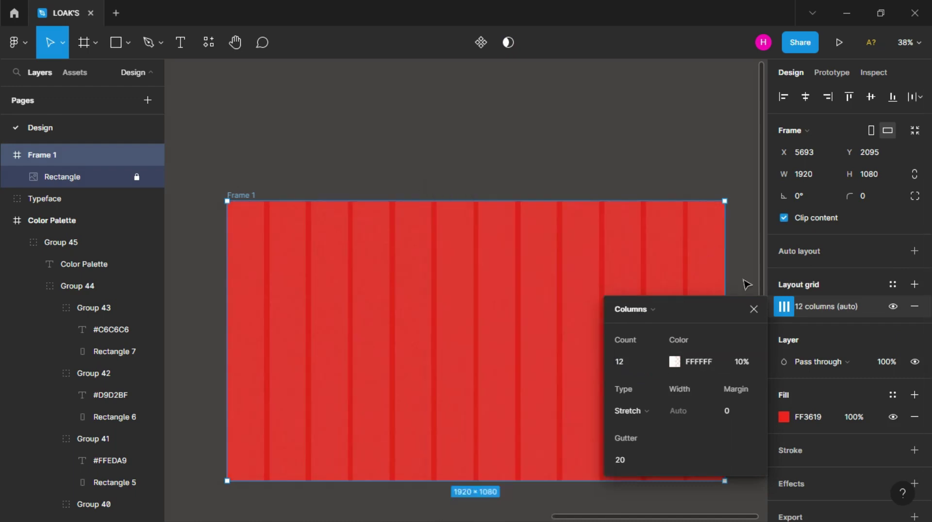
click(754, 310)
click(428, 181)
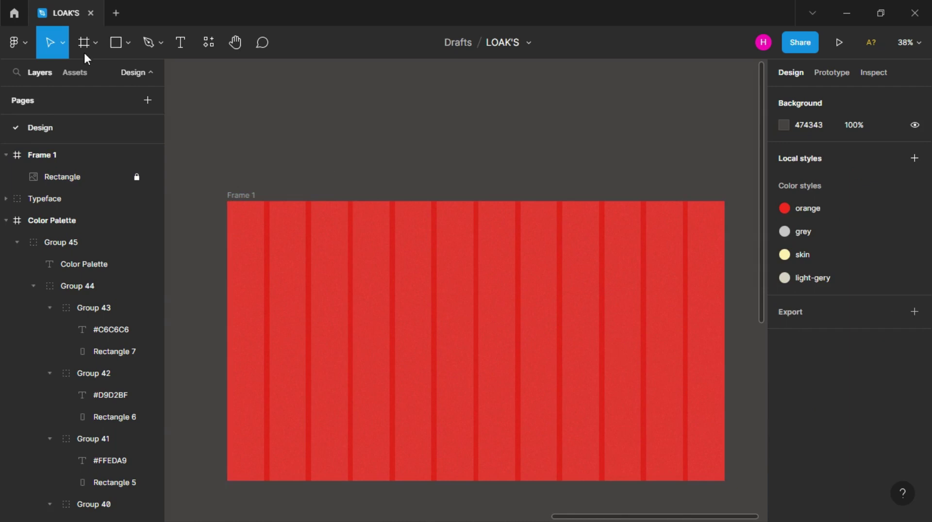
click(129, 44)
Draw a vertical line in Frame 1 and make it 1080 long
click(109, 95)
ctrl+scroll(272, 218, up, 3)
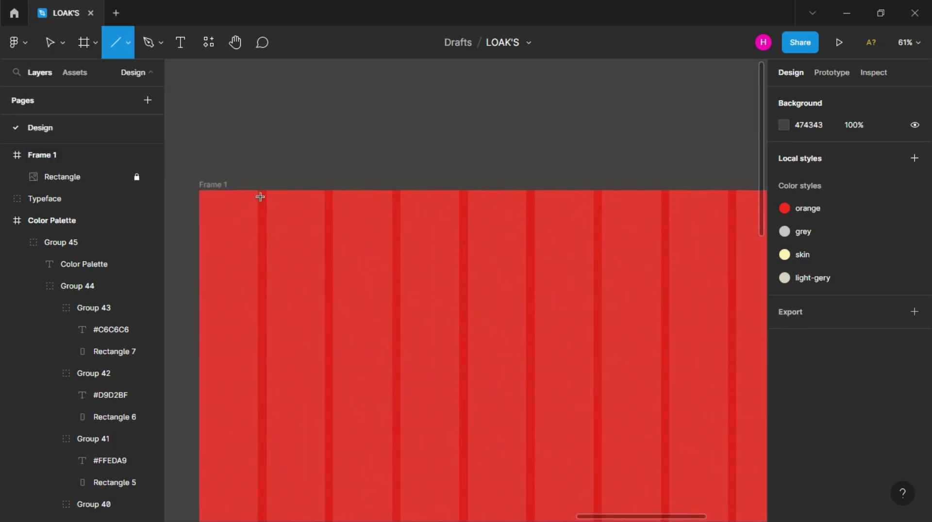
drag(258, 192, 258, 380)
scroll(260, 261, down, 3)
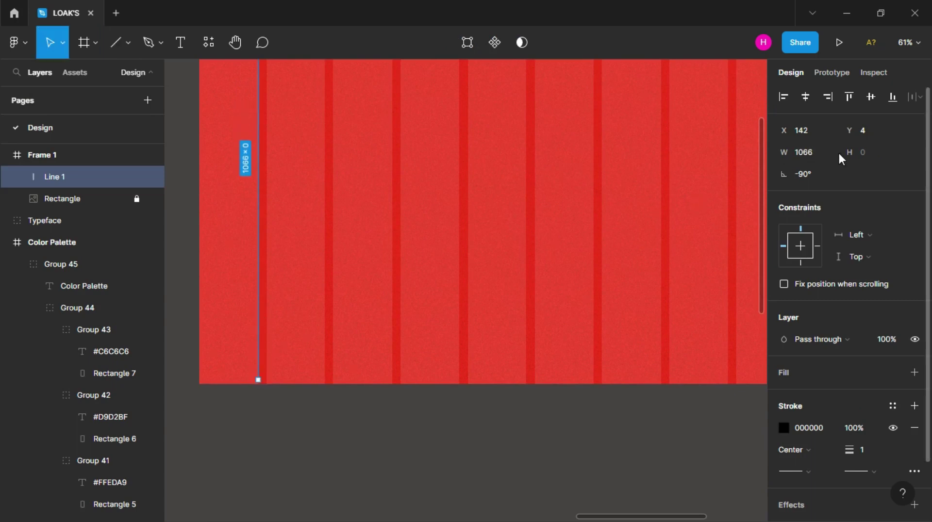
text(0)
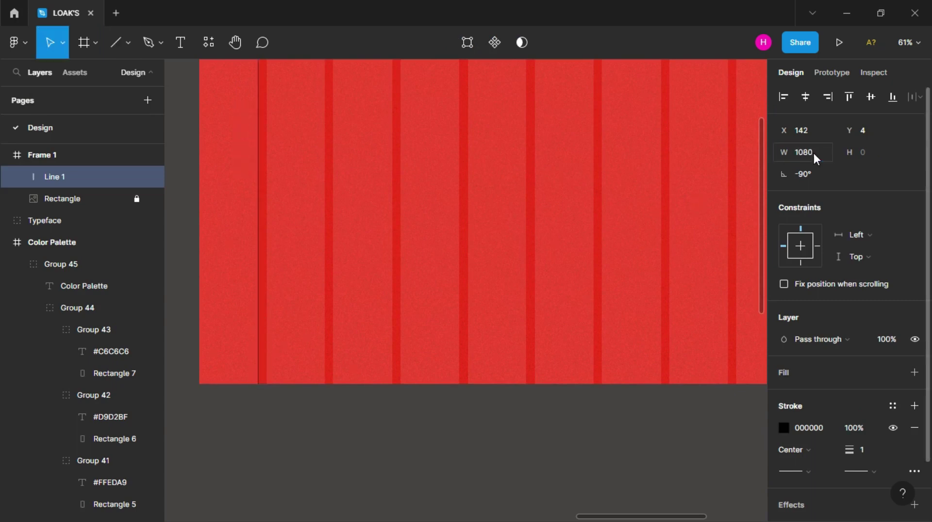
click(418, 446)
scroll(418, 446, up, 2)
Give the line a 1.5 stroke in the skin colour style
click(258, 313)
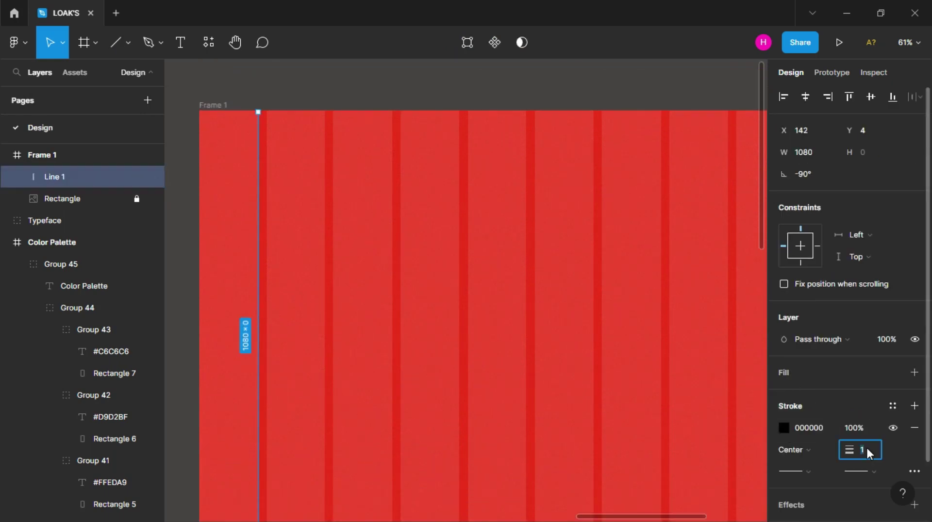
text(.5)
key(Return)
click(893, 406)
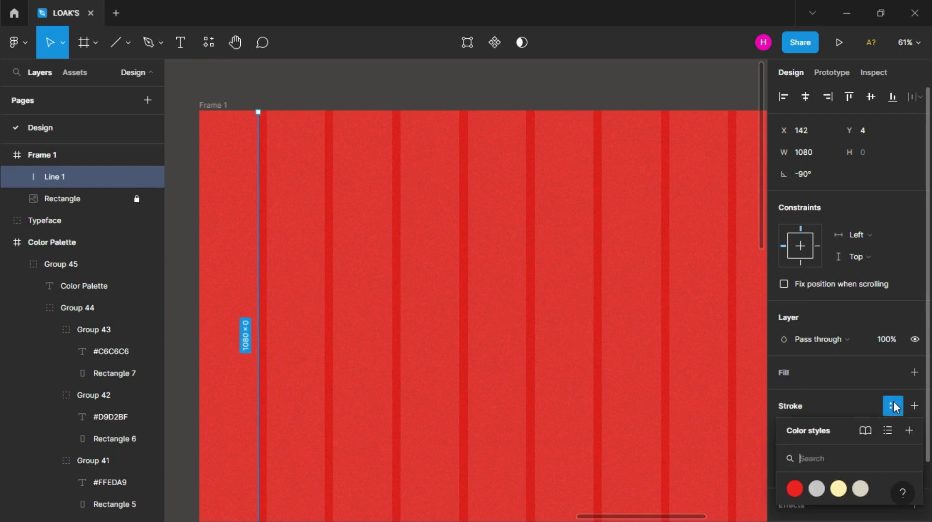
click(838, 487)
click(422, 340)
Copy the line to make four vertical lines spaced across Frame 1
scroll(260, 290, up, 3)
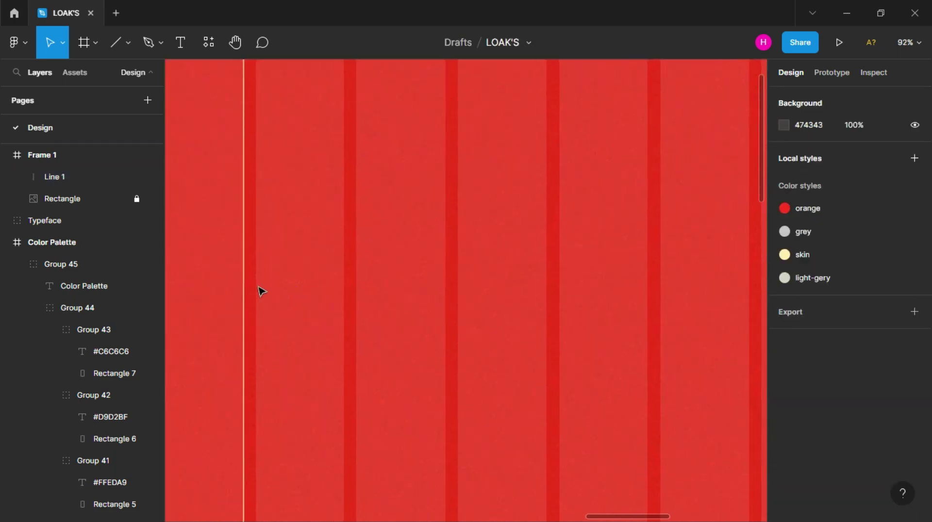
click(244, 292)
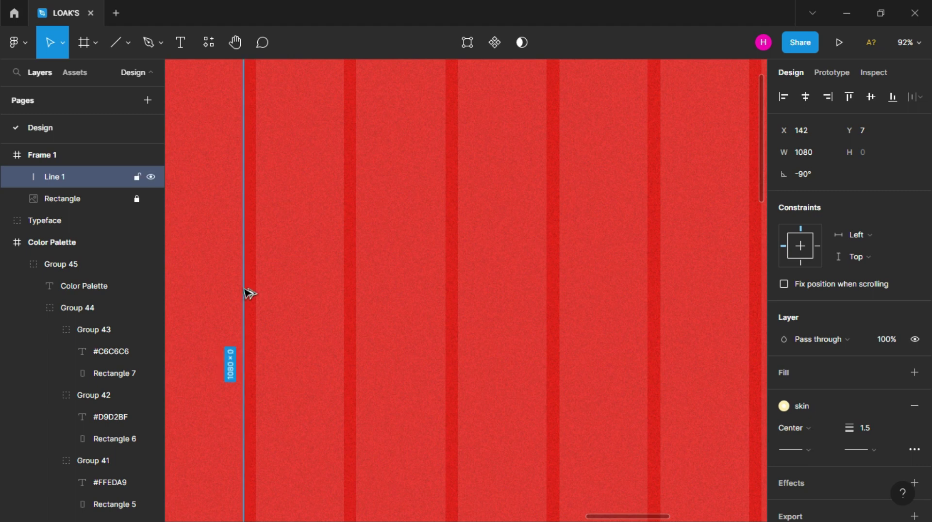
right_click(244, 289)
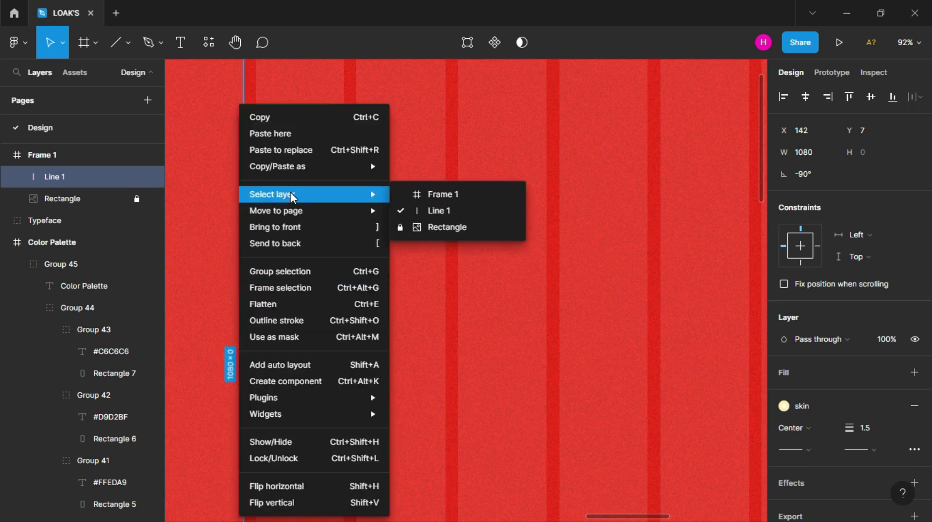
click(313, 119)
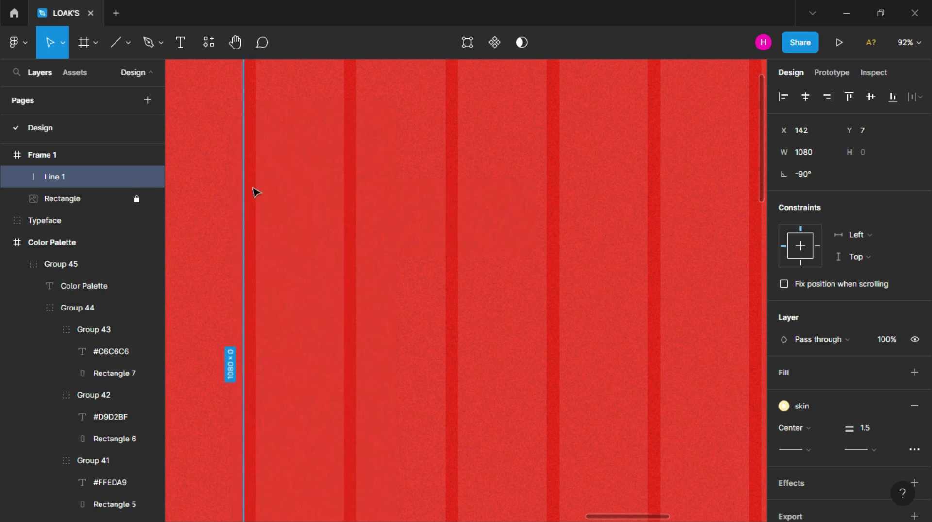
key(ctrl+v)
drag(244, 201, 809, 209)
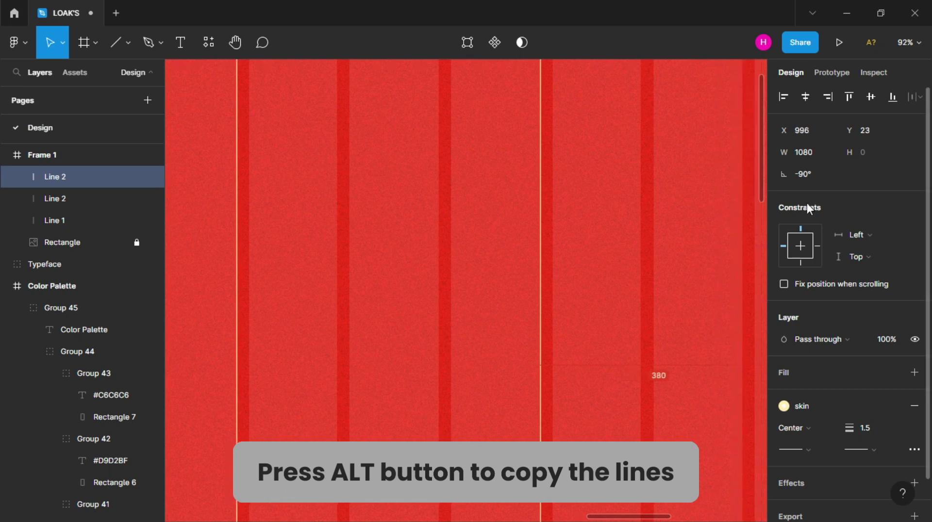
drag(810, 209, 498, 204)
scroll(645, 209, down, 5)
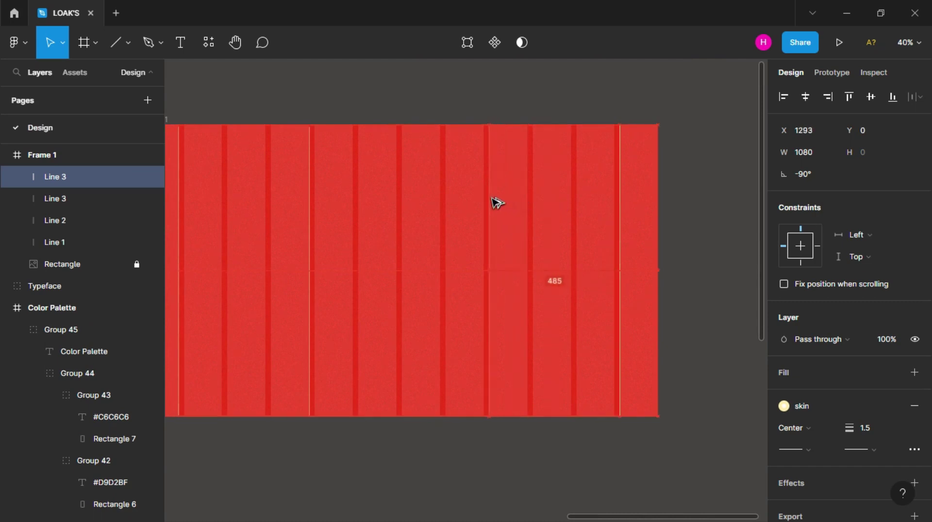
click(522, 108)
scroll(342, 200, down, 1)
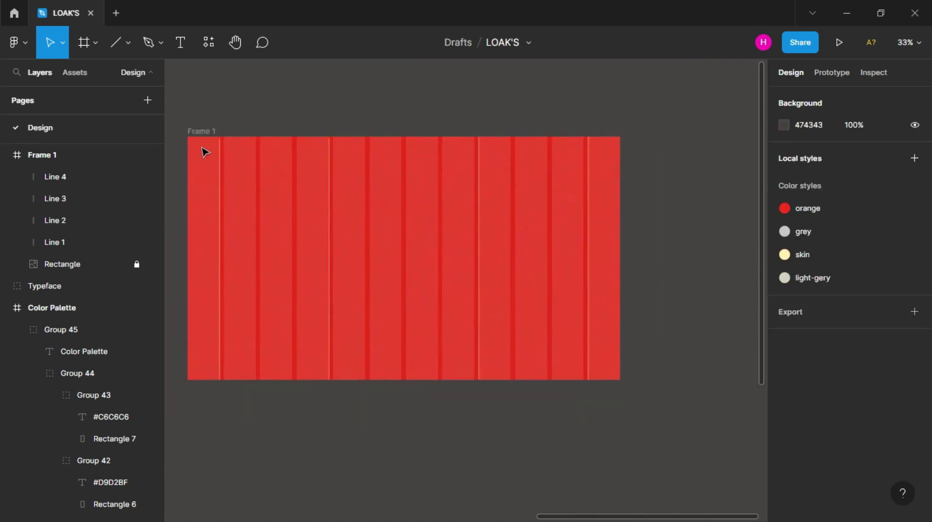
scroll(205, 153, up, 3)
Drag the hamburger, home, shopping-bag and scribble components from Assets onto Frame 1
click(73, 73)
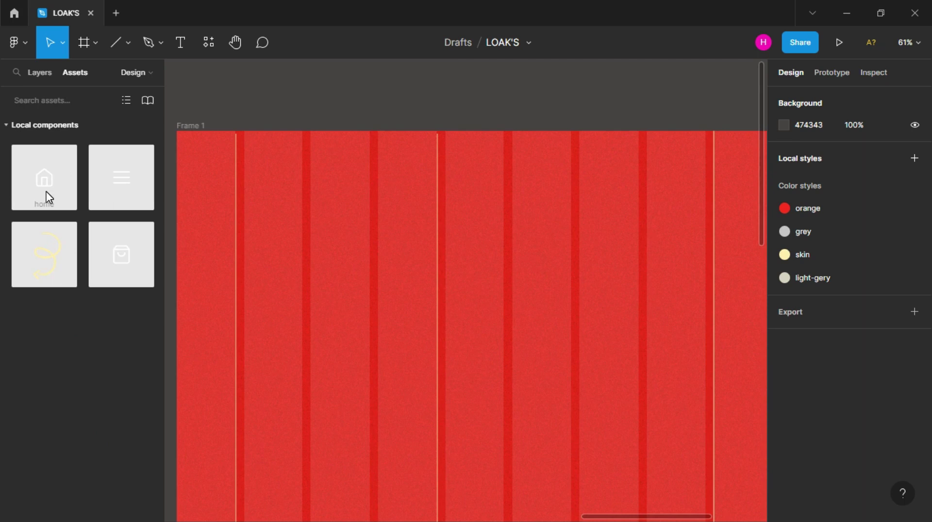
drag(121, 191, 268, 172)
drag(57, 195, 748, 196)
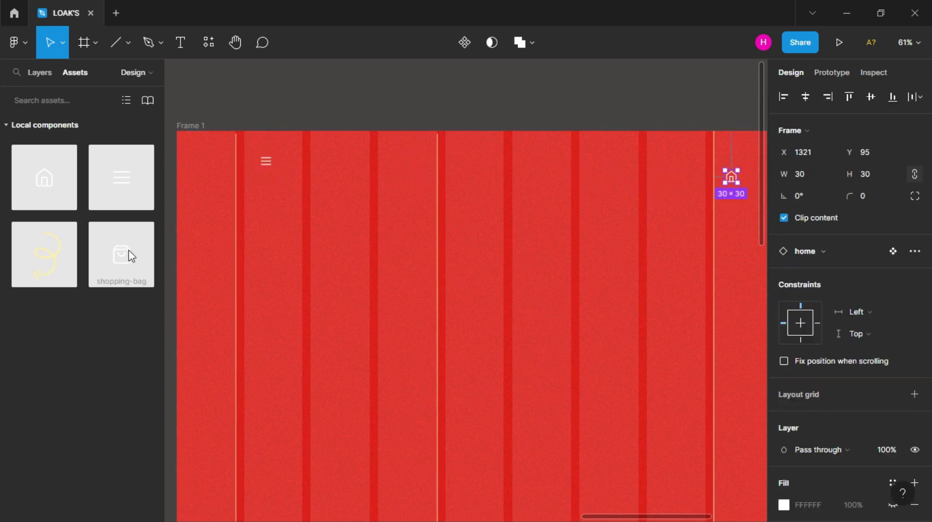
drag(124, 256, 496, 208)
drag(709, 168, 752, 175)
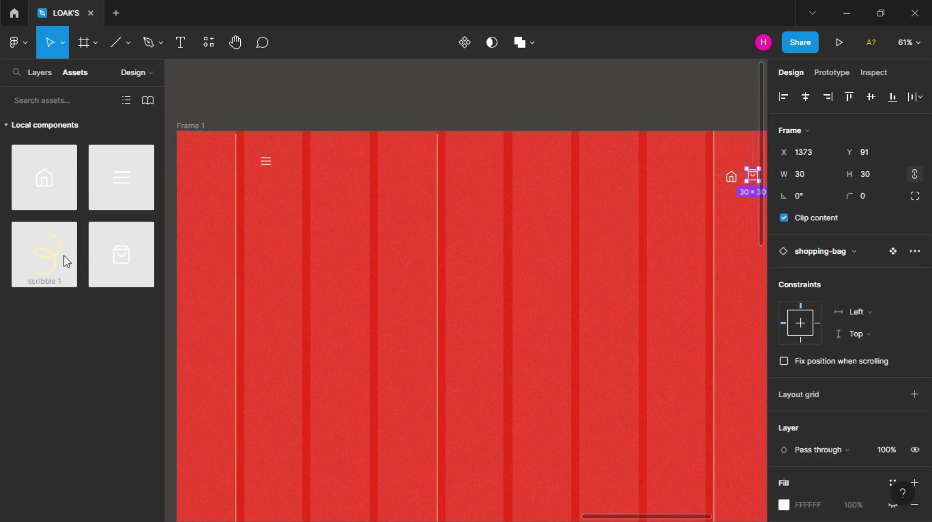
drag(67, 262, 650, 374)
scroll(650, 378, down, 3)
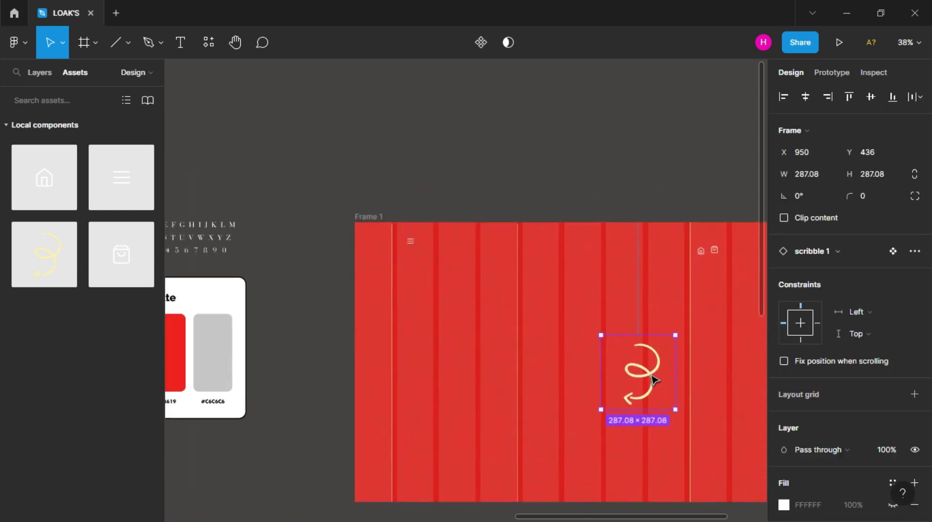
scroll(653, 380, right, 1)
click(587, 205)
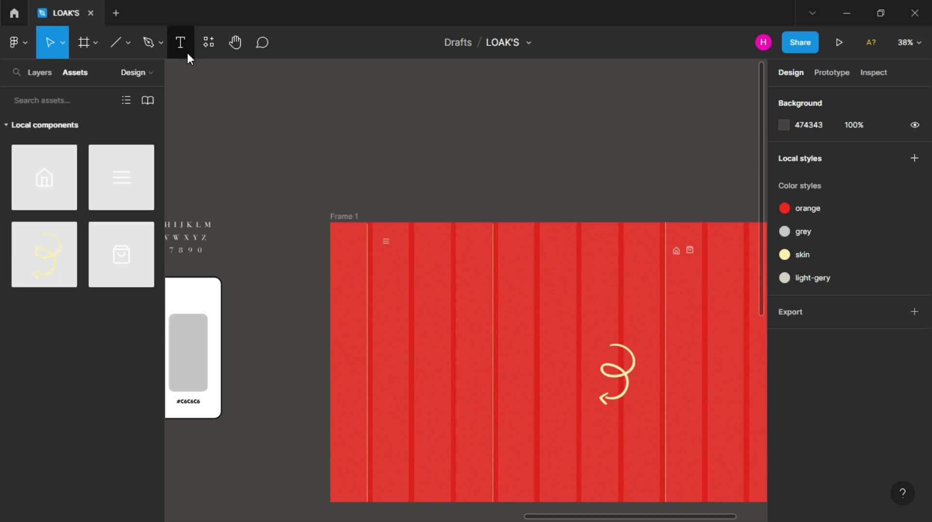
click(184, 49)
Add the text Loak's at the frame's top centre and hide the column grid
click(542, 245)
scroll(560, 258, up, 2)
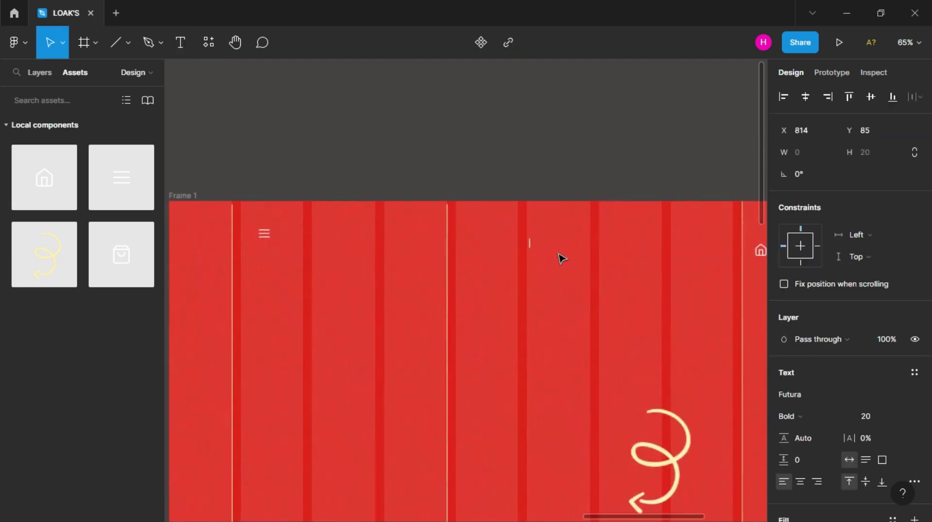
scroll(562, 259, up, 2)
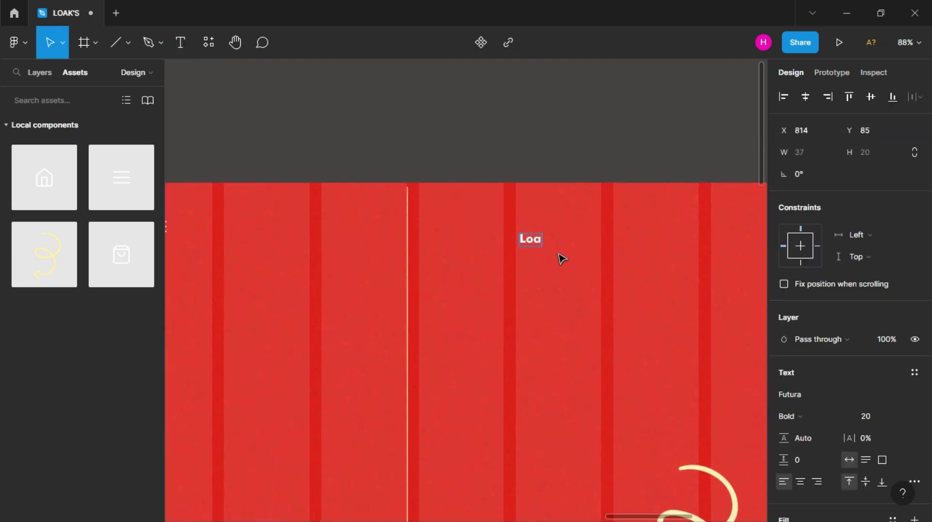
key(Escape)
scroll(574, 152, down, 2)
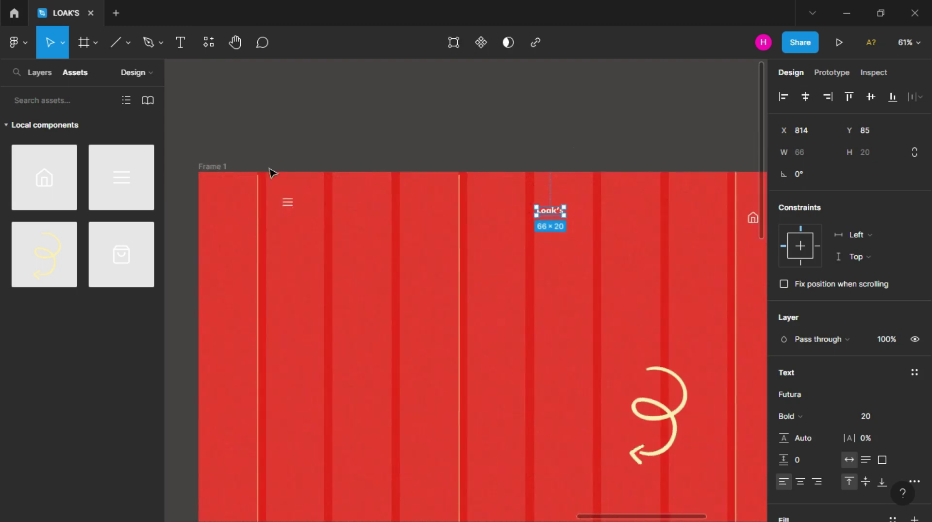
key(Escape)
click(891, 306)
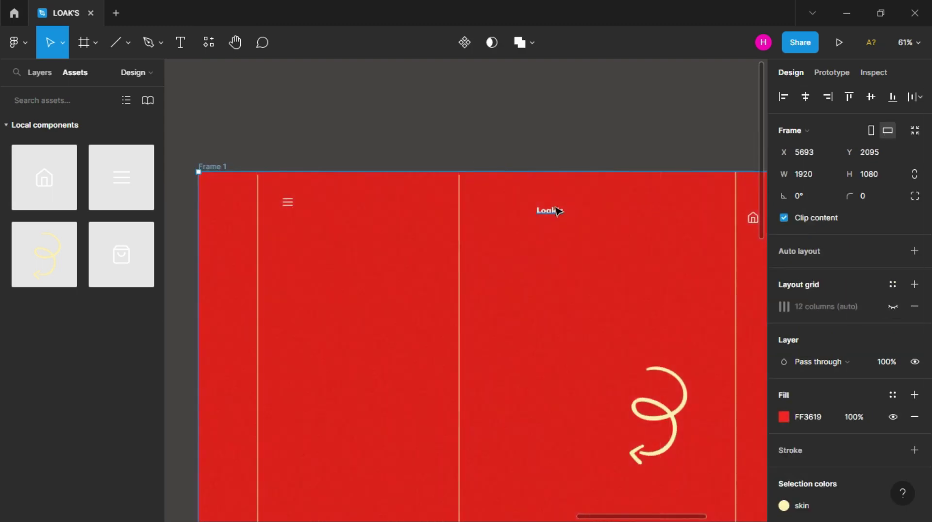
Set the Loak's title's font size to 50
click(558, 209)
scroll(847, 371, down, 2)
click(879, 318)
text(50)
key(Return)
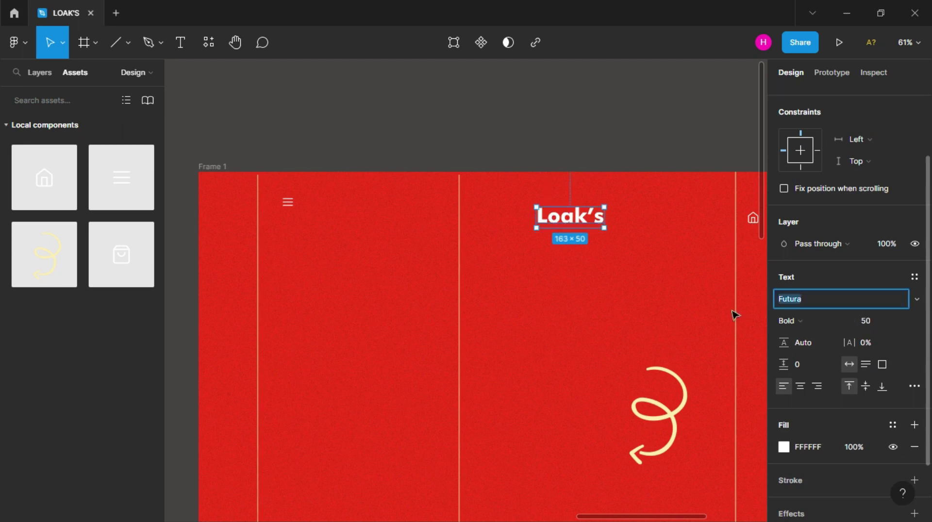
click(586, 137)
ctrl+scroll(587, 138, down, 3)
scroll(251, 183, left, 6)
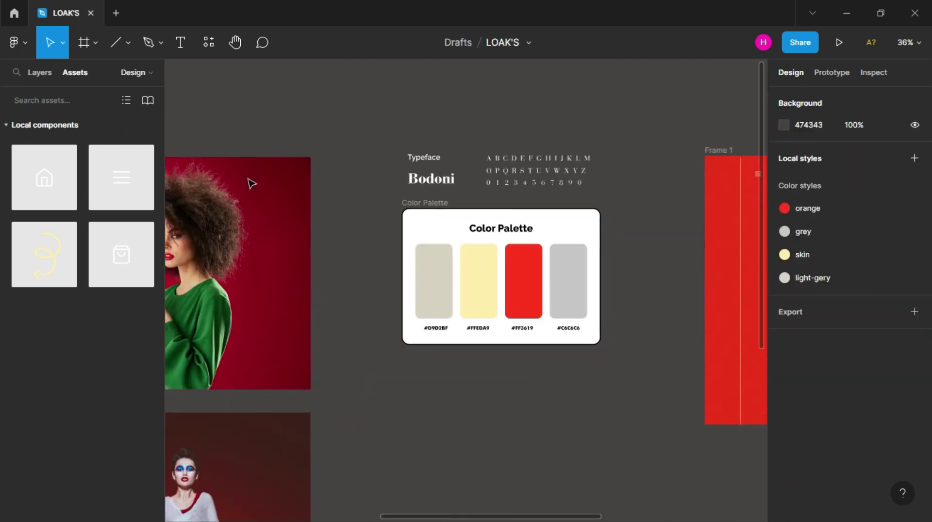
Change the Loak's title font to Bodoni, matching the typeface sheet sample
click(412, 178)
double_click(438, 179)
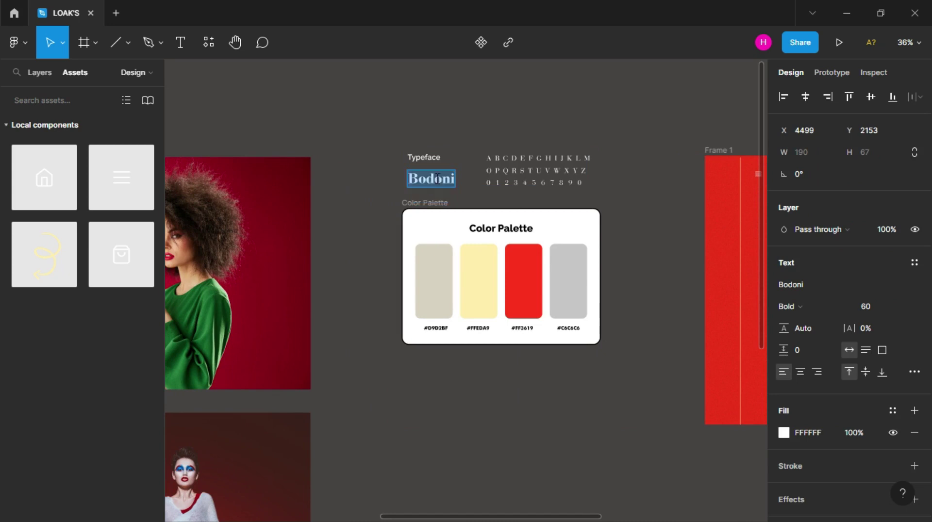
scroll(506, 203, right, 8)
click(431, 186)
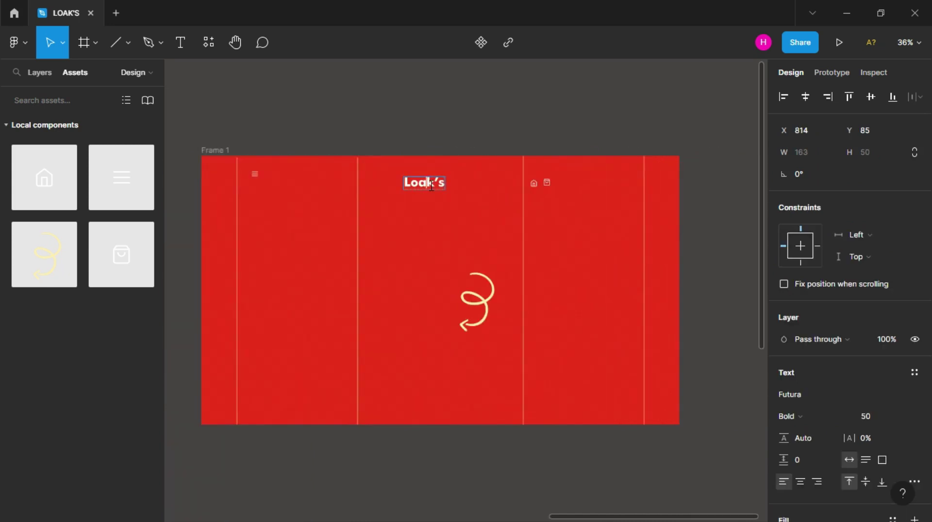
click(805, 390)
text(Bodoni)
key(Return)
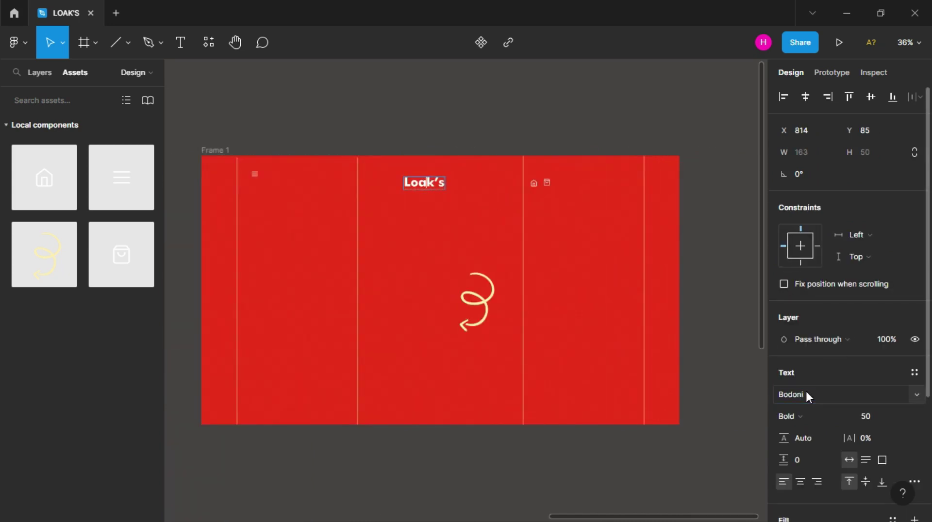
click(812, 394)
key(Return)
click(583, 414)
scroll(422, 160, up, 1)
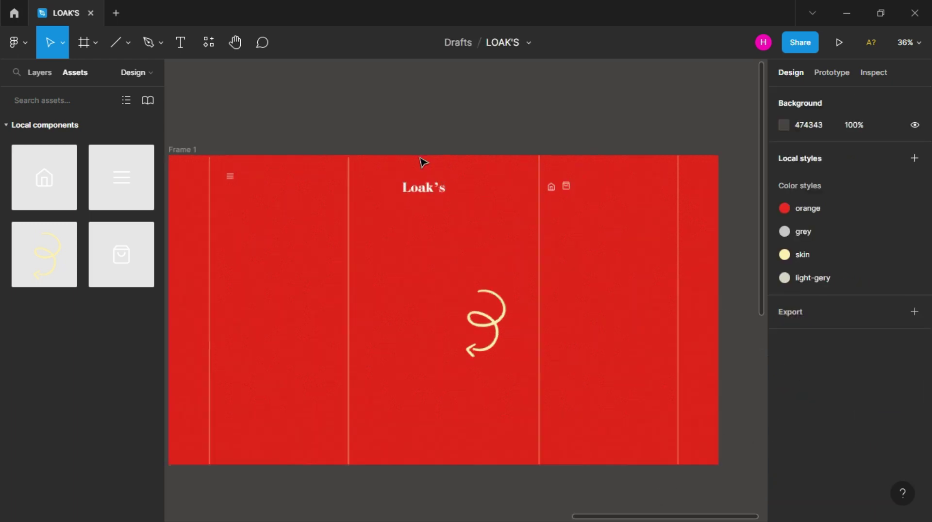
scroll(422, 160, up, 4)
scroll(542, 224, down, 3)
Select the home and shopping-bag icons and align them to the same height
click(745, 231)
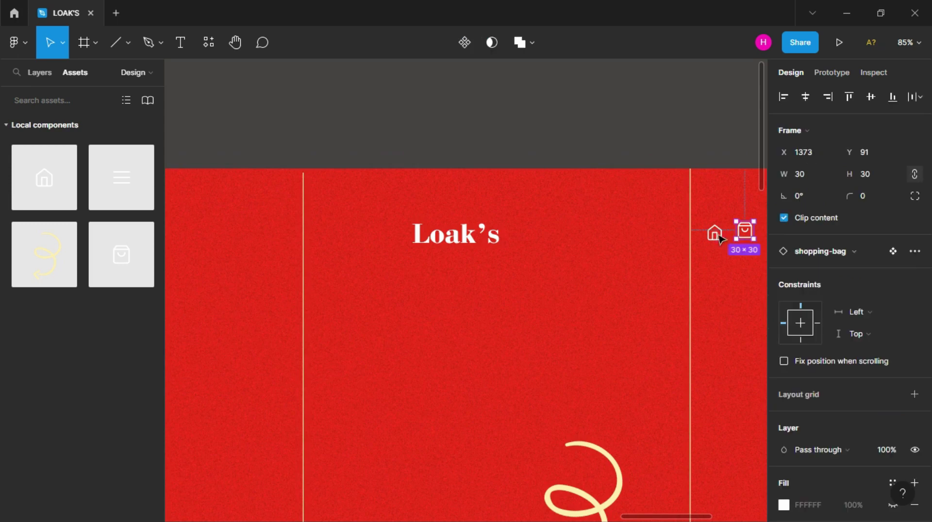
shift+click(715, 234)
scroll(715, 238, right, 5)
click(871, 96)
Wrap the two icons in a centre-aligned auto-layout row with 50 spacing
right_click(511, 232)
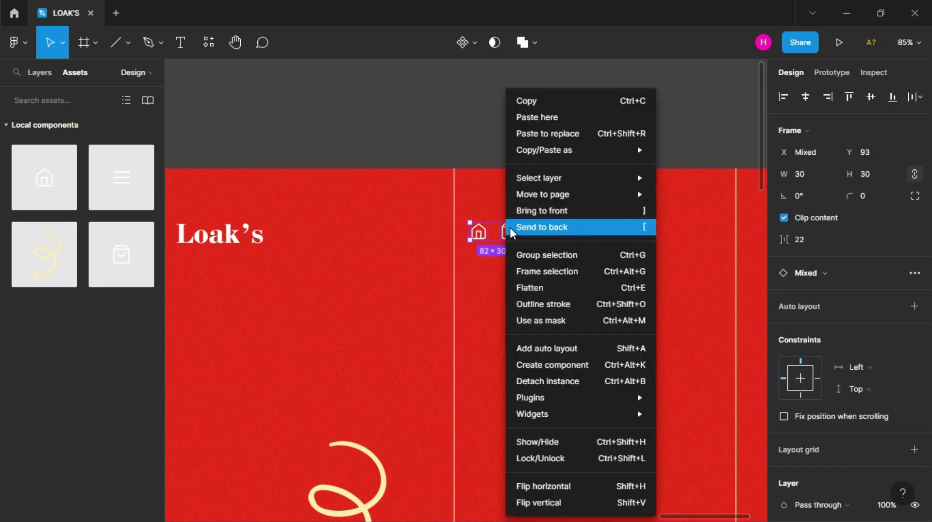
click(534, 348)
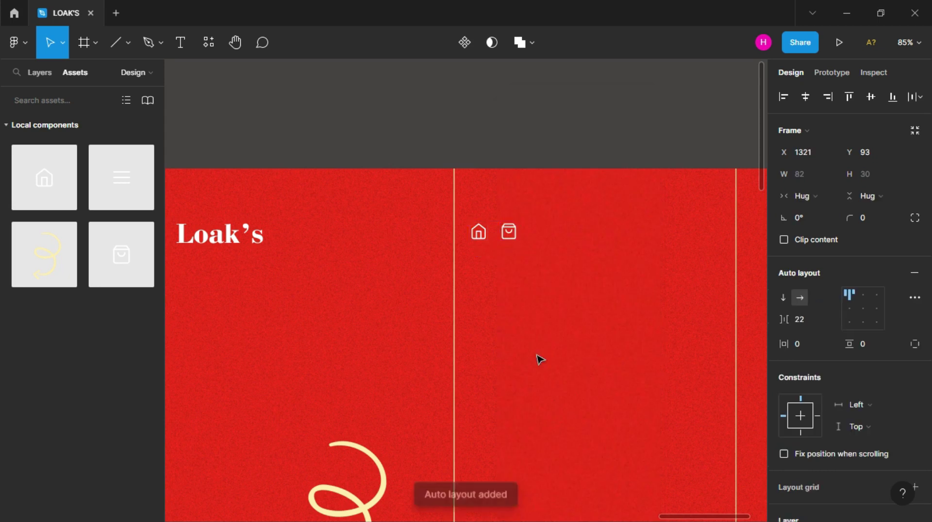
click(862, 309)
click(811, 319)
text(50)
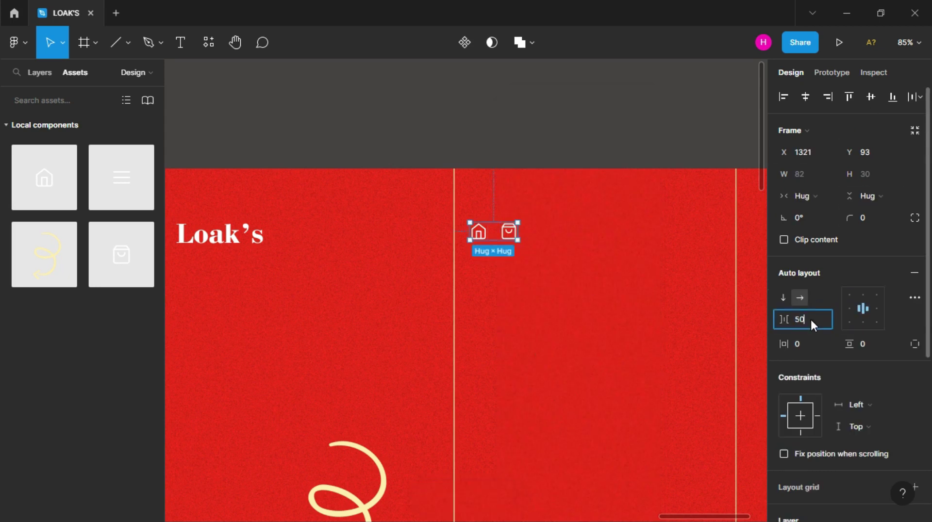
key(Return)
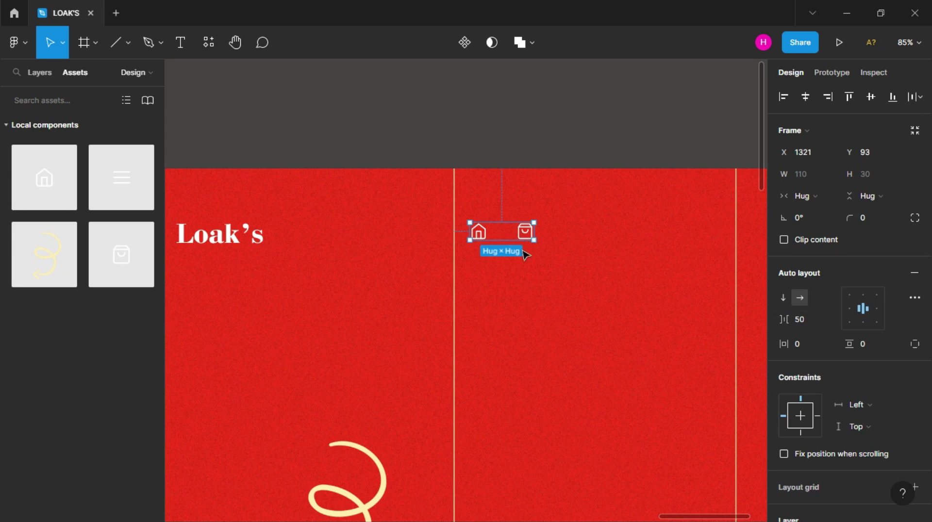
click(524, 267)
scroll(288, 246, down, 5)
scroll(287, 249, up, 1)
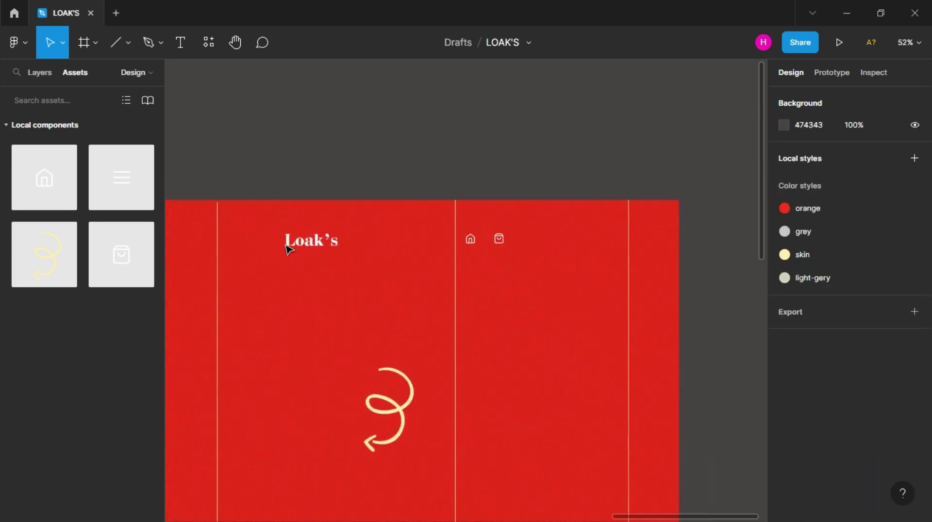
scroll(288, 249, left, 2)
scroll(288, 248, left, 3)
Wrap the menu icon in an auto-layout frame with a fixed 110 width
click(253, 226)
scroll(256, 228, up, 2)
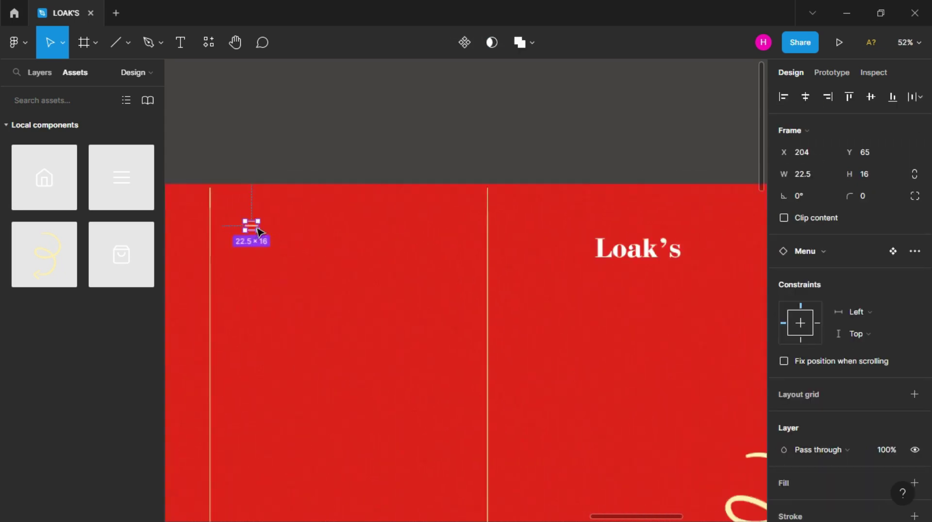
scroll(256, 227, up, 3)
right_click(253, 226)
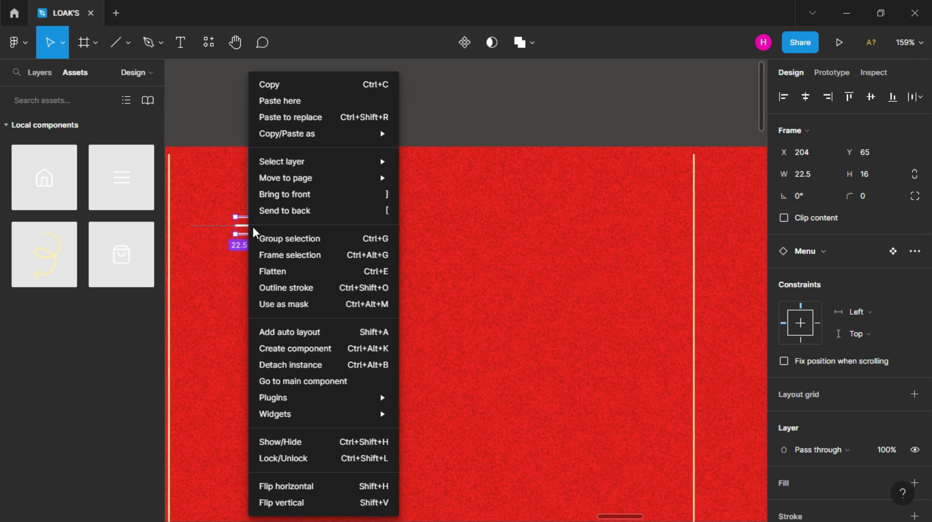
click(321, 333)
click(820, 200)
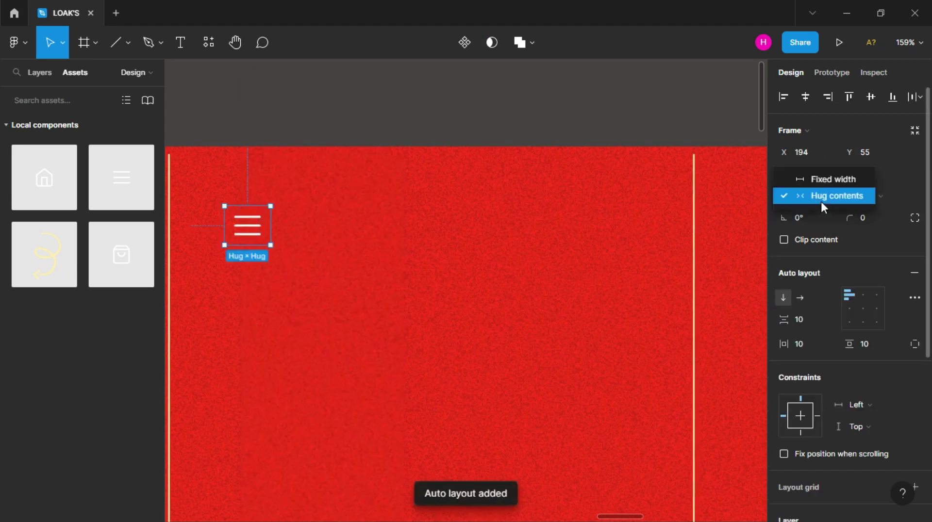
click(826, 181)
click(818, 170)
text(10)
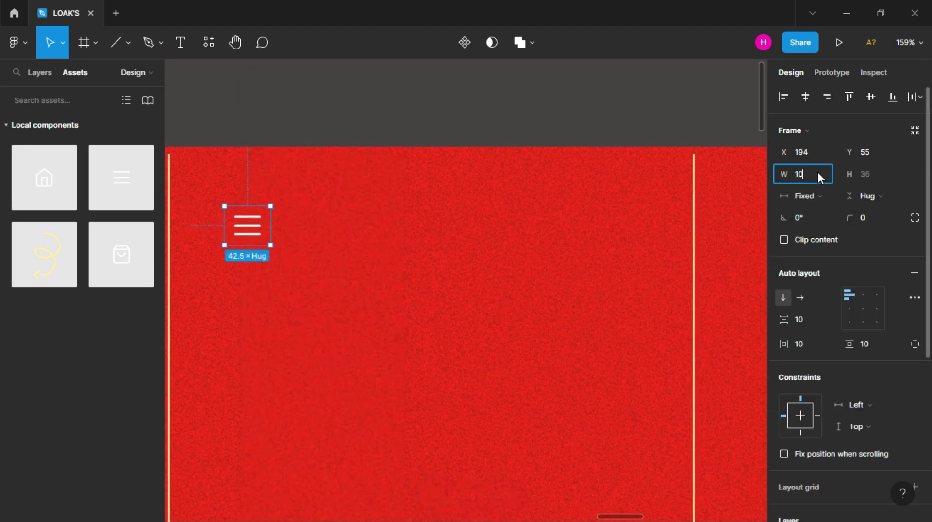
text(1)
key(Return)
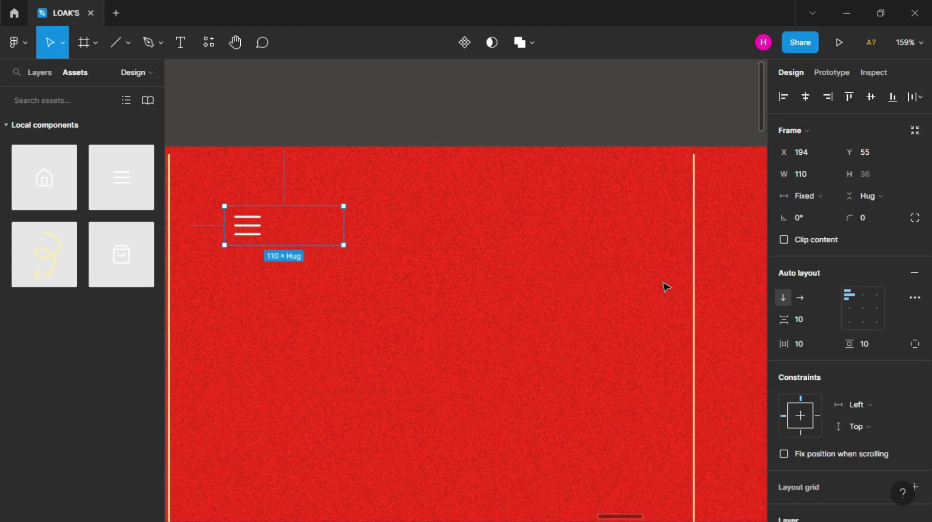
Move the menu frame under the home and bag icon group
scroll(660, 351, down, 5)
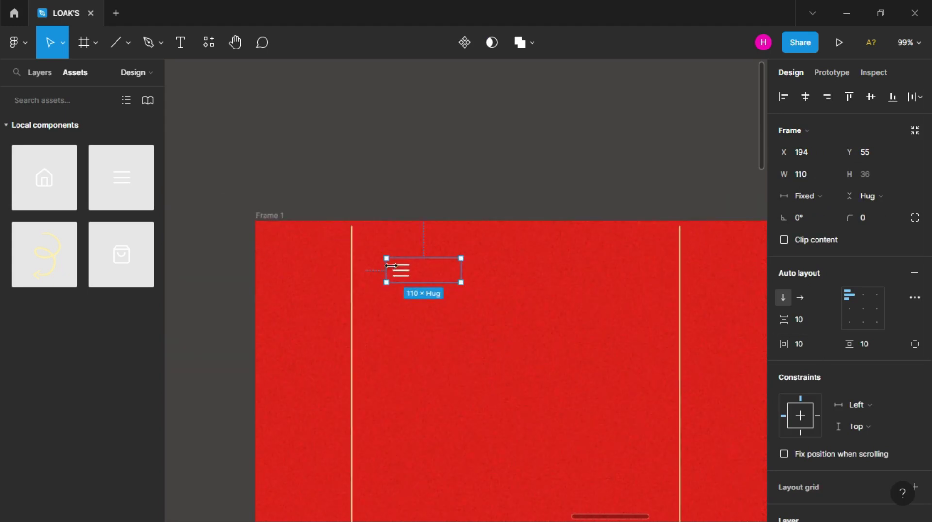
drag(391, 266, 743, 316)
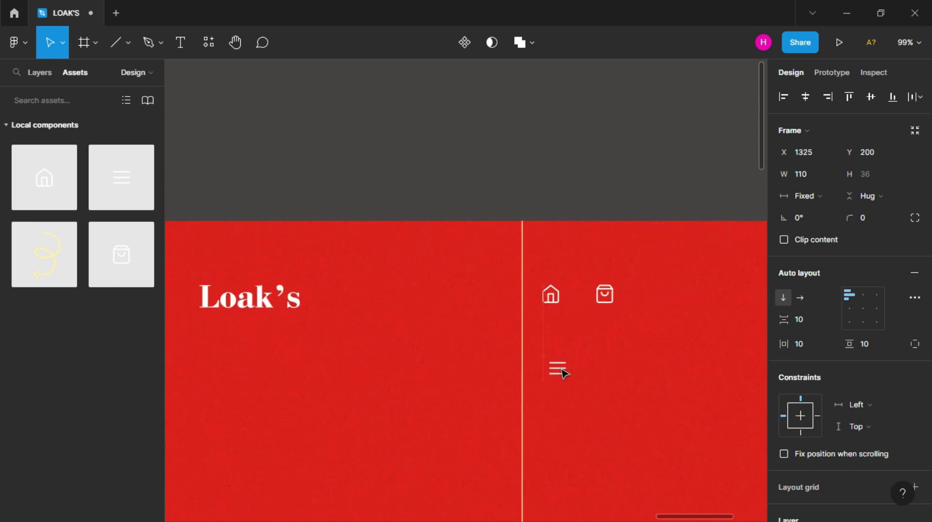
click(559, 297)
scroll(561, 298, up, 5)
scroll(560, 298, down, 2)
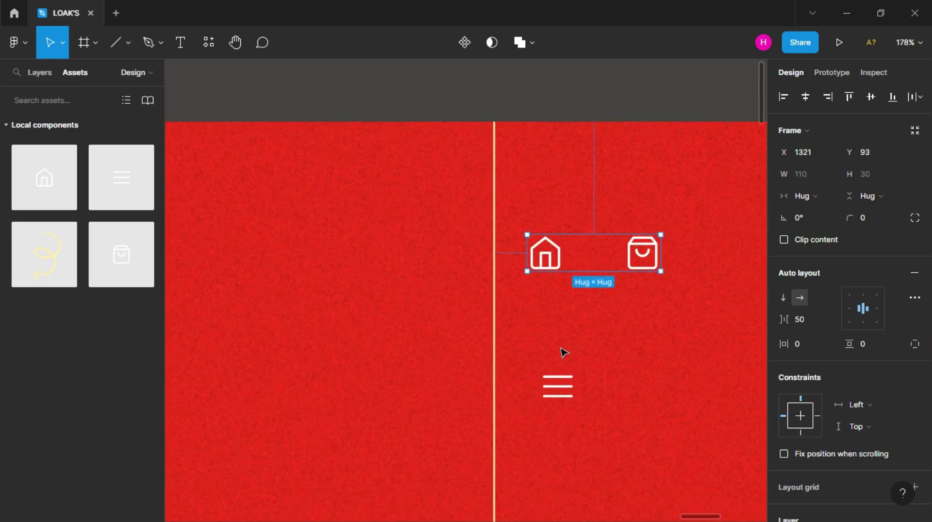
click(558, 386)
Set the menu frame's gap and horizontal and vertical padding to 0
key(shift+a)
key(BackSpace)
text(auto)
key(Return)
text(0)
click(814, 346)
text(0)
click(870, 342)
text(0)
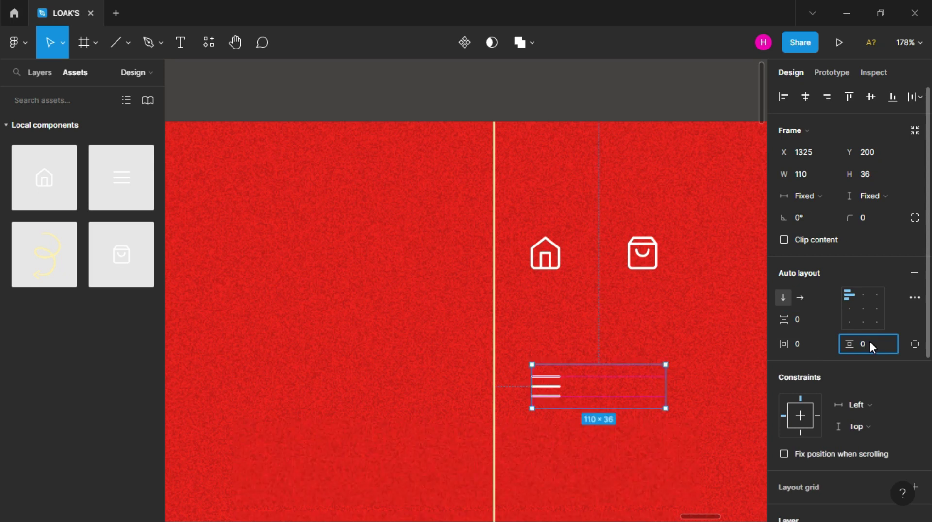
click(671, 337)
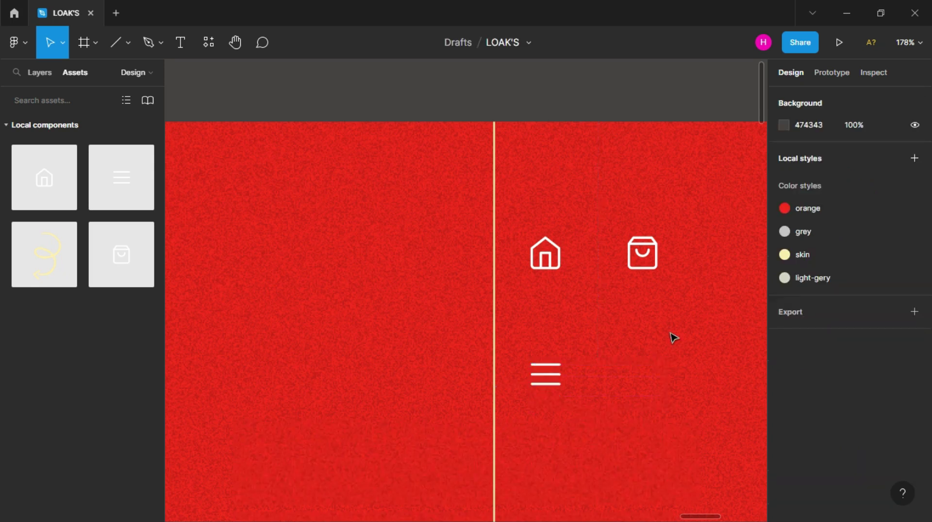
Left-align the menu icon in its frame and compare its width with the icon group
click(557, 376)
click(853, 314)
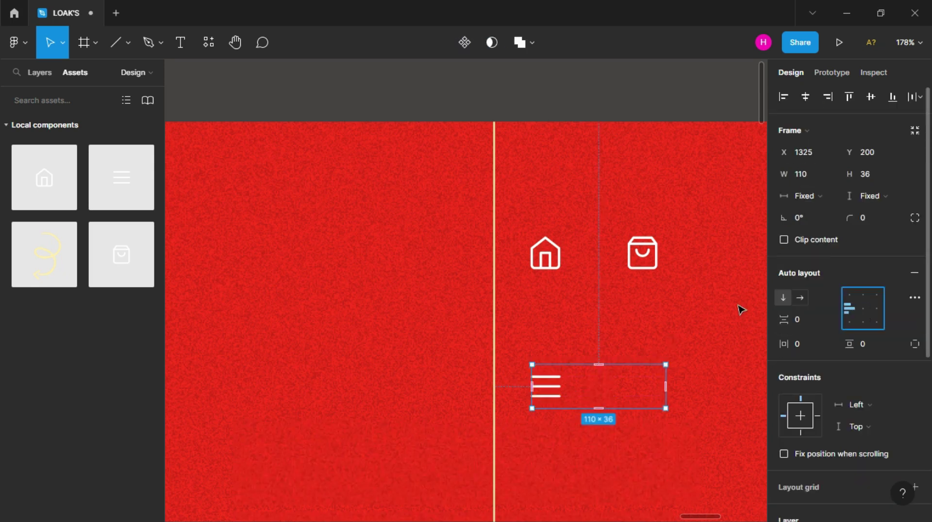
click(560, 283)
click(545, 259)
click(546, 391)
click(565, 263)
click(556, 407)
click(799, 175)
click(572, 259)
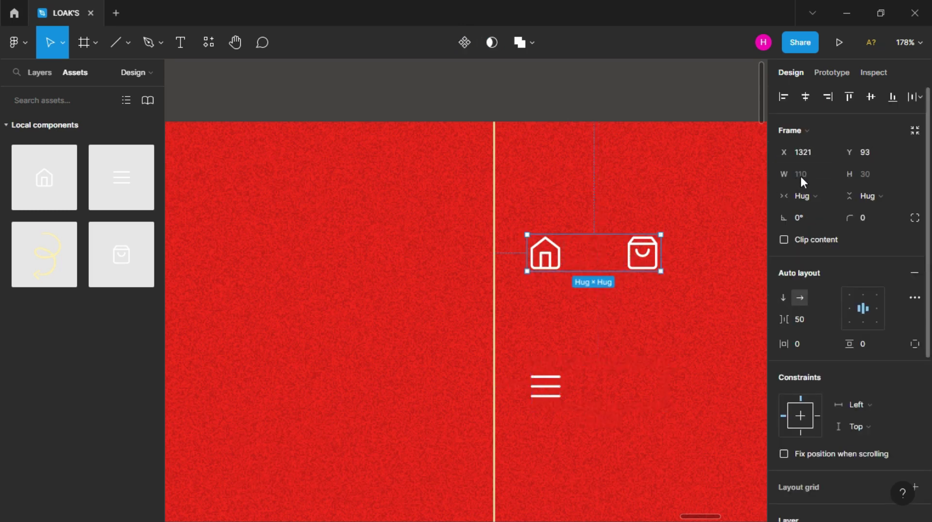
click(614, 326)
Move the menu frame far left, then evenly distribute menu, Loak's logo and icons horizontally
ctrl+scroll(552, 383, down, 3)
mouse_move(552, 380)
mouse_down()
mouse_move(133, 322)
mouse_move(238, 292)
mouse_up()
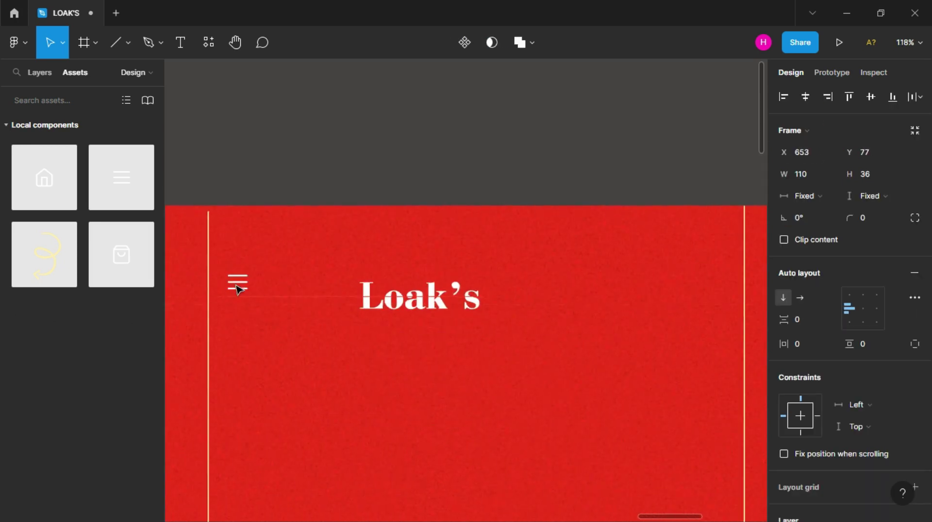
ctrl+scroll(240, 295, down, 5)
shift+click(350, 309)
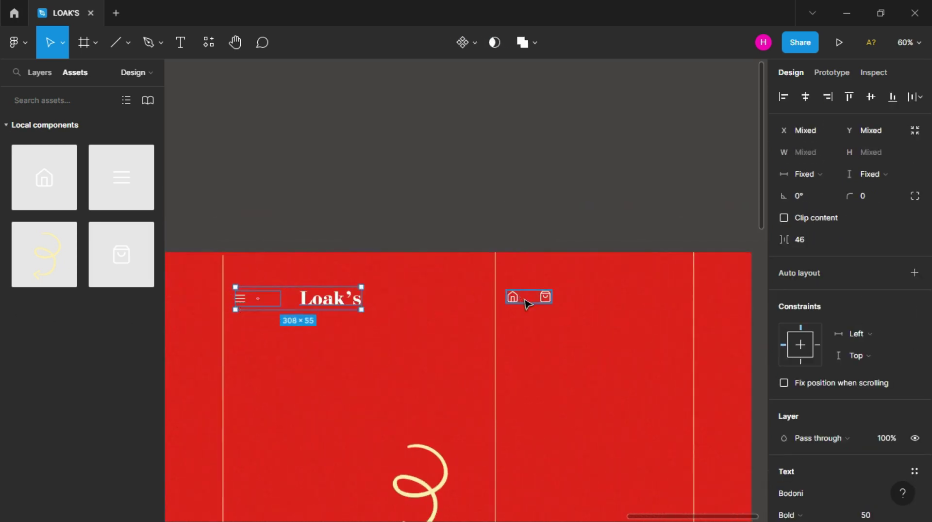
shift+click(529, 298)
click(915, 97)
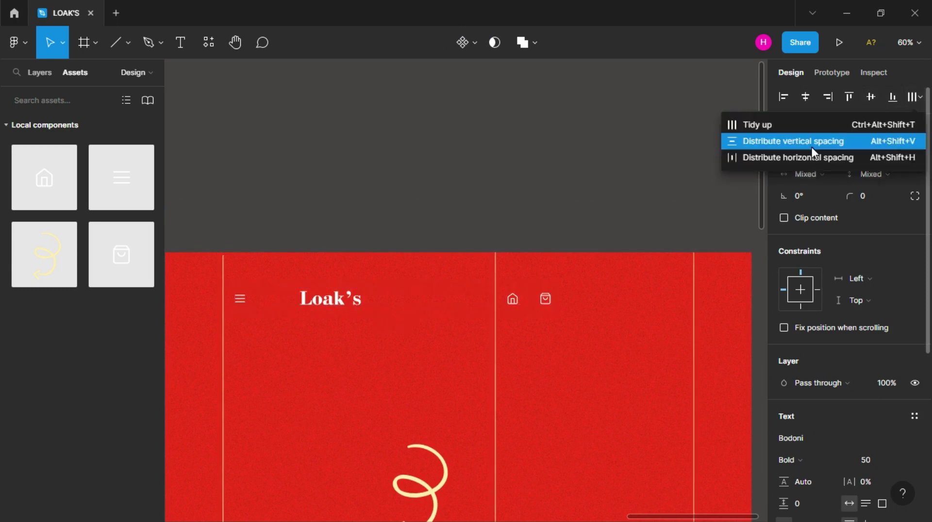
click(816, 155)
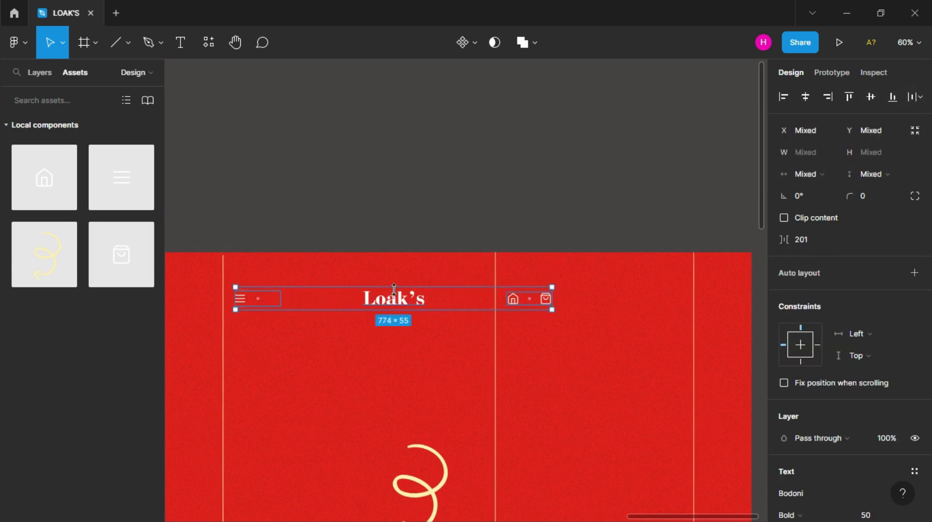
right_click(393, 294)
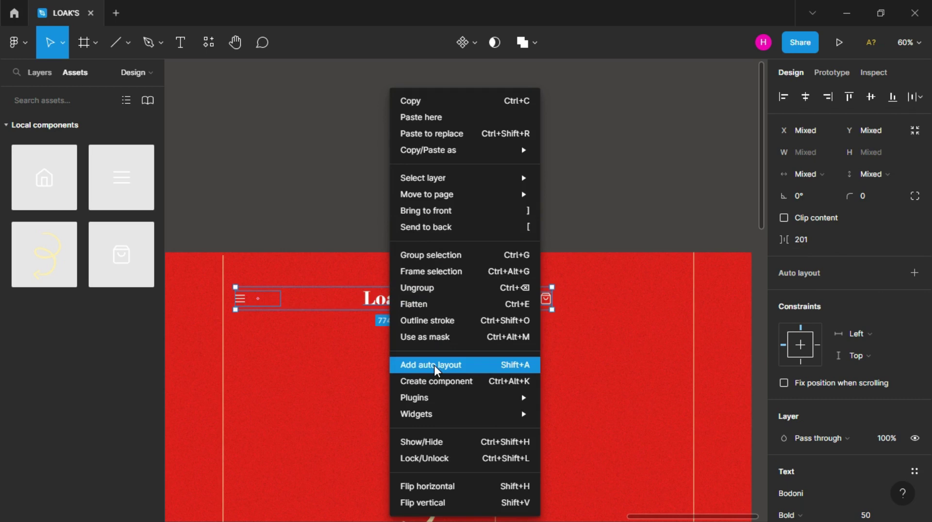
Wrap the menu, Loak's logo and icons in an auto-layout header row and widen it
click(434, 365)
scroll(291, 347, down, 3)
scroll(318, 311, up, 2)
drag(318, 312, 182, 319)
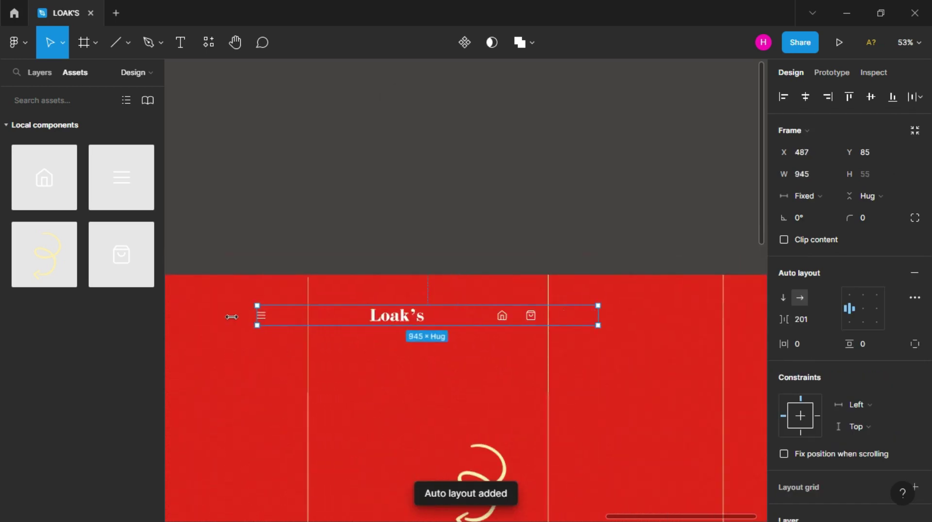
scroll(212, 325, left, 2)
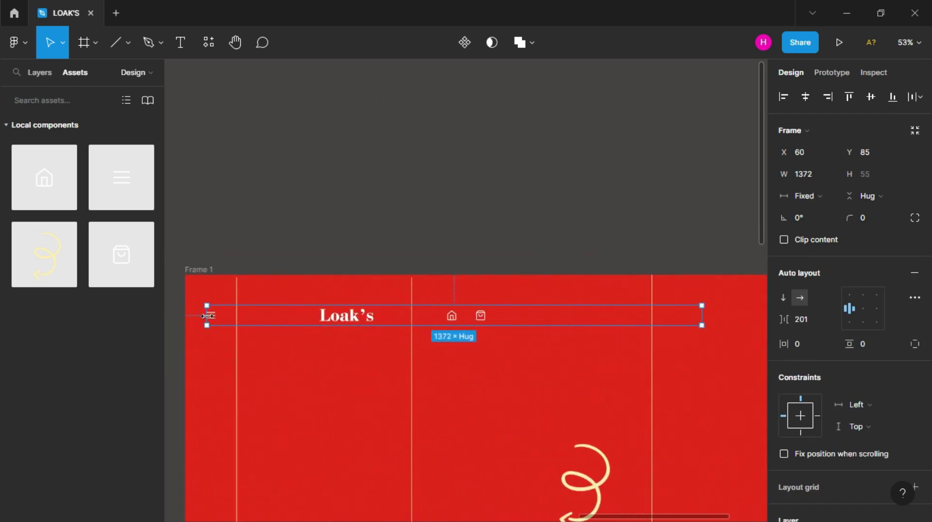
drag(215, 314, 239, 315)
scroll(384, 321, right, 10)
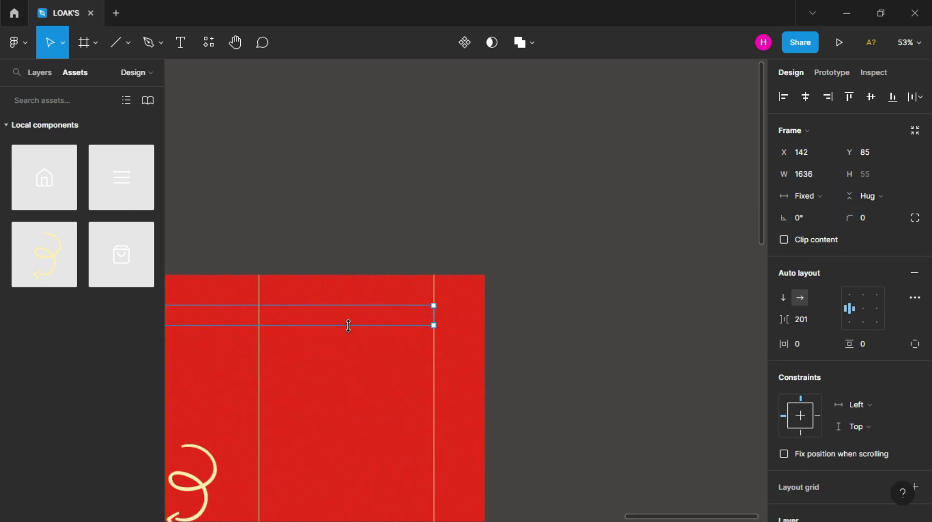
scroll(348, 327, down, 3)
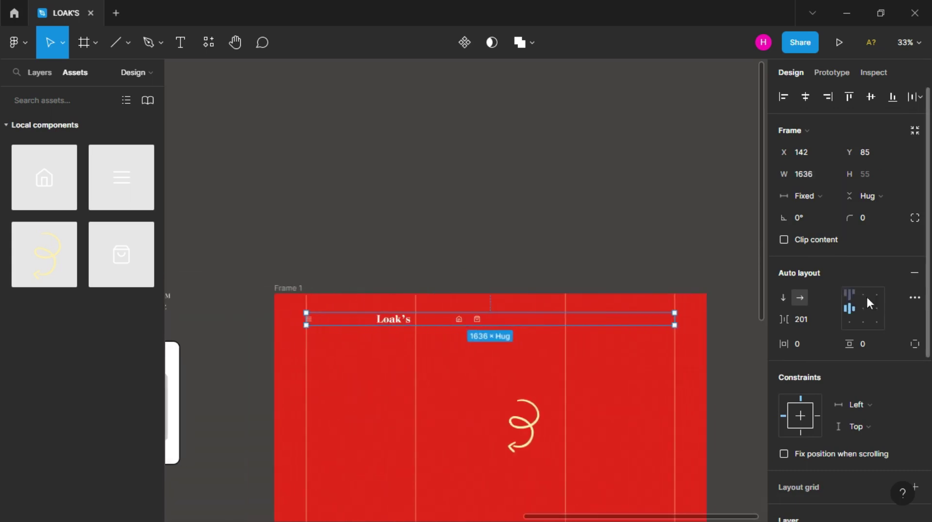
Centre the header items and set their spacing to space between, filling the row
click(865, 311)
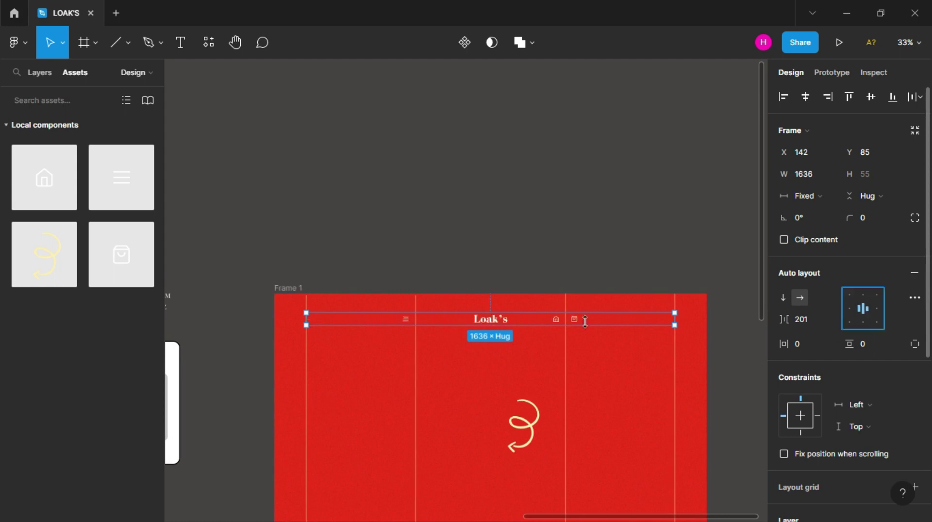
click(914, 300)
click(721, 415)
click(718, 427)
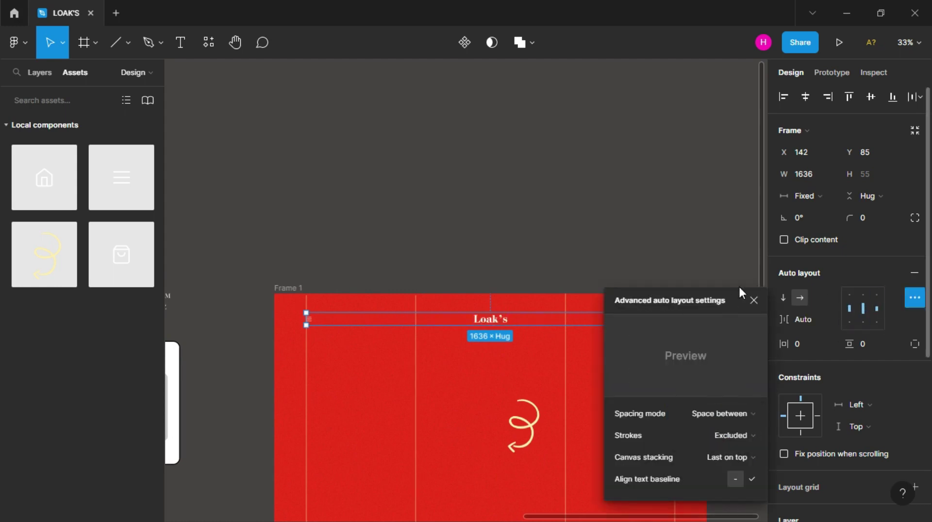
click(750, 300)
scroll(651, 326, up, 2)
scroll(655, 326, up, 2)
scroll(692, 330, up, 1)
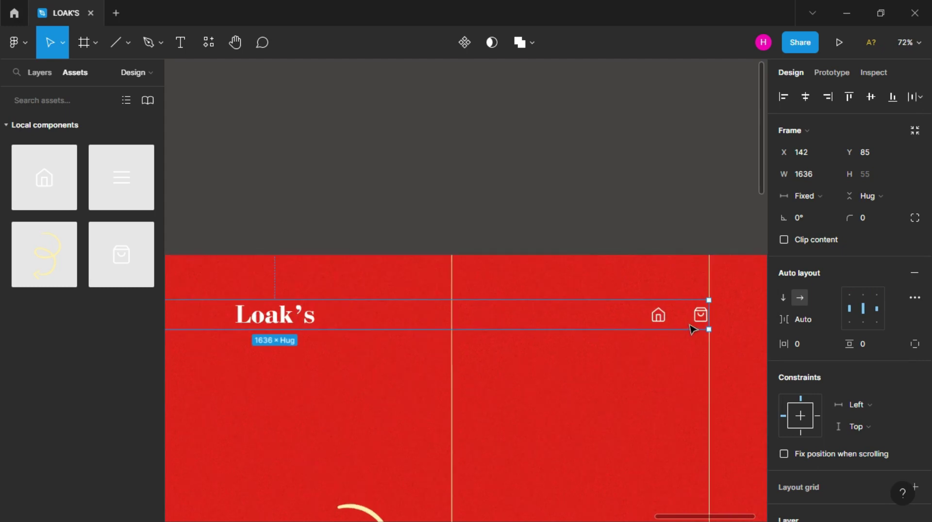
Give the header row 10 px left and right padding
drag(709, 318, 703, 319)
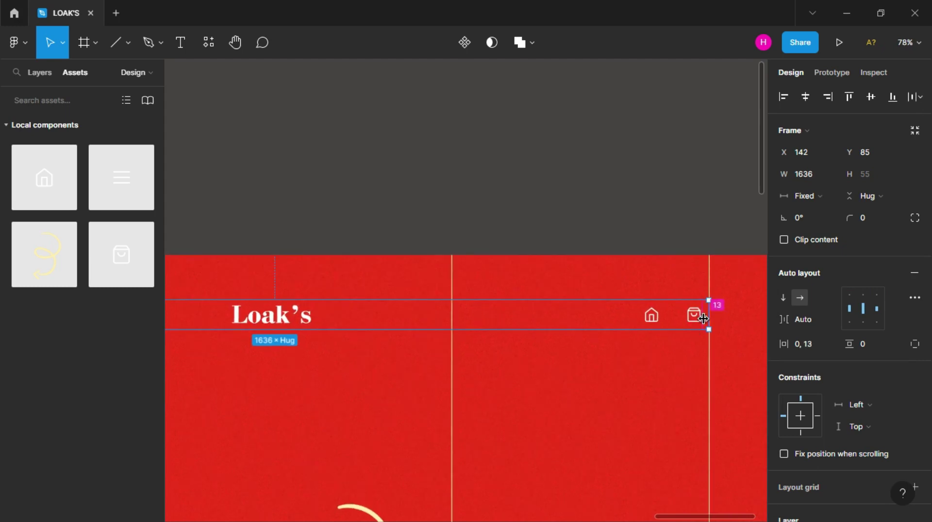
click(915, 344)
text(0)
key(Return)
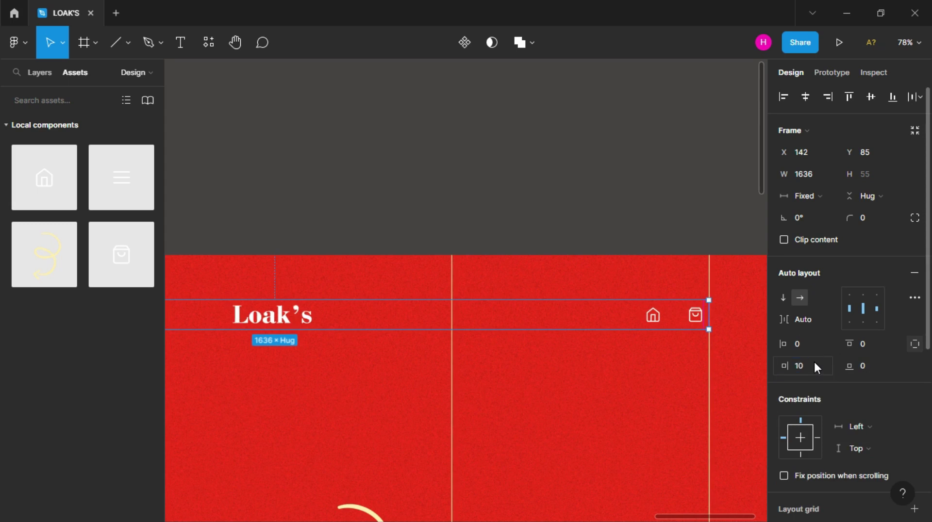
text(10)
key(Return)
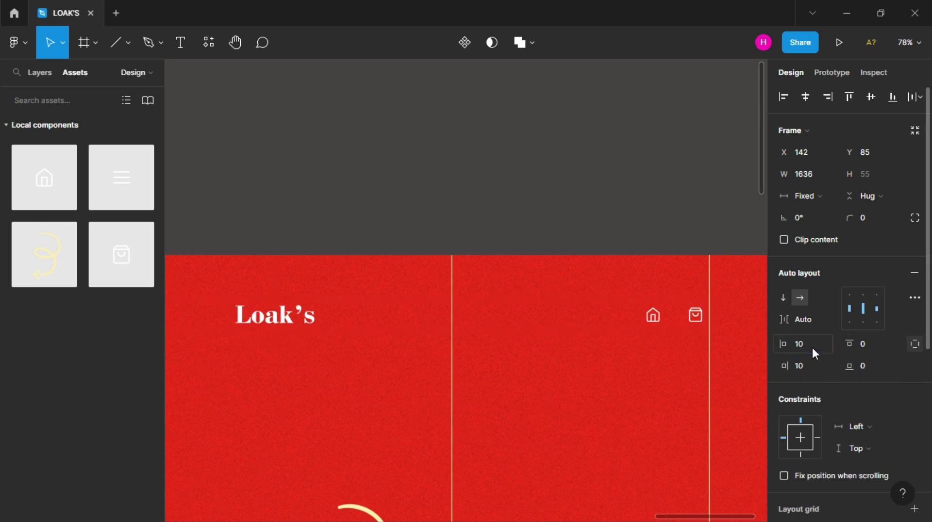
scroll(615, 360, left, 10)
scroll(616, 361, left, 10)
click(631, 360)
scroll(631, 360, right, 5)
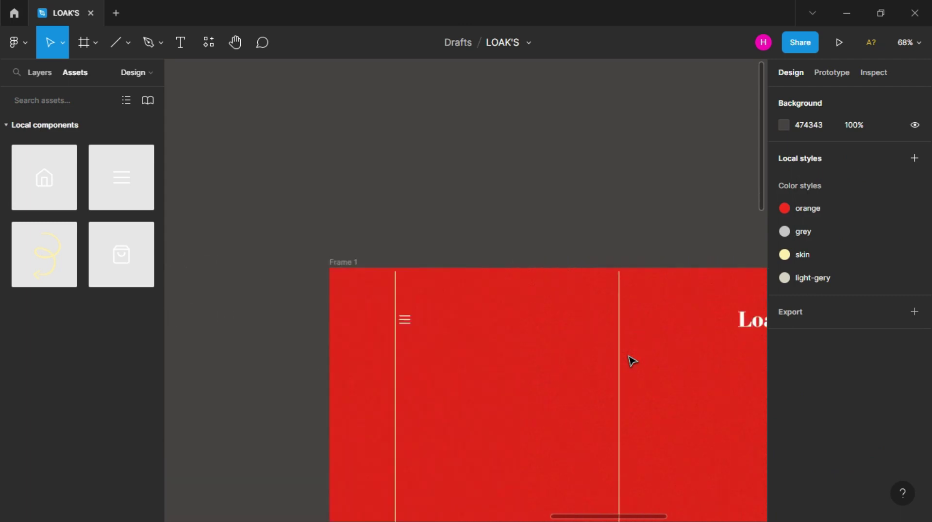
scroll(631, 360, right, 10)
scroll(632, 361, down, 3)
Move the header bar to Y 50
click(461, 333)
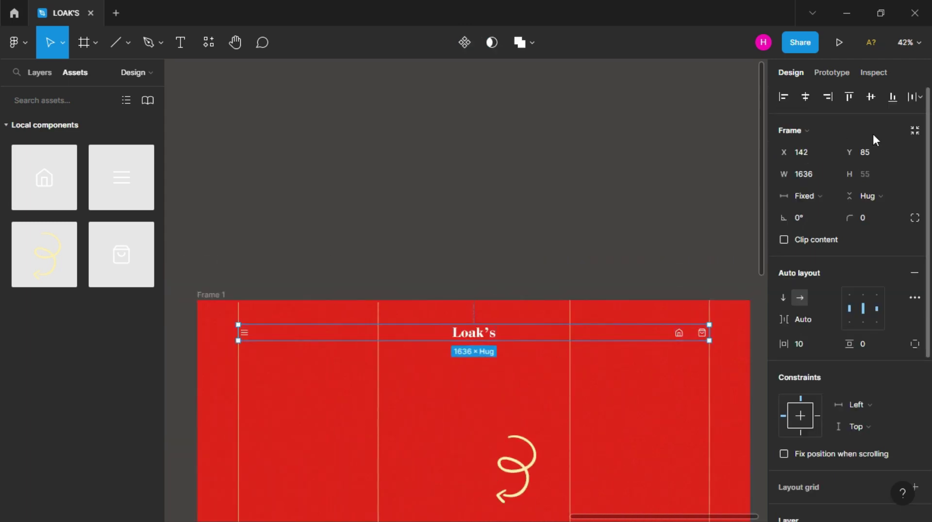
text(50)
key(Return)
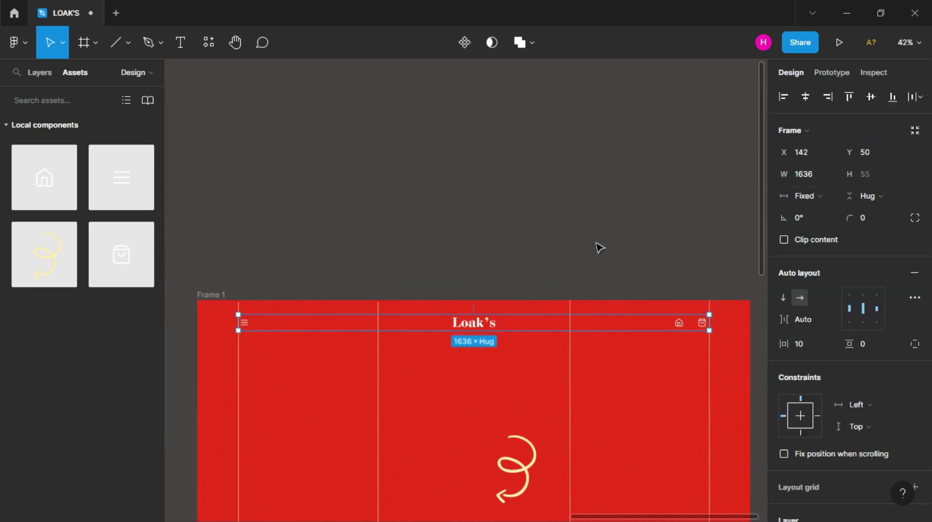
click(553, 244)
scroll(282, 290, down, 5)
Lock the four vertical guide lines
click(239, 283)
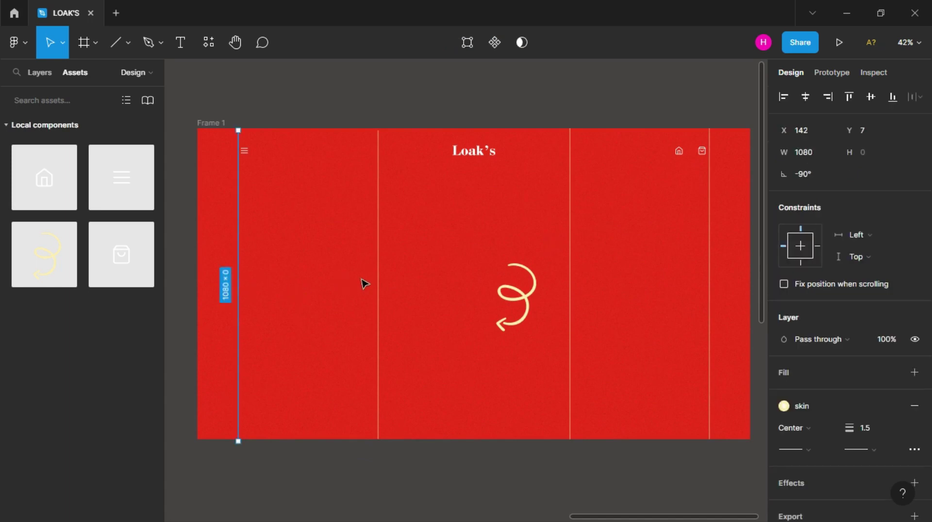
shift+click(378, 287)
shift+click(569, 281)
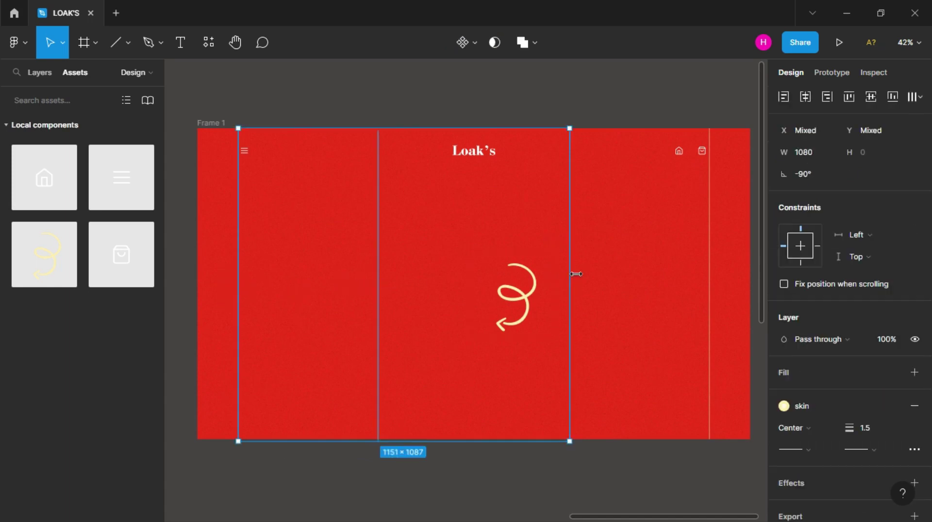
shift+click(709, 271)
right_click(710, 270)
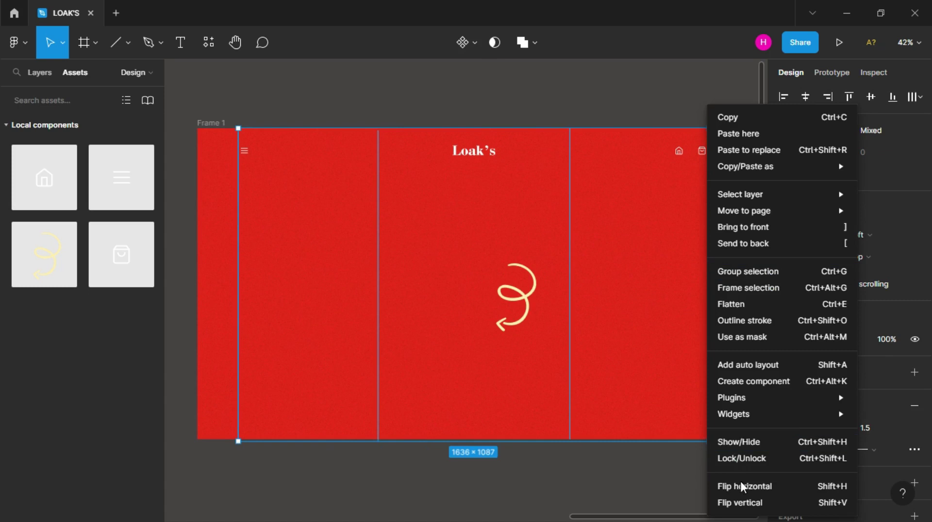
click(743, 458)
Move the skin-coloured scribble to the frame's right side at X 1390, Y 315
drag(504, 297, 686, 254)
click(623, 327)
scroll(573, 305, down, 3)
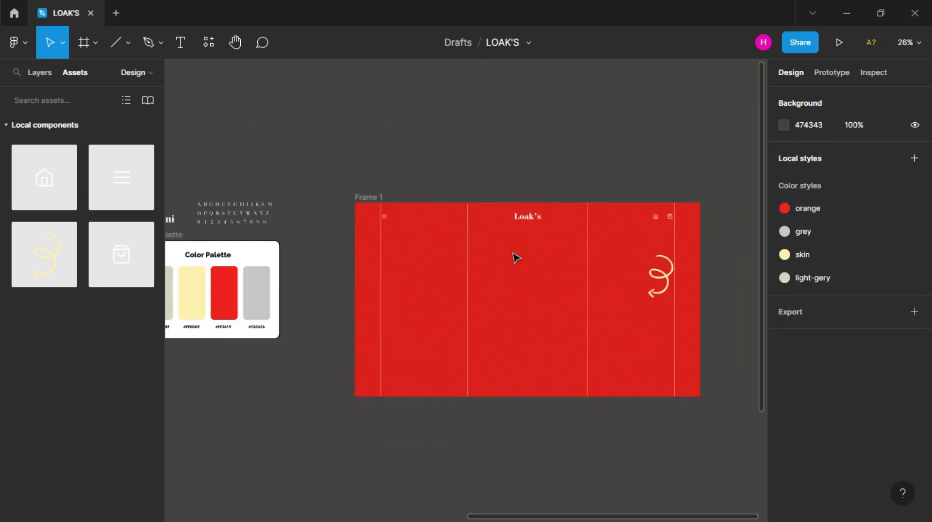
scroll(505, 250, up, 6)
click(180, 46)
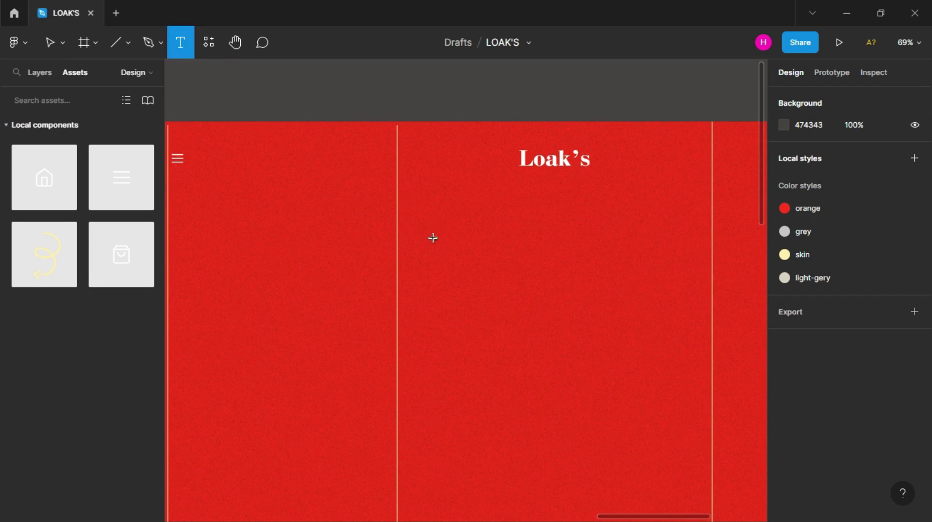
Add centre-aligned SUMMER text at size 300 and position it in the frame
click(433, 238)
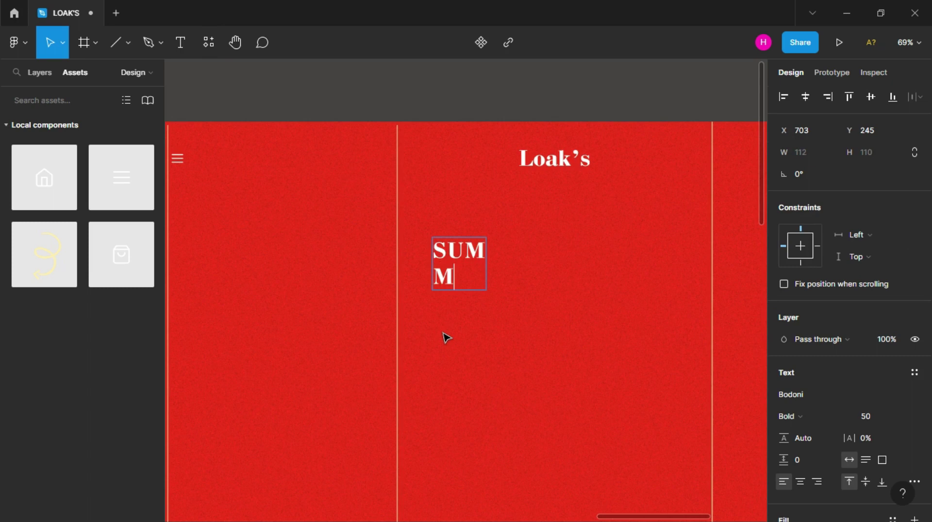
click(802, 480)
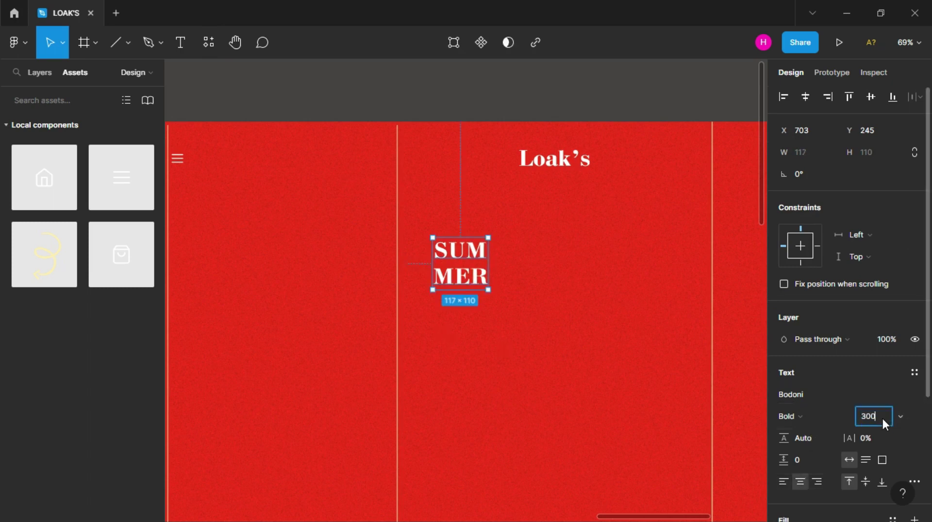
key(Return)
ctrl+scroll(639, 337, down, 3)
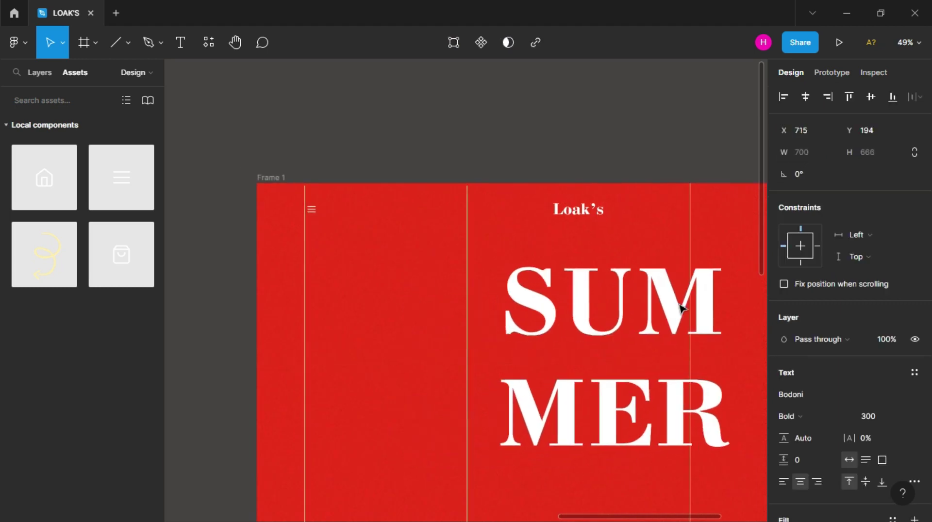
drag(682, 308, 653, 293)
Set SUMMER to Lemon Milk Bold with a tighter 259 line height
text(Lemon Mi)
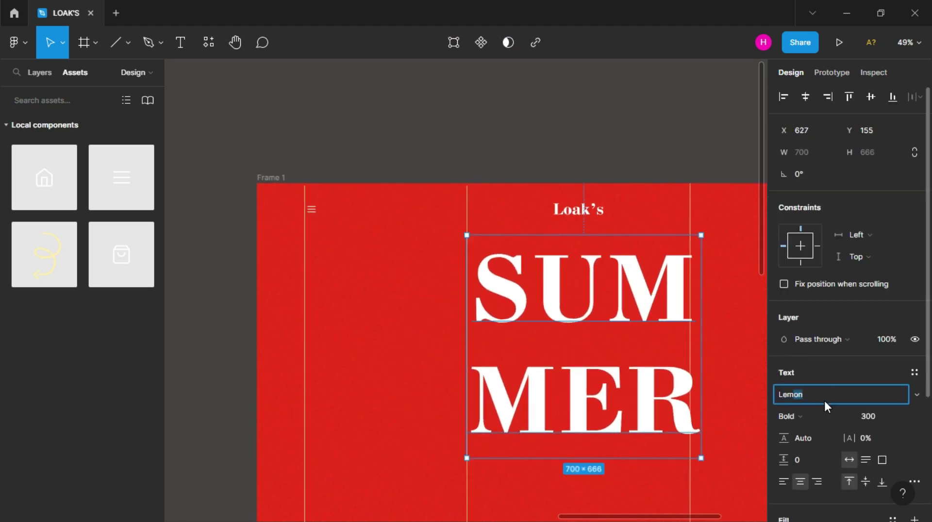
key(Return)
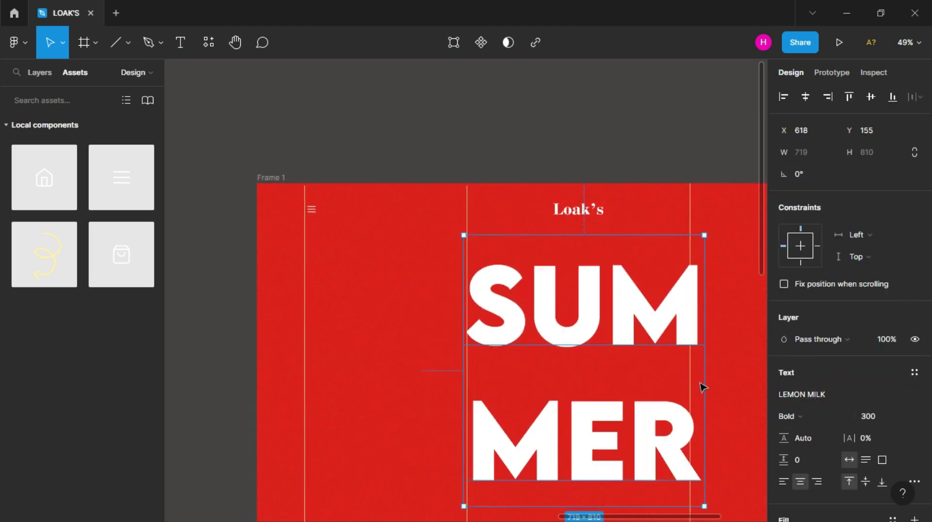
click(796, 416)
click(796, 418)
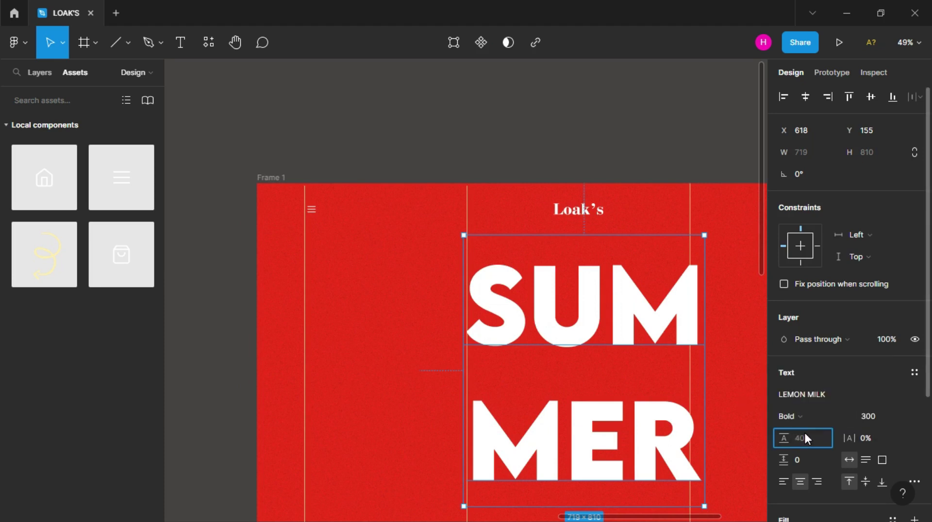
text(200)
key(Return)
key(Escape)
Fill the SUMMER text with the skin colour style
click(635, 386)
scroll(892, 413, down, 3)
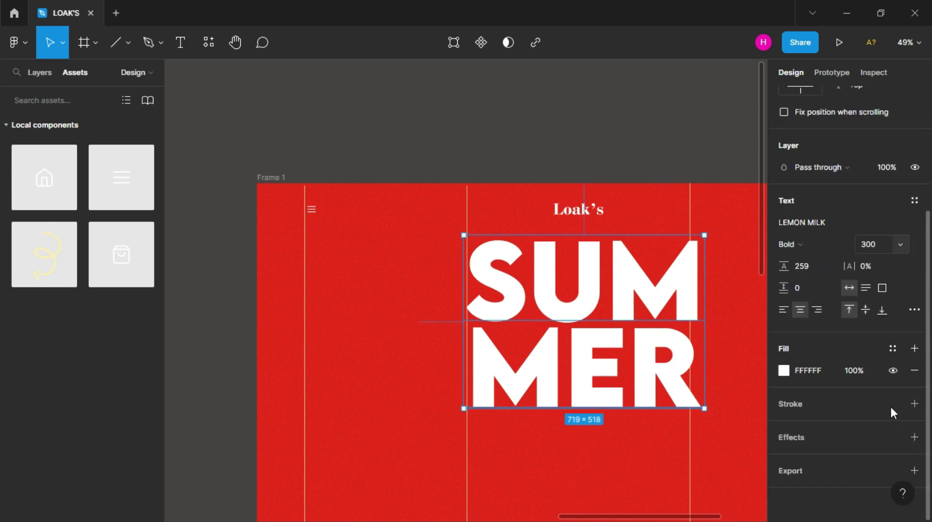
click(892, 348)
click(839, 431)
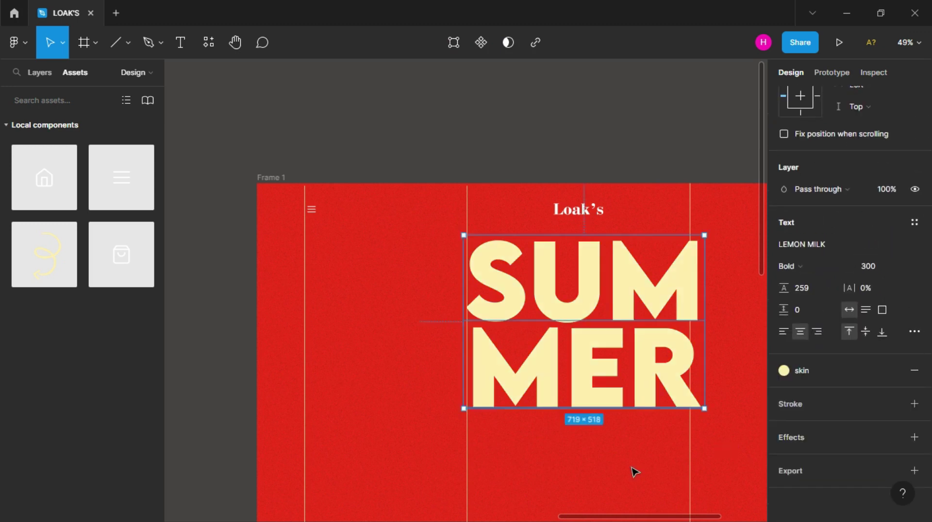
click(635, 470)
scroll(635, 470, down, 3)
Start a new text box below SUMMER
click(607, 309)
key(Escape)
click(180, 42)
click(487, 360)
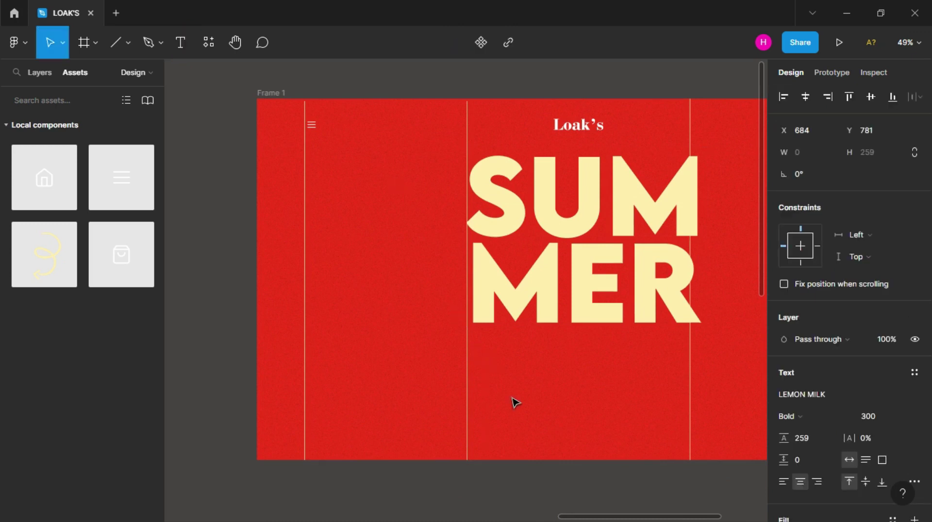
Add the word SALE and fill it with the skin colour style
text(SALE)
key(Escape)
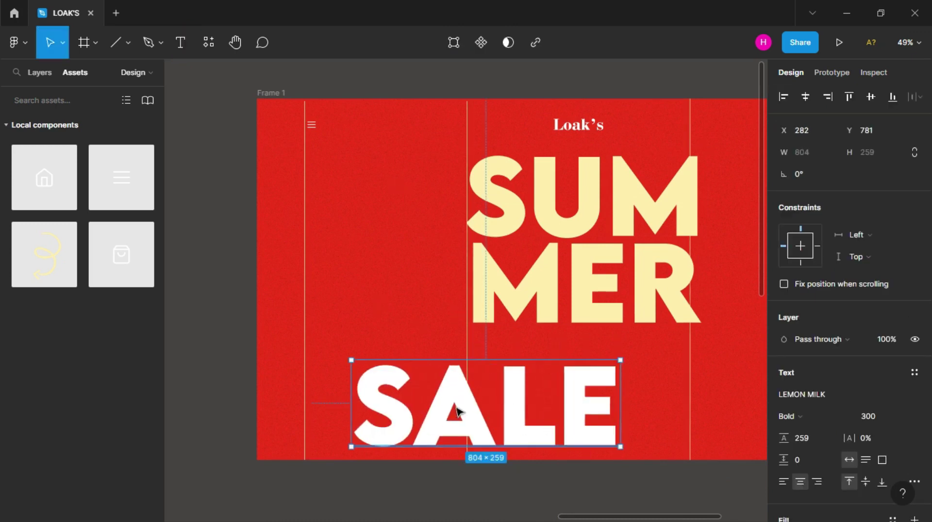
drag(458, 411, 565, 391)
scroll(834, 418, down, 3)
click(893, 349)
click(838, 433)
click(660, 476)
Centre-align SUMMER and SALE on each other with 0 spacing between them
click(589, 409)
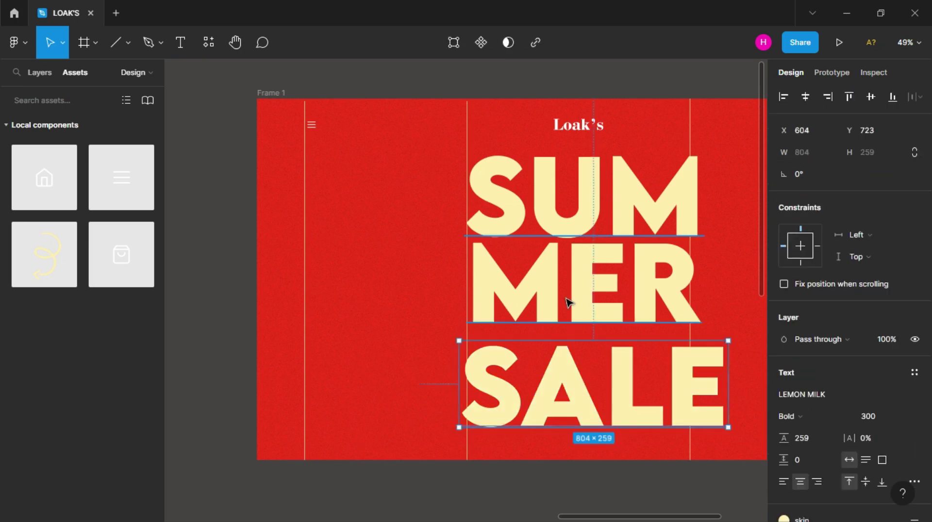
shift+click(567, 302)
click(805, 97)
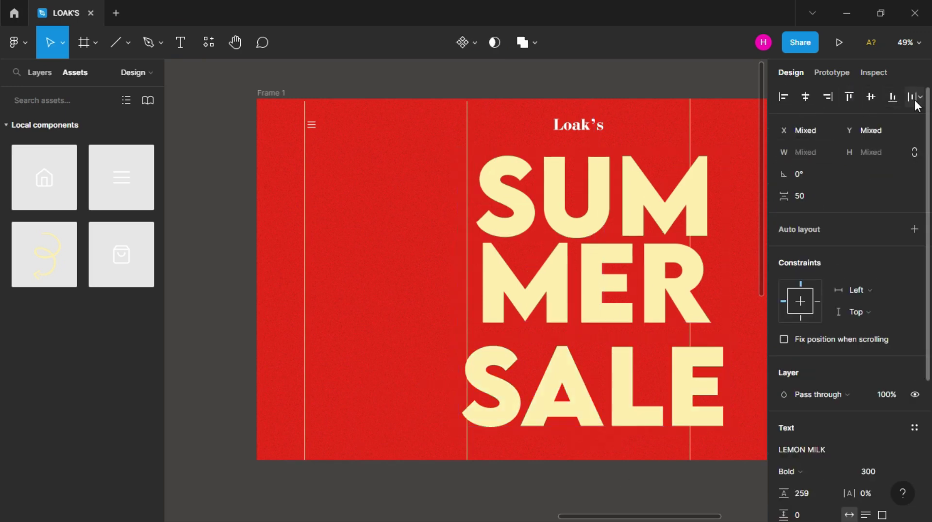
text(0)
key(Return)
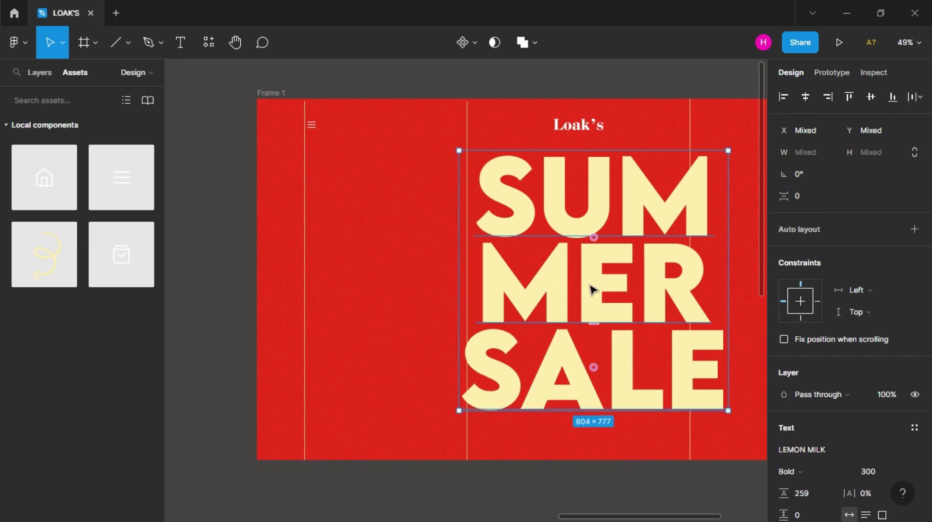
Group SUMMER and SALE and centre the group horizontally in the frame
right_click(584, 285)
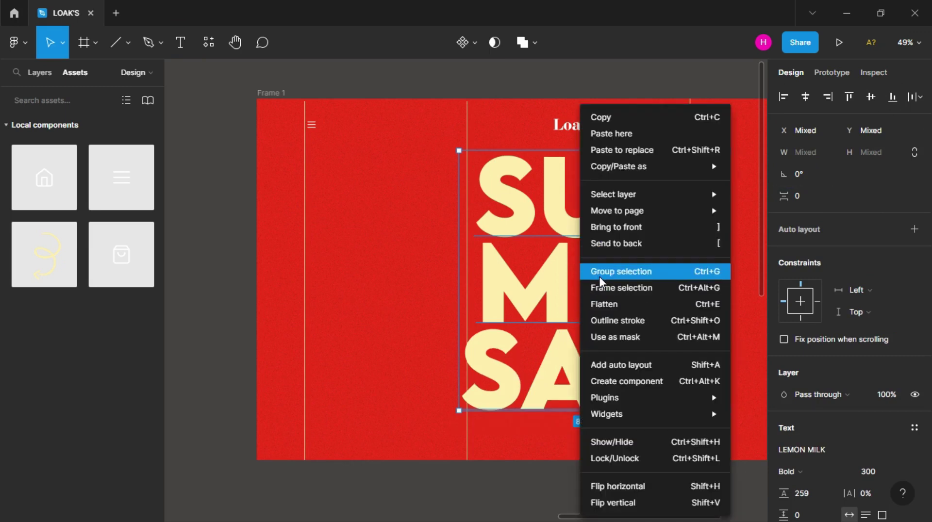
click(599, 275)
click(542, 476)
click(601, 352)
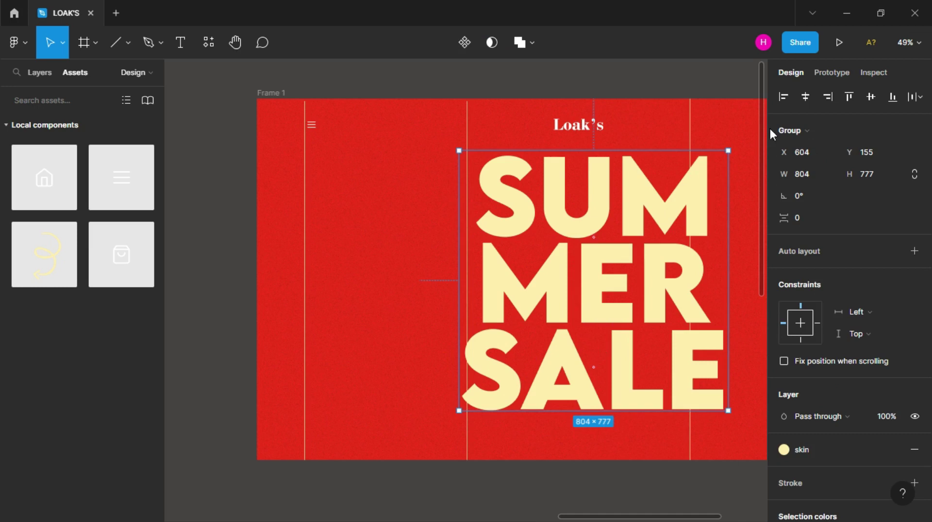
click(805, 97)
Nudge the SUMMER SALE group slightly down, then right and up
drag(592, 287, 594, 304)
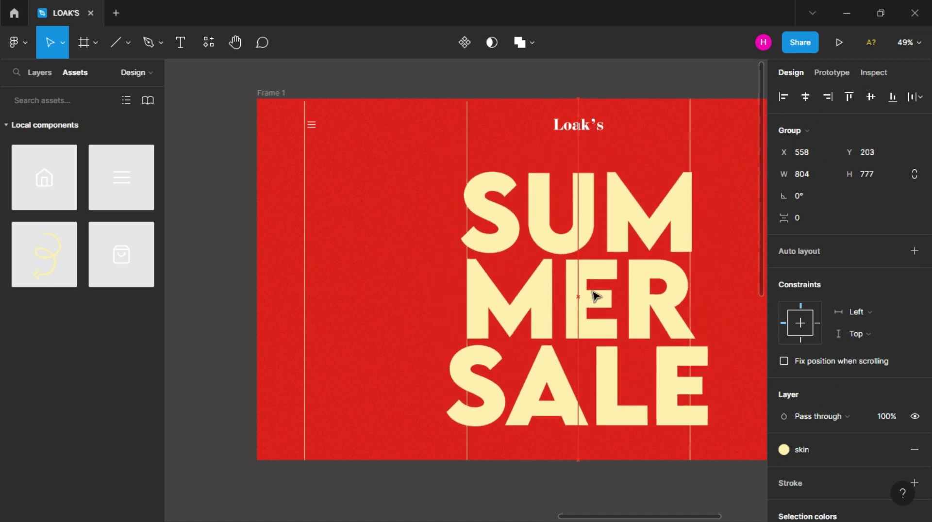
click(409, 350)
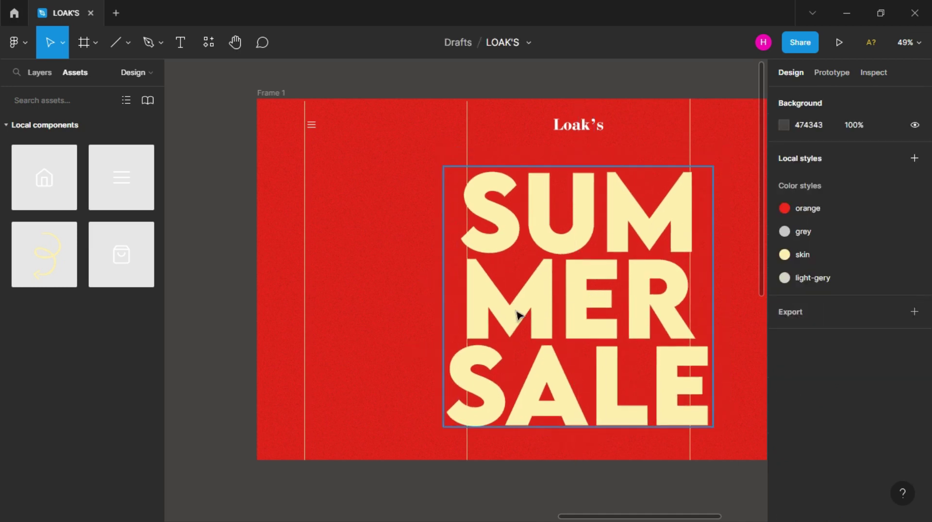
drag(516, 316, 529, 310)
click(424, 322)
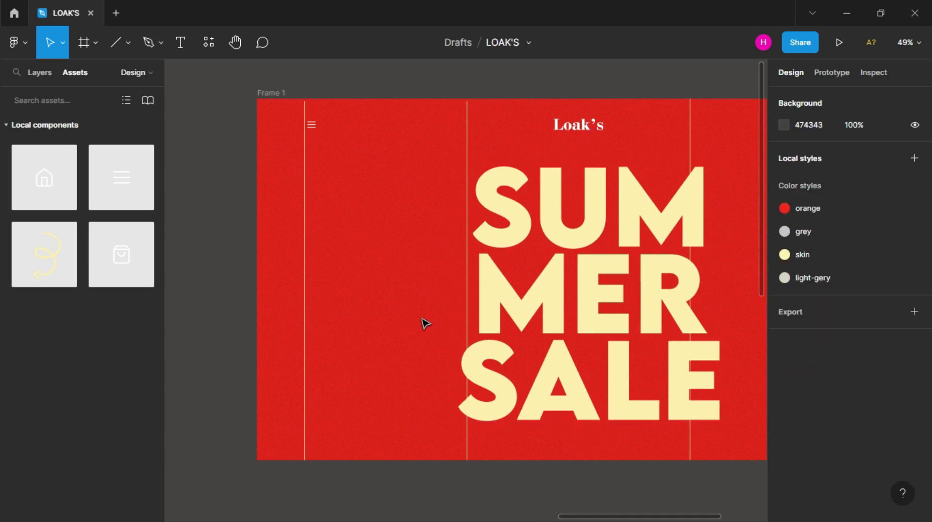
scroll(425, 323, right, 10)
scroll(425, 324, left, 6)
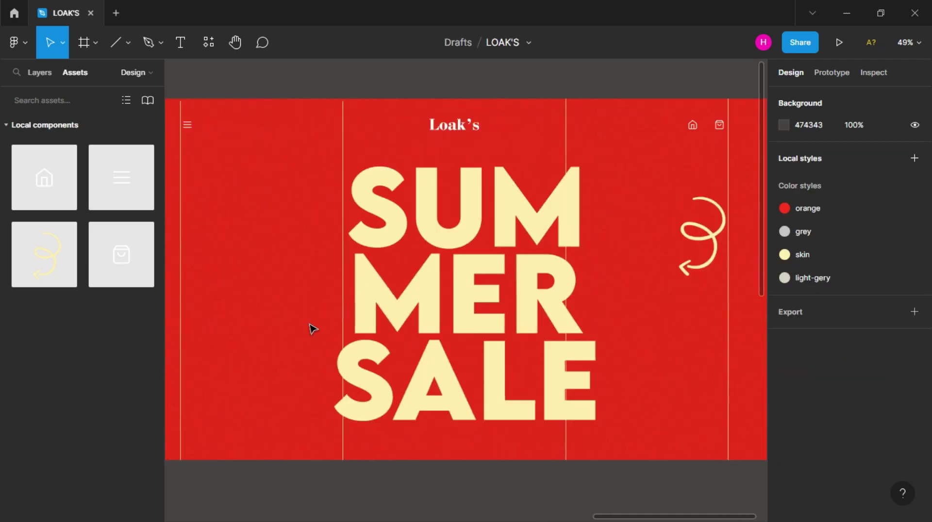
scroll(313, 329, left, 1)
Draw a tall placeholder frame at the left and give it a white fill
click(96, 42)
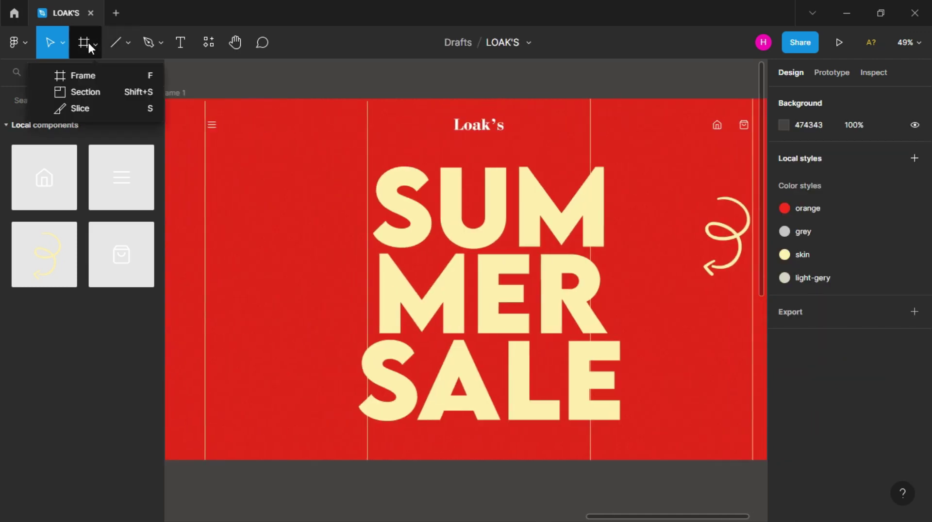
click(73, 74)
mouse_move(227, 192)
mouse_down()
mouse_move(292, 229)
mouse_move(350, 356)
mouse_up()
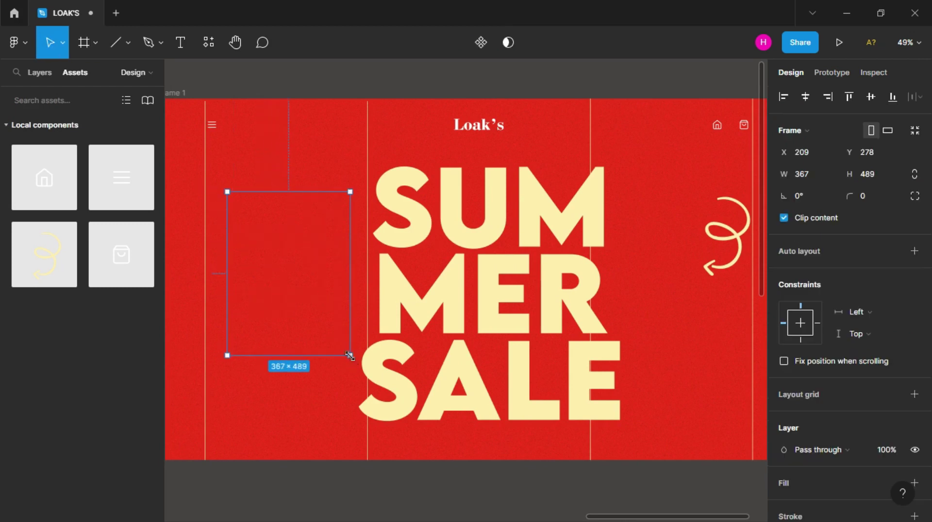
scroll(886, 438, down, 3)
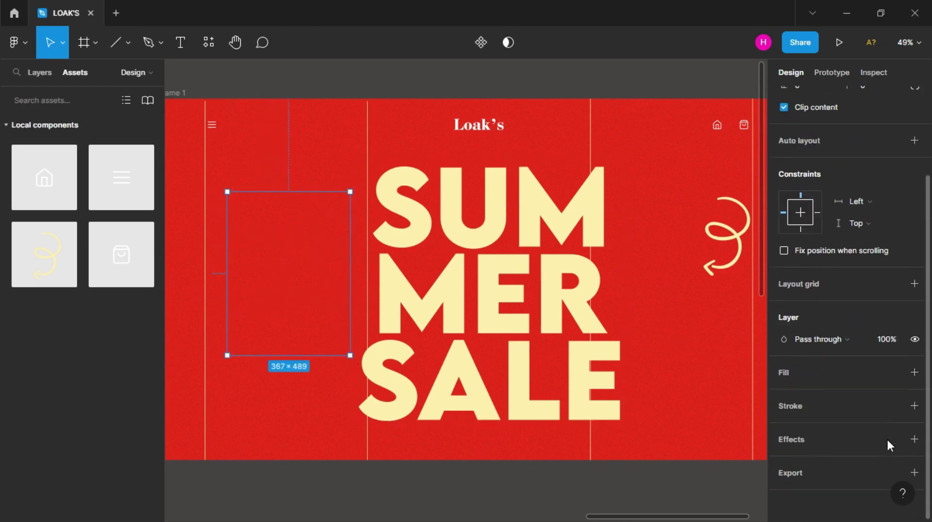
click(912, 372)
scroll(857, 314, up, 2)
scroll(857, 315, up, 1)
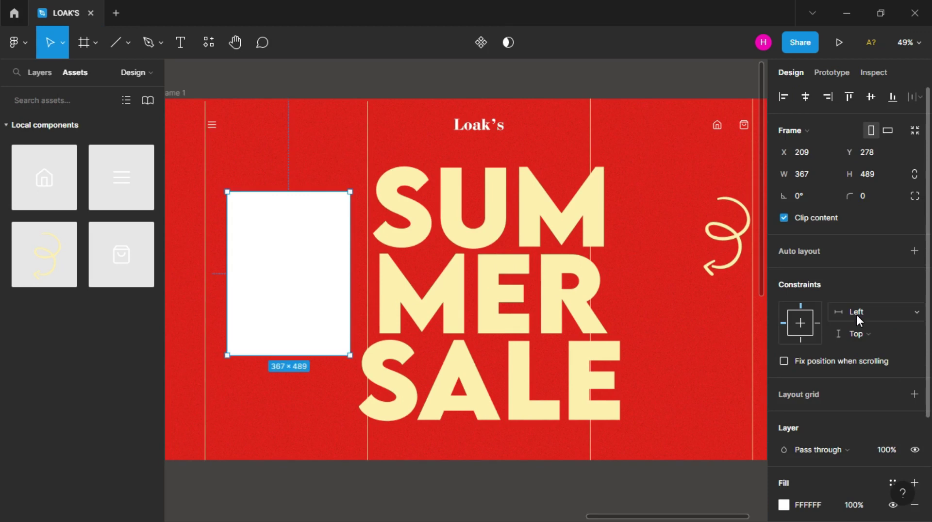
Resize the white frame to 400×600
text(400)
click(875, 176)
text(600)
key(Return)
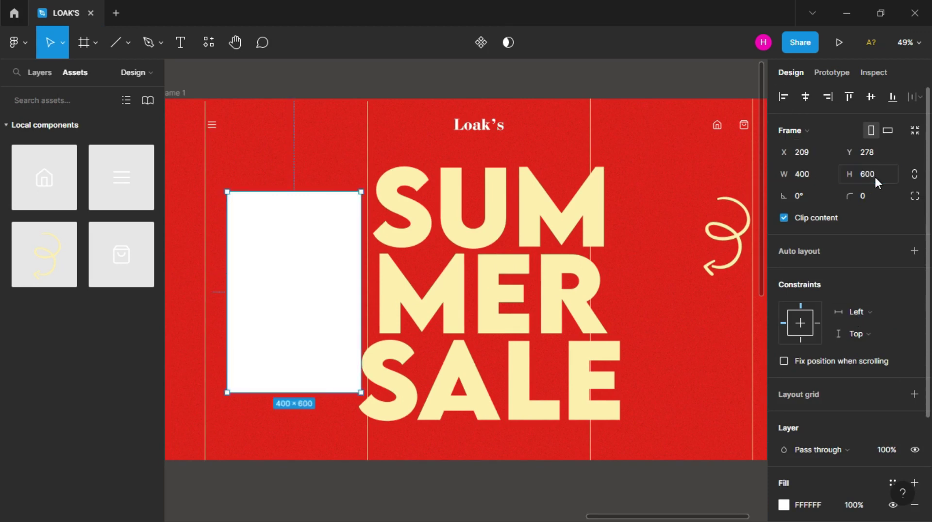
click(409, 490)
Move the white Frame 5 out of Frame 1, down and to the left
scroll(409, 489, down, 2)
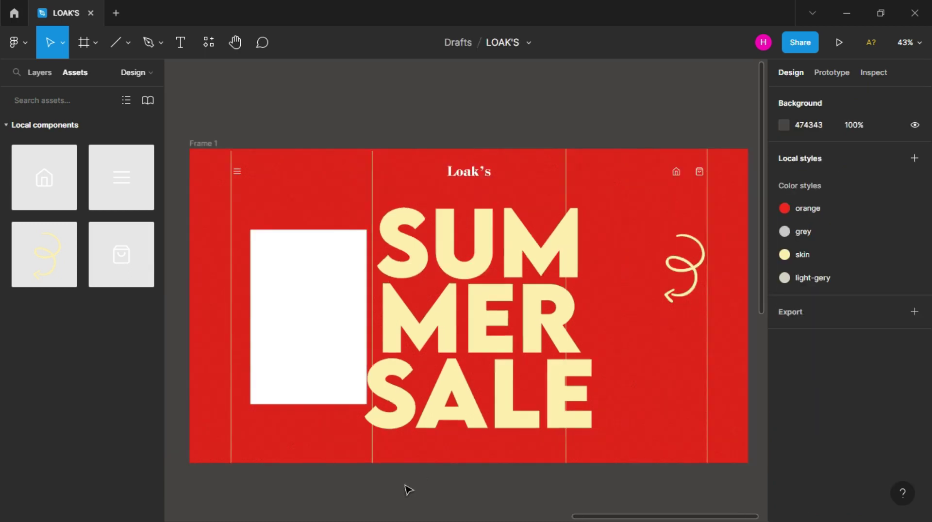
scroll(409, 490, down, 3)
drag(335, 390, 217, 470)
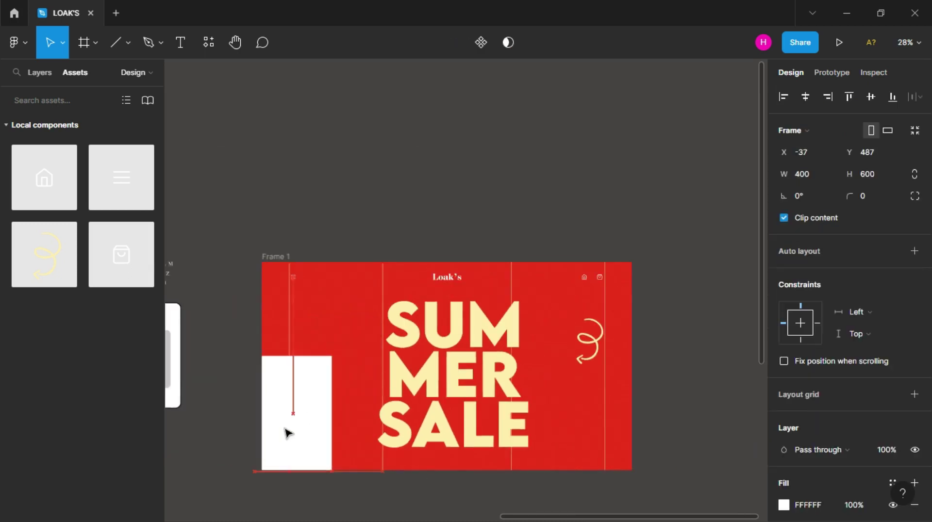
scroll(216, 473, down, 2)
mouse_move(273, 372)
mouse_down()
mouse_move(232, 435)
mouse_move(340, 445)
mouse_up()
Duplicate Frame 5 as Frame 6 and set its width to 500
click(336, 455)
click(823, 177)
text(500)
click(870, 174)
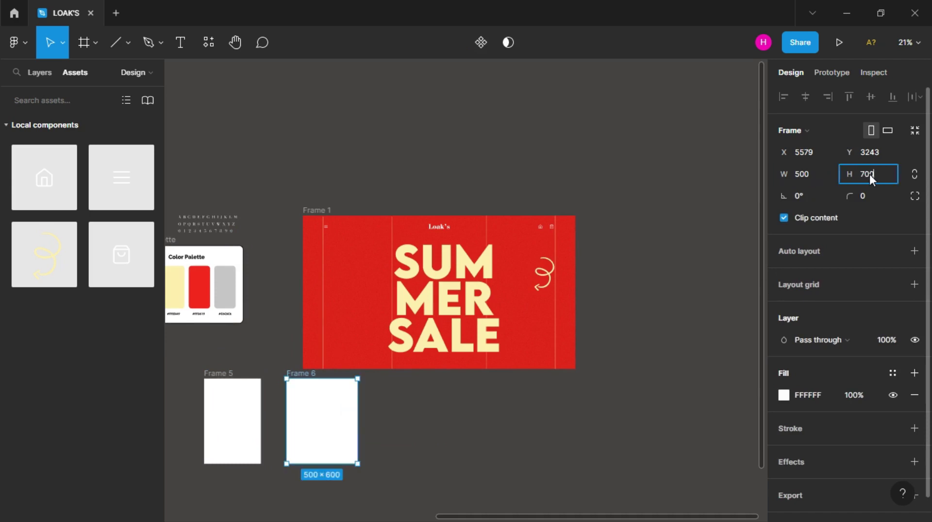
Set Frame 6's height to 700 and place the two model photos beside Frames 5 and 6
text(700)
click(391, 453)
scroll(301, 459, left, 2)
scroll(301, 459, left, 5)
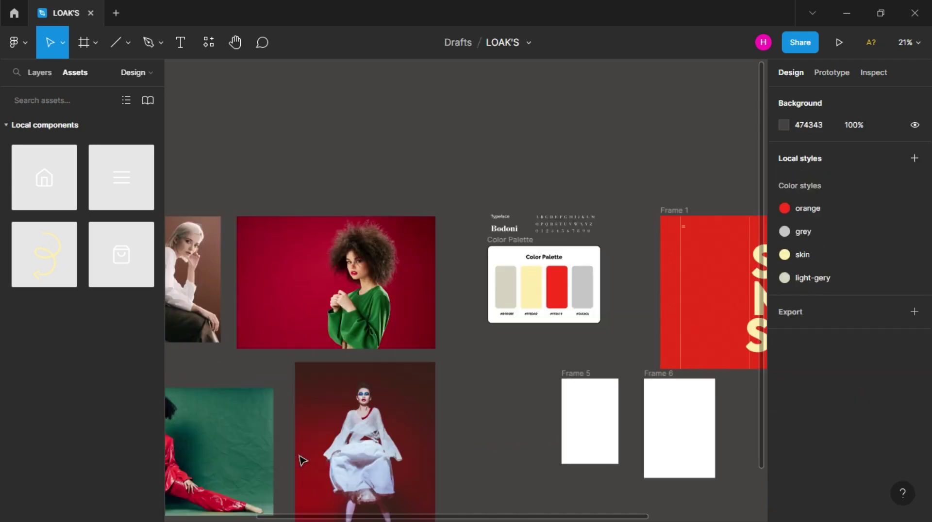
drag(368, 467, 551, 483)
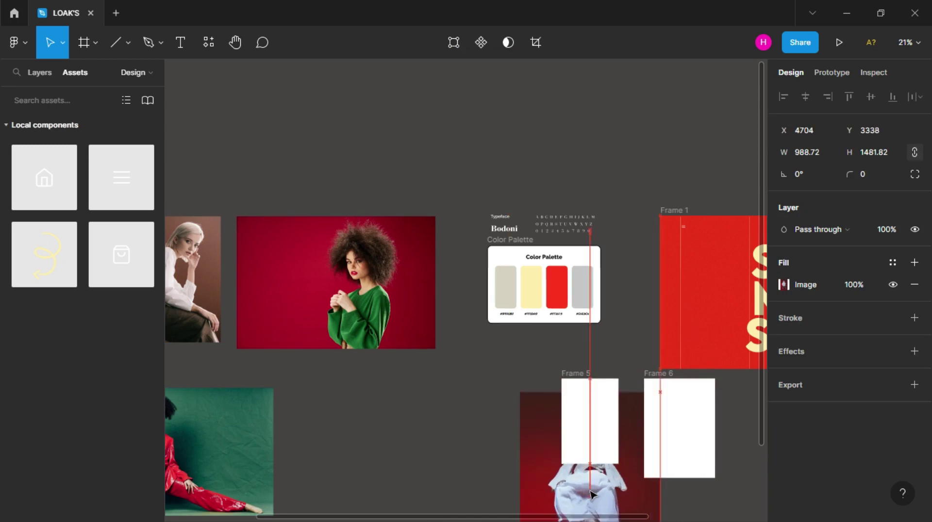
mouse_move(256, 473)
mouse_down()
mouse_move(552, 433)
mouse_move(763, 493)
mouse_move(670, 483)
mouse_move(579, 452)
mouse_up()
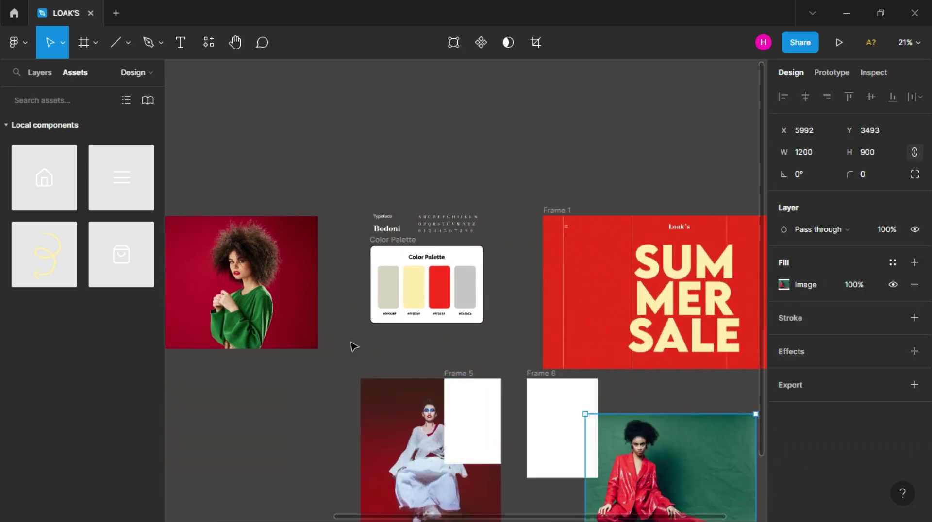
Bring the white-dress and green-backdrop photos in front of the white frames
click(39, 72)
click(49, 512)
scroll(423, 459, down, 2)
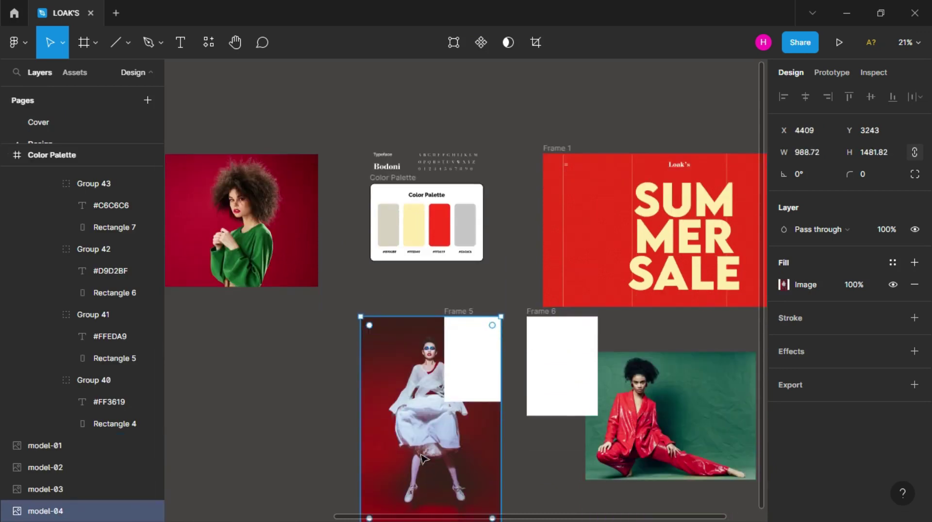
scroll(422, 459, down, 1)
click(462, 354)
click(409, 415)
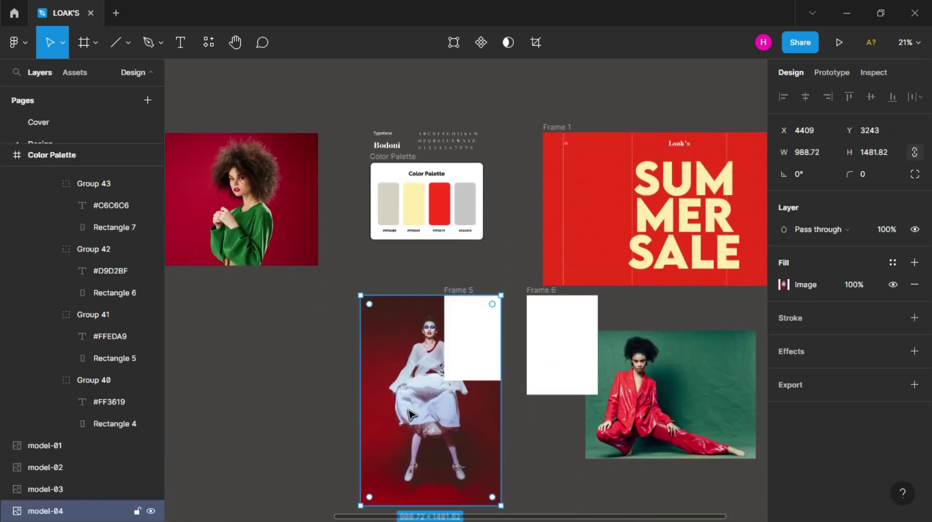
right_click(416, 439)
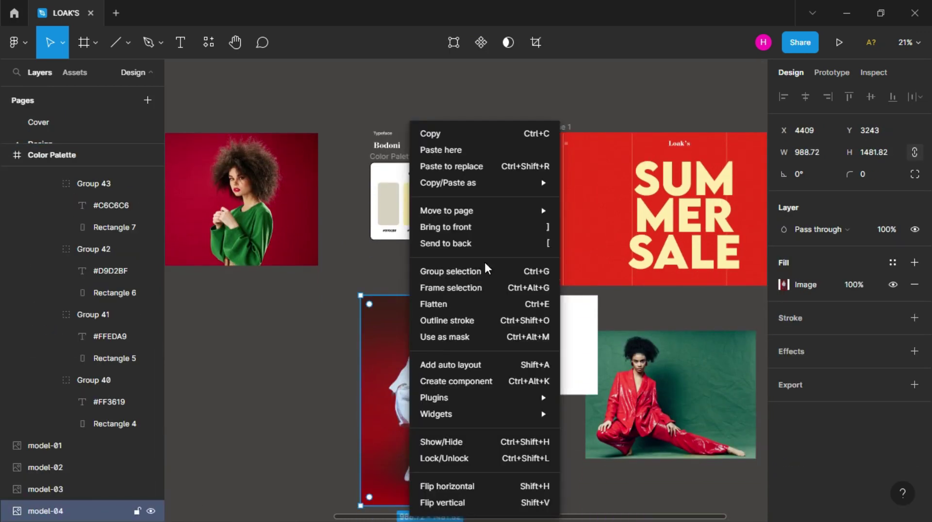
click(492, 229)
click(675, 427)
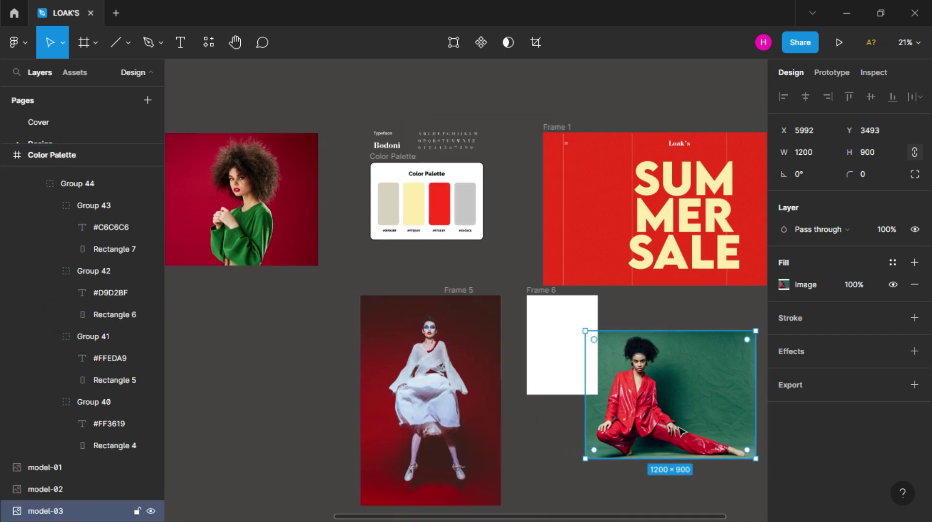
right_click(675, 429)
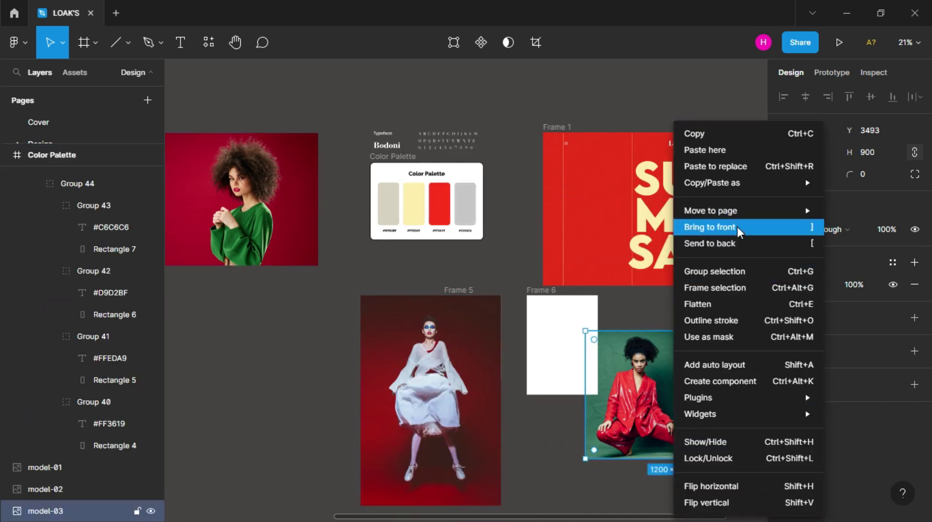
click(735, 228)
Put the green-backdrop photo inside Frame 6 and reposition it there
click(571, 324)
drag(642, 395, 584, 363)
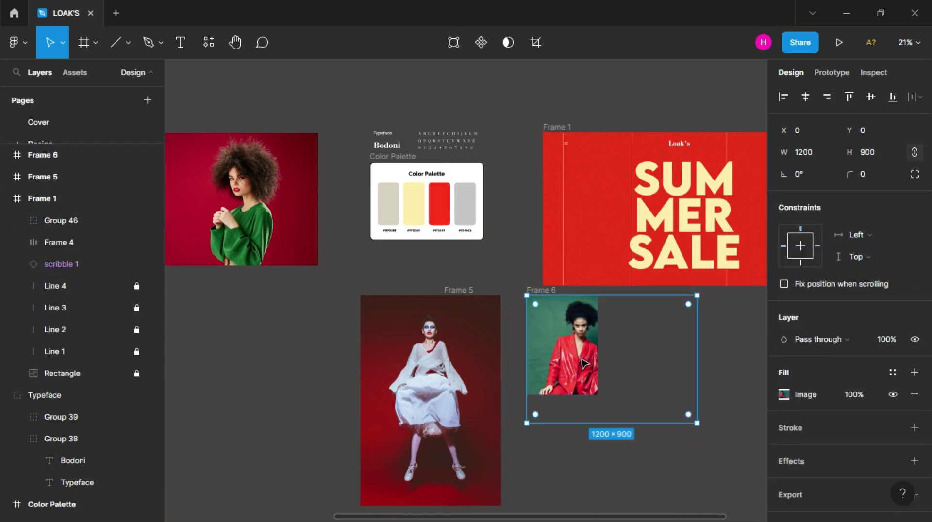
scroll(584, 363, up, 3)
scroll(584, 363, up, 2)
drag(586, 364, 535, 357)
Pull the white-dress photo out of Frame 5 and set it aside
click(370, 388)
scroll(369, 387, down, 3)
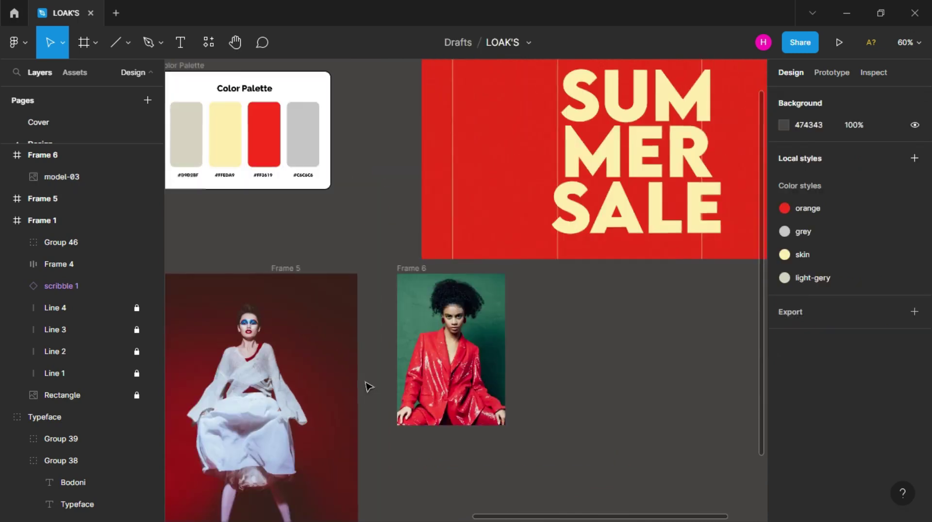
scroll(367, 386, left, 5)
scroll(367, 386, left, 1)
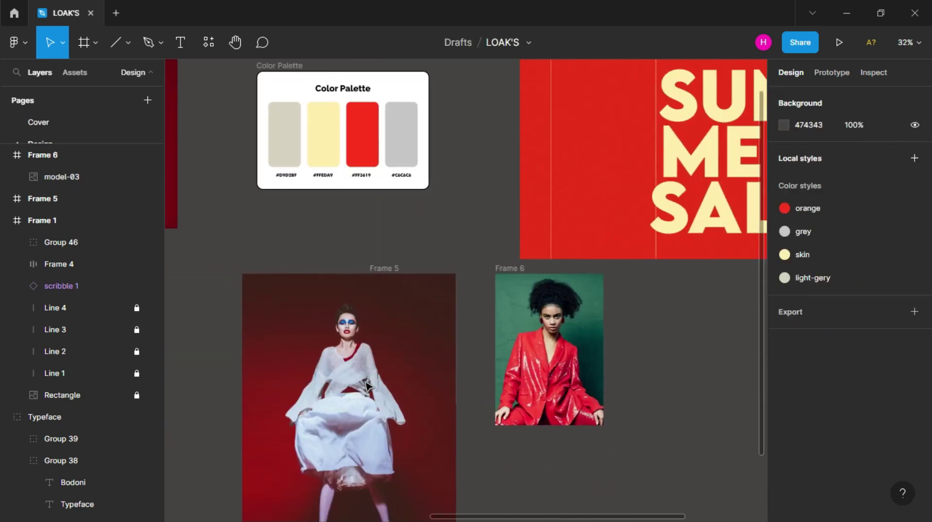
drag(355, 378, 308, 405)
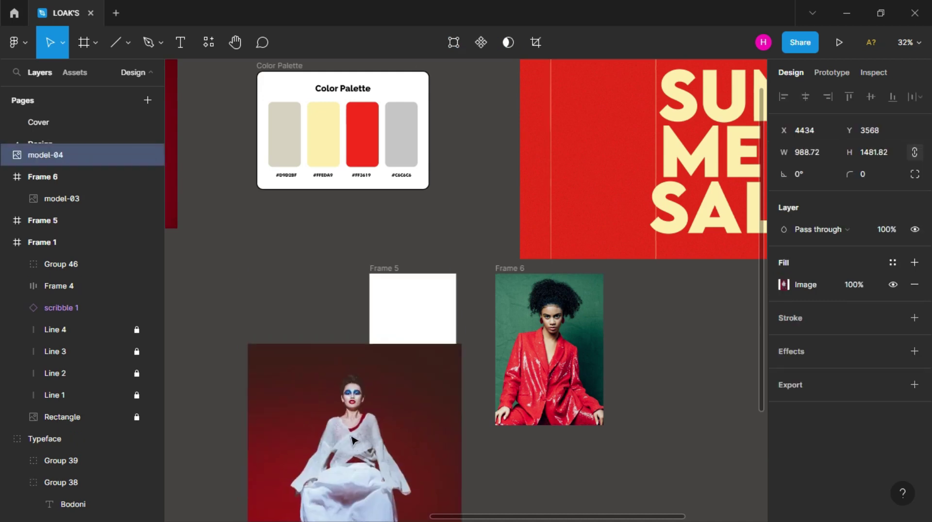
click(394, 273)
scroll(394, 273, up, 3)
drag(323, 416, 738, 448)
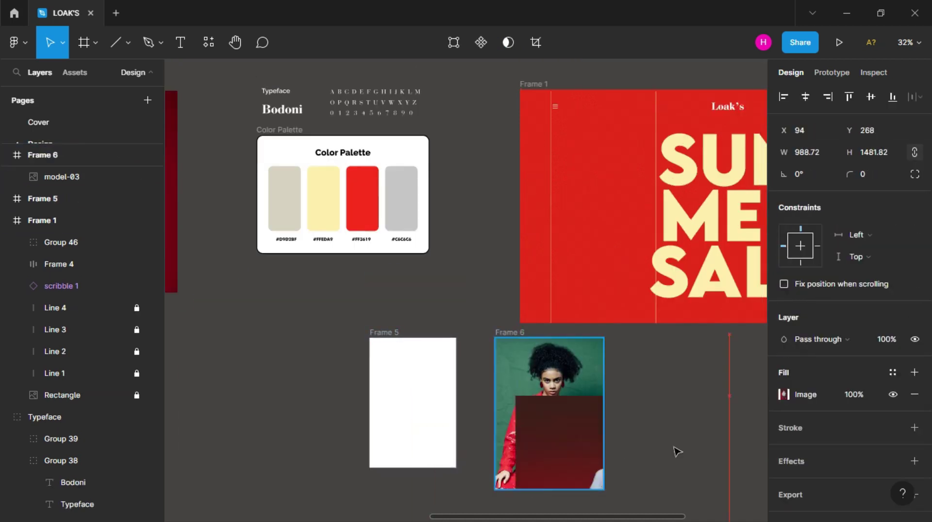
Move the green-backdrop photo from Frame 6 into Frame 5
click(546, 444)
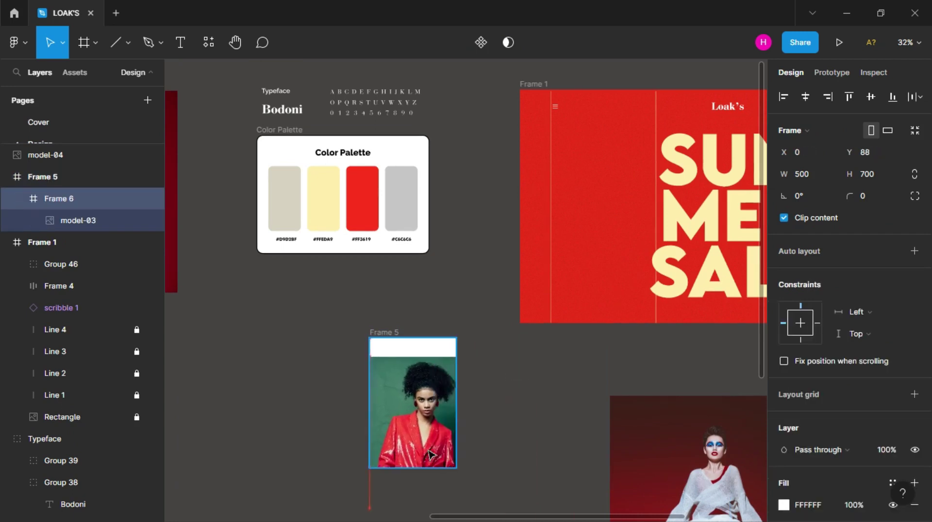
double_click(548, 437)
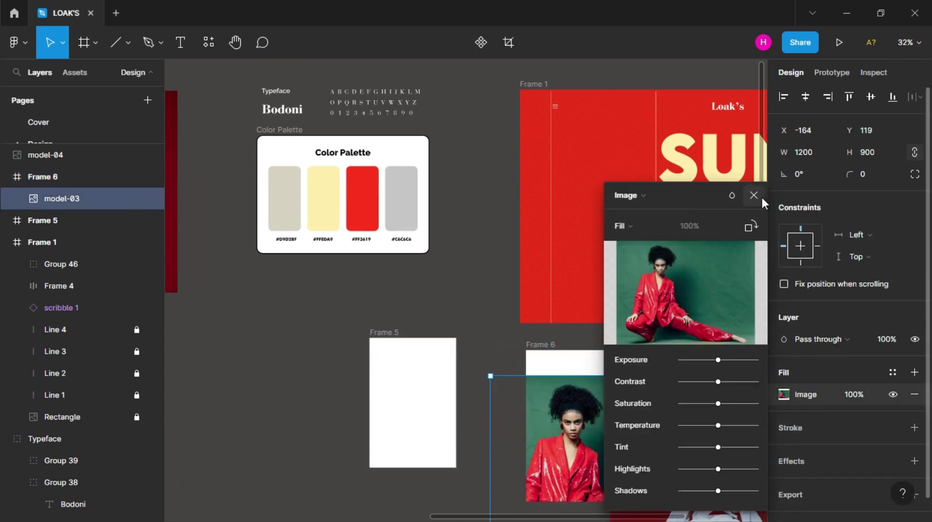
click(754, 195)
drag(562, 400, 407, 369)
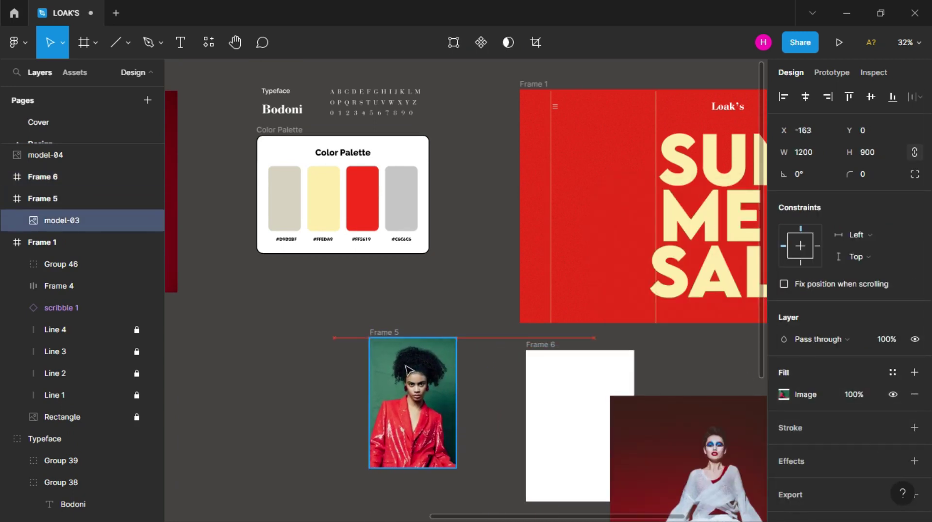
click(308, 410)
Place the white-dress photo in Frame 6 and nudge it down inside the frame
scroll(308, 410, right, 5)
scroll(520, 368, down, 3)
drag(520, 368, 393, 300)
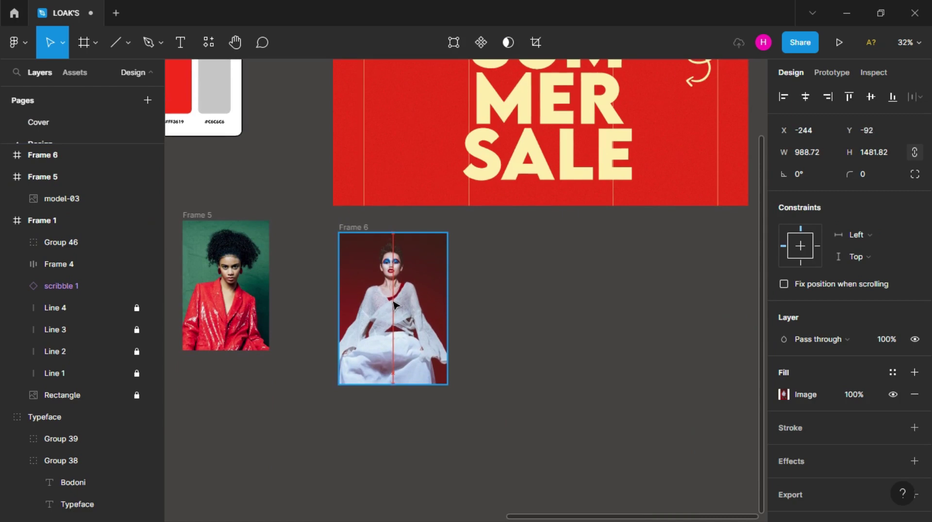
click(534, 281)
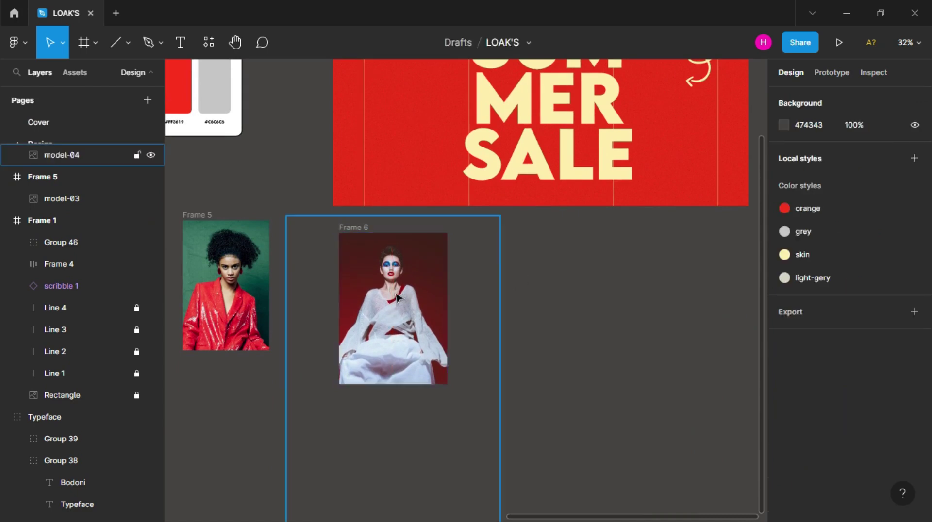
scroll(395, 294, up, 5)
click(397, 297)
key(shift+Down)
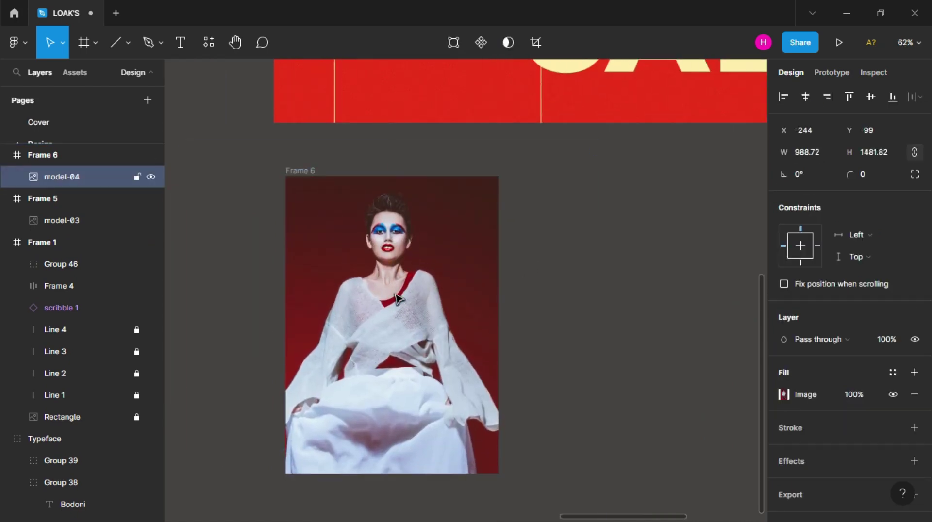
click(662, 297)
ctrl+scroll(663, 301, down, 5)
click(506, 237)
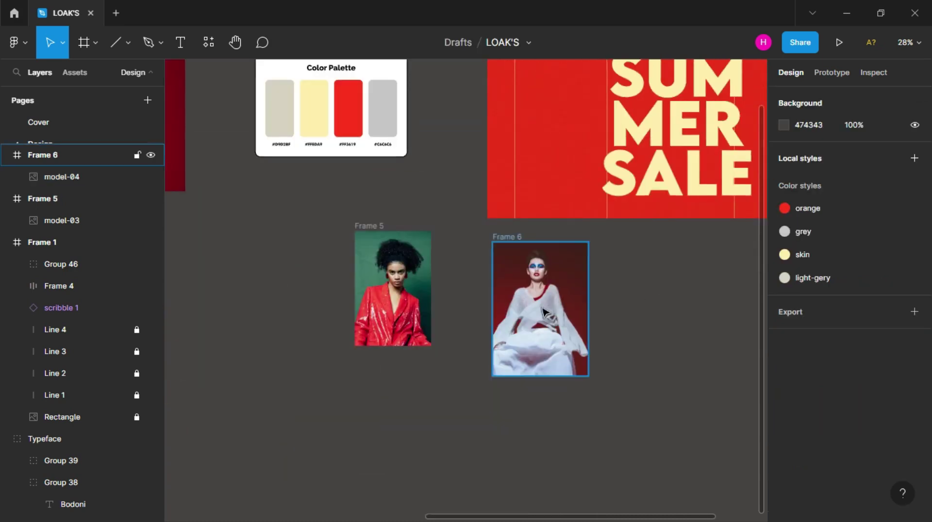
mouse_move(844, 291)
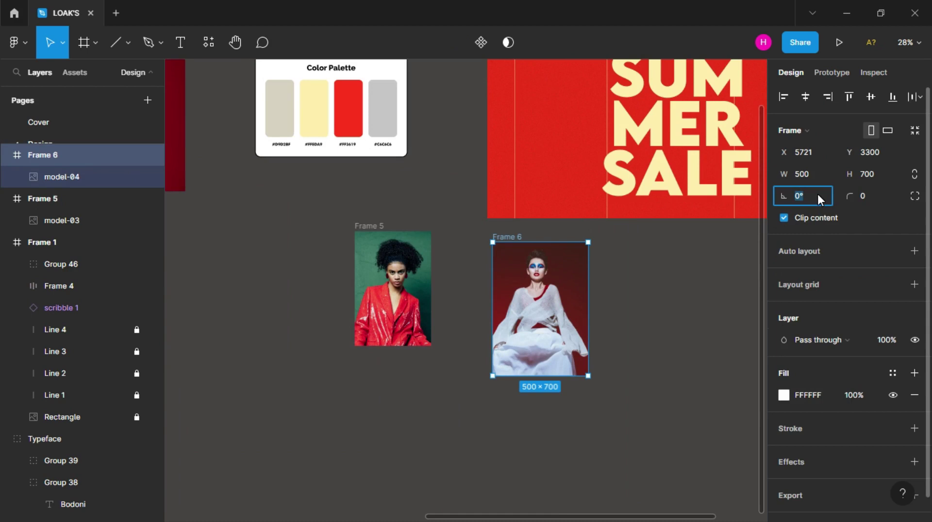
Rotate Frame 6 to -14.5° and Frame 5 to 14.5°
text(14)
text(.5)
key(Return)
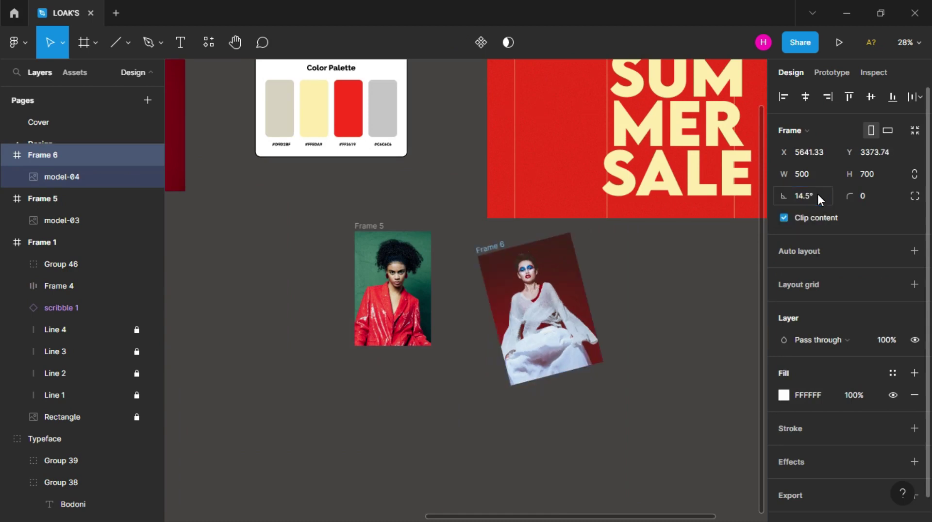
text(-)
key(Return)
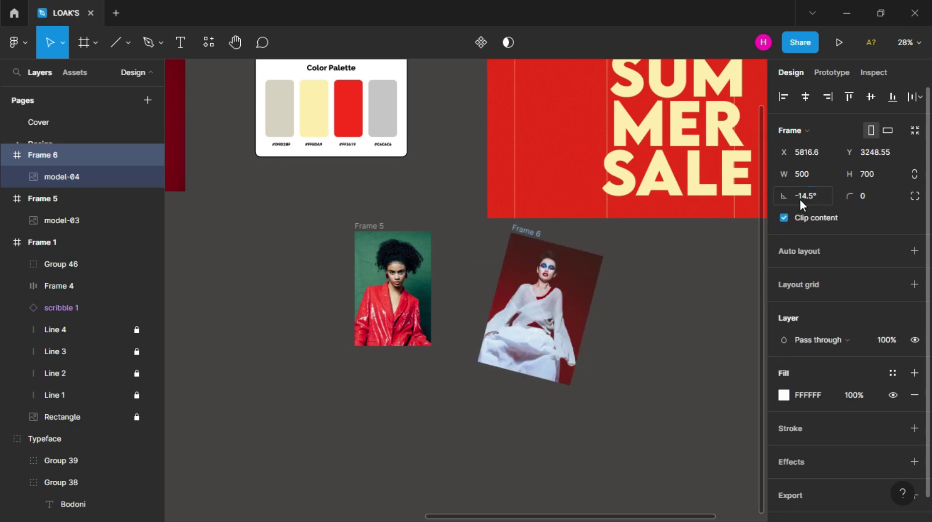
click(43, 199)
click(820, 197)
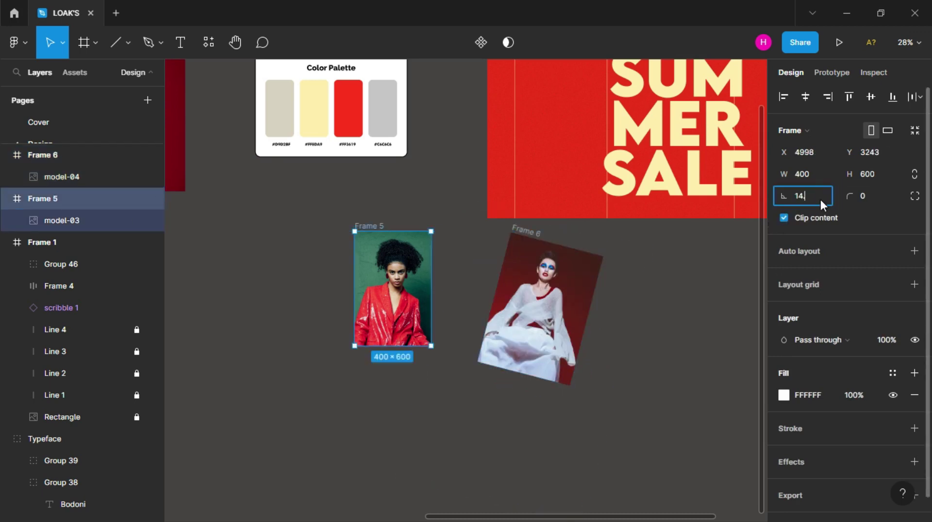
text(.5)
key(Return)
Drag Frame 6 and Frame 5 onto the red SUMMER SALE banner
click(628, 359)
drag(590, 284, 631, 92)
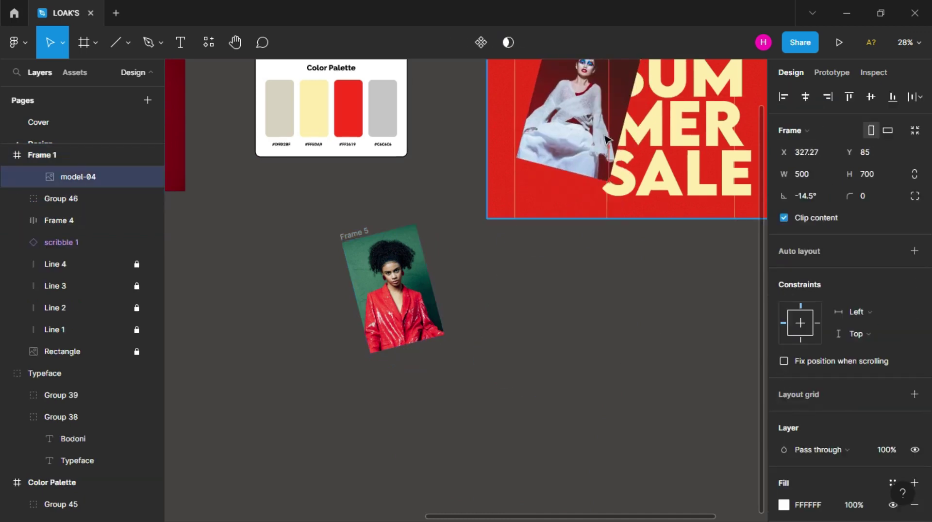
mouse_move(423, 286)
mouse_down()
mouse_move(626, 184)
mouse_move(568, 150)
mouse_up()
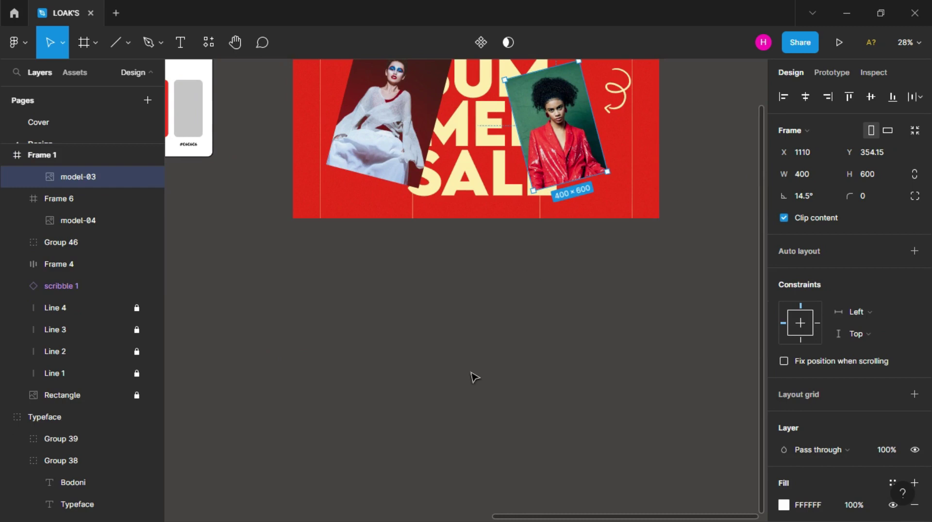
Copy the SUMMER SALE text group (Group 46) and paste a duplicate of it
click(465, 349)
scroll(463, 311, up, 3)
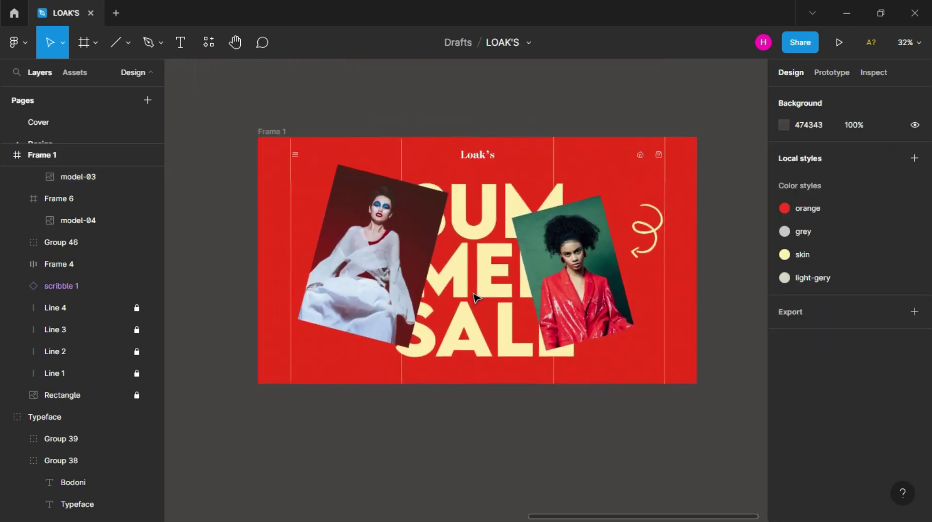
scroll(465, 281, up, 5)
click(465, 282)
right_click(465, 281)
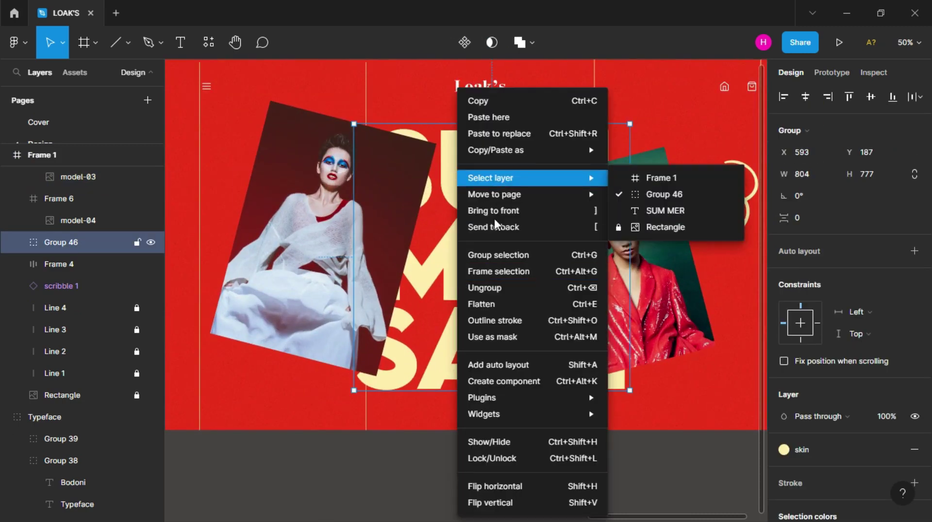
click(534, 101)
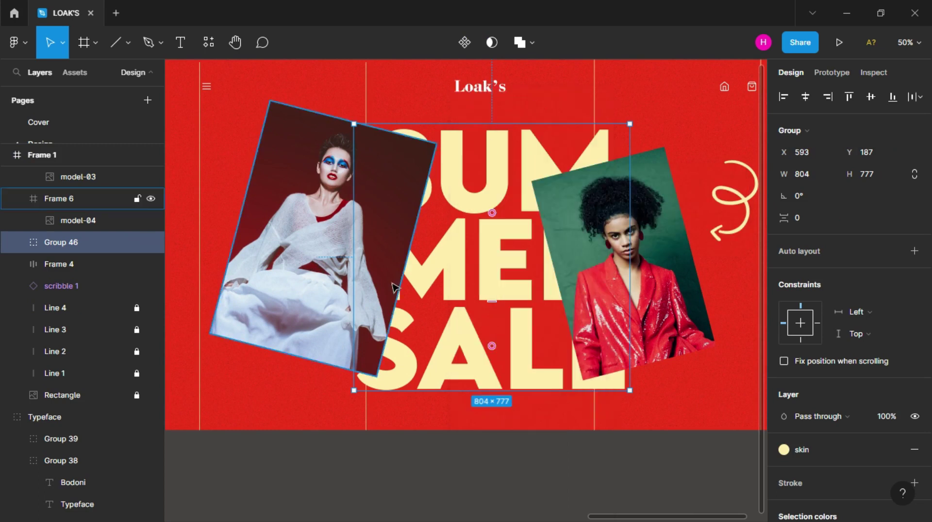
right_click(62, 240)
click(70, 241)
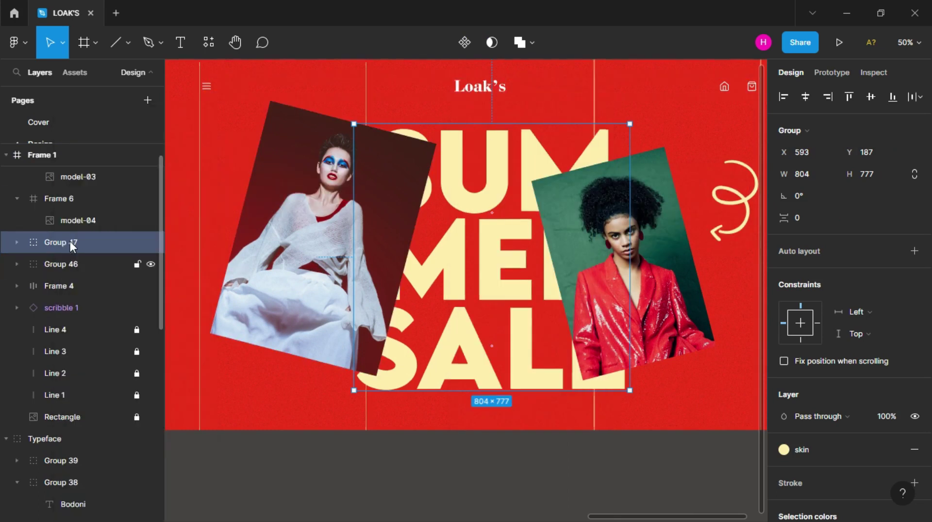
click(68, 264)
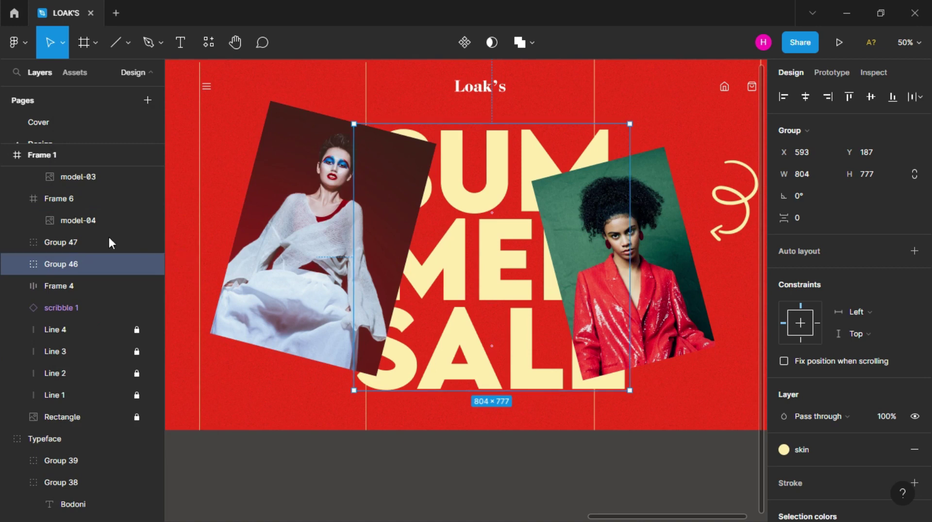
click(76, 243)
In the duplicate group, select both the Sale and SUM MER text layers
scroll(850, 316, down, 3)
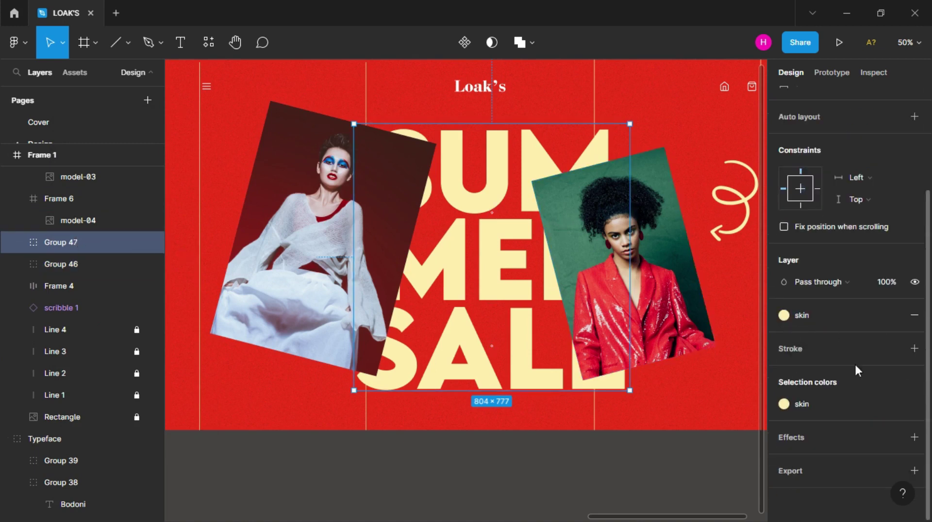
mouse_move(61, 242)
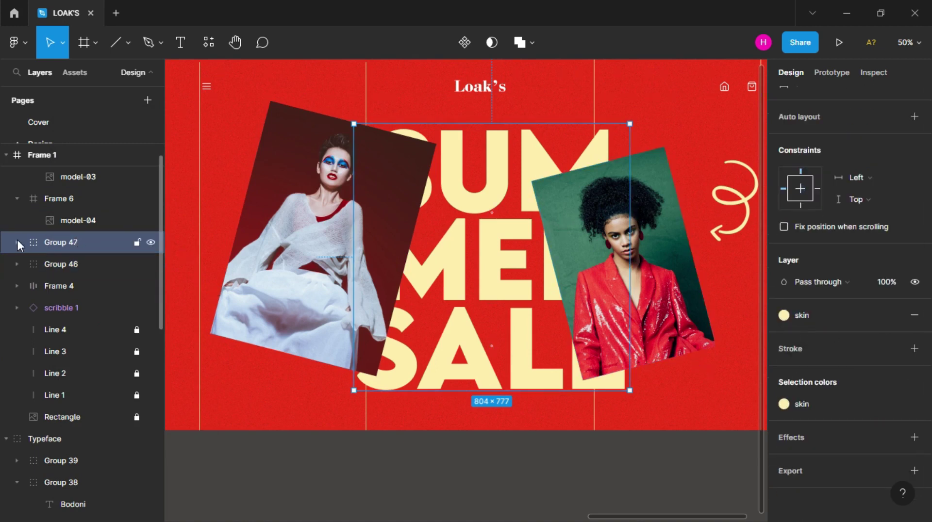
click(17, 243)
click(65, 263)
shift+click(77, 289)
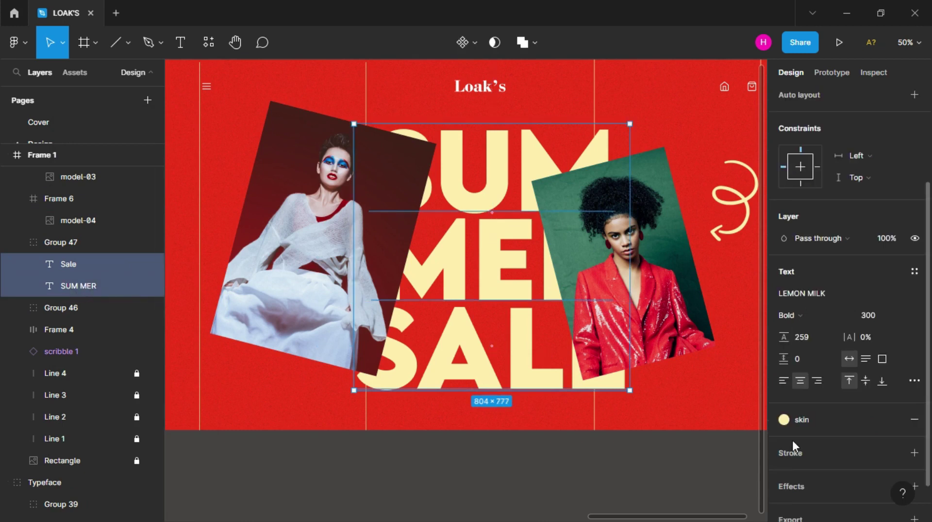
scroll(832, 421, down, 1)
Remove the copied text's fill and give it a 4 px Inside stroke in the skin style
click(915, 371)
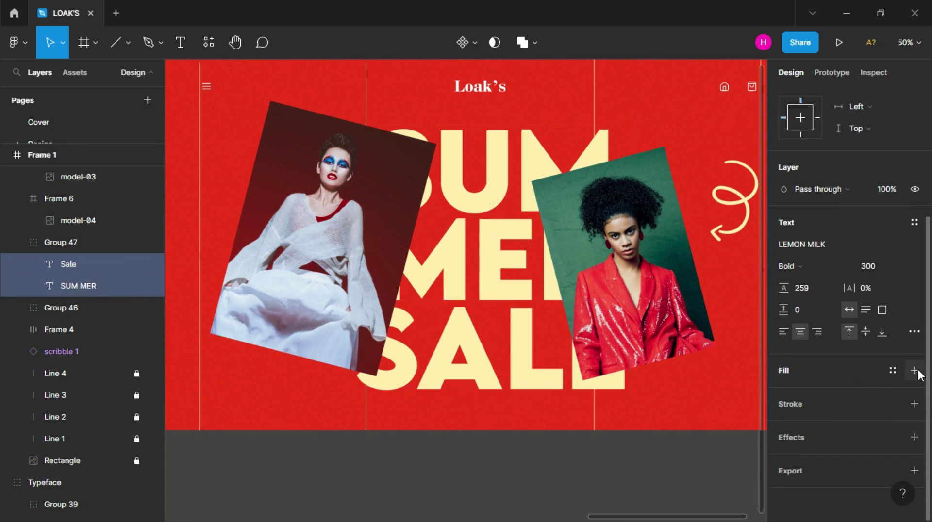
click(914, 404)
click(892, 404)
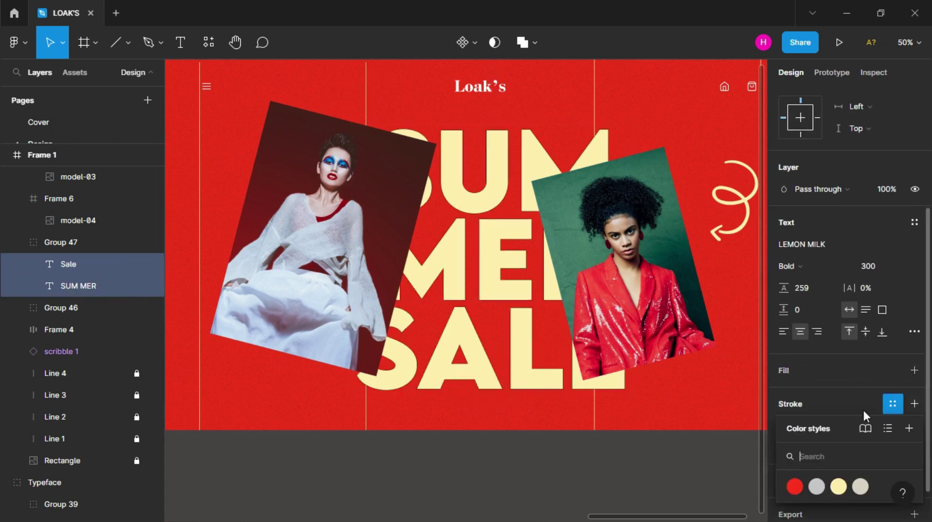
click(839, 484)
scroll(813, 457, down, 1)
click(796, 403)
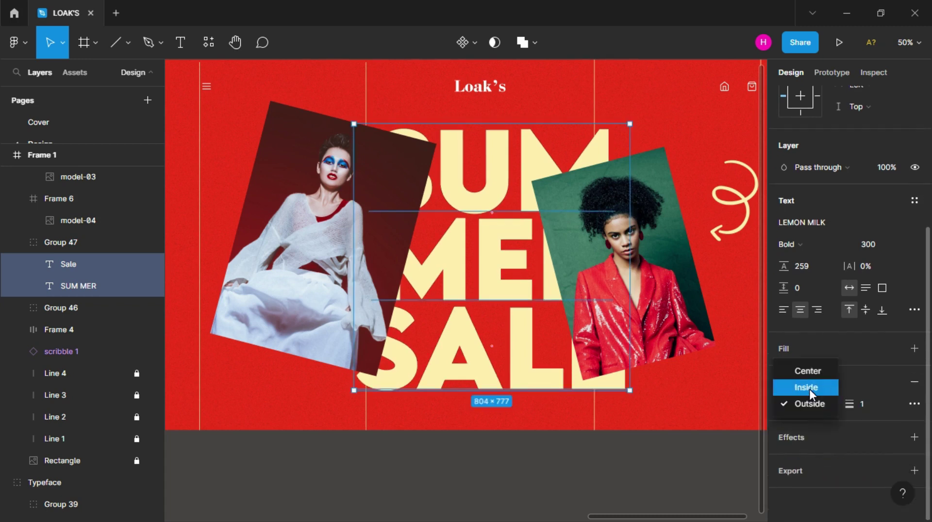
click(809, 389)
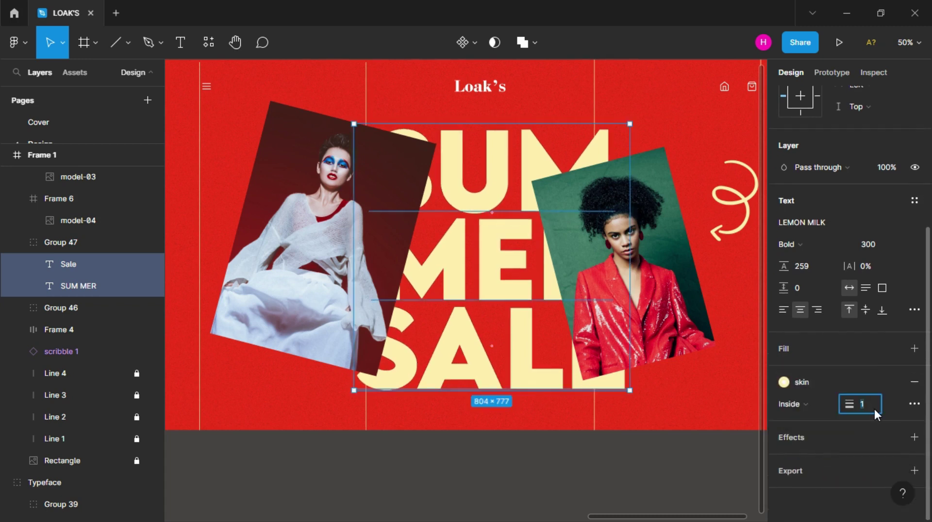
text(4)
key(Return)
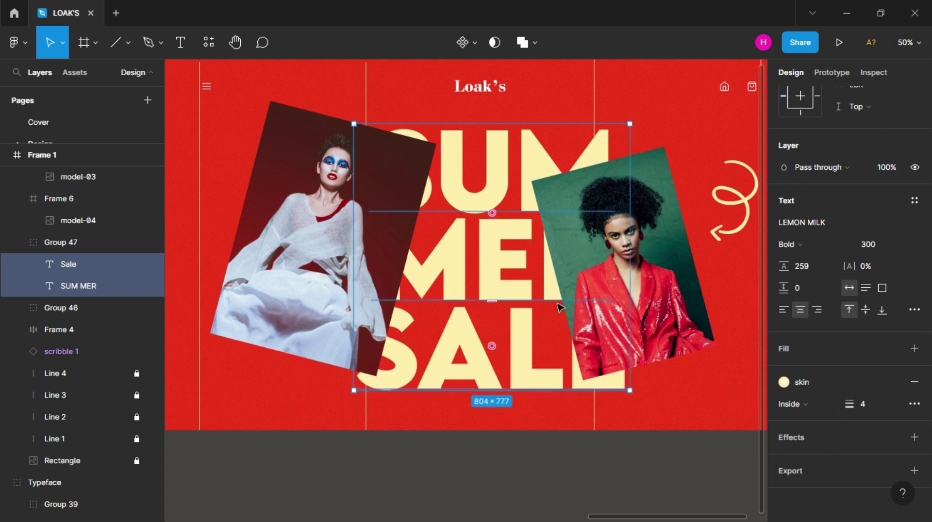
Bring the outlined duplicate group to the front, above the model photos
click(75, 244)
scroll(69, 187, up, 1)
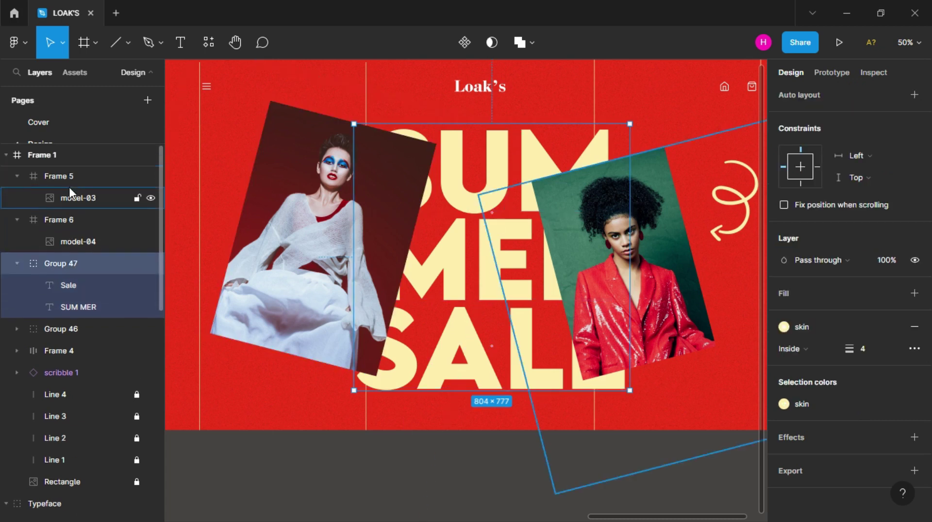
key(ctrl+shift+bracketright)
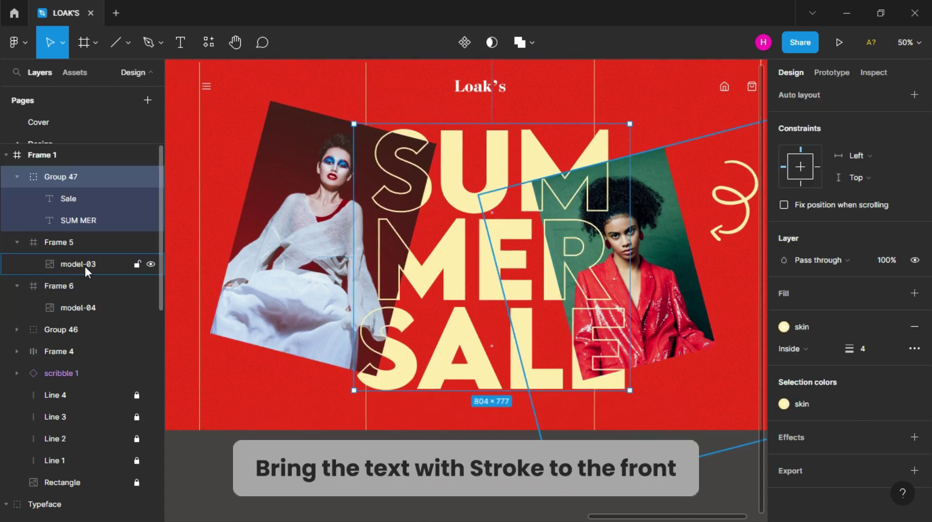
key(Escape)
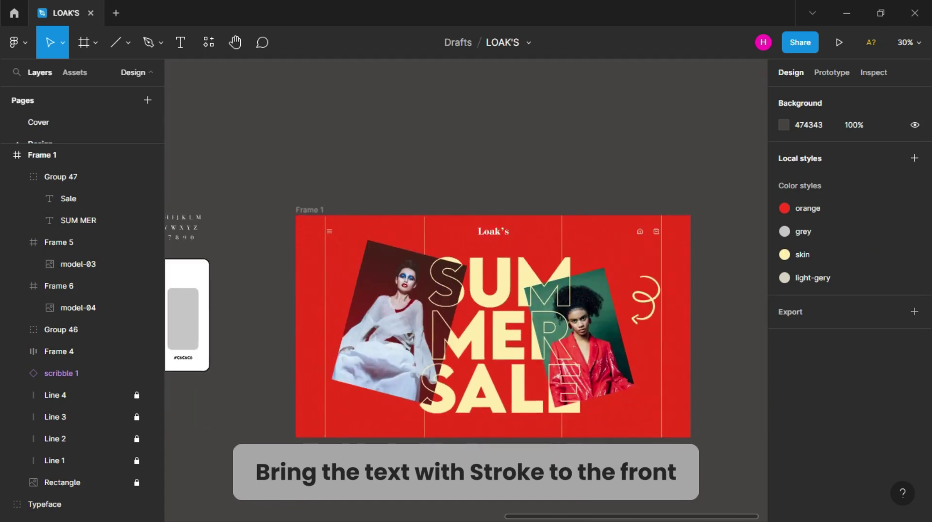
Nudge the left model photo up and shift the right model photo down and right
click(59, 286)
drag(392, 336, 392, 327)
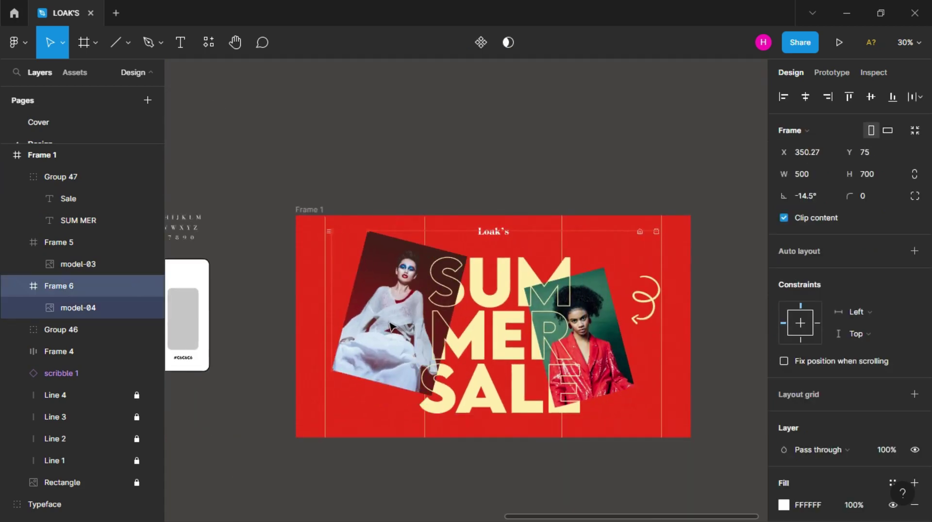
click(594, 359)
drag(593, 359, 596, 388)
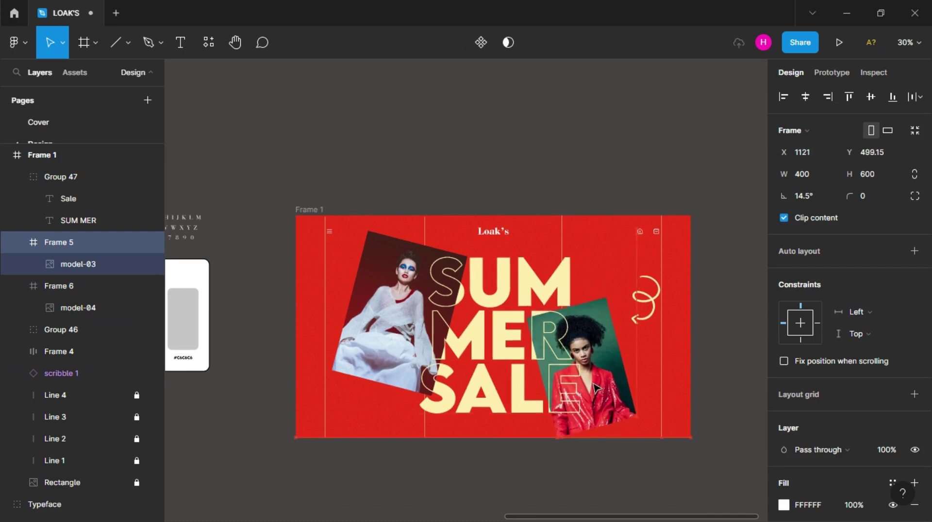
drag(596, 387, 598, 389)
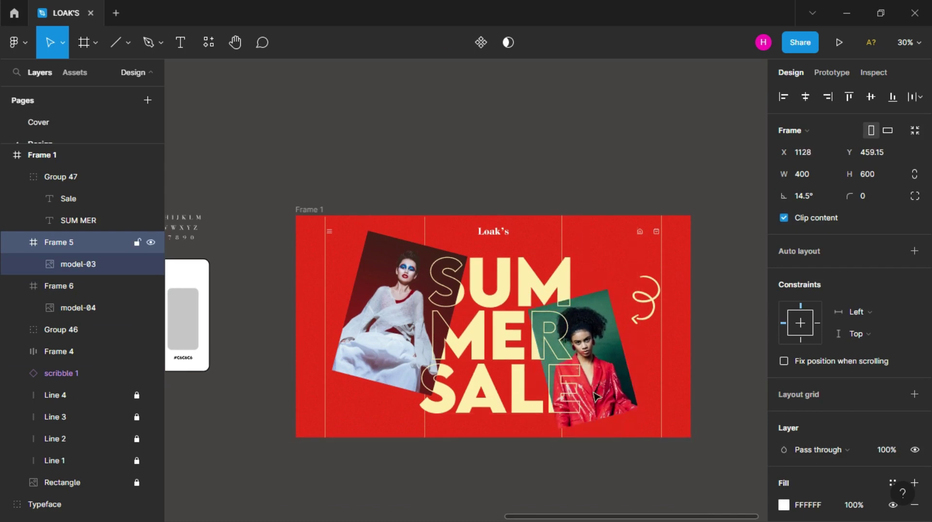
key(Escape)
scroll(597, 400, up, 5)
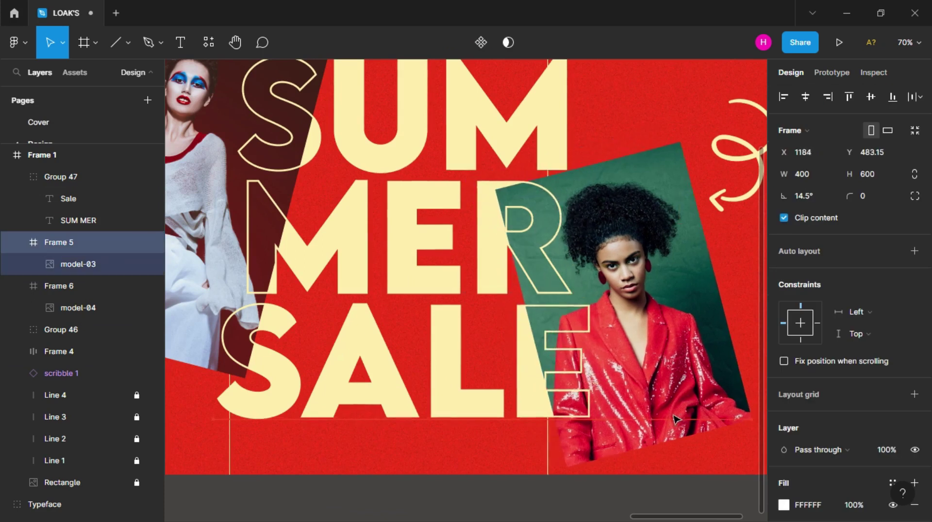
drag(650, 410, 687, 418)
click(525, 490)
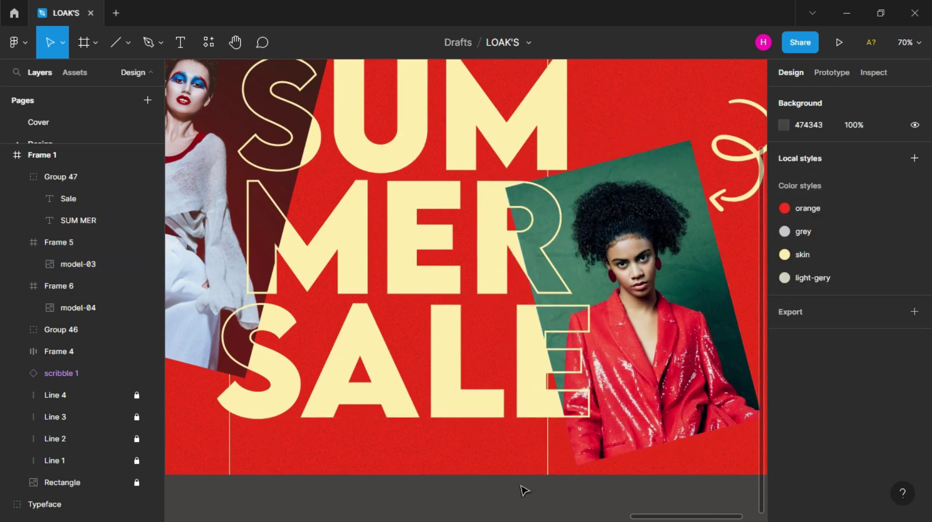
Nudge the scribble decoration slightly and shift the left model photo down and left
scroll(524, 491, down, 2)
scroll(525, 490, down, 1)
scroll(524, 490, down, 1)
click(638, 302)
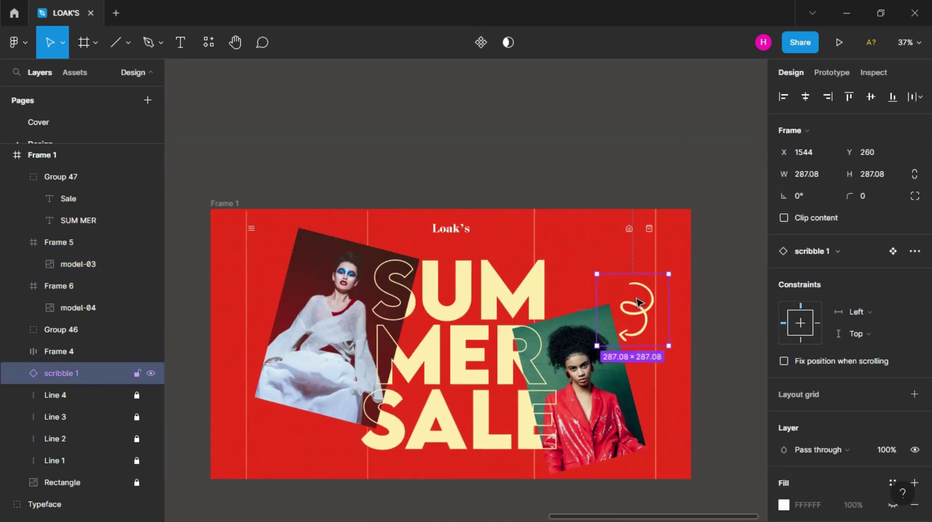
drag(638, 302, 644, 305)
click(703, 301)
scroll(273, 397, down, 3)
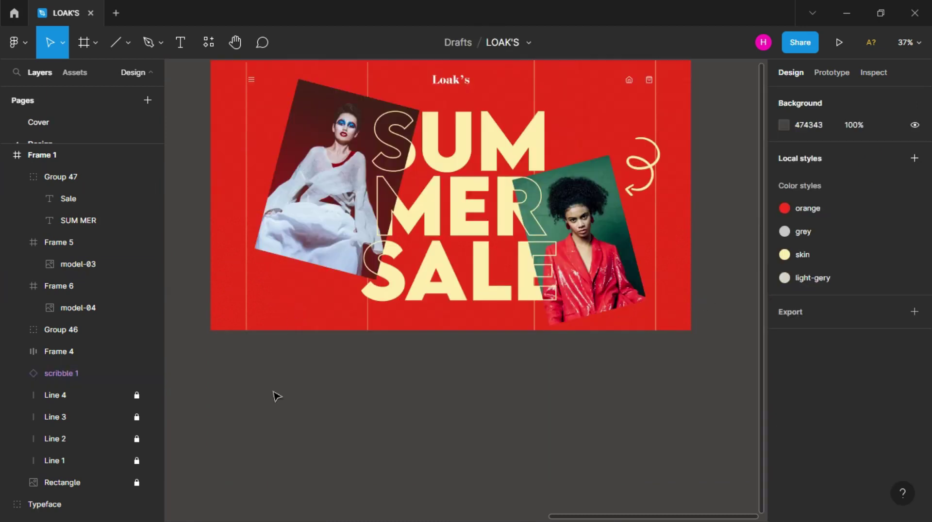
drag(314, 222, 311, 227)
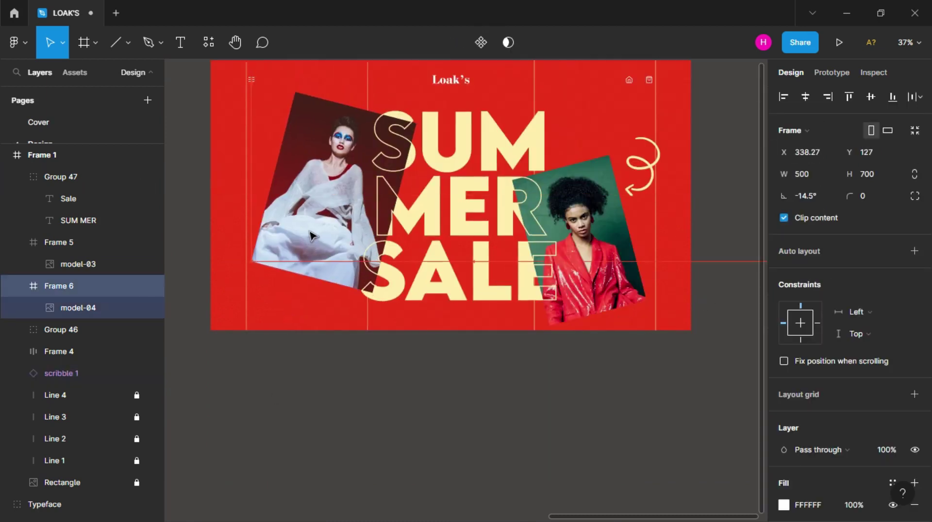
click(272, 333)
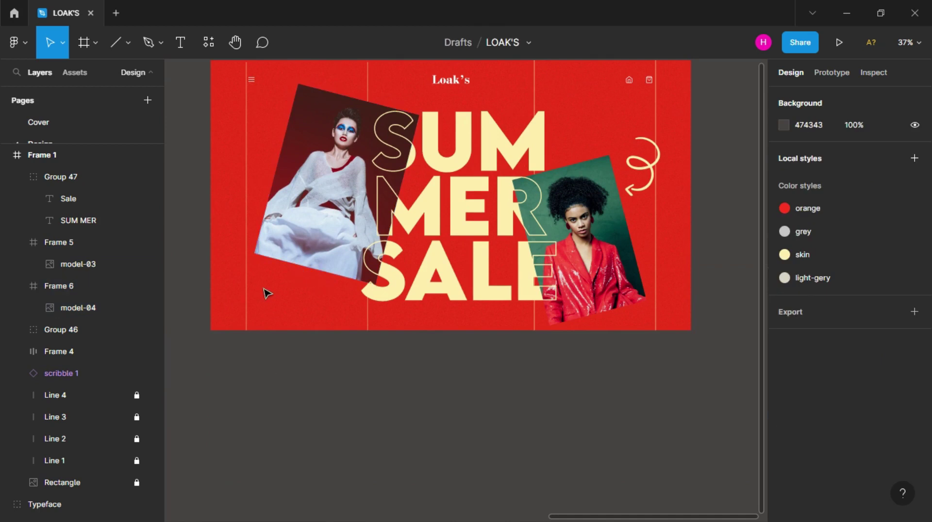
ctrl+scroll(266, 293, up, 2)
Paste the tagline paragraph as a new text box at Frame 1's lower left
scroll(266, 293, up, 2)
click(180, 42)
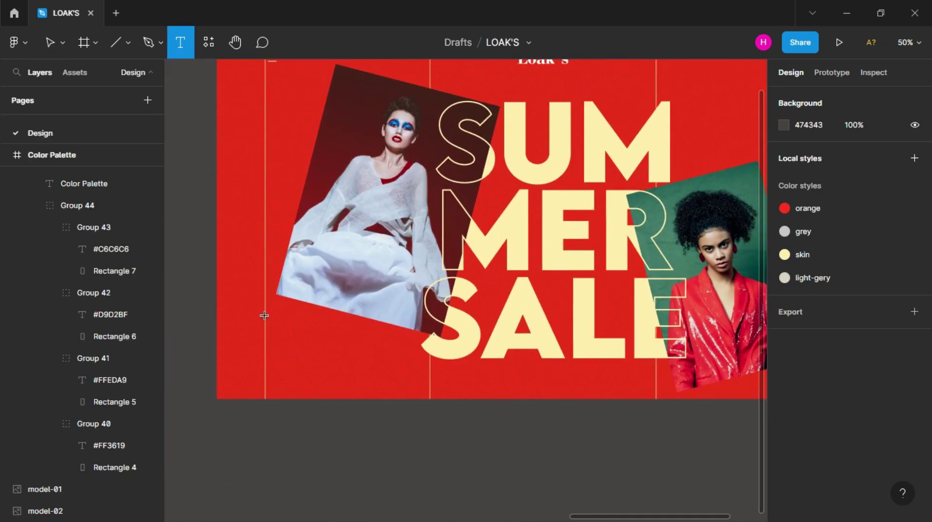
click(280, 348)
key(ctrl+v)
key(Escape)
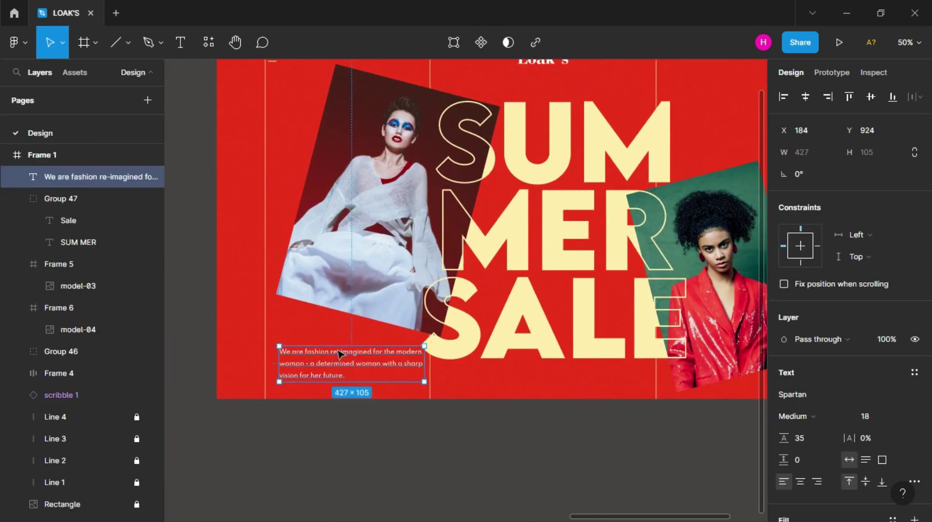
drag(343, 360, 333, 355)
click(337, 418)
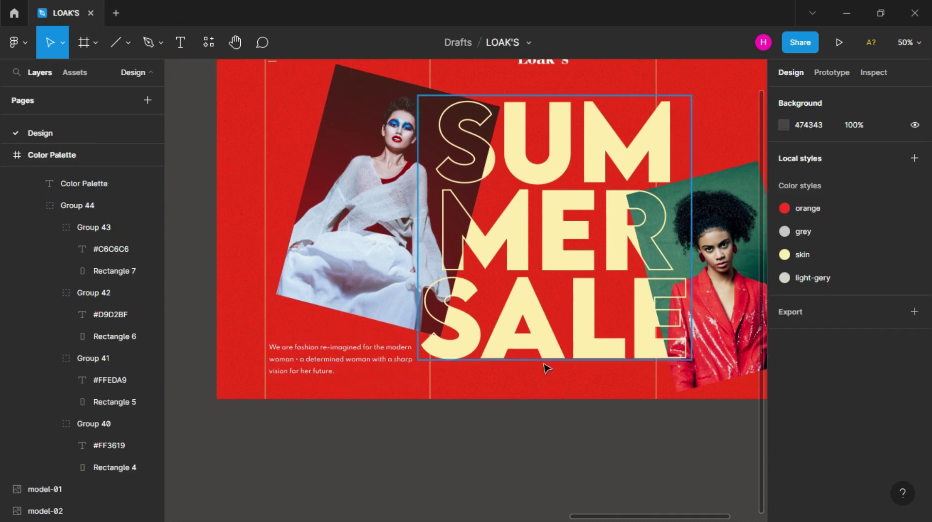
Paste the Loak's description as a new text box at Frame 1's upper right
scroll(554, 398, right, 5)
scroll(554, 320, up, 2)
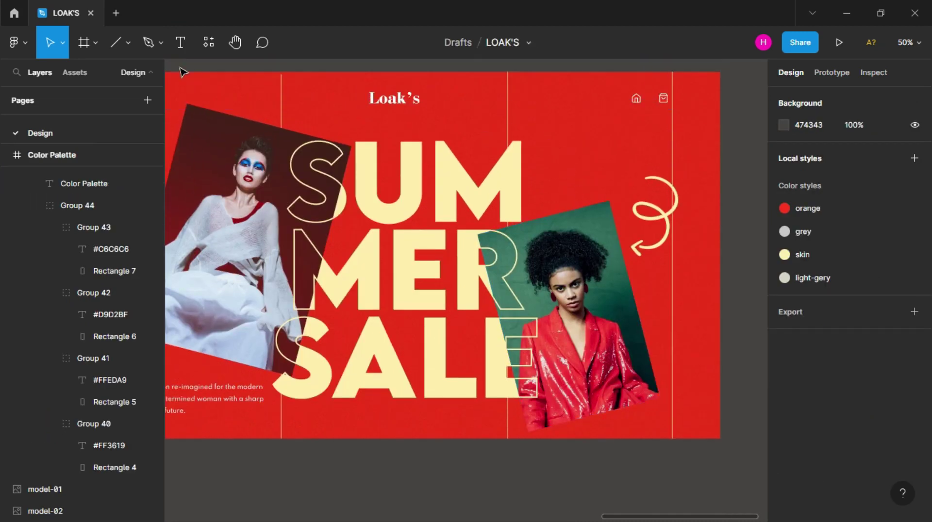
key(t)
click(542, 142)
text(Loak's is accessible and approachable modern fashion designed.)
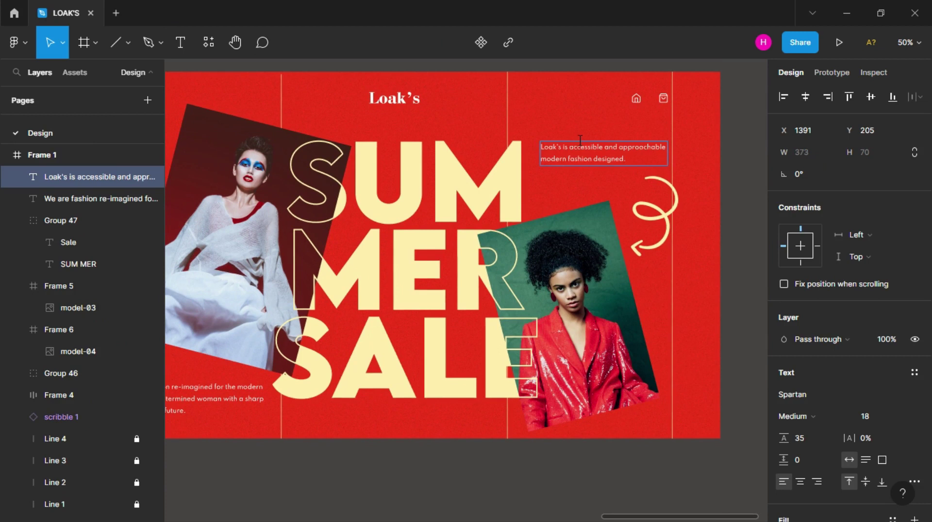
key(Escape)
drag(595, 150, 593, 144)
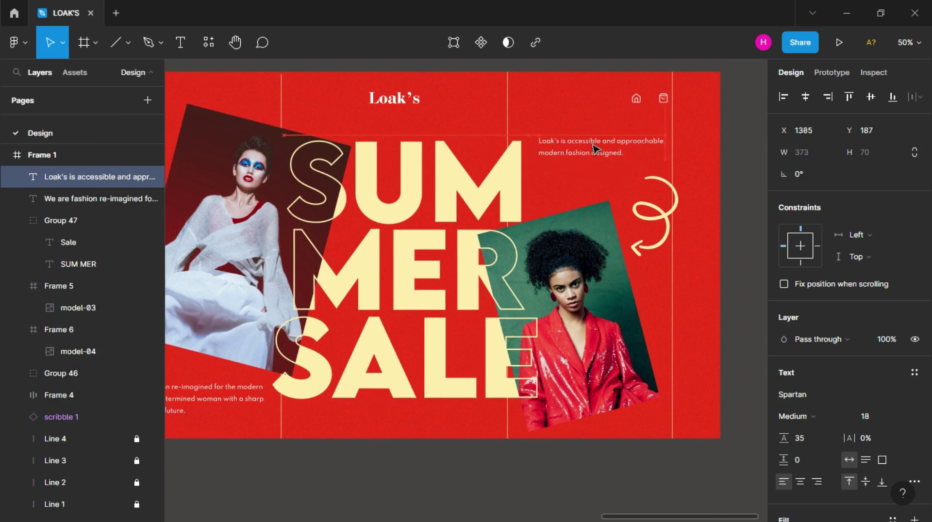
click(581, 183)
Nudge the 'We are fashion…' paragraph slightly lower and pan up above Frame 1
scroll(581, 183, down, 3)
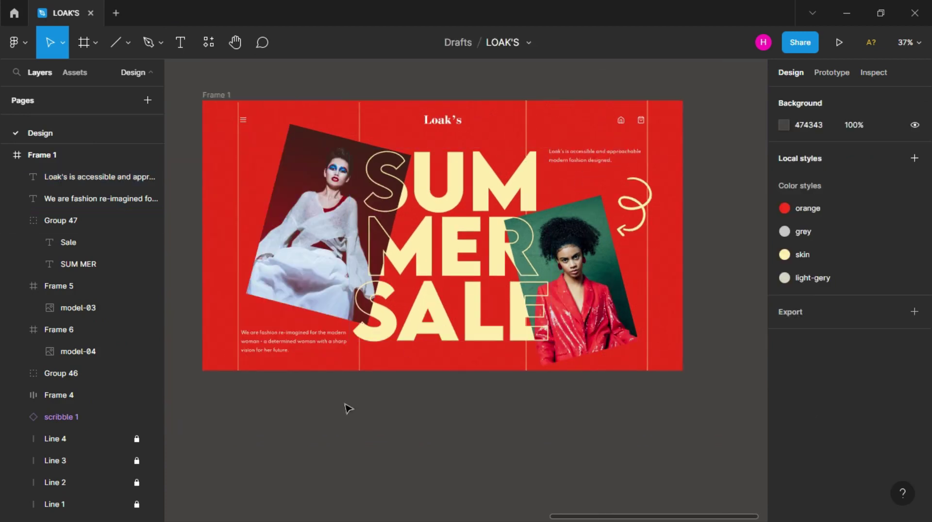
drag(308, 340, 303, 346)
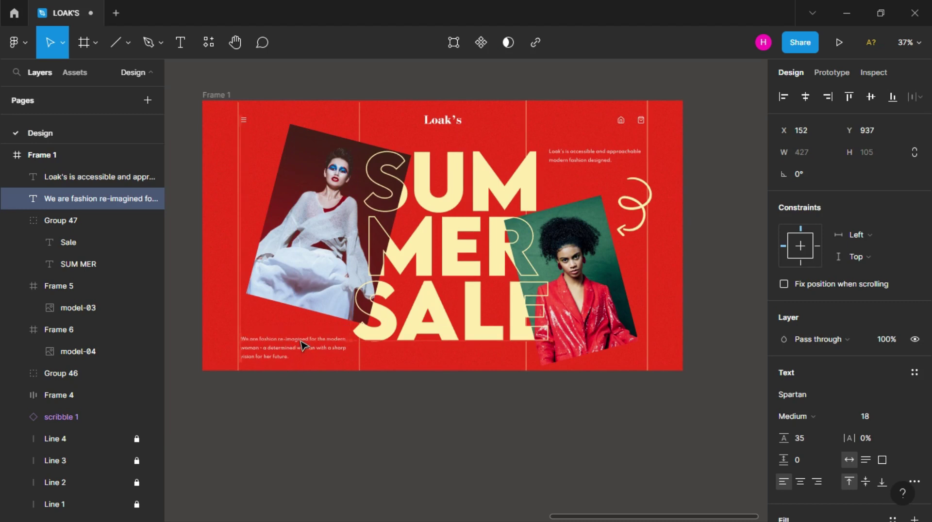
key(Escape)
scroll(286, 342, up, 3)
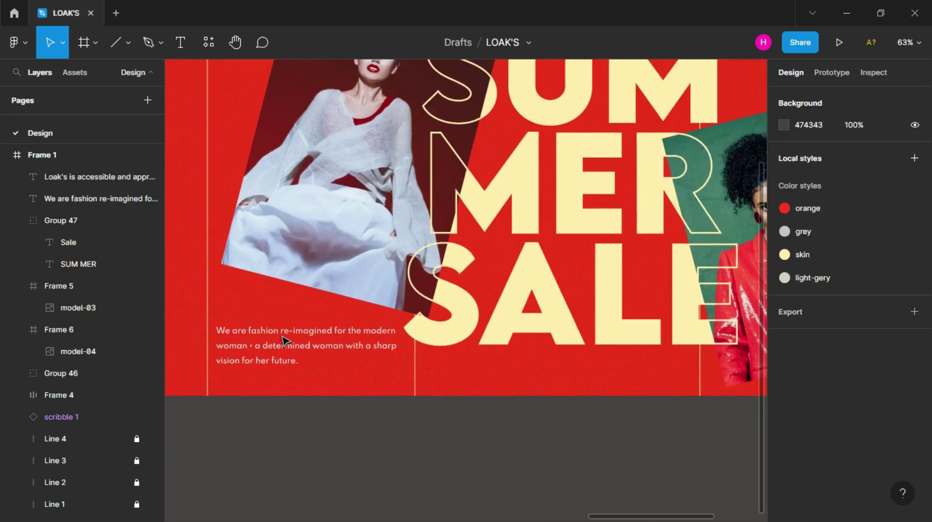
scroll(284, 341, up, 5)
scroll(222, 229, up, 4)
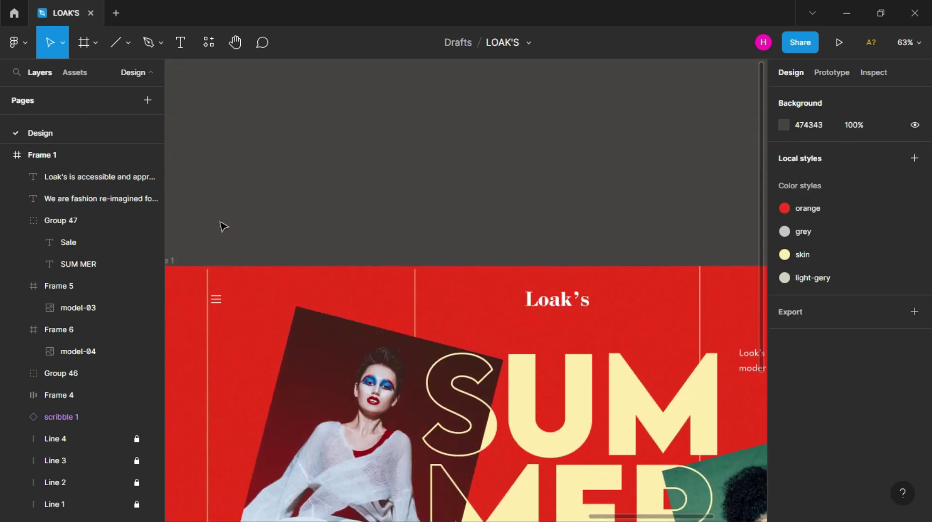
Add a white Spartan Bold 18 text reading '.Discover ME. Discover ME' above Frame 1
key(t)
click(234, 172)
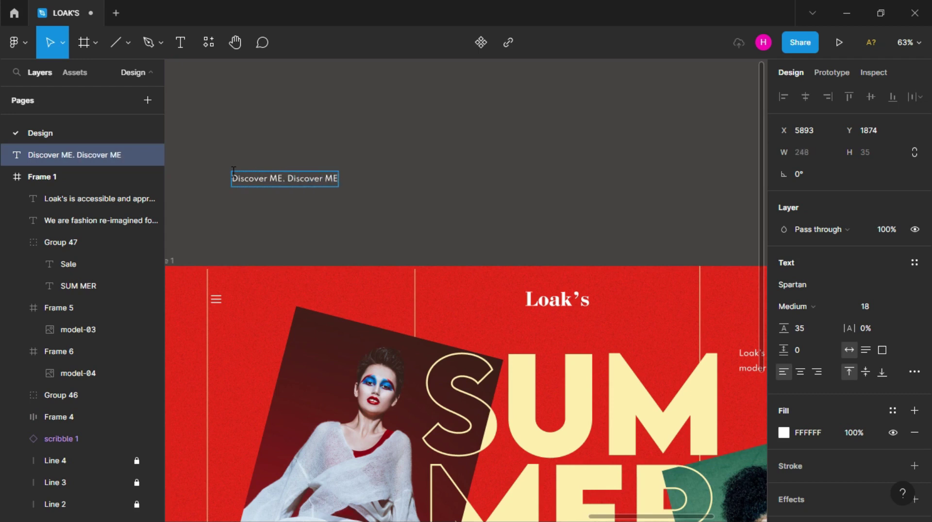
scroll(231, 180, up, 4)
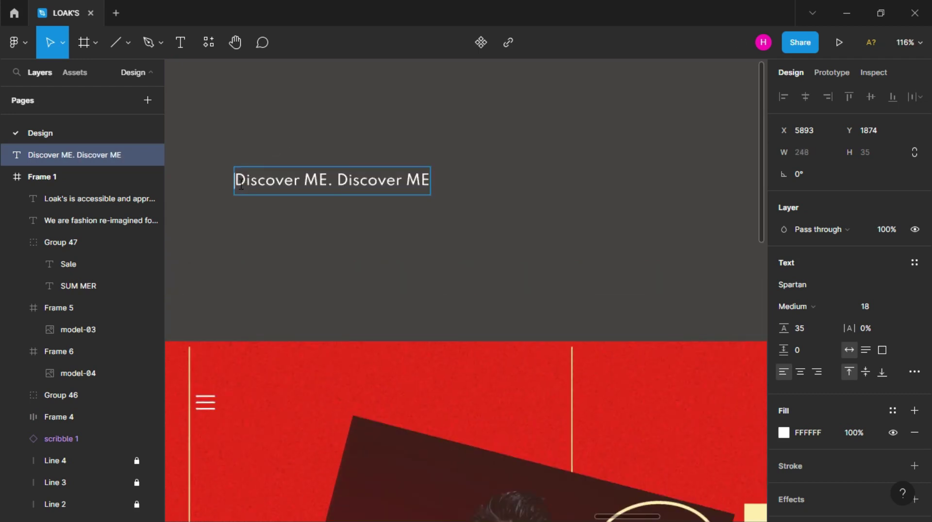
text(.)
key(Escape)
click(796, 306)
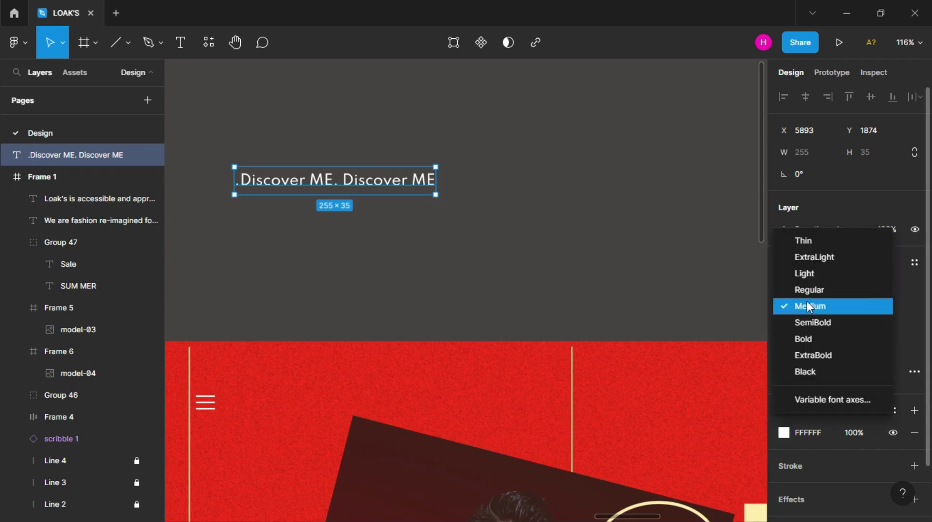
click(829, 339)
click(515, 248)
click(372, 189)
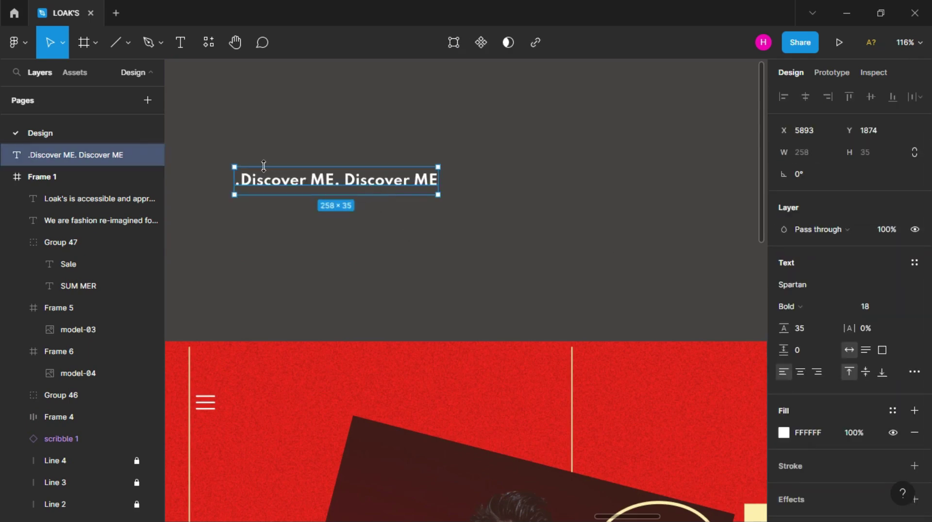
click(22, 43)
mouse_move(73, 229)
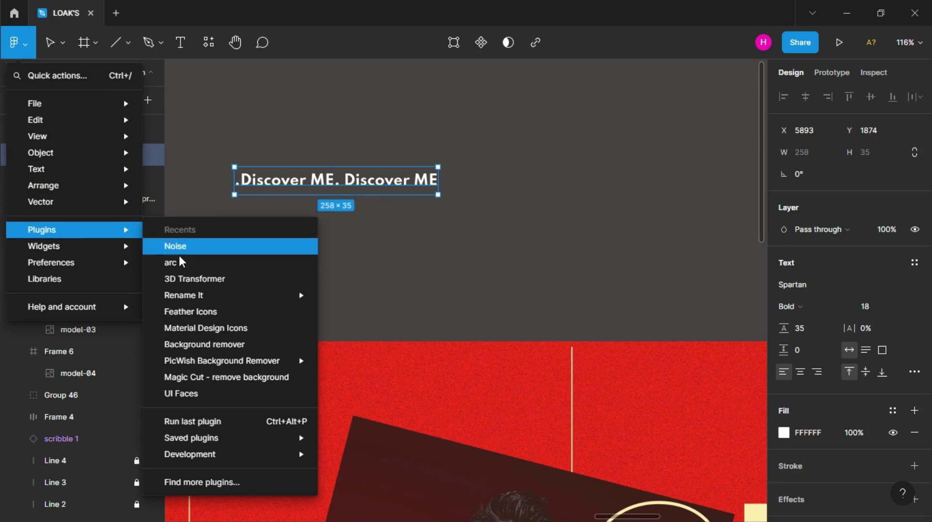
Bend the Discover ME text into a full circle with the arc plugin and fill it with the skin style
click(183, 262)
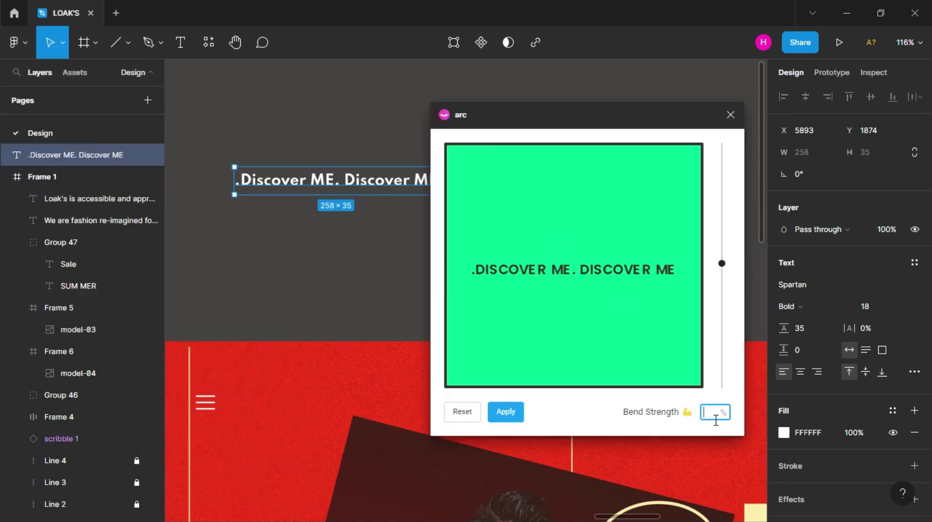
text(85)
key(Up)
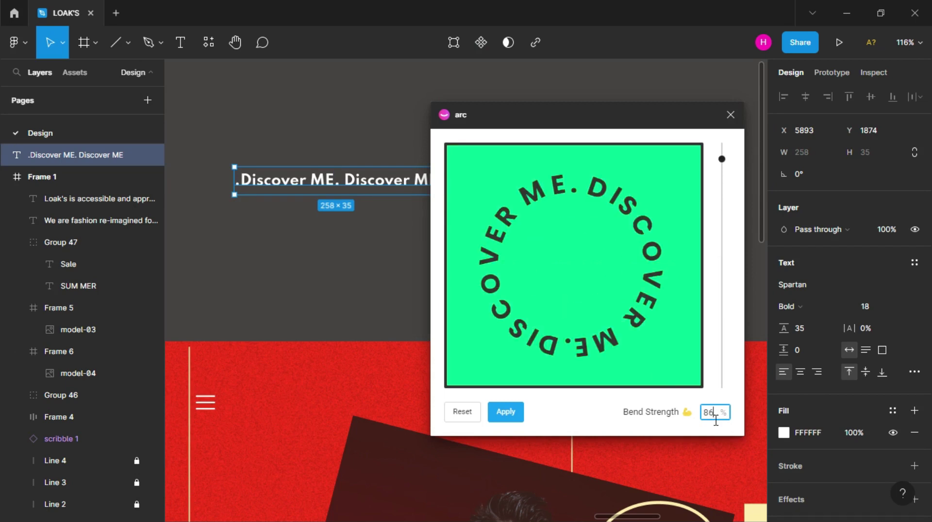
click(506, 413)
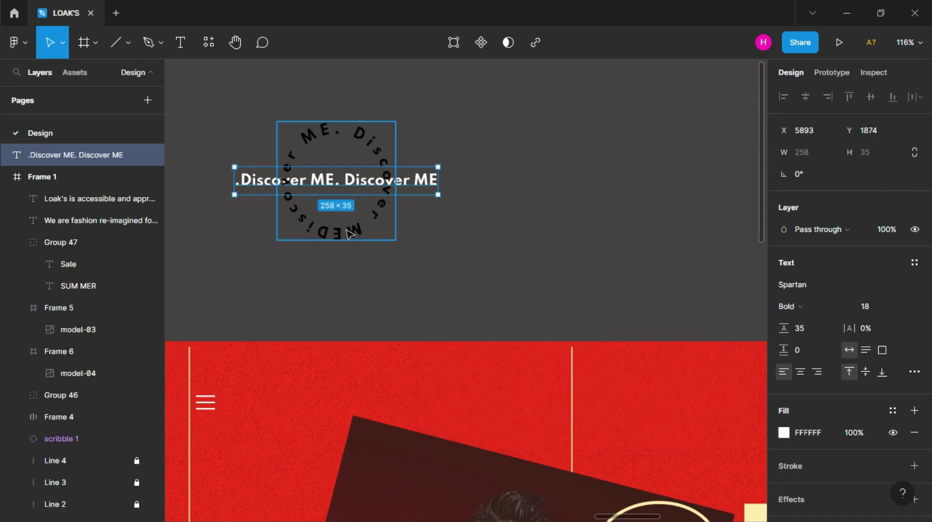
click(488, 262)
click(561, 247)
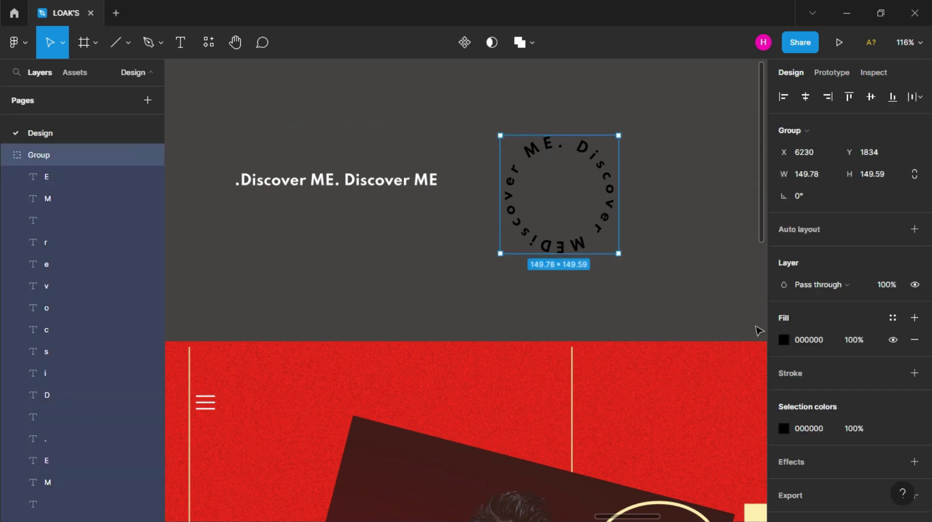
click(893, 320)
click(838, 398)
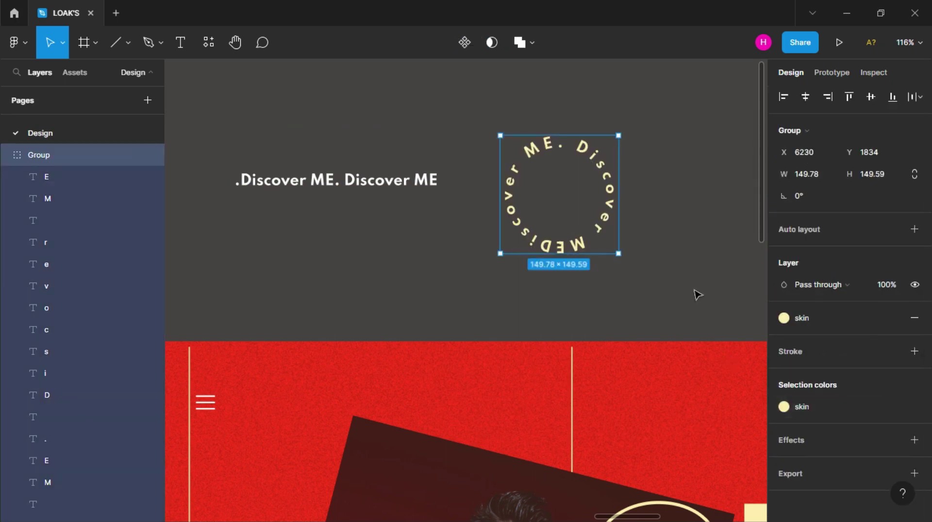
click(695, 293)
ctrl+scroll(698, 295, down, 3)
Paste the circular Discover ME ring into Frame 1 at the first photo's upper-left corner
click(448, 221)
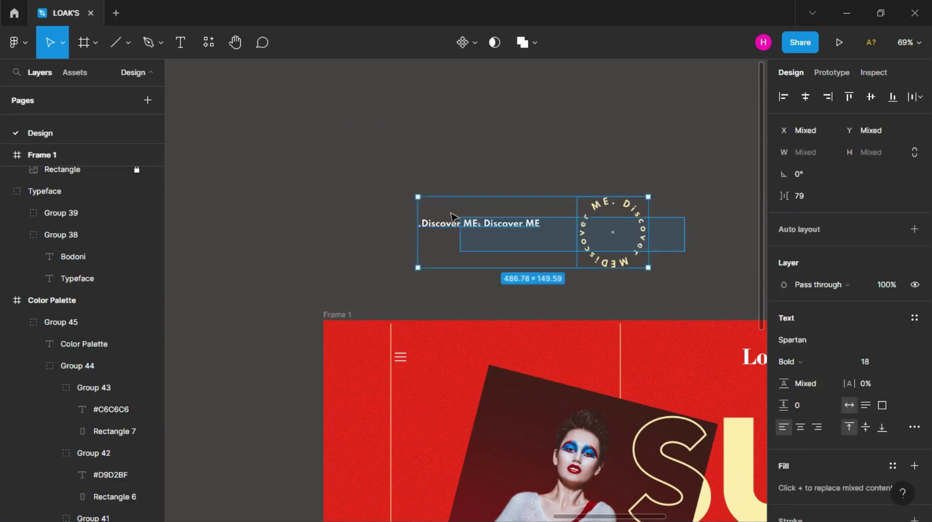
click(420, 200)
scroll(420, 200, down, 5)
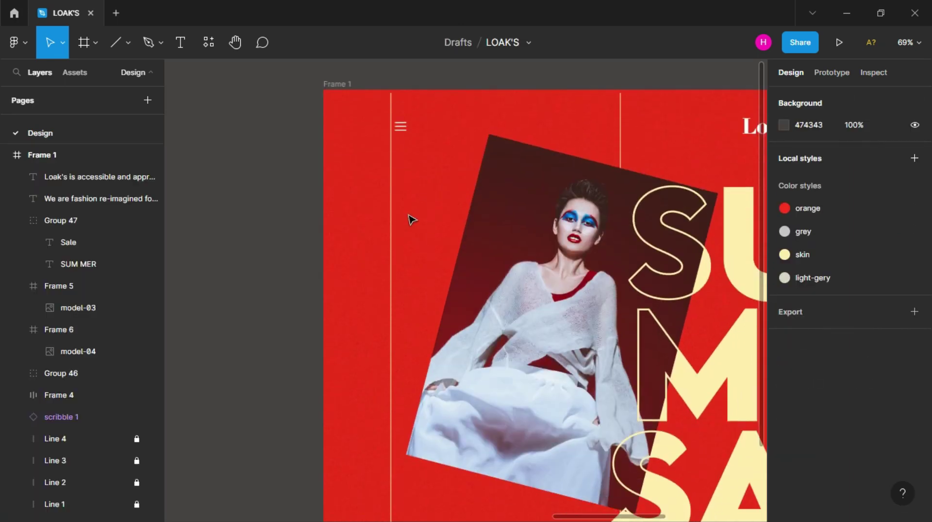
right_click(409, 217)
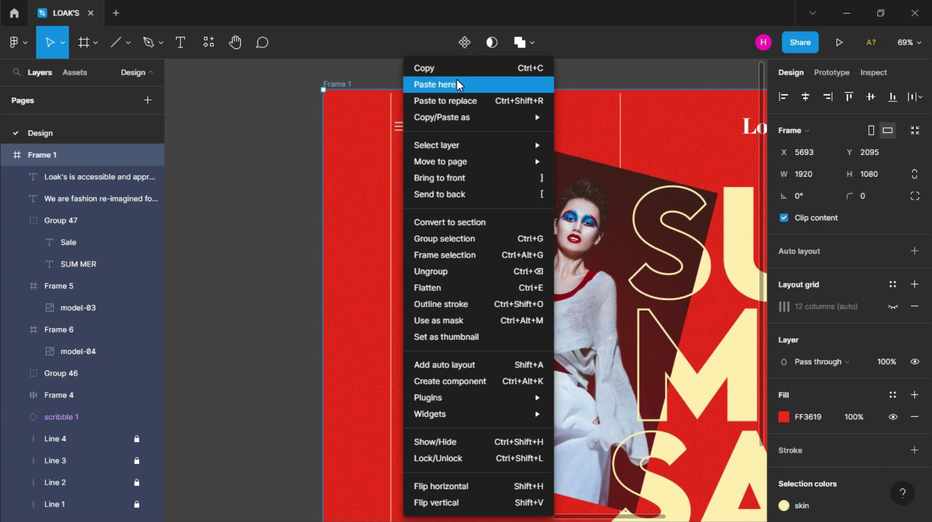
click(456, 85)
click(384, 245)
drag(422, 274, 423, 249)
click(299, 281)
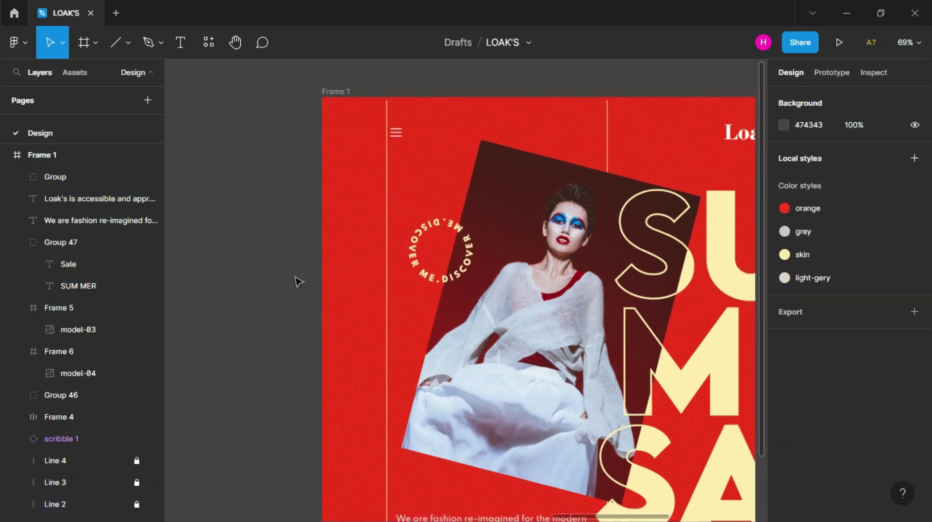
key(shift+1)
scroll(298, 281, down, 2)
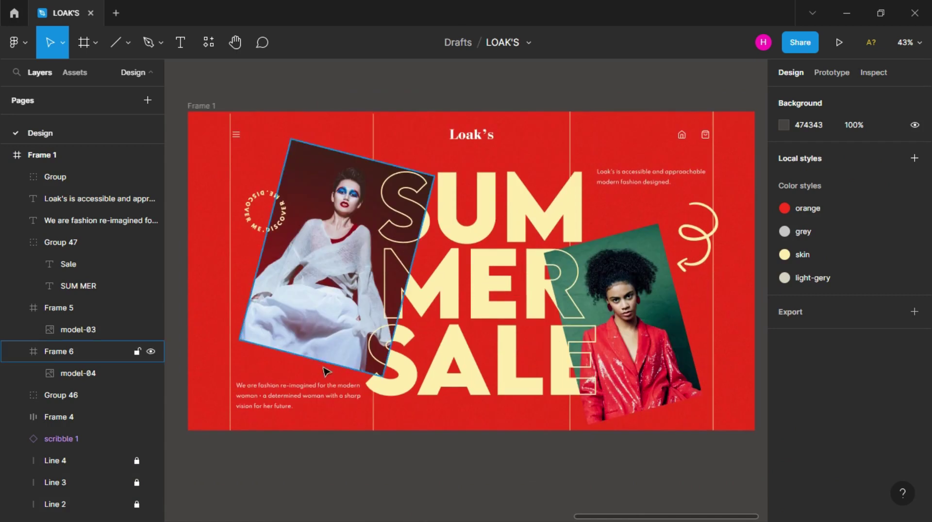
scroll(381, 466, down, 3)
scroll(383, 467, right, 3)
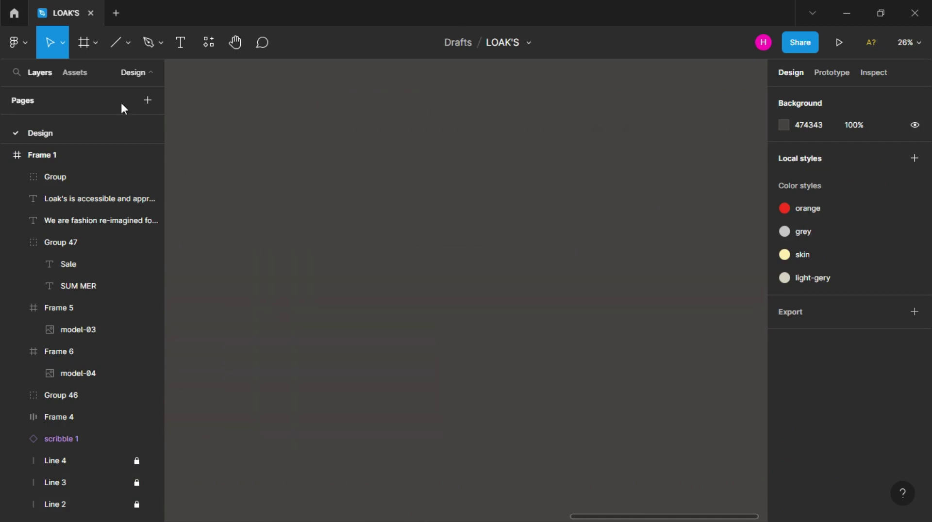
Draw a new frame, Frame 7, sized 1920×1080
click(83, 43)
drag(229, 267, 605, 430)
click(816, 173)
text(0)
key(Return)
click(876, 174)
text(10)
key(Return)
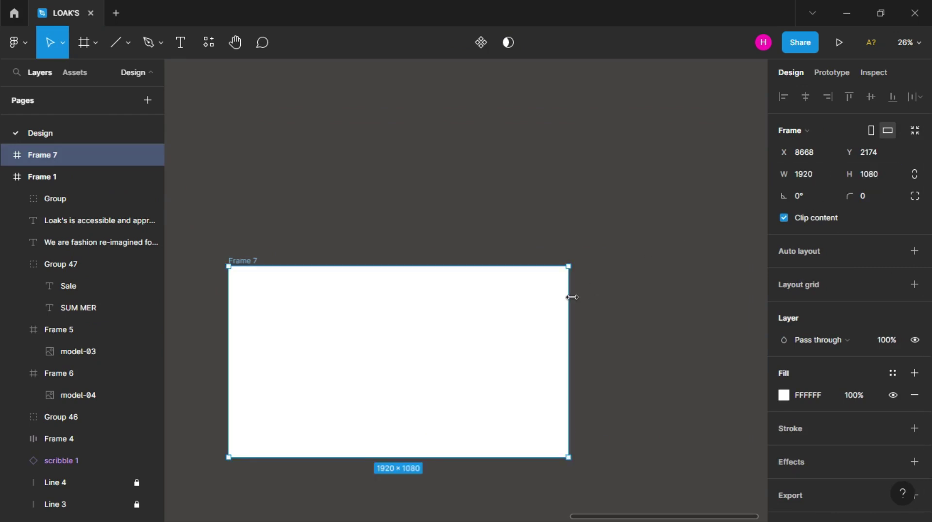
click(407, 221)
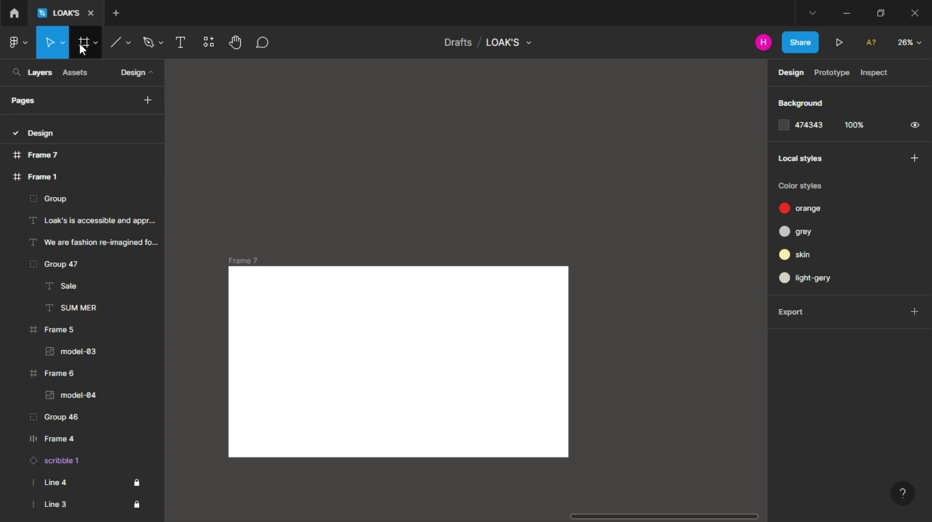
Draw a rectangle filling Frame 7, halve its width to 960, and duplicate it to the right
click(128, 43)
click(93, 75)
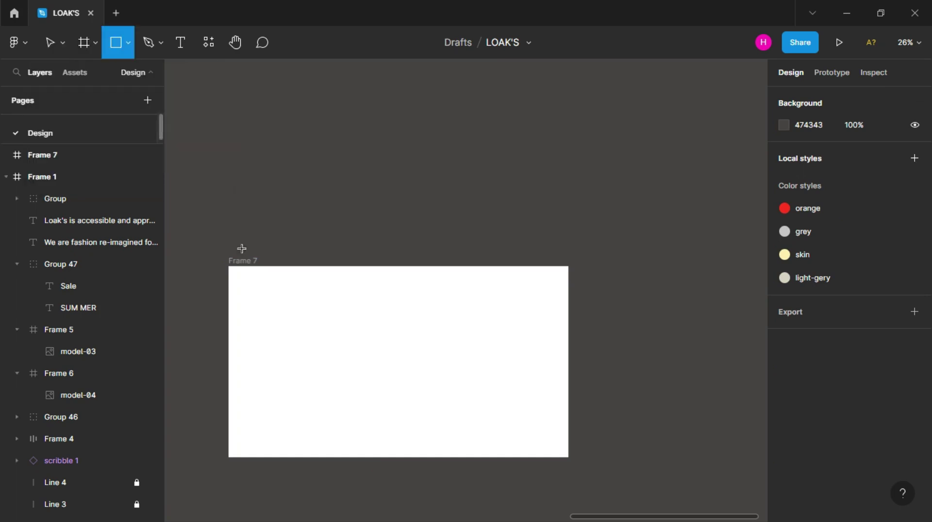
drag(229, 266, 568, 458)
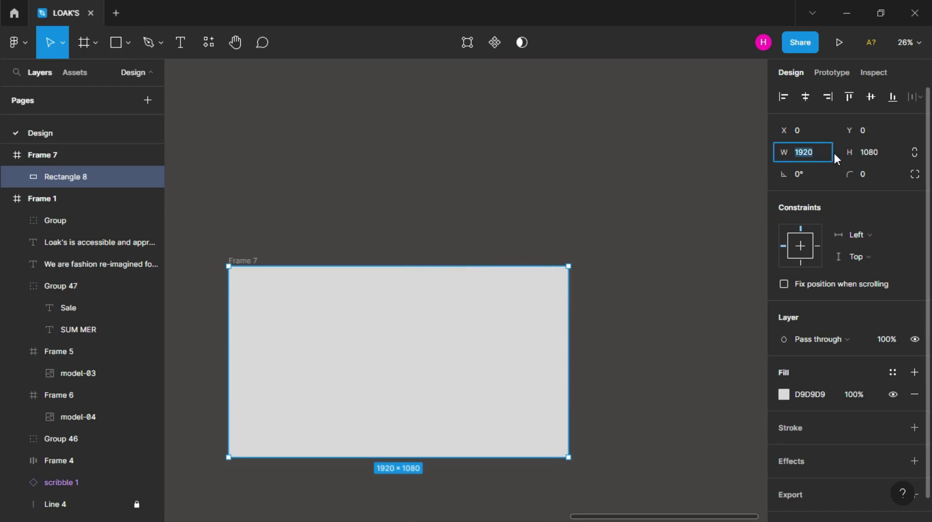
click(914, 152)
text(2)
key(Return)
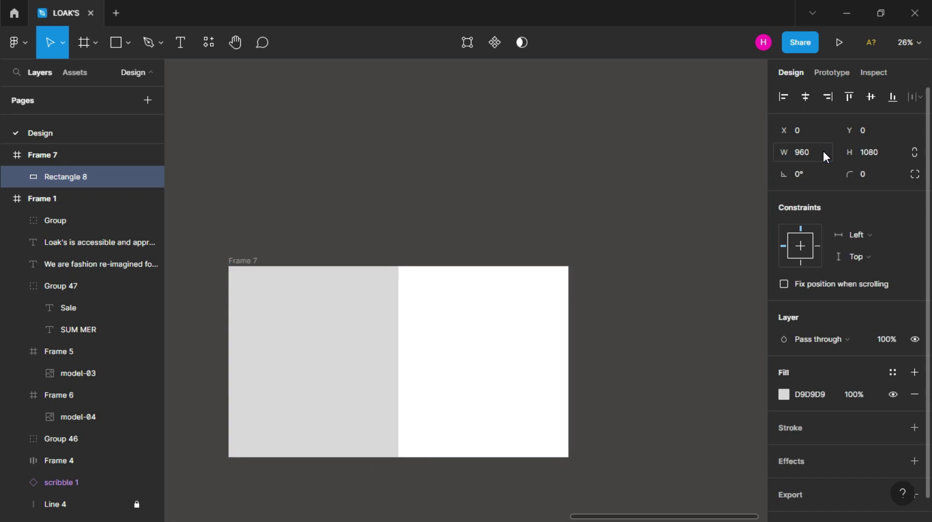
click(574, 365)
drag(379, 359, 546, 358)
Fill the two rectangles with the grey and light-gery colour styles
key(Escape)
scroll(410, 393, up, 1)
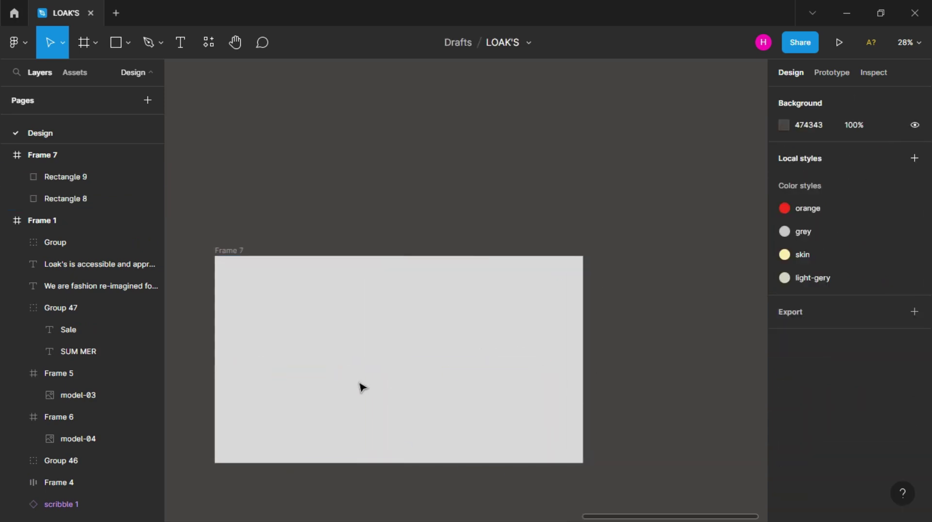
click(353, 383)
click(893, 372)
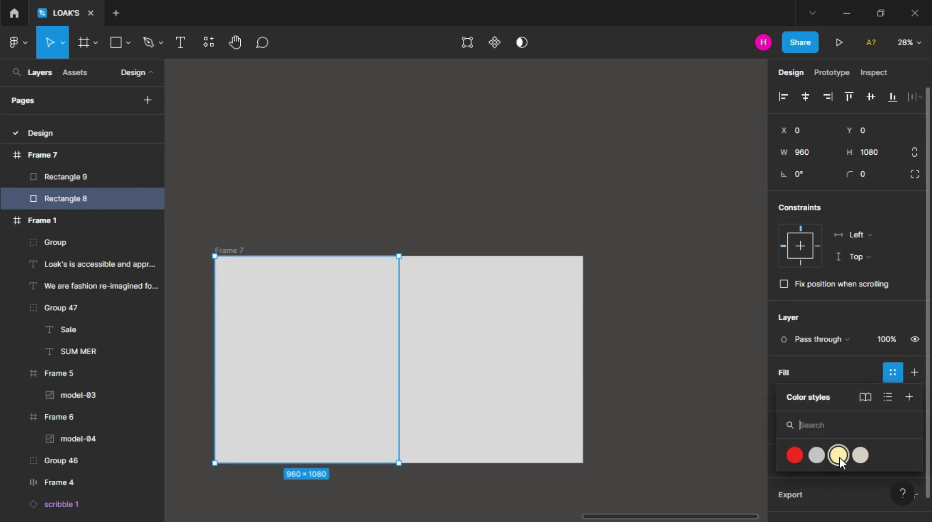
click(817, 455)
key(Escape)
click(574, 422)
click(892, 373)
click(860, 456)
click(636, 395)
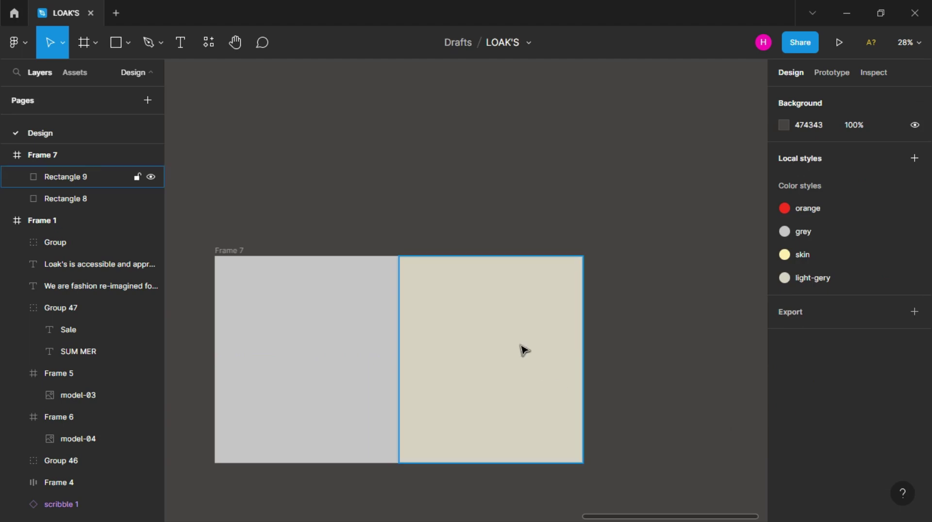
Place the beige rectangle on Frame 7's left half and the grey one on the right half
mouse_move(397, 358)
mouse_down()
mouse_move(482, 397)
mouse_move(527, 389)
mouse_up()
mouse_move(551, 312)
mouse_down()
mouse_move(367, 313)
mouse_move(374, 306)
mouse_up()
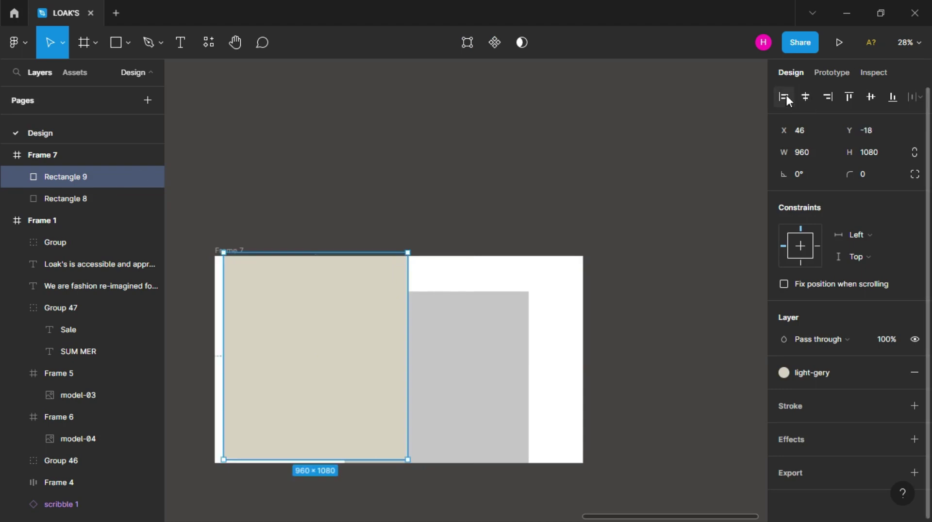
click(849, 96)
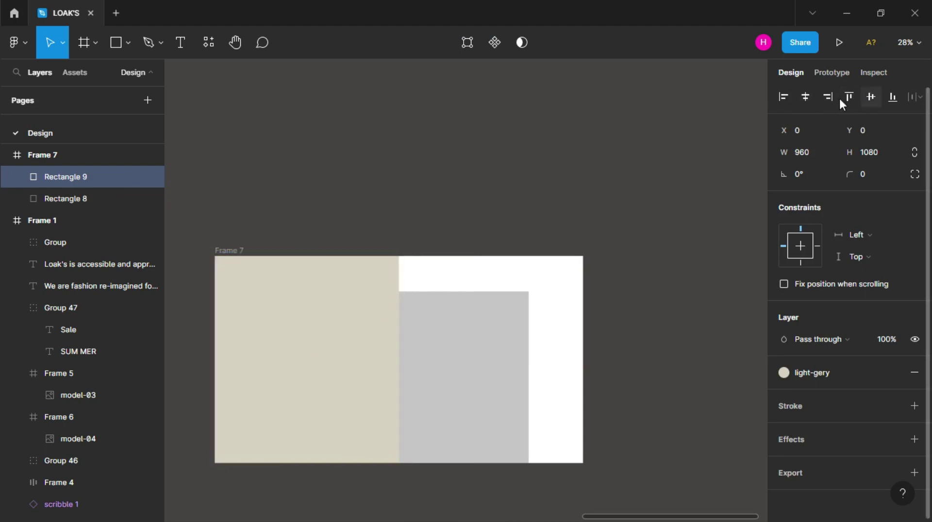
drag(474, 371, 533, 339)
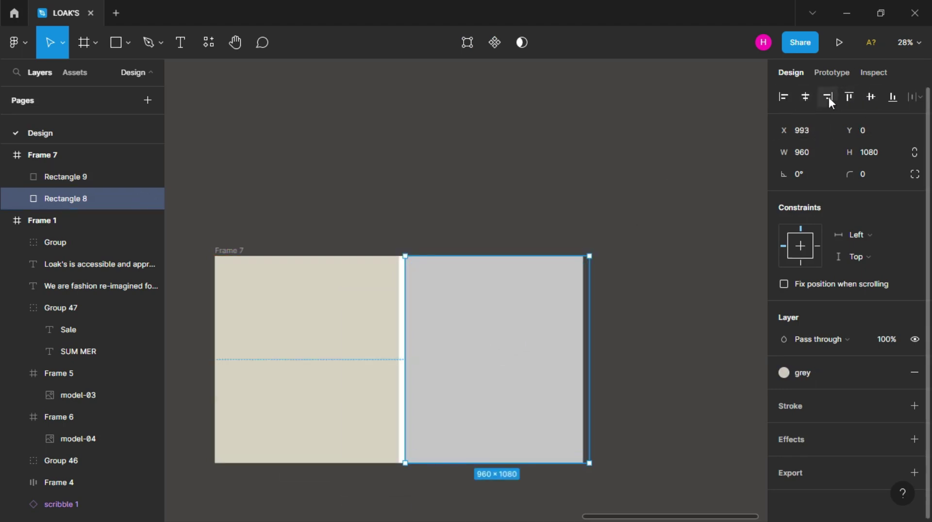
click(682, 293)
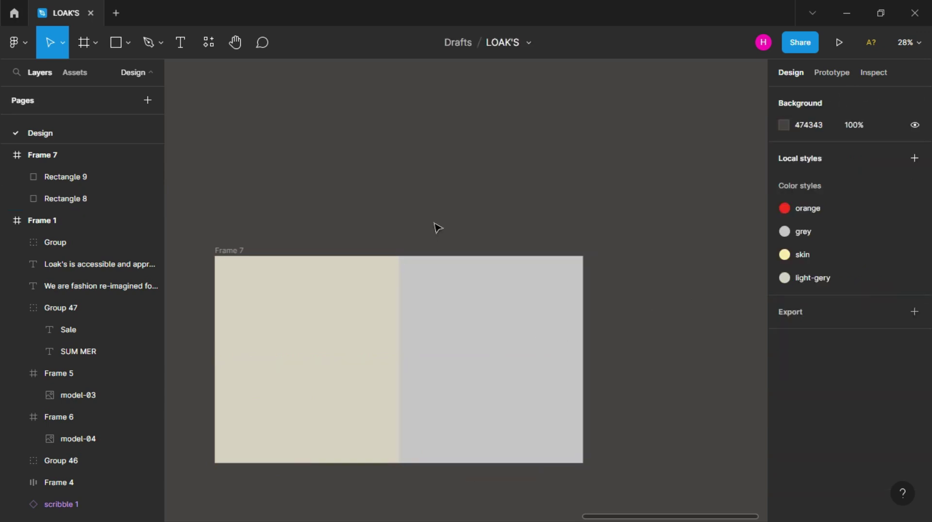
scroll(437, 228, down, 3)
double_click(437, 228)
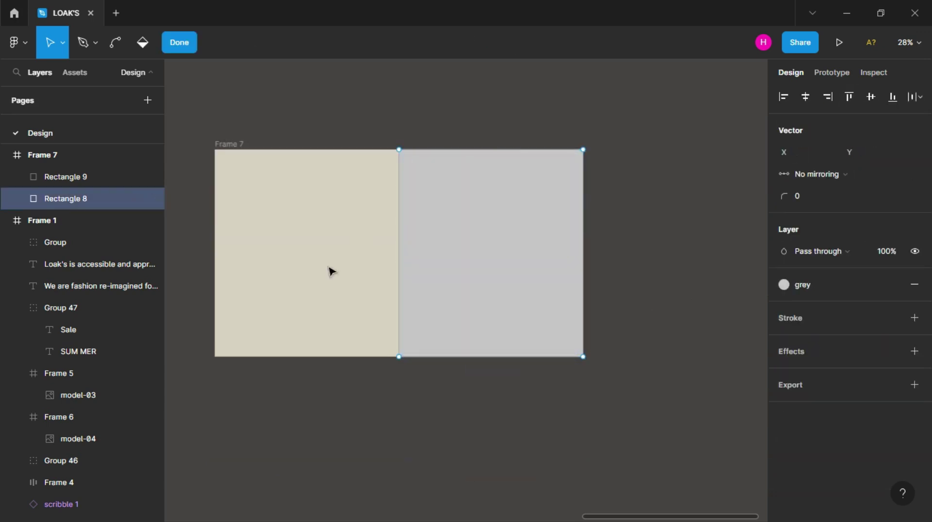
click(97, 178)
Lock the beige left and grey right background rectangles of Frame 7
shift+click(89, 199)
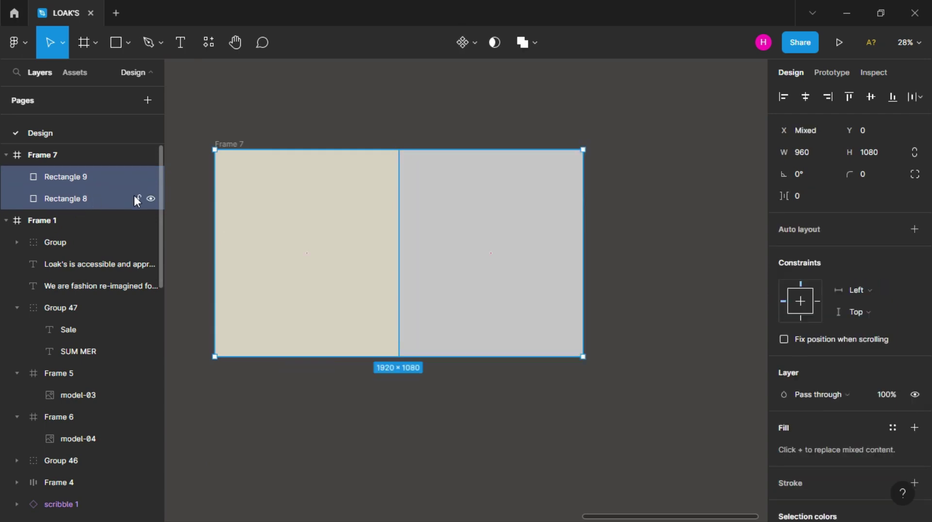
click(137, 198)
click(138, 178)
click(270, 121)
ctrl+scroll(271, 179, up, 3)
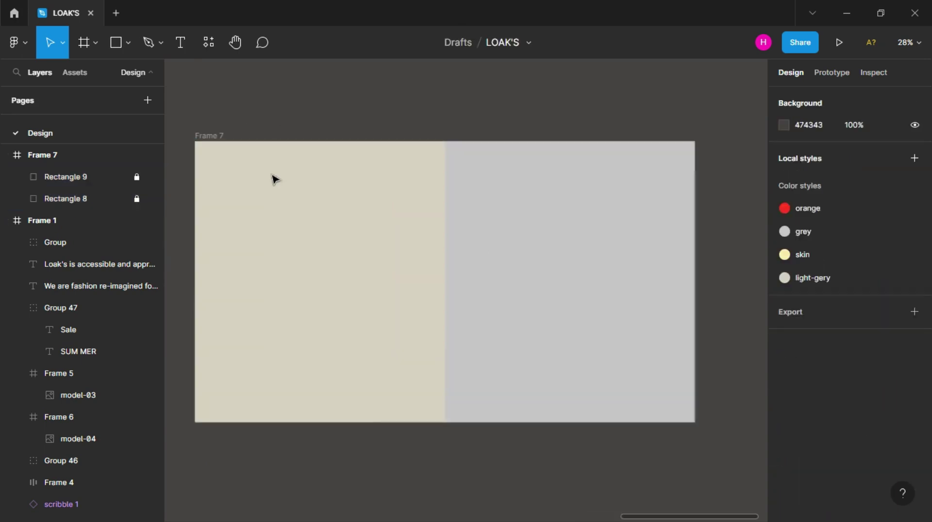
ctrl+scroll(242, 167, down, 3)
scroll(241, 167, left, 10)
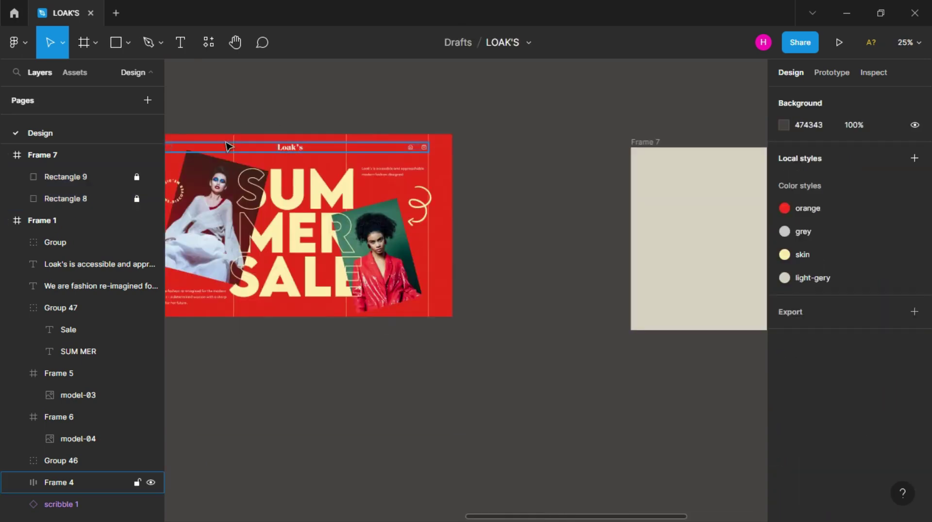
scroll(194, 136, left, 1)
Copy Frame 1's texture rectangle and paste it at Frame 7's top-left corner (X 0, Y 0)
click(171, 129)
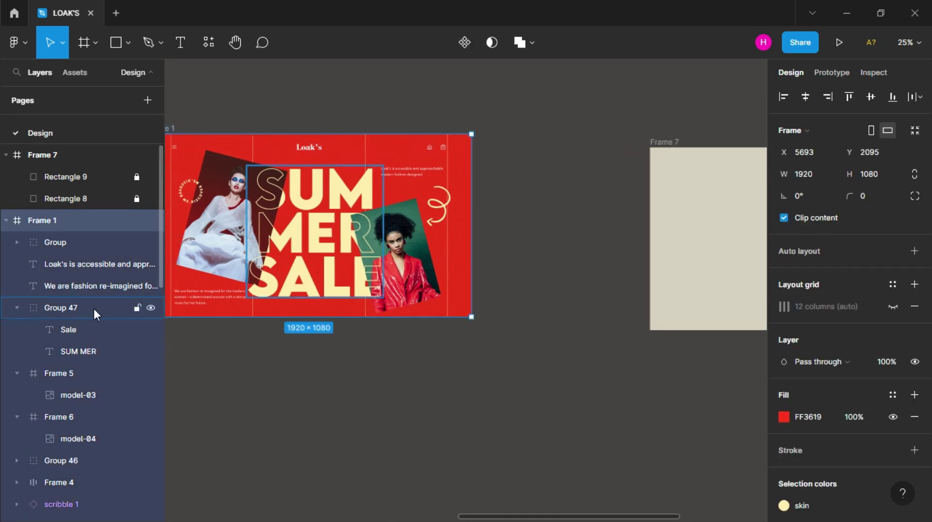
scroll(94, 309, down, 4)
scroll(97, 340, down, 2)
click(113, 393)
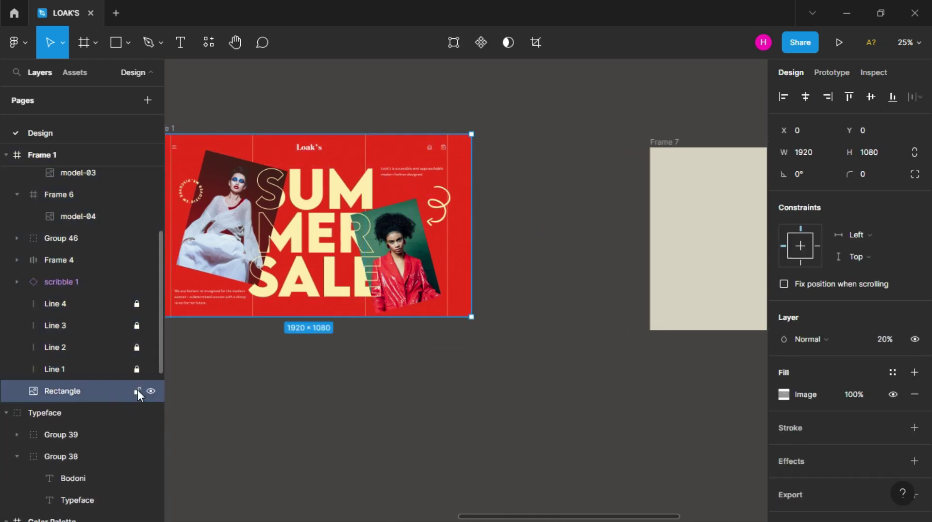
right_click(118, 391)
click(197, 138)
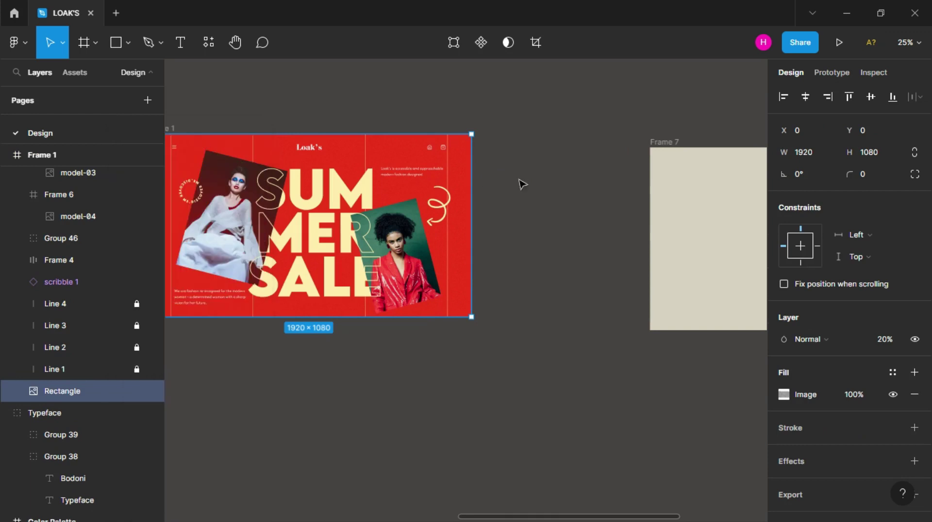
click(529, 256)
key(ctrl+v)
drag(582, 350, 712, 248)
Lock the original texture rectangle in Frame 1
click(92, 221)
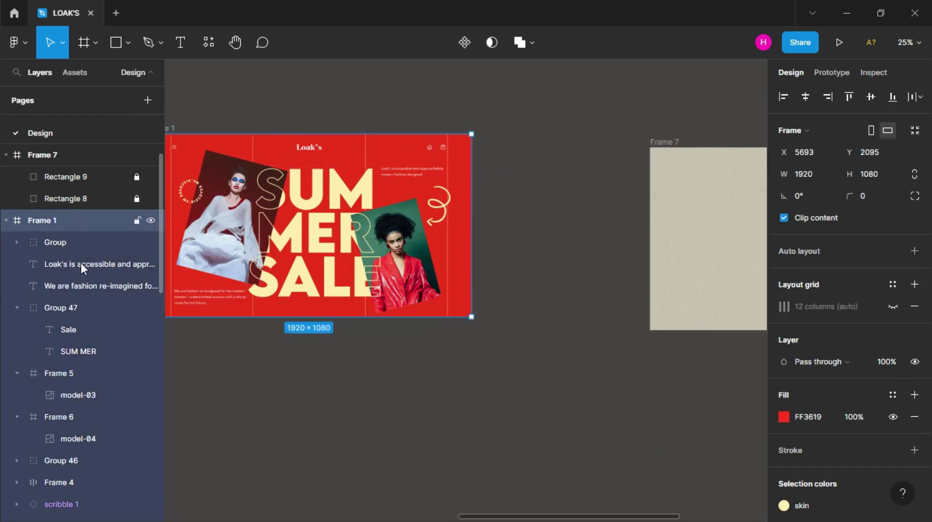
scroll(99, 501, down, 3)
click(138, 482)
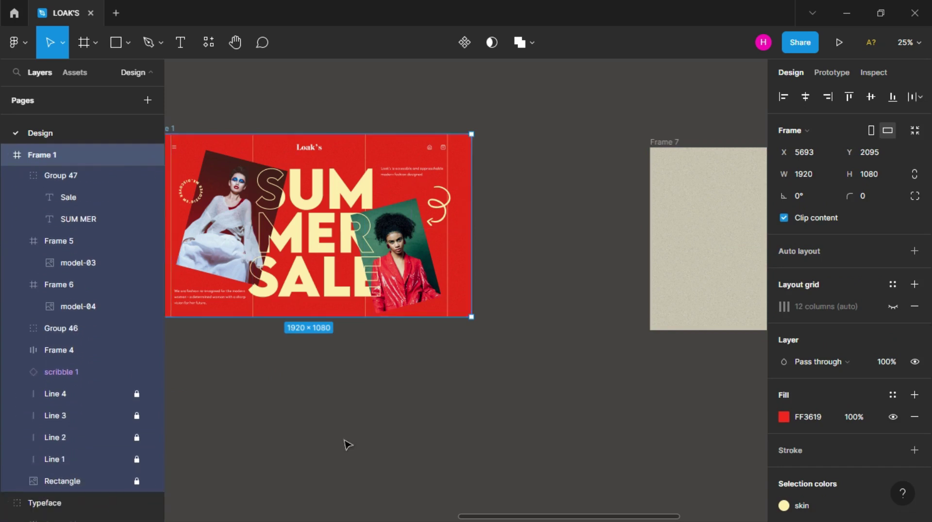
click(348, 444)
scroll(348, 444, right, 5)
scroll(466, 322, up, 5)
scroll(466, 322, up, 2)
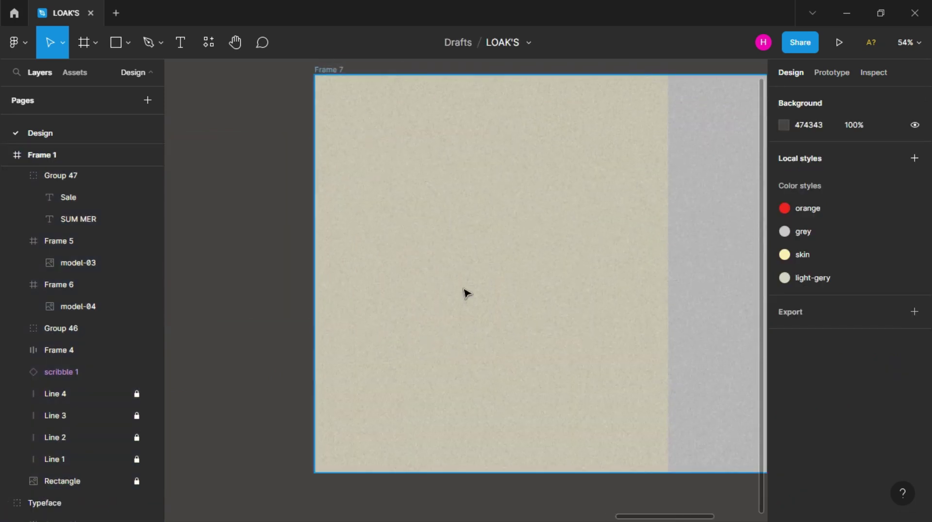
Lock the pasted texture rectangle in Frame 7
click(474, 312)
scroll(474, 313, right, 2)
click(92, 176)
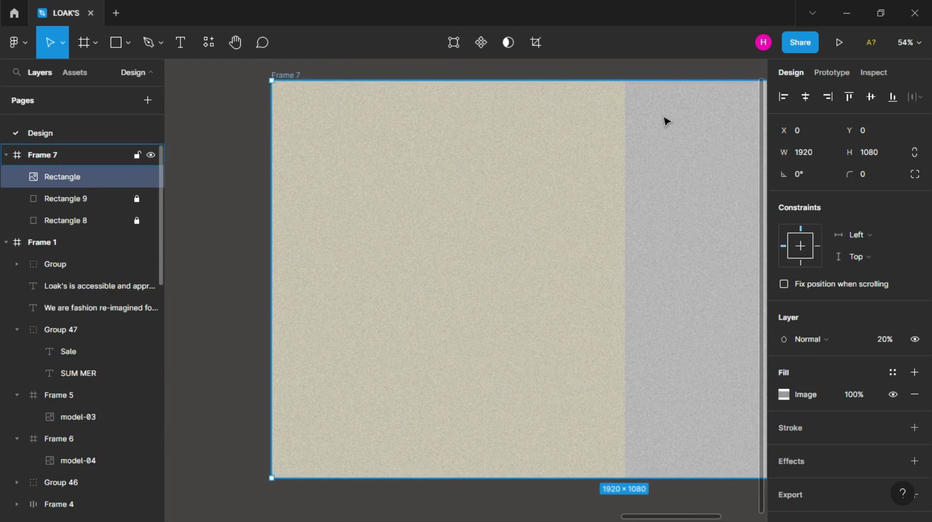
scroll(664, 208, down, 1)
scroll(663, 208, right, 2)
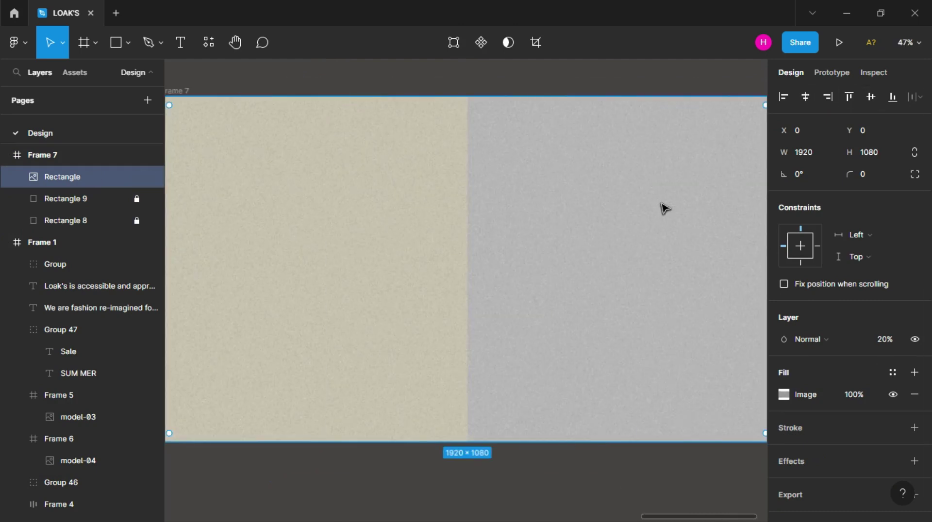
scroll(466, 252, down, 1)
click(136, 177)
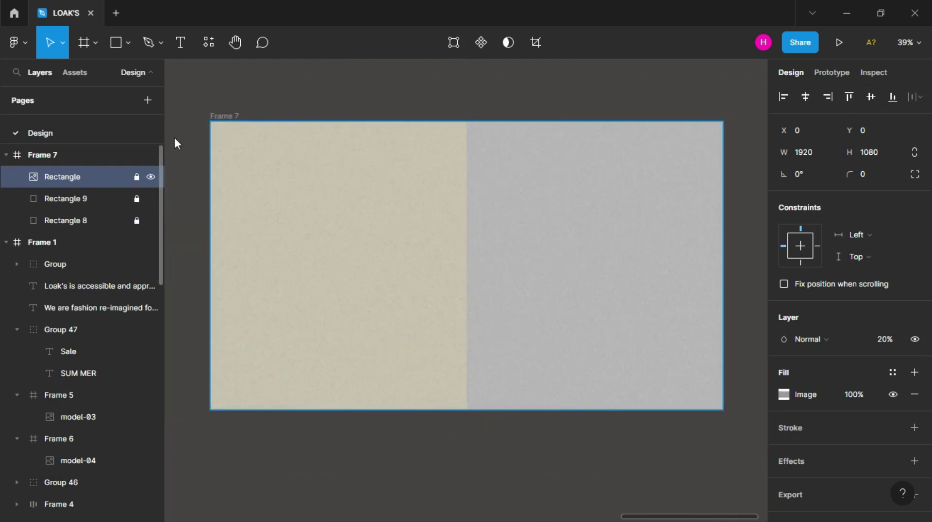
click(263, 105)
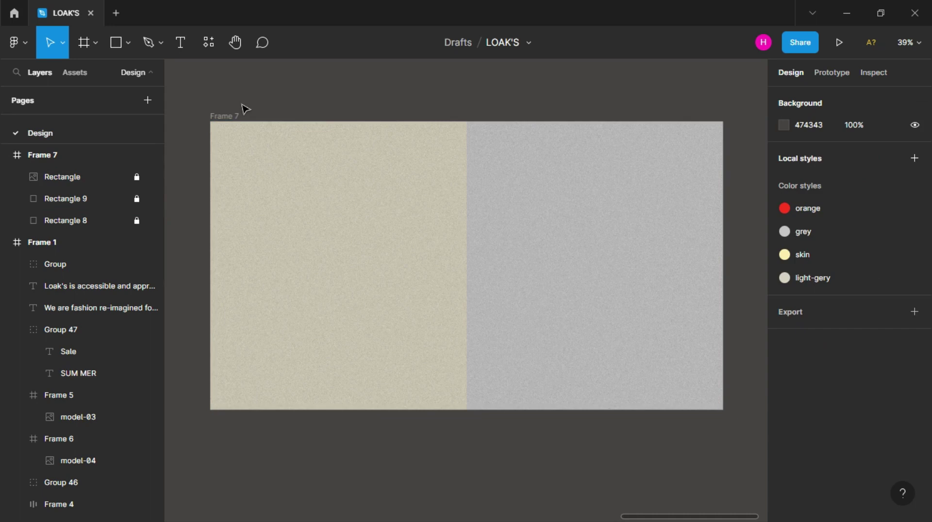
click(180, 42)
Add a Loak's text on Frame 7 in Bodoni Bold at size 50
click(237, 135)
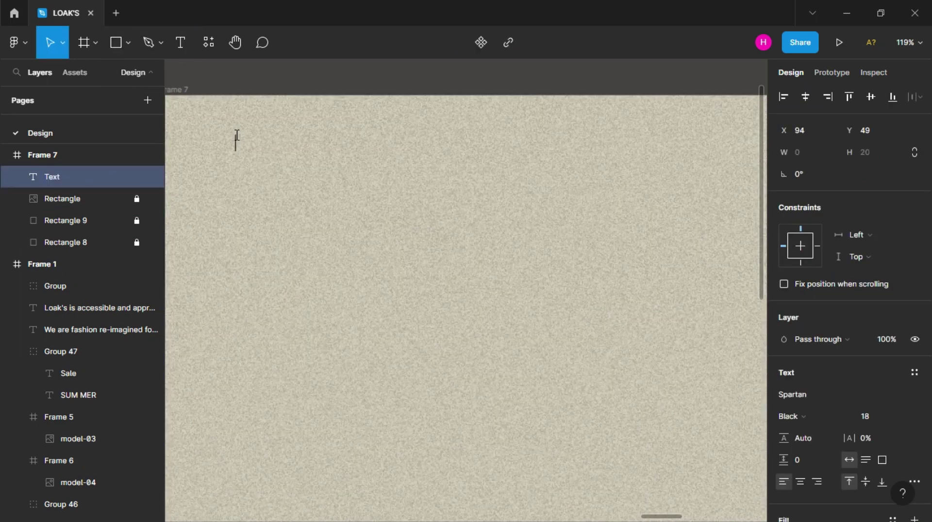
text(Loak’s)
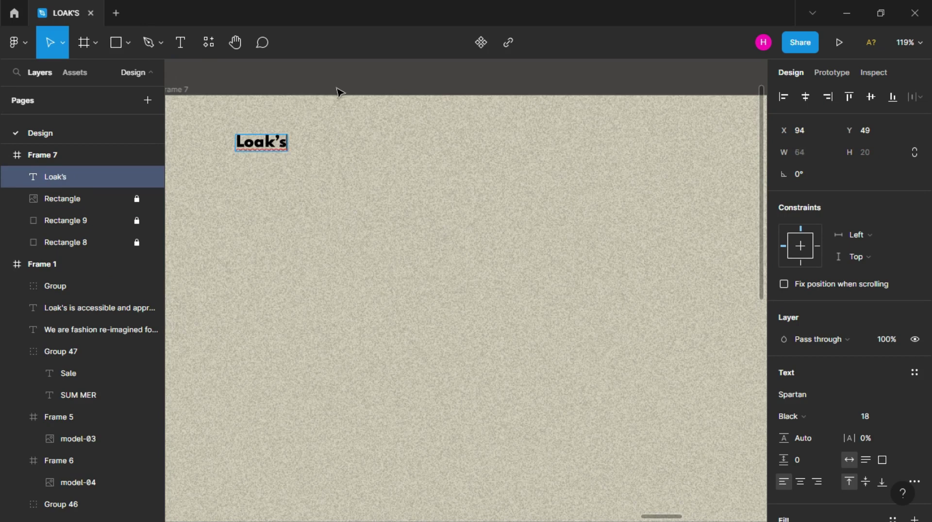
key(Escape)
click(828, 395)
text(bod)
key(Return)
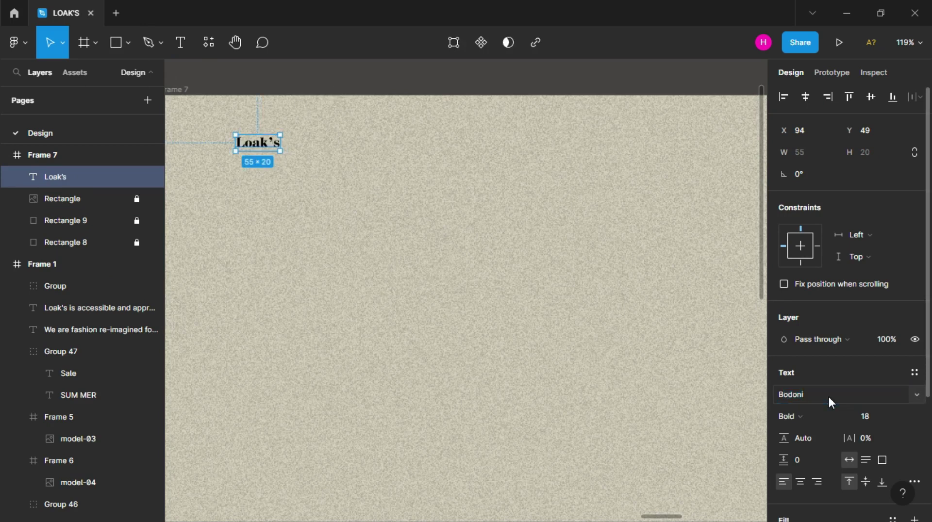
click(880, 417)
text(50)
key(Return)
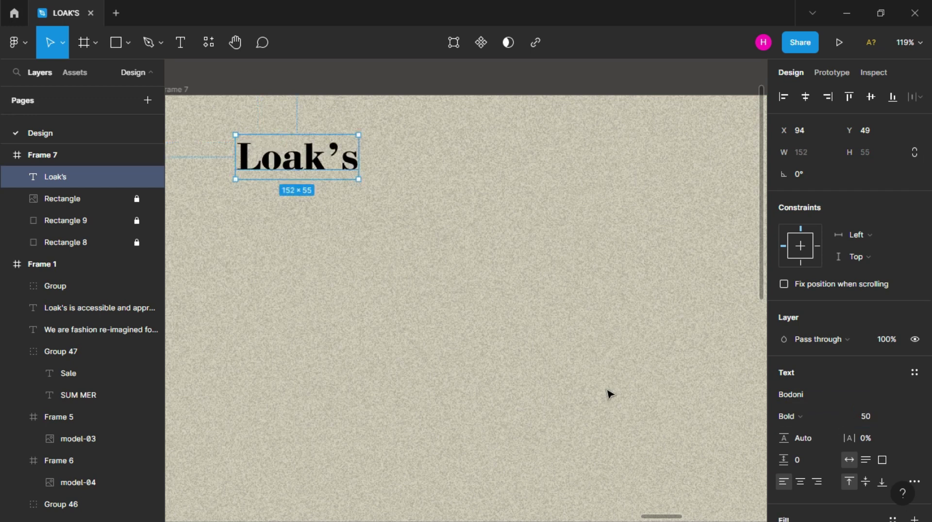
Make the Loak's text white (FFFFFF) and wrap it in an auto layout frame
scroll(787, 377, down, 3)
click(784, 370)
text(ffffff)
key(Return)
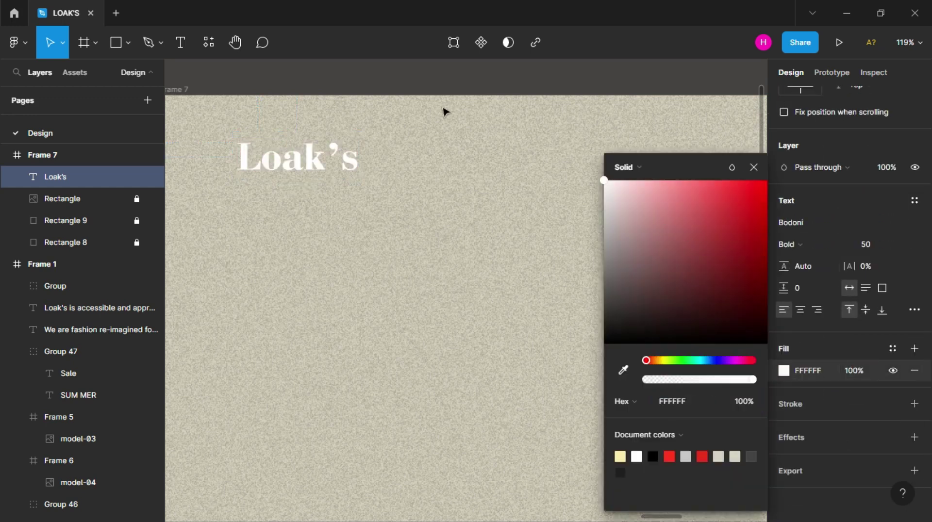
click(454, 195)
right_click(304, 170)
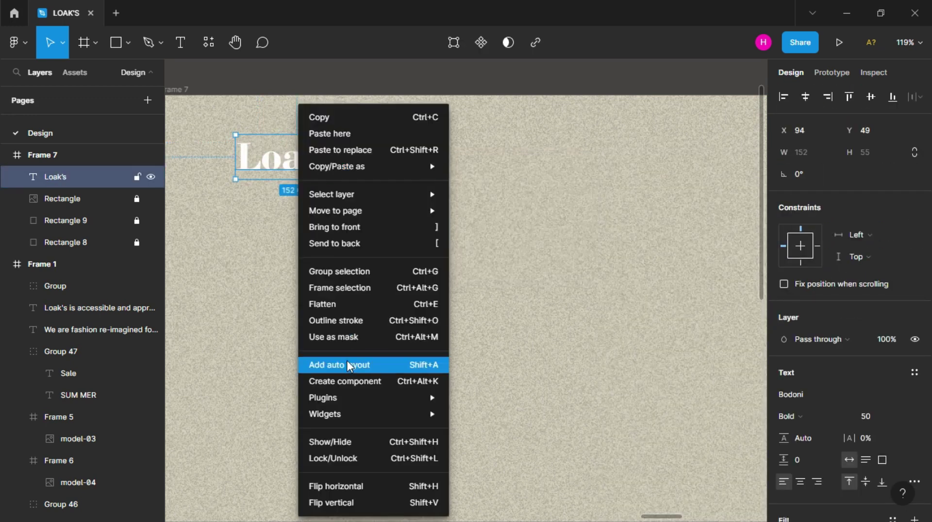
click(347, 362)
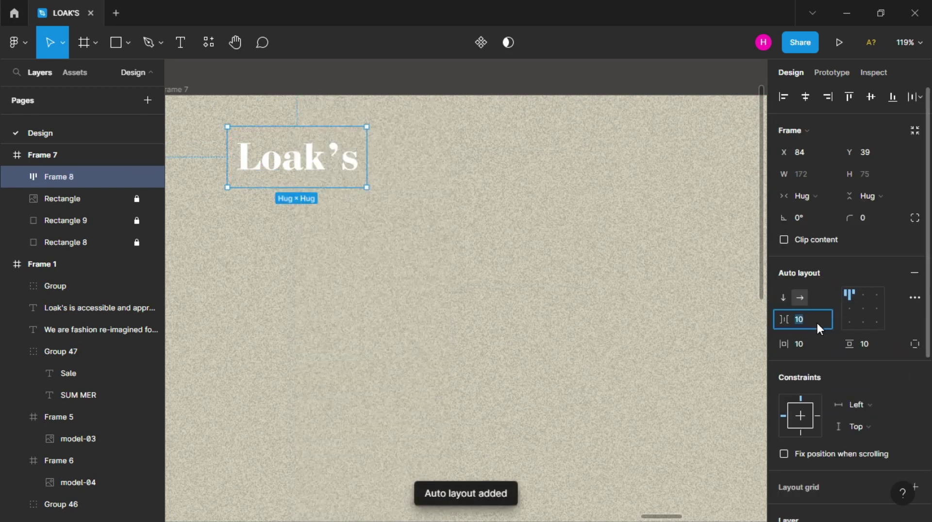
Give the logo frame 40 horizontal and 25 vertical padding and the orange colour style fill
click(814, 346)
text(0)
key(Return)
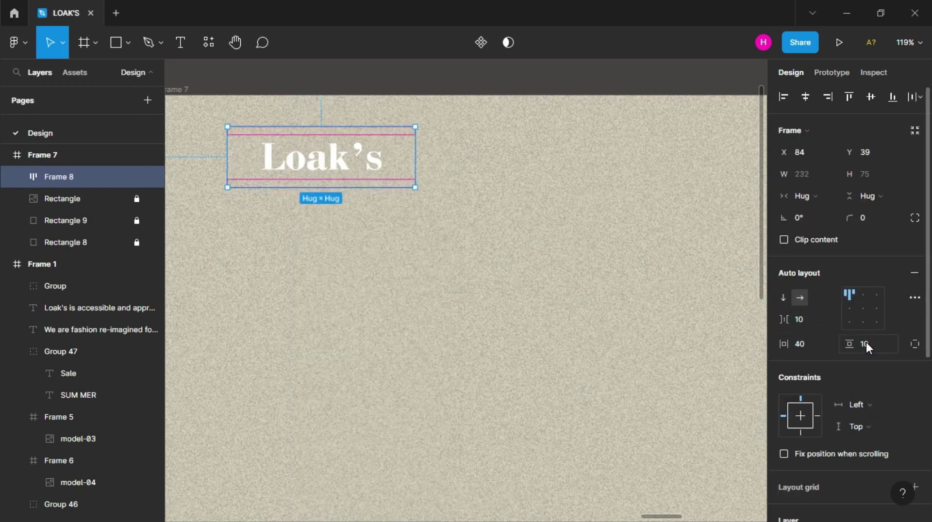
text(3)
text(5)
key(Return)
scroll(874, 403, down, 3)
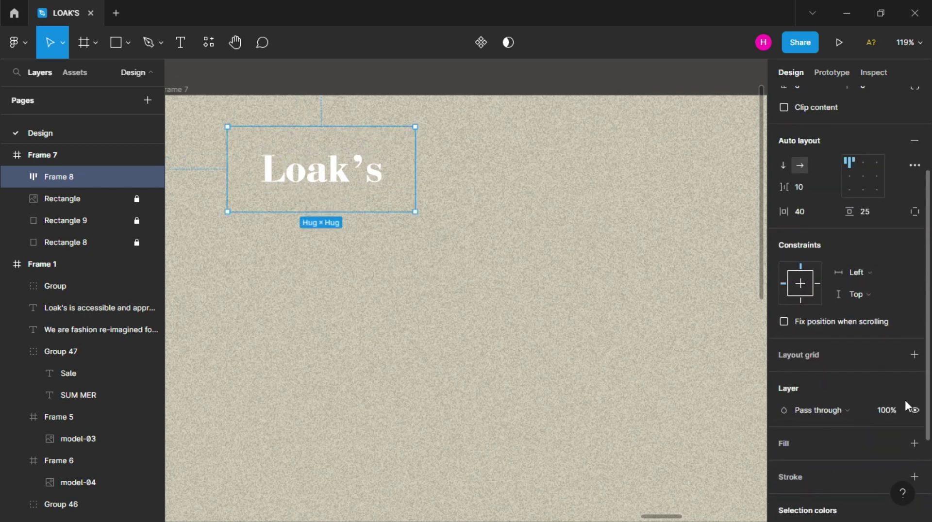
click(892, 444)
click(792, 502)
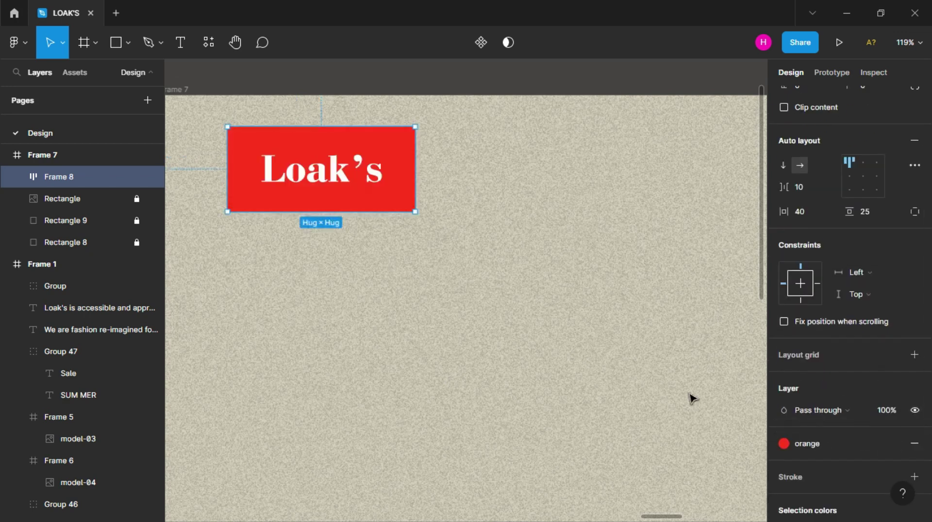
click(690, 398)
Trim the Loak's text height to 43 and move the red logo to Frame 7's top-left corner
ctrl+scroll(689, 398, down, 4)
ctrl+scroll(436, 243, up, 5)
double_click(428, 262)
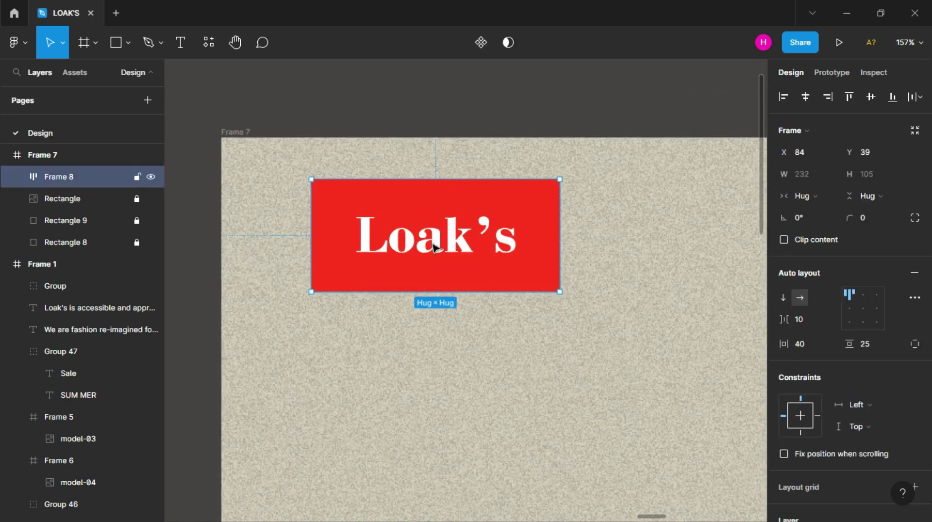
drag(428, 262, 428, 251)
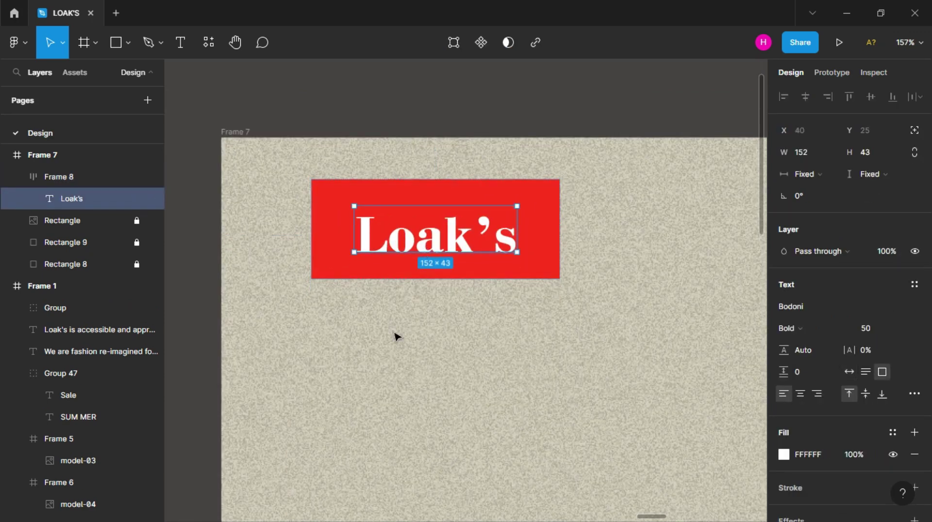
click(397, 336)
ctrl+scroll(397, 336, down, 3)
click(402, 281)
click(398, 329)
mouse_move(404, 278)
mouse_down()
mouse_move(345, 263)
mouse_move(340, 248)
mouse_up()
Type 'Featured Collection' as a new text layer on Frame 7's beige left half
click(383, 319)
ctrl+scroll(383, 319, down, 5)
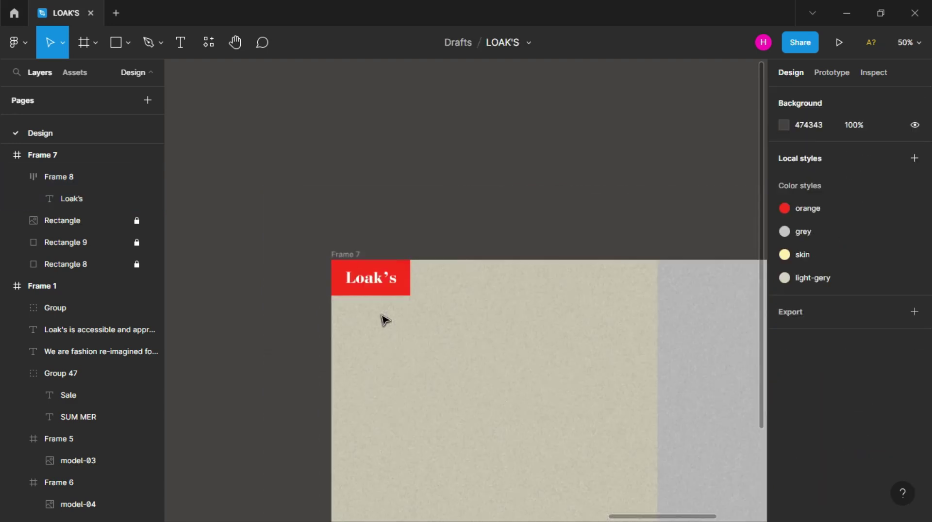
scroll(383, 319, down, 2)
key(t)
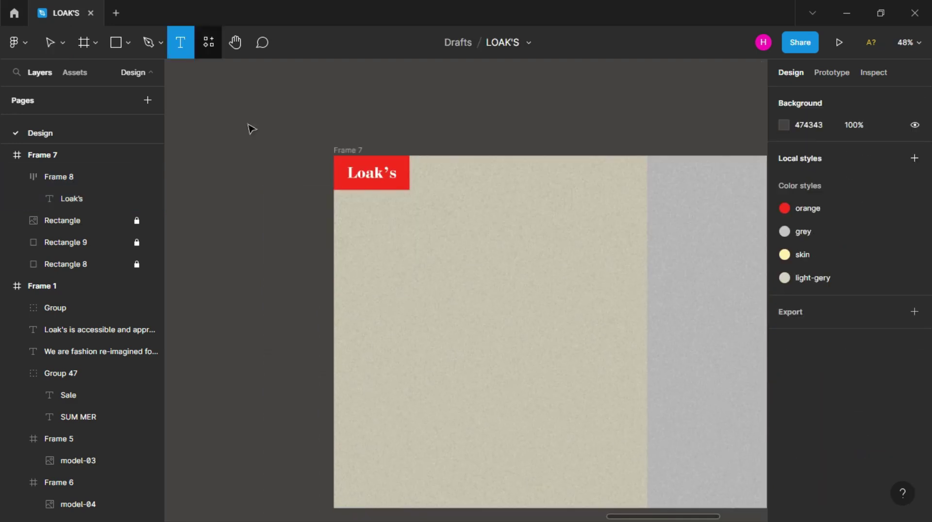
click(380, 332)
text(Feat)
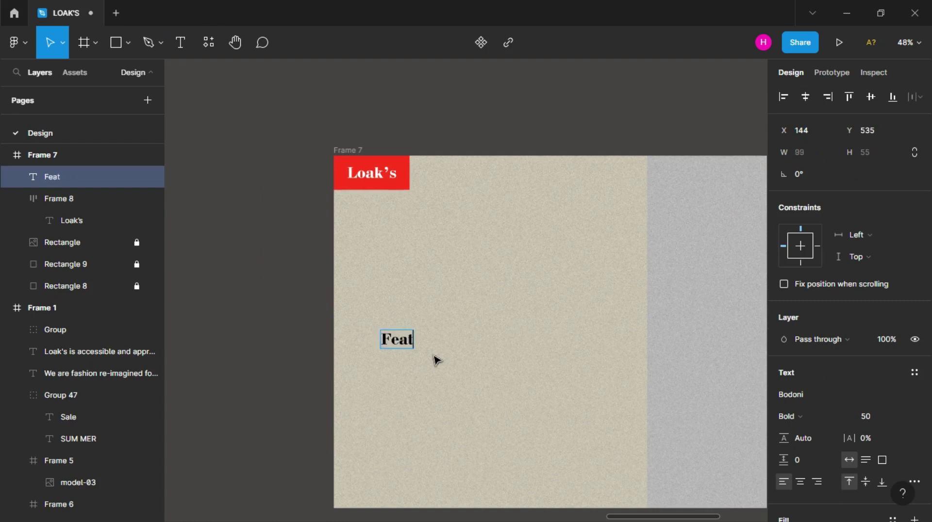
text(ured Collection)
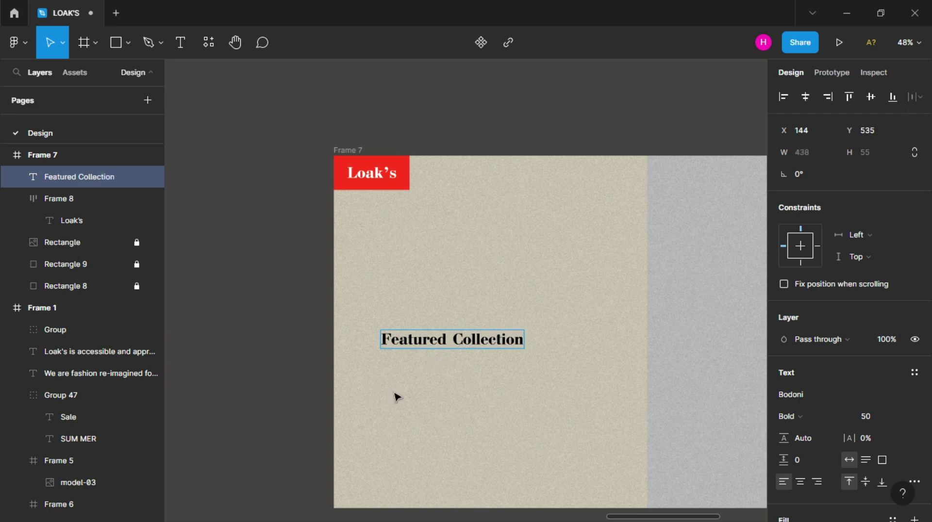
key(Escape)
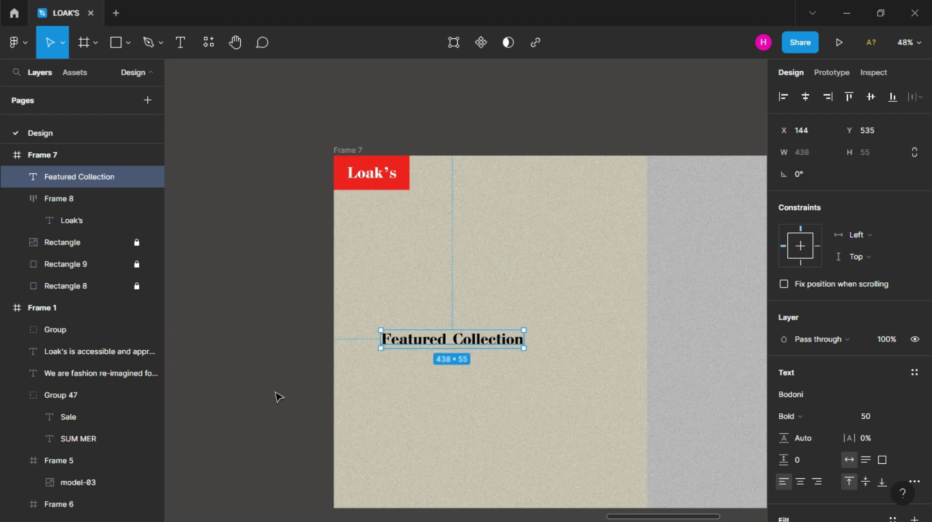
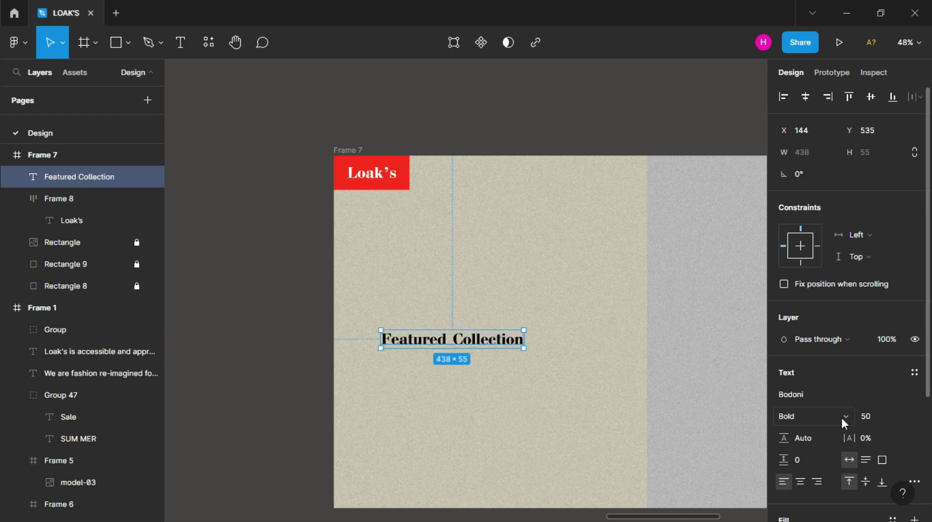
Set the Featured Collection heading font to LEMON MILK at size 70
click(842, 395)
text(Lem)
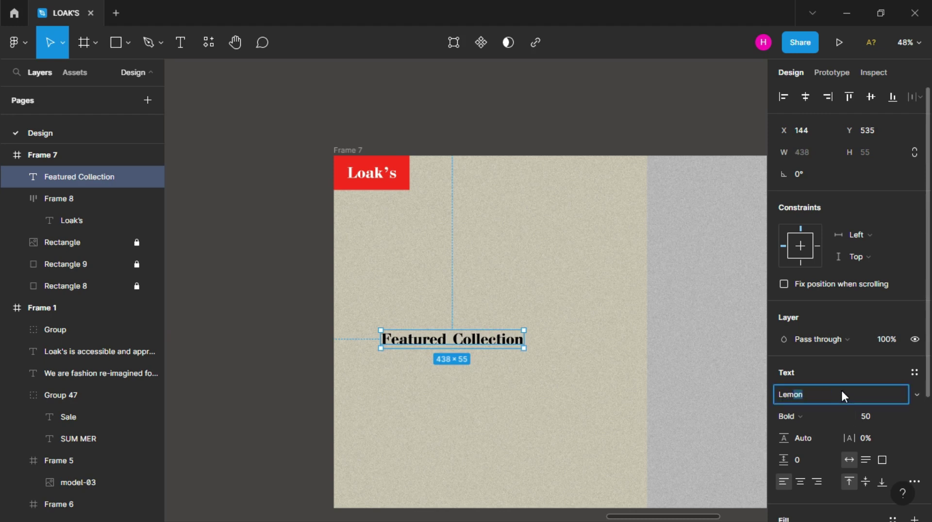
text(on)
key(Return)
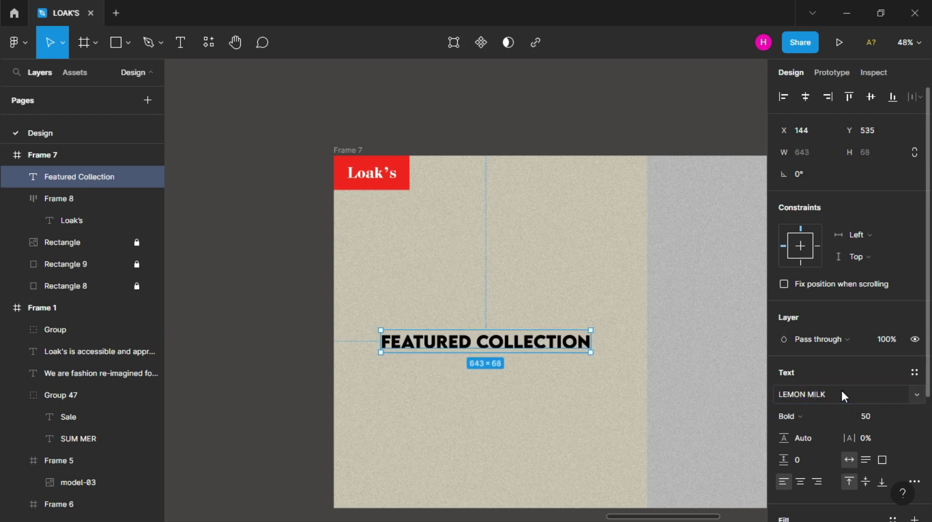
click(868, 417)
text(70)
key(Return)
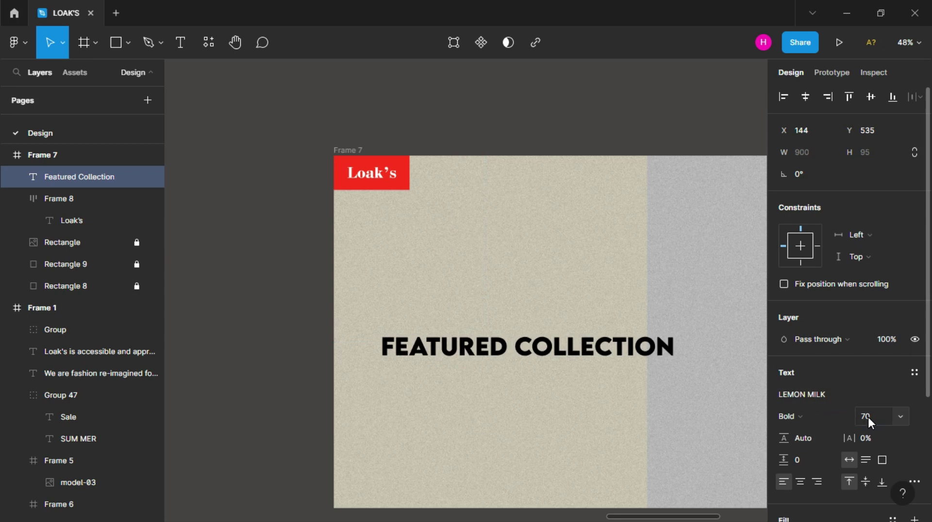
Break the heading into two lines: FEATURED above COLLECTION
double_click(521, 353)
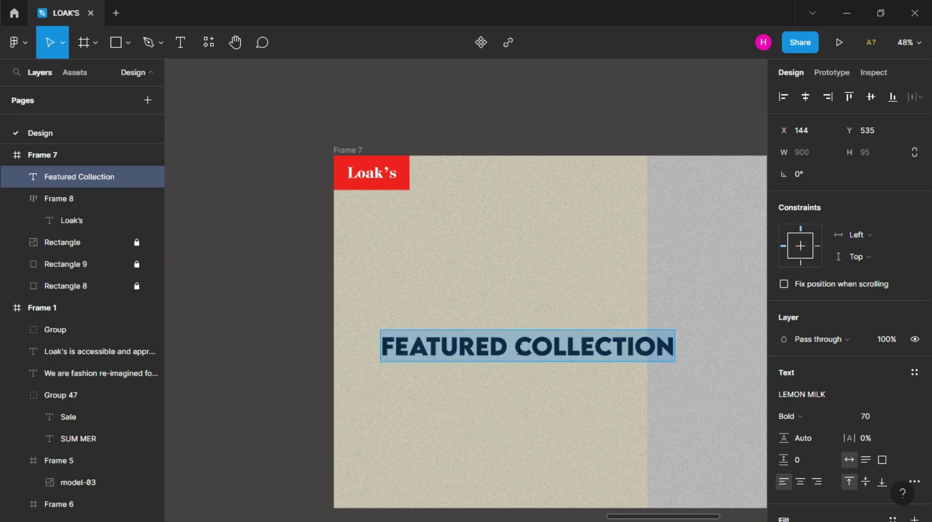
click(518, 348)
key(BackSpace)
key(Return)
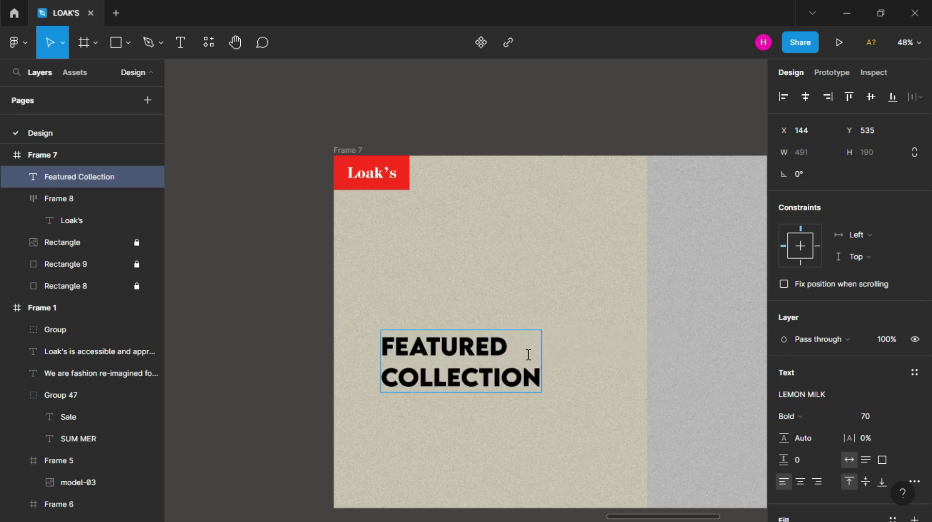
key(Escape)
Change the heading's fill colour to white (FFFFFF)
scroll(821, 413, down, 4)
click(784, 370)
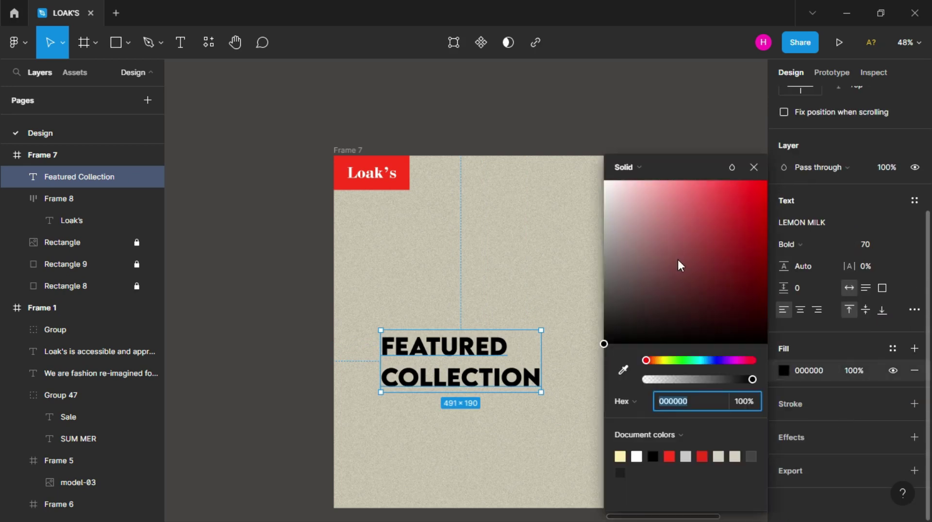
text(FFFFFF)
key(Return)
click(504, 273)
Rotate the heading exactly 90° so it runs vertically
click(486, 342)
mouse_move(549, 321)
mouse_down()
mouse_move(496, 305)
mouse_move(500, 347)
mouse_up()
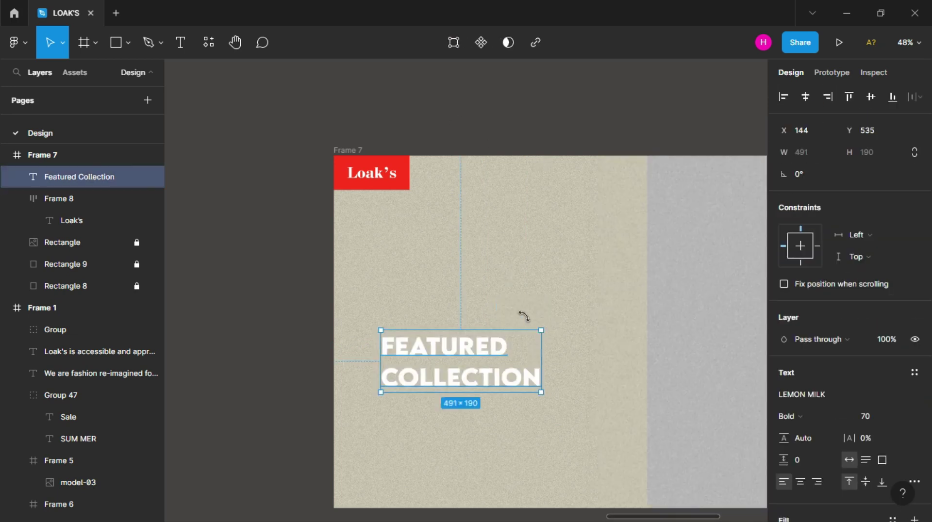
drag(523, 316, 424, 275)
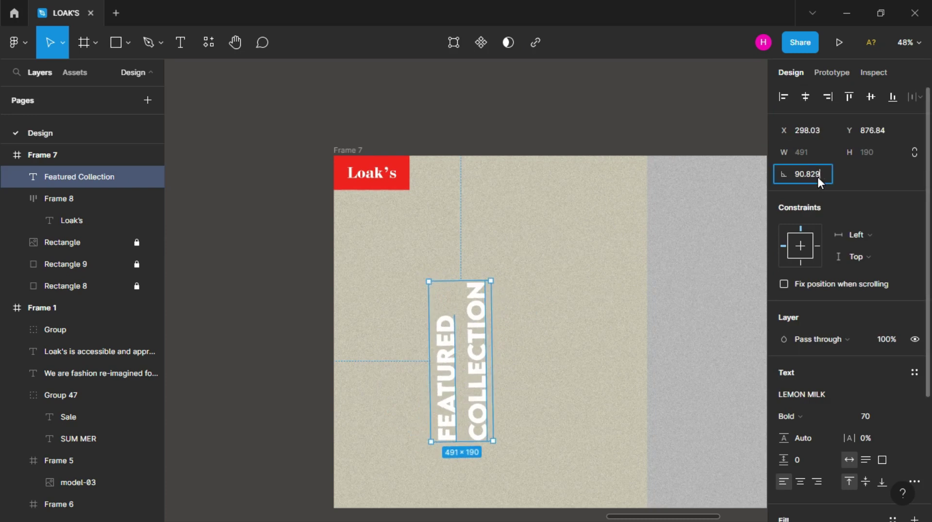
text(90)
key(Return)
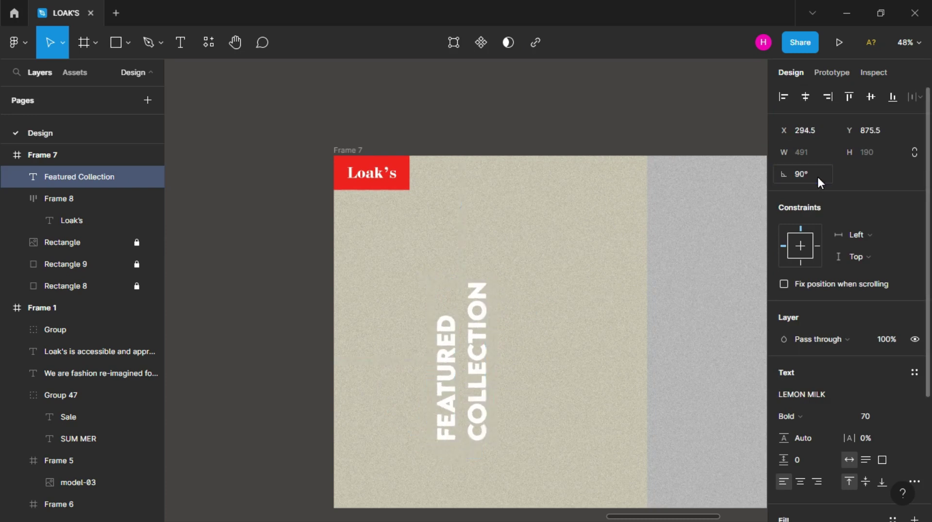
Move the vertical heading near Frame 7's left edge (X 155, Y 924) and right-align it
click(554, 396)
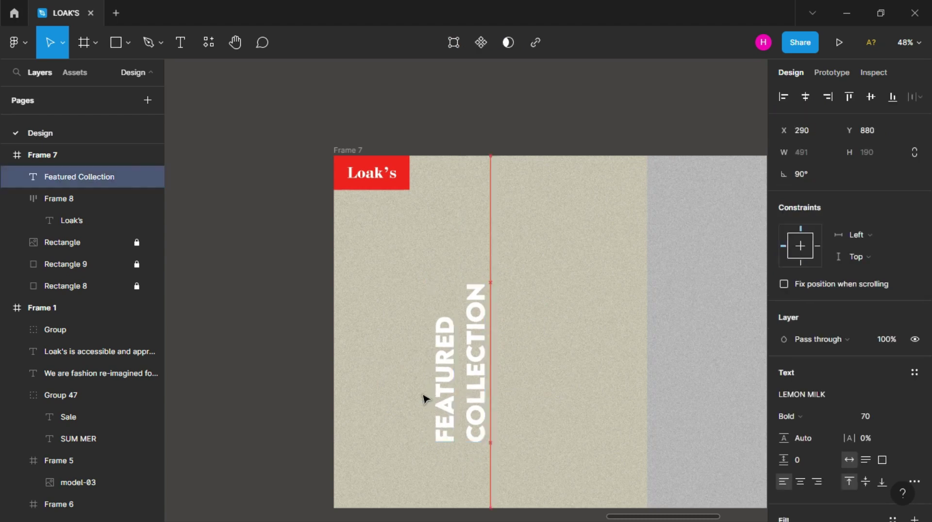
drag(454, 392, 435, 412)
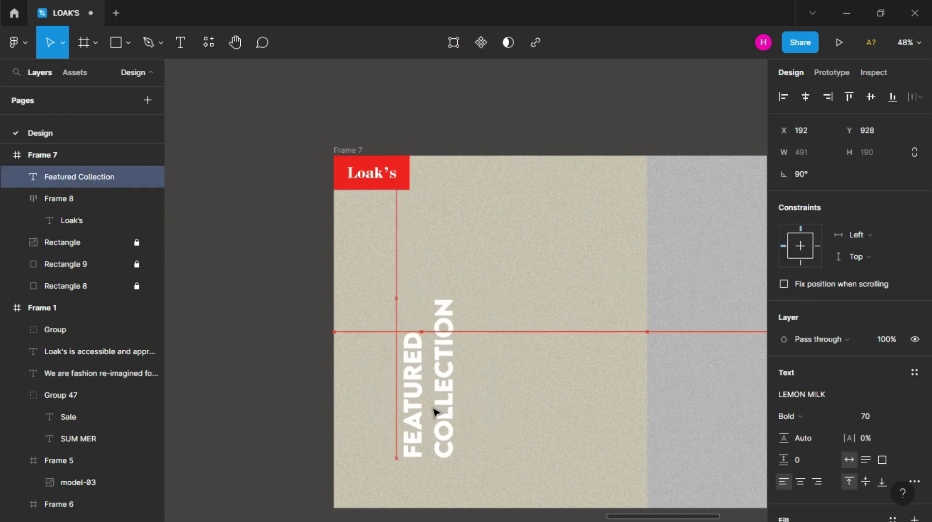
click(818, 482)
key(Escape)
click(437, 412)
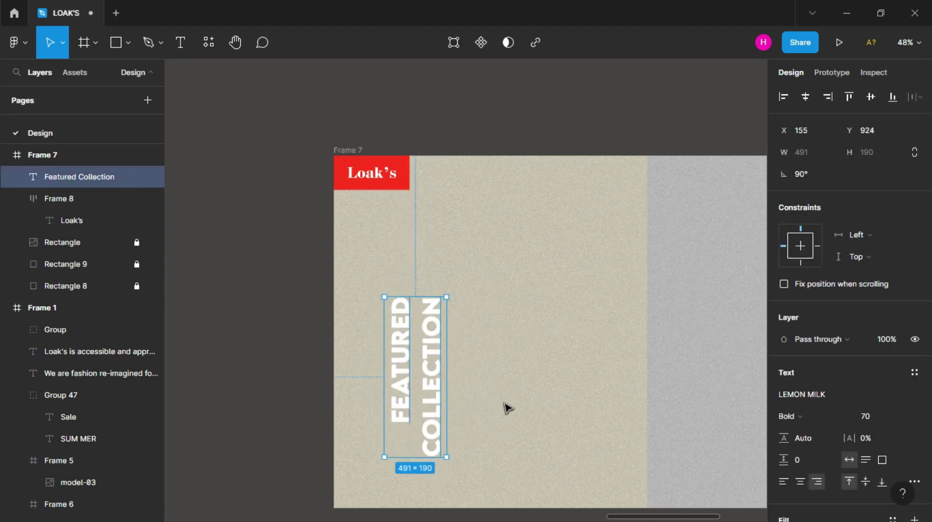
click(505, 407)
scroll(505, 407, down, 3)
Draw Frame 9 below Frame 7 and size it to 700×800
scroll(507, 408, down, 3)
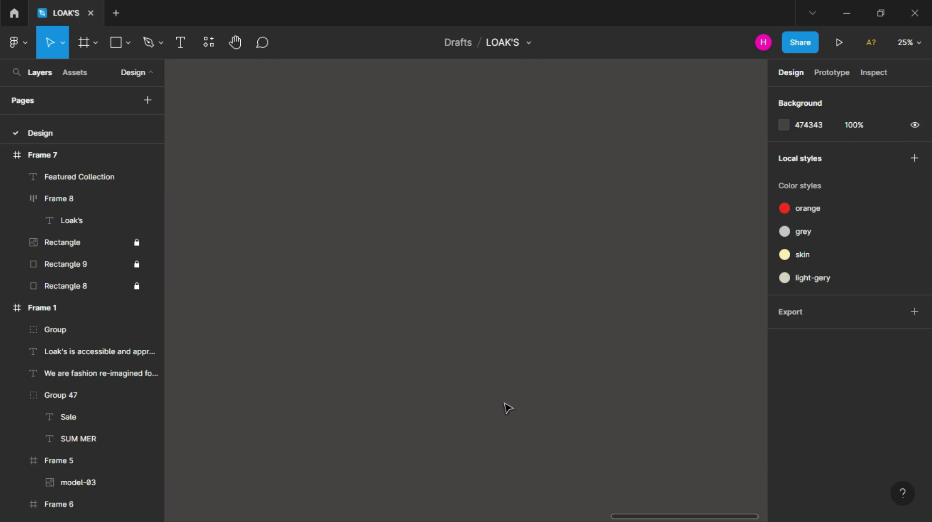
scroll(477, 299, left, 5)
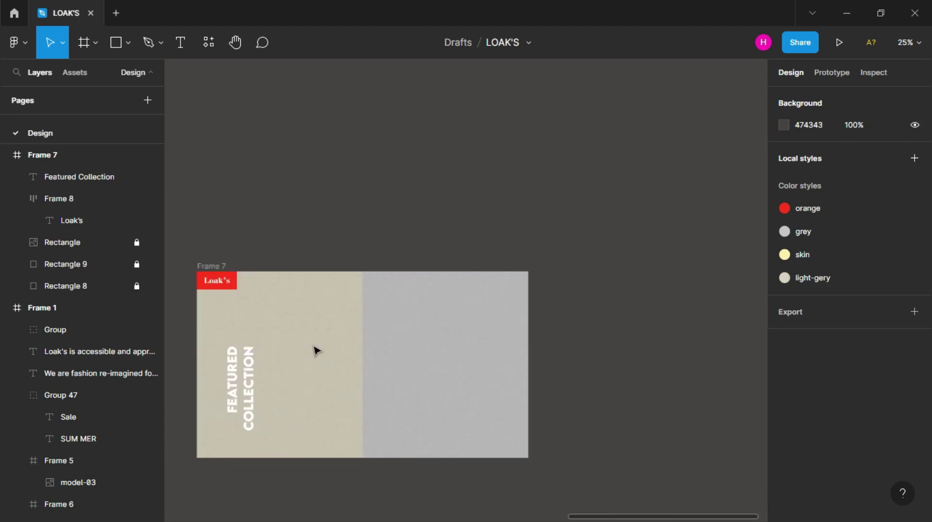
scroll(317, 350, up, 3)
click(84, 46)
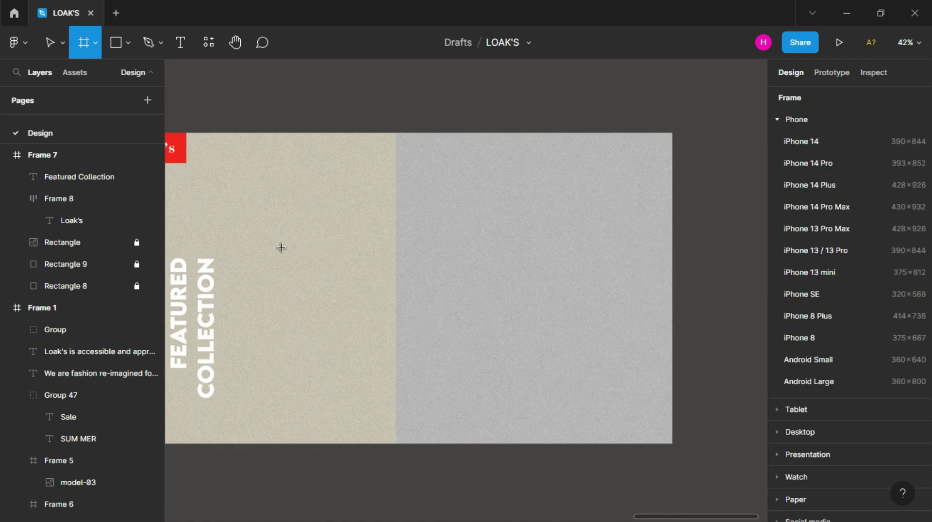
scroll(281, 272, down, 2)
scroll(276, 316, down, 2)
drag(234, 333, 367, 504)
click(818, 175)
text(0)
key(Return)
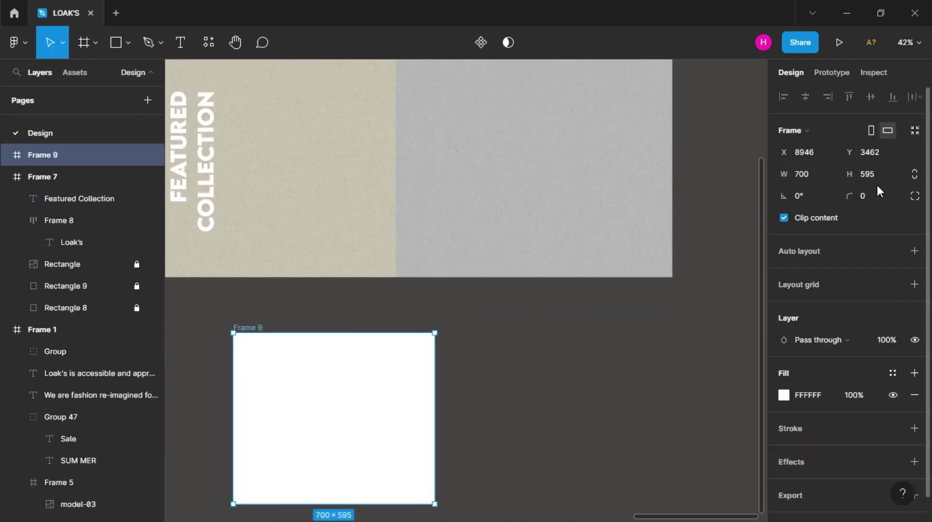
text(00)
key(Return)
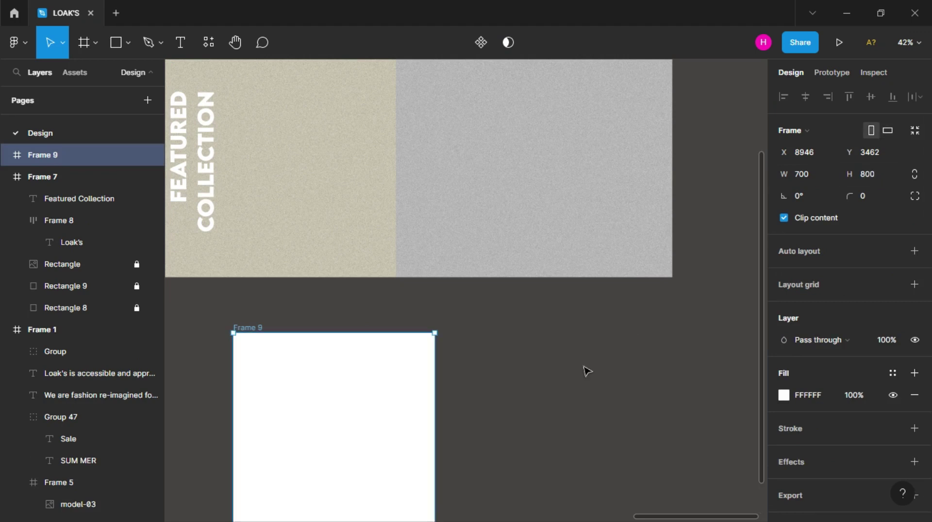
Duplicate Frame 9 to its right as Frame 10 and widen it to 800×800
click(582, 374)
scroll(572, 383, down, 2)
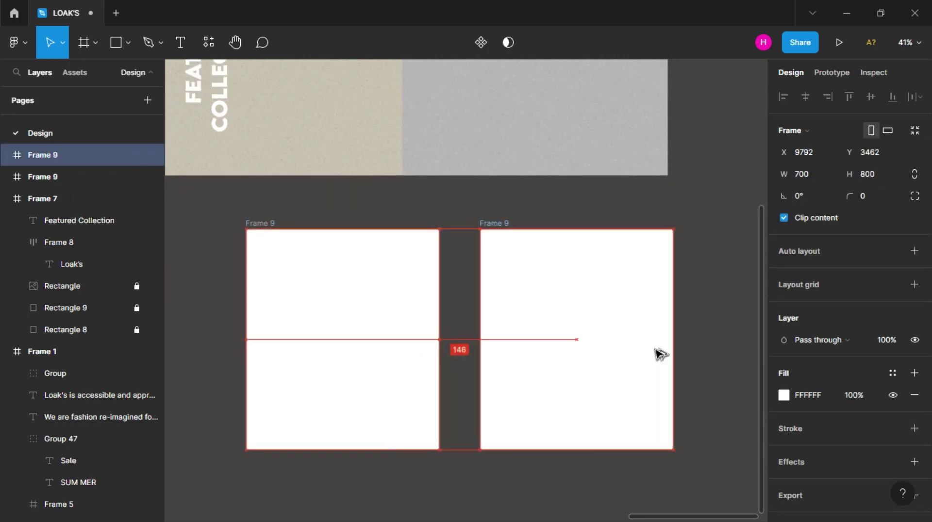
drag(427, 356, 660, 357)
click(819, 174)
text(800)
key(Return)
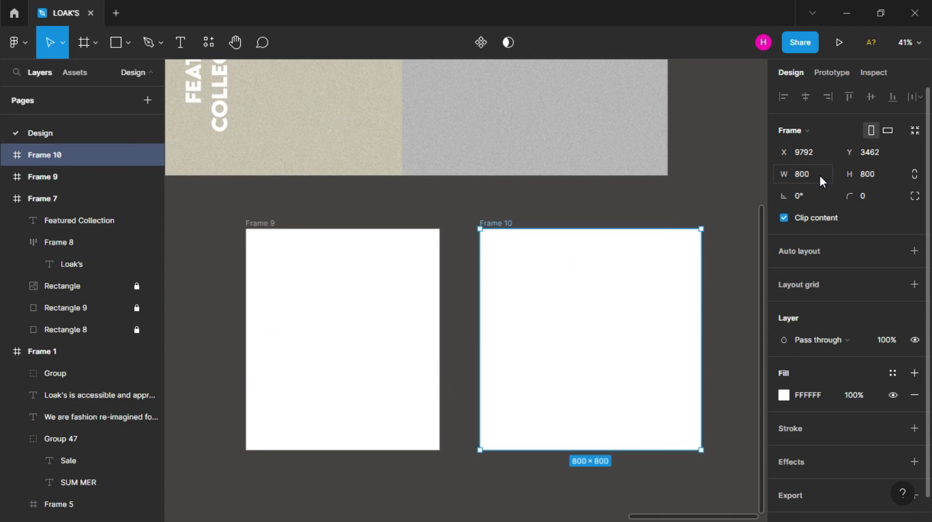
click(687, 217)
scroll(685, 218, down, 3)
scroll(466, 269, up, 5)
Place the model-02 photo into Frame 9 and model-01 into Frame 10
scroll(466, 269, left, 5)
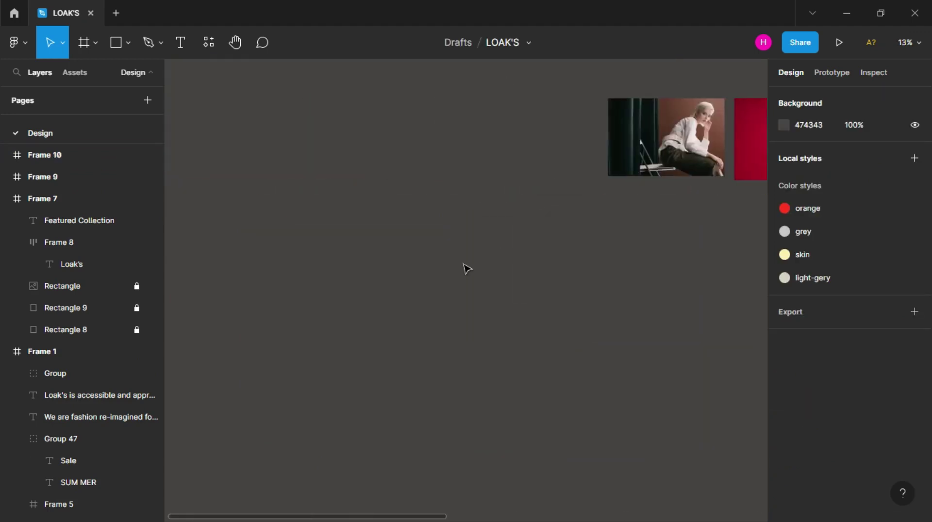
scroll(634, 240, right, 2)
mouse_move(634, 239)
mouse_down()
mouse_move(533, 157)
mouse_move(537, 398)
mouse_up()
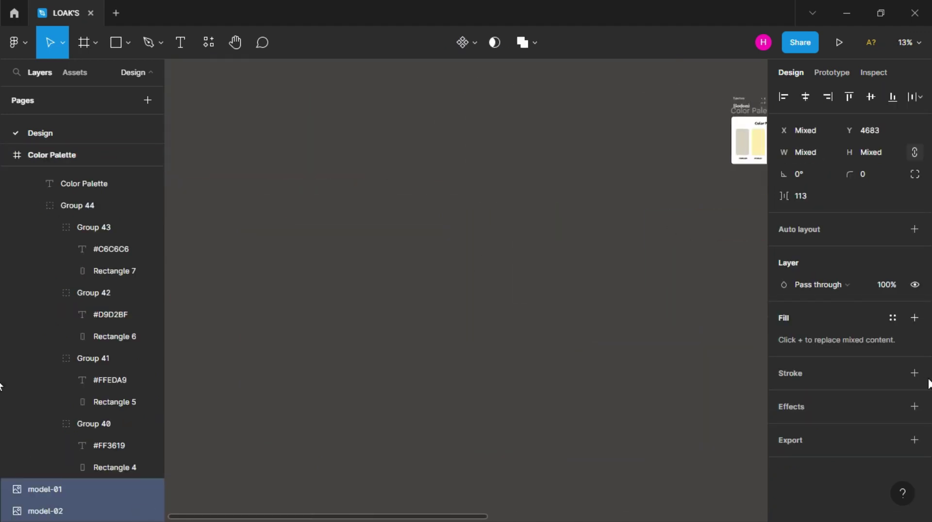
click(589, 322)
ctrl+scroll(588, 323, up, 1)
mouse_move(561, 382)
mouse_down()
mouse_move(518, 245)
mouse_move(538, 245)
mouse_up()
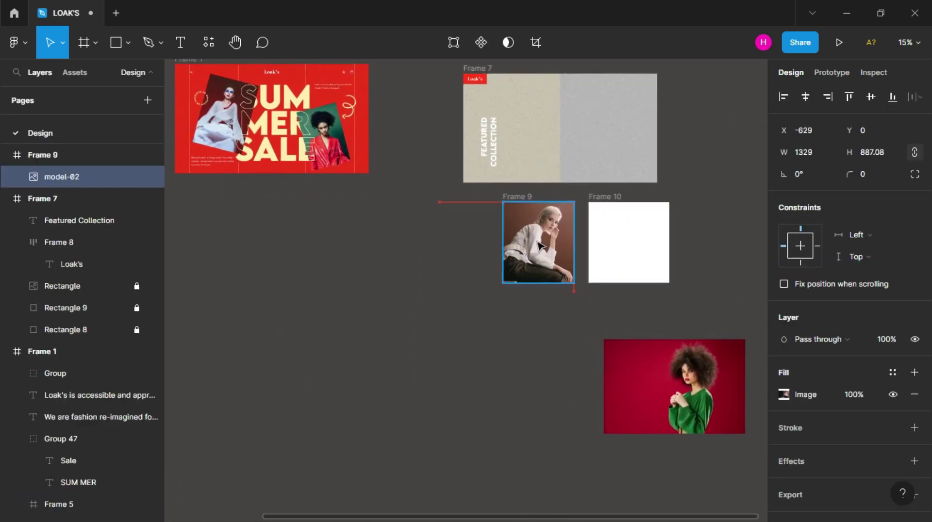
click(580, 338)
drag(720, 396, 661, 248)
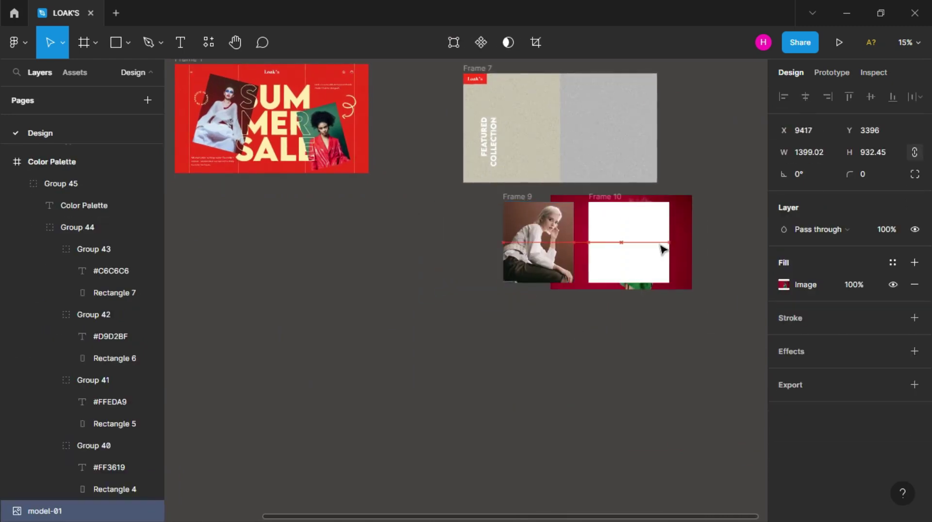
Shift model-01 left inside Frame 10 and nudge model-02 up inside Frame 9
ctrl+scroll(658, 248, up, 3)
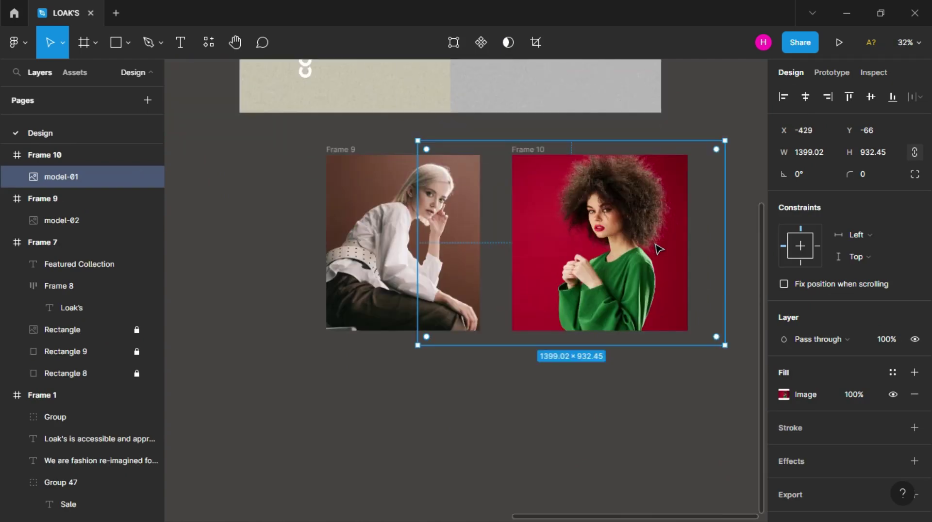
ctrl+scroll(658, 249, up, 1)
drag(658, 246, 625, 248)
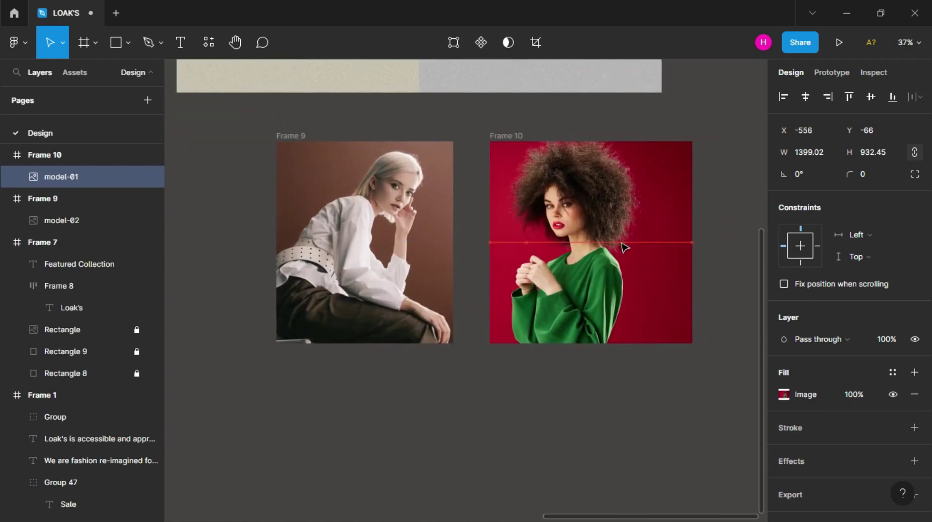
click(451, 390)
scroll(369, 345, up, 2)
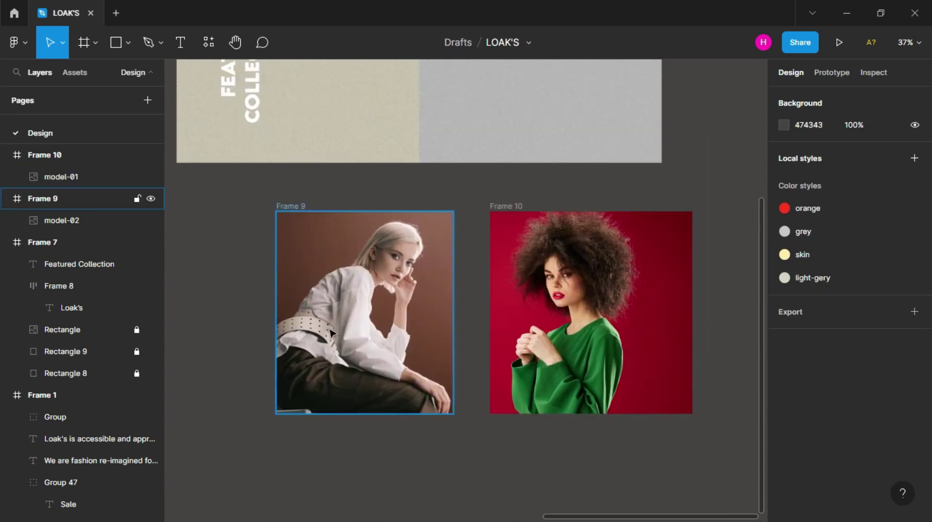
ctrl+scroll(330, 332, up, 3)
drag(389, 326, 381, 328)
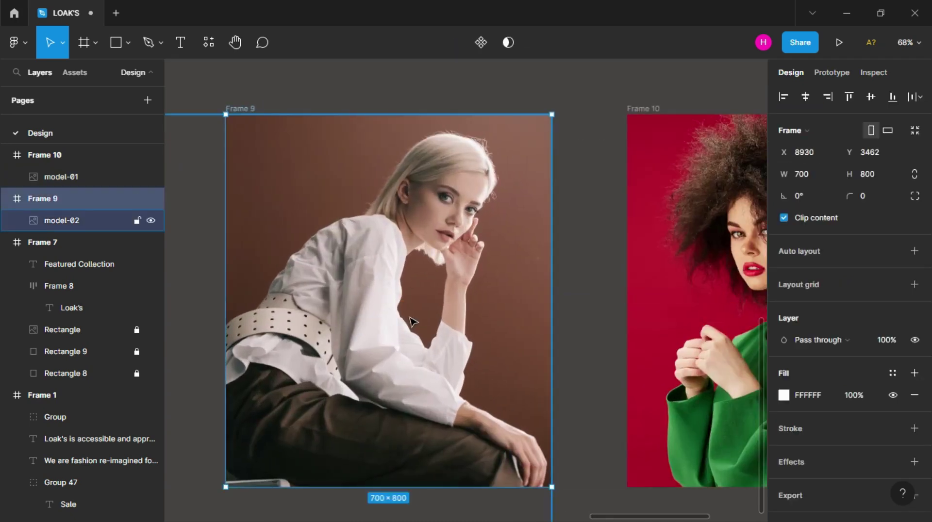
double_click(431, 323)
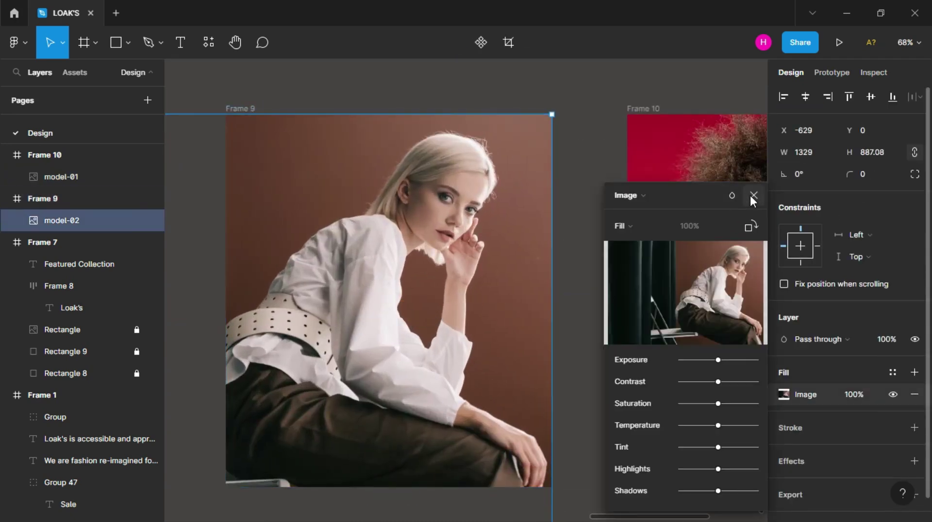
click(754, 196)
drag(450, 254, 451, 247)
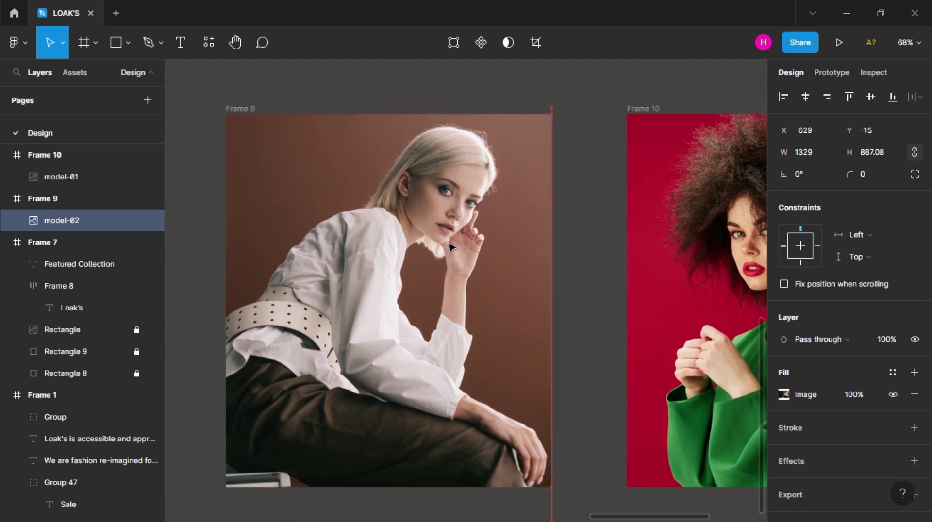
key(Escape)
click(869, 199)
Give both sale-page photo frames, Frame 5 and Frame 6, a corner radius of 10
click(569, 220)
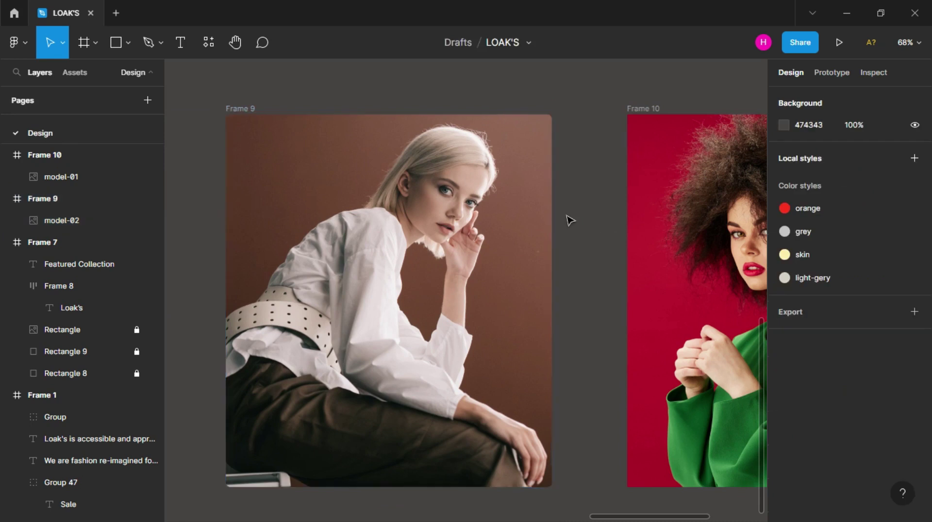
click(677, 212)
click(869, 199)
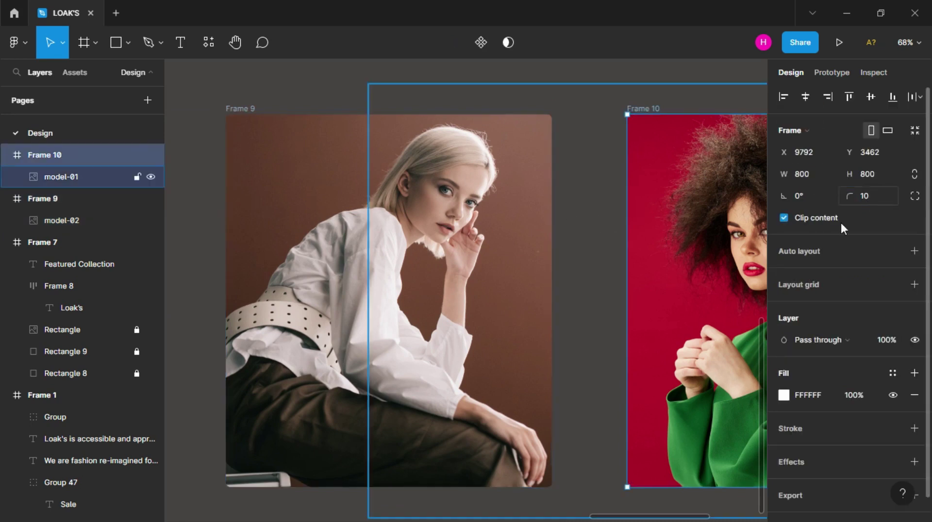
click(586, 183)
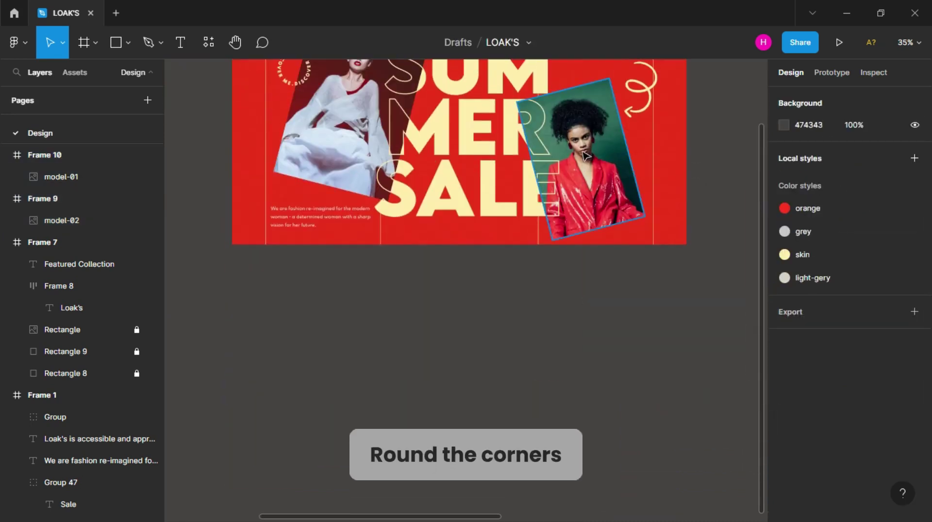
shift+click(340, 112)
click(874, 180)
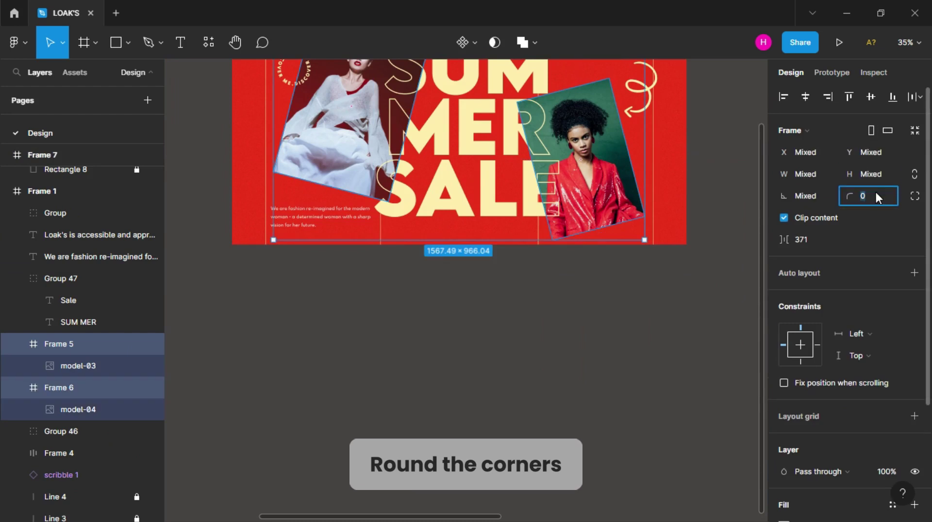
text(10)
key(Return)
scroll(663, 233, up, 3)
scroll(663, 233, up, 3)
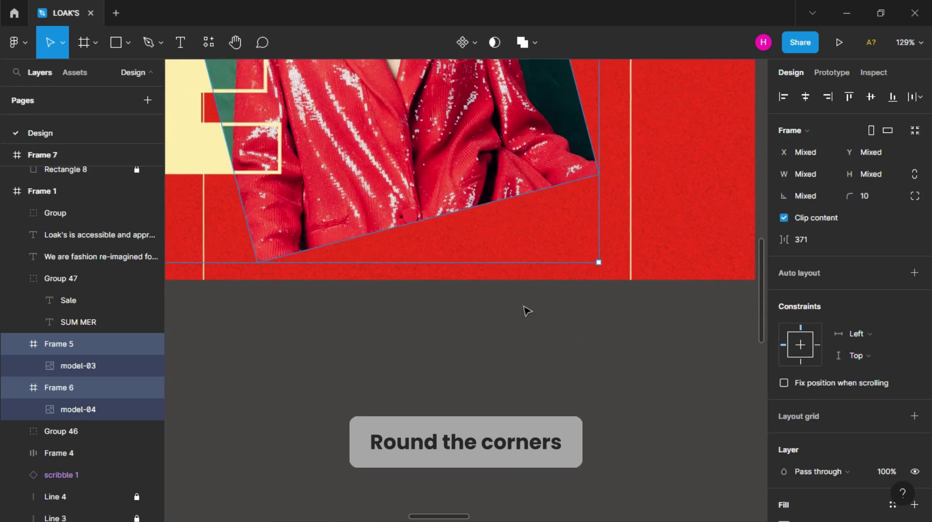
click(527, 310)
Move Frame 10's and Frame 9's model photos into the Featured Collection frame
scroll(472, 318, down, 5)
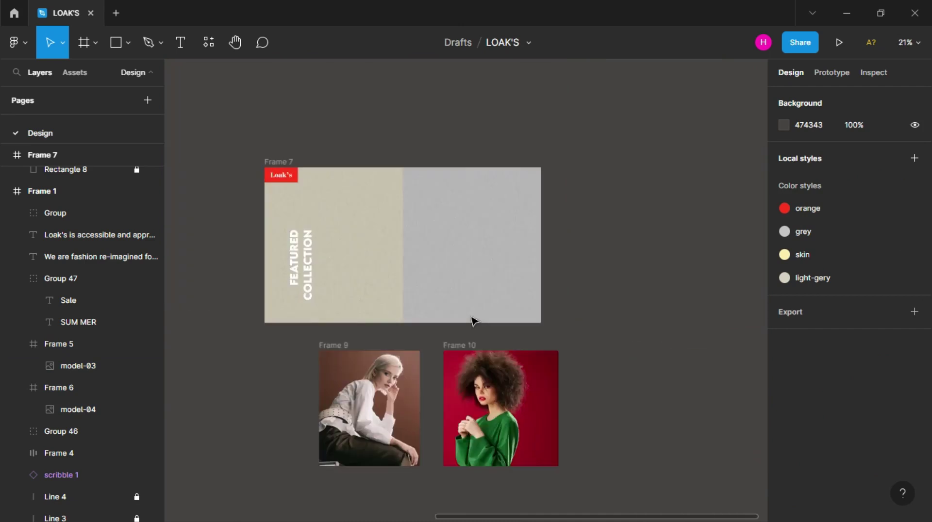
drag(379, 403, 393, 250)
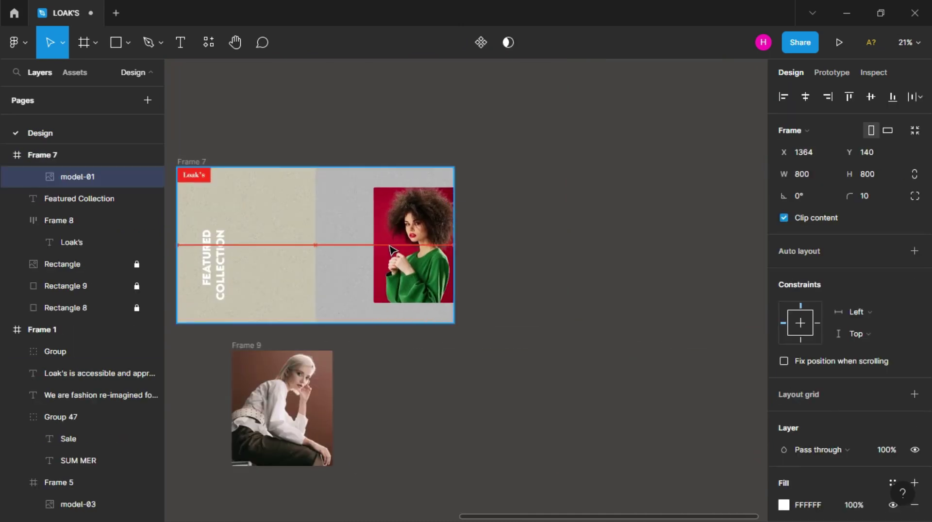
click(377, 383)
drag(277, 352, 283, 284)
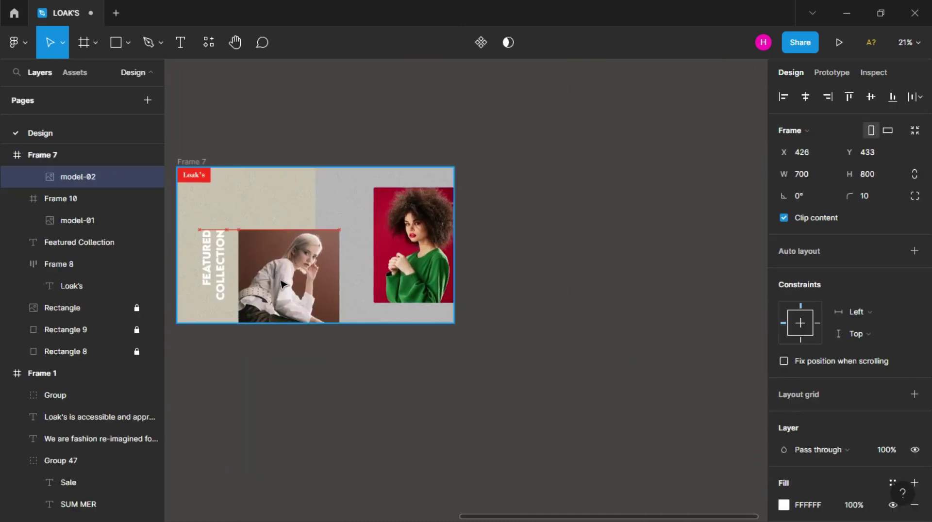
click(268, 333)
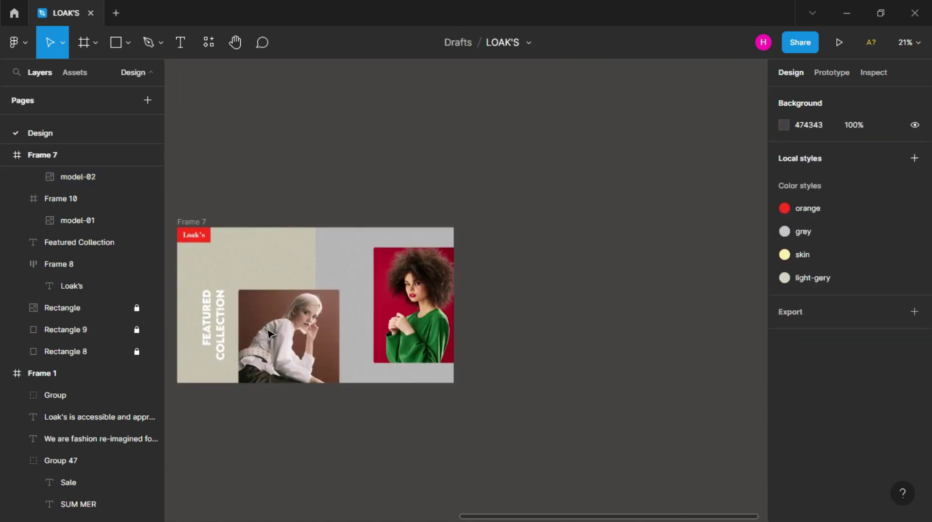
Add a '01' text label above the left photo at font size 30
scroll(266, 293, up, 3)
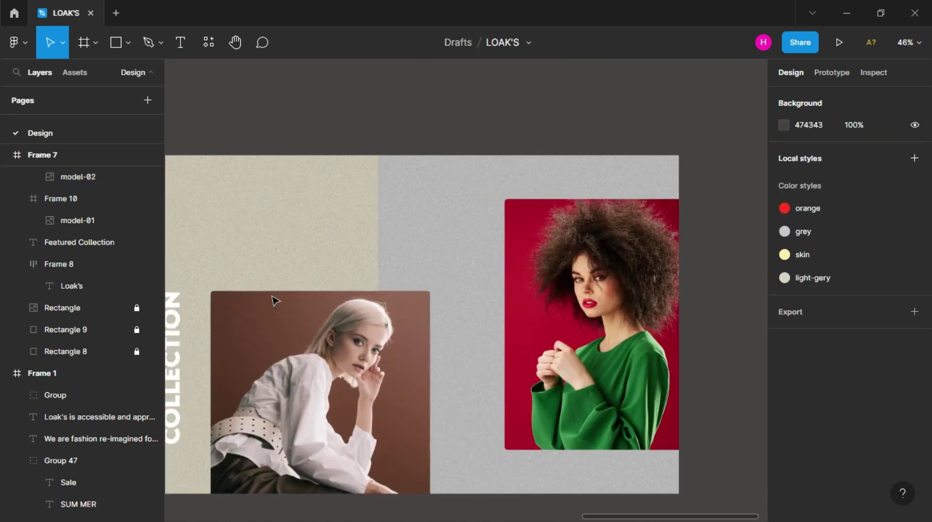
click(185, 40)
click(222, 268)
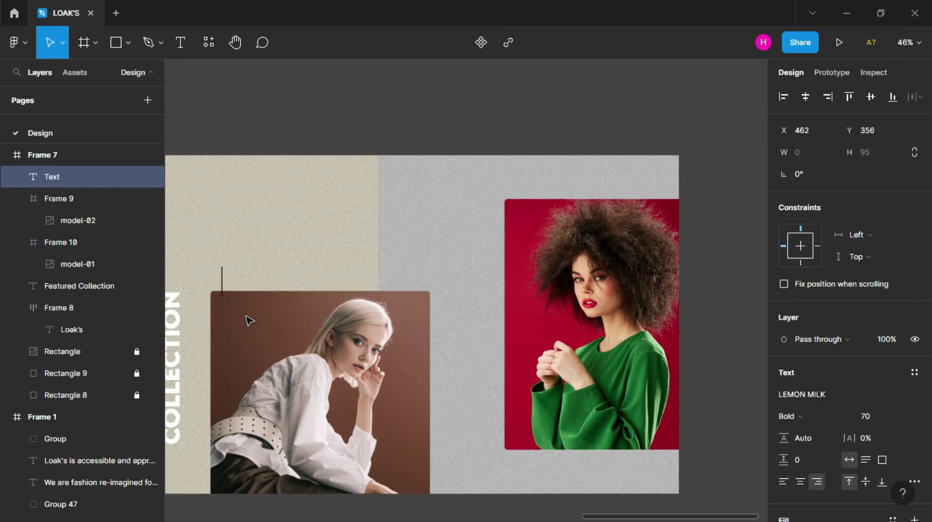
text(01)
key(Escape)
drag(208, 281, 223, 271)
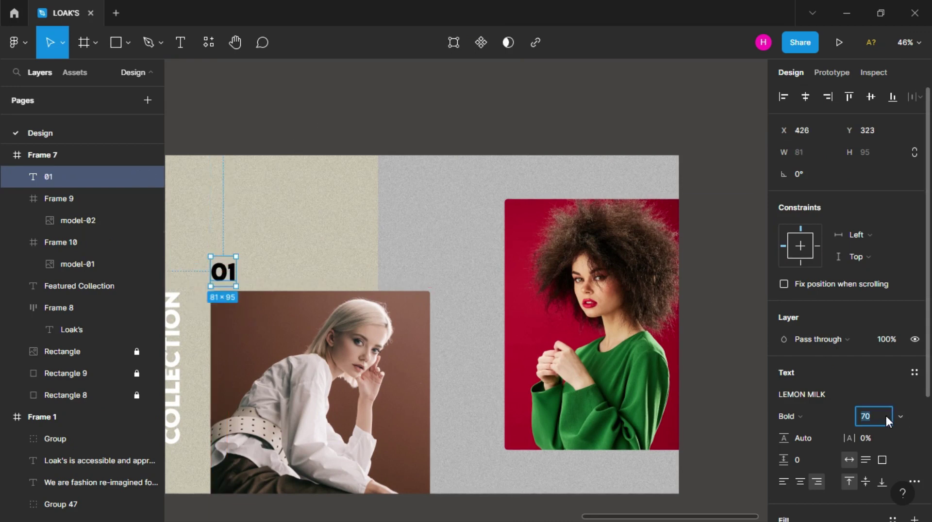
text(30)
key(Return)
Make the 01 label white (FFFFFF) and place it above the photo's top-left corner
scroll(820, 416, down, 3)
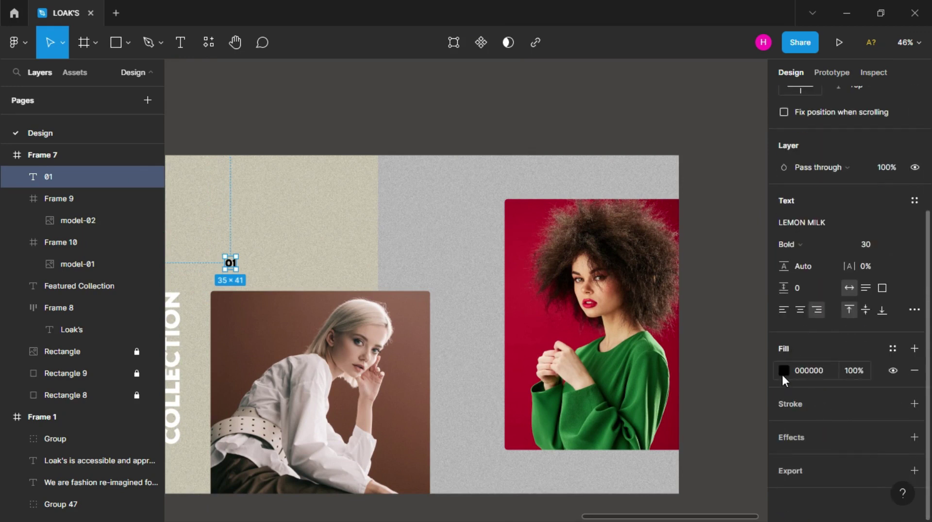
click(784, 371)
text(FFFFFF)
key(Return)
click(433, 93)
scroll(233, 264, up, 2)
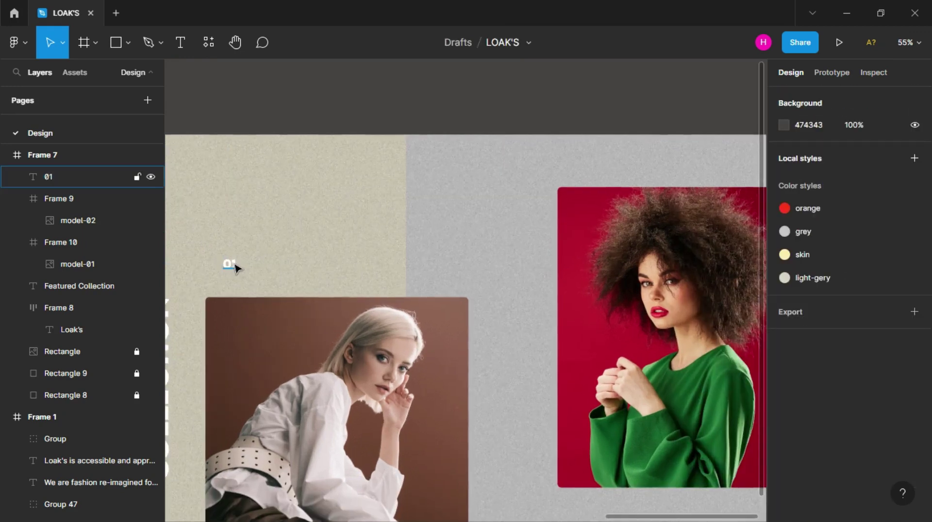
mouse_move(237, 268)
mouse_down()
mouse_move(219, 289)
mouse_move(423, 287)
mouse_up()
Duplicate the label, retype it as 'Windy kentop', and move it toward the photo's top-right
key(Escape)
scroll(427, 286, up, 5)
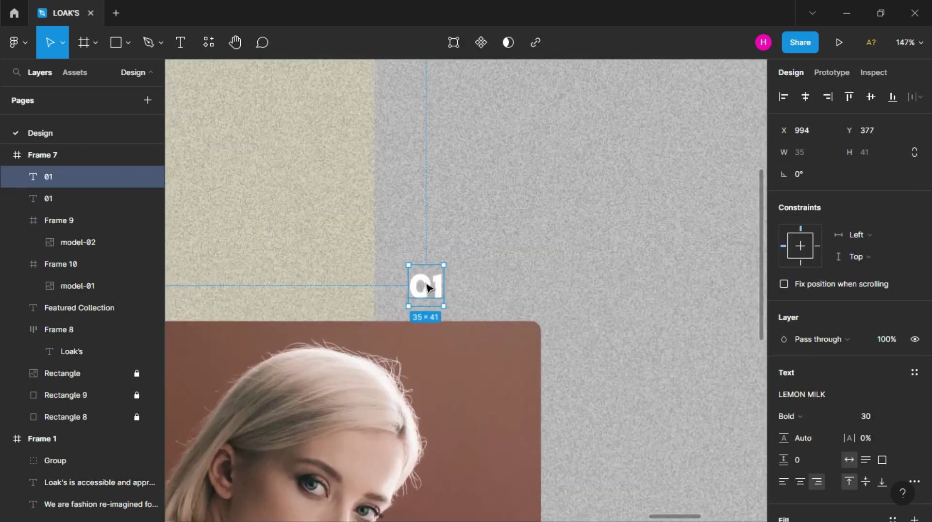
double_click(429, 287)
text(Windy)
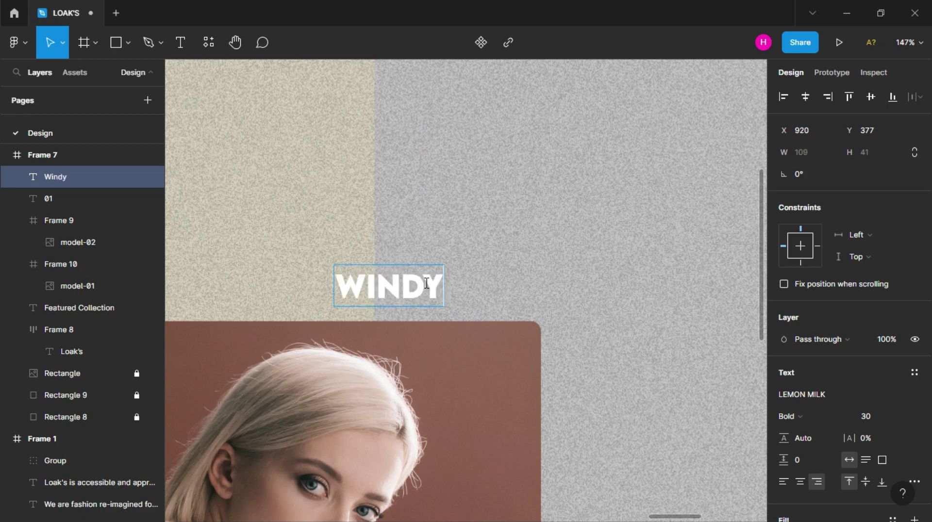
text( ken)
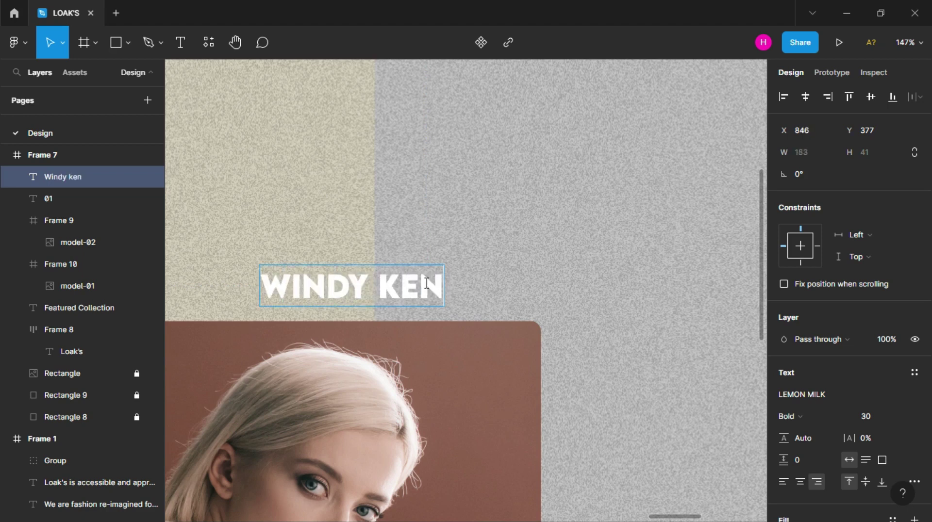
text(top)
key(Escape)
scroll(492, 227, down, 5)
drag(454, 253, 490, 255)
click(179, 165)
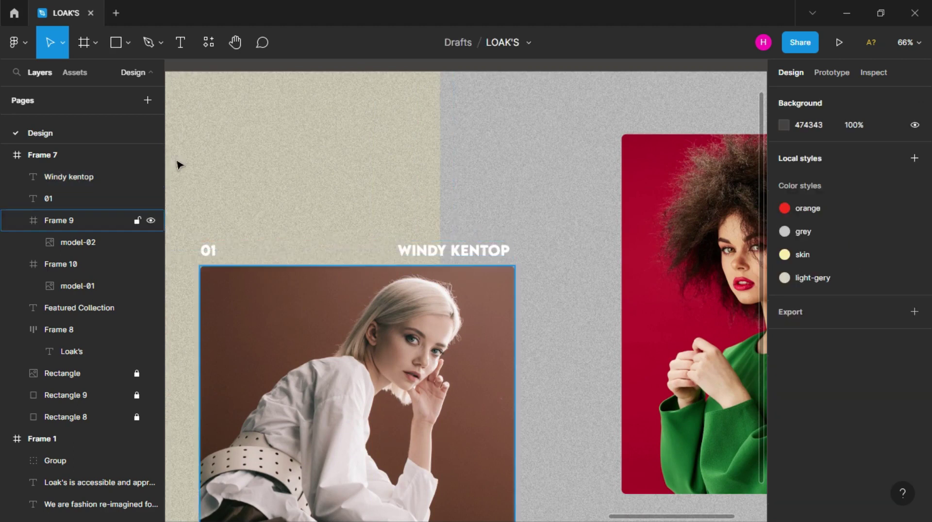
click(125, 45)
Draw a white 40×40 circle inside the Featured Collection frame
click(114, 125)
scroll(383, 208, down, 5)
click(492, 236)
drag(514, 236, 523, 240)
click(874, 153)
text(40)
key(Return)
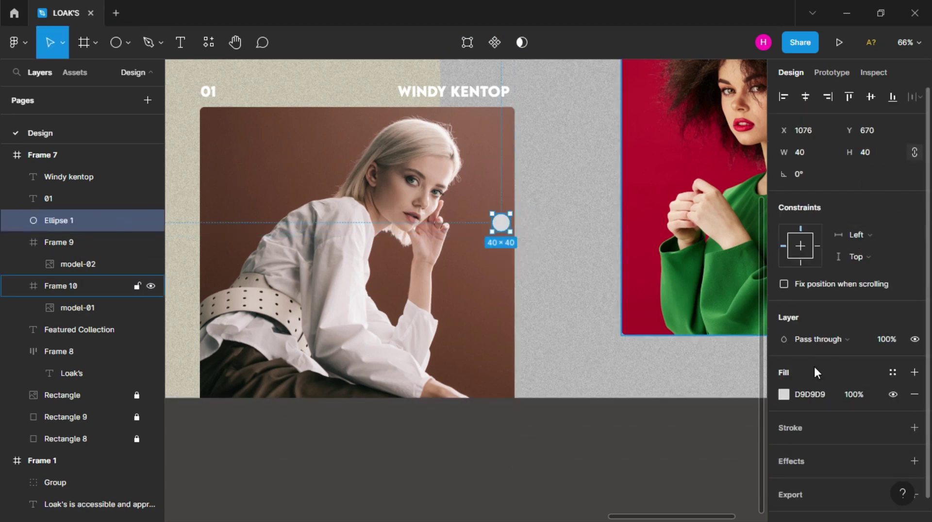
click(784, 395)
click(604, 184)
click(557, 235)
Enlarge the circle to 50×50 and centre it on the model-02 photo's right edge
drag(499, 220, 508, 245)
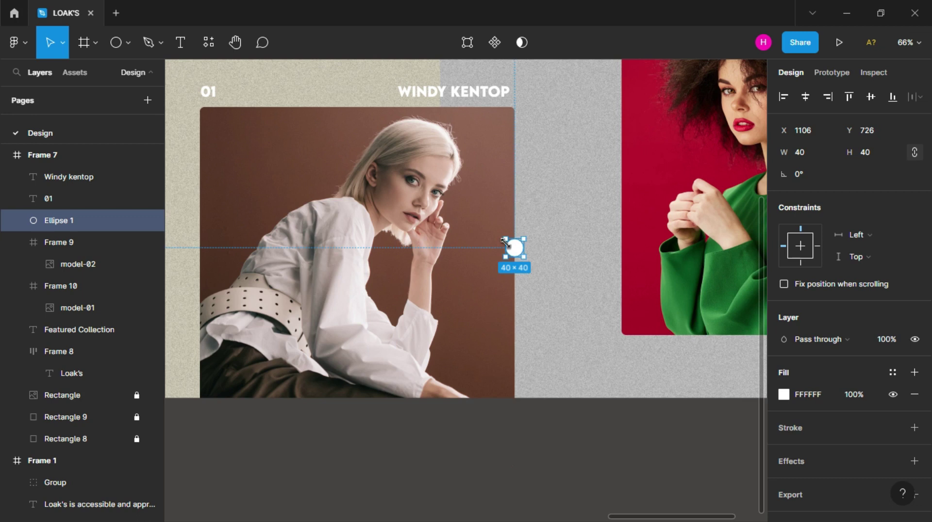
click(866, 154)
text(50)
key(Return)
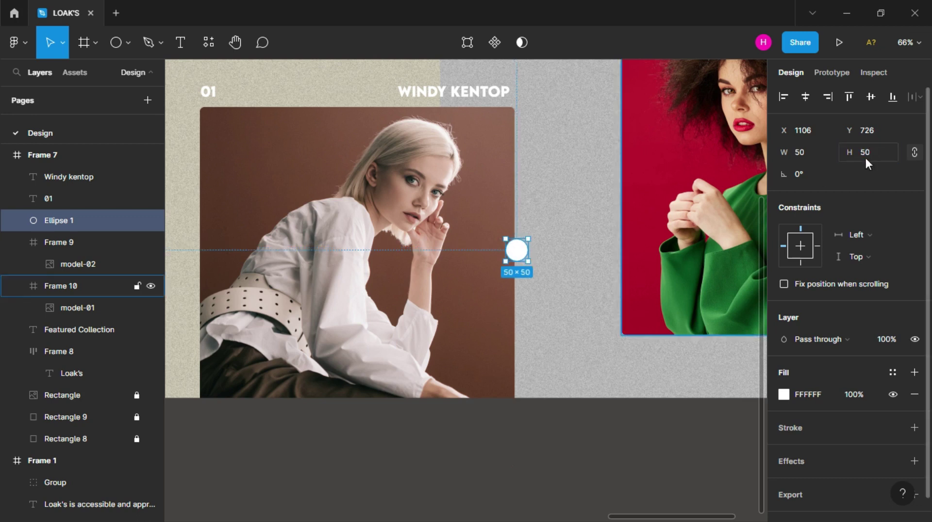
click(536, 320)
drag(517, 251, 514, 257)
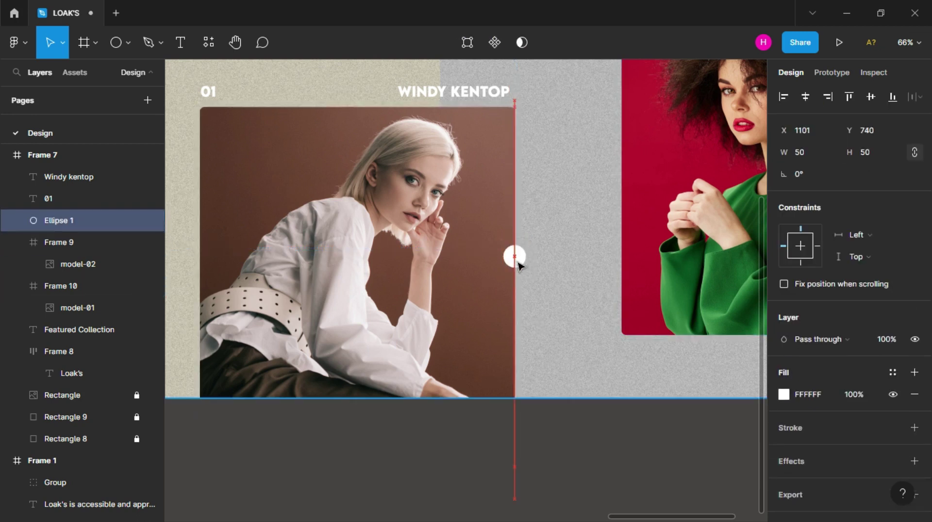
click(553, 300)
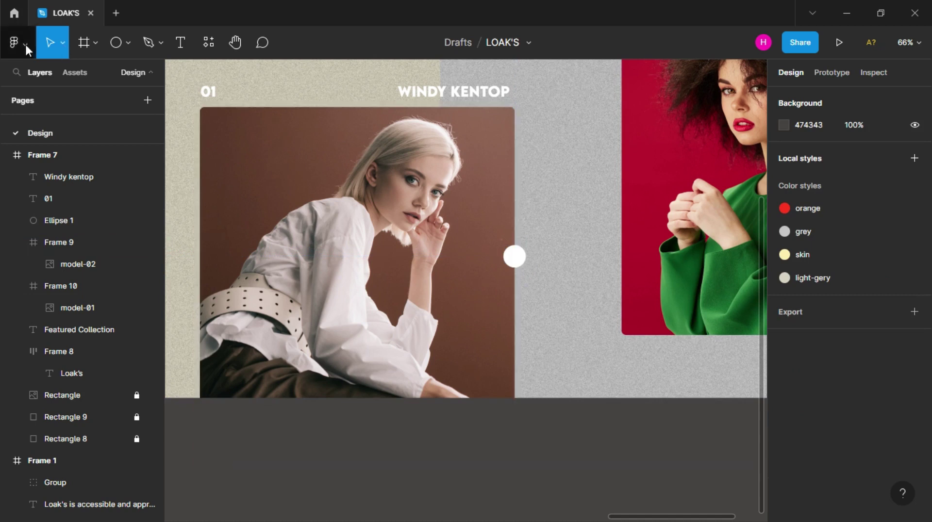
click(24, 43)
Insert a Feather Icons arrow-right, group it, and place it on the white circle
click(204, 315)
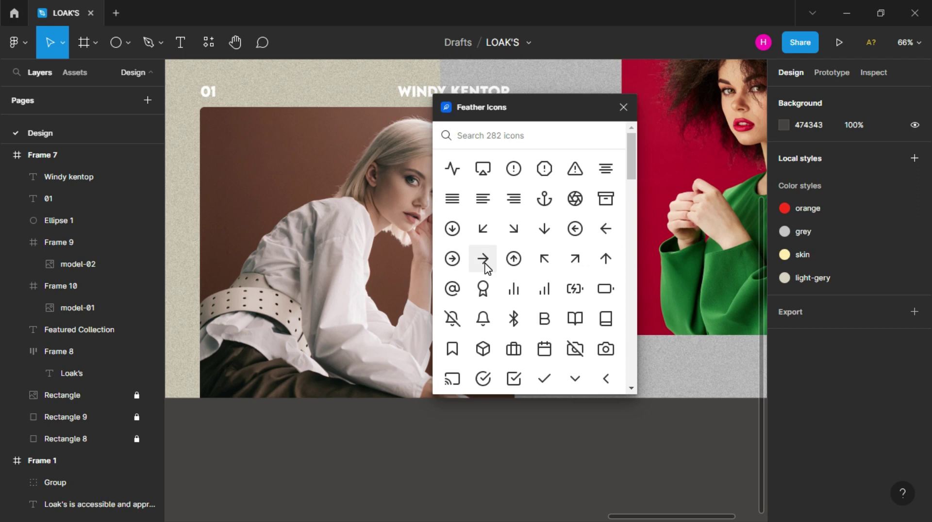
click(483, 258)
click(624, 106)
mouse_move(80, 155)
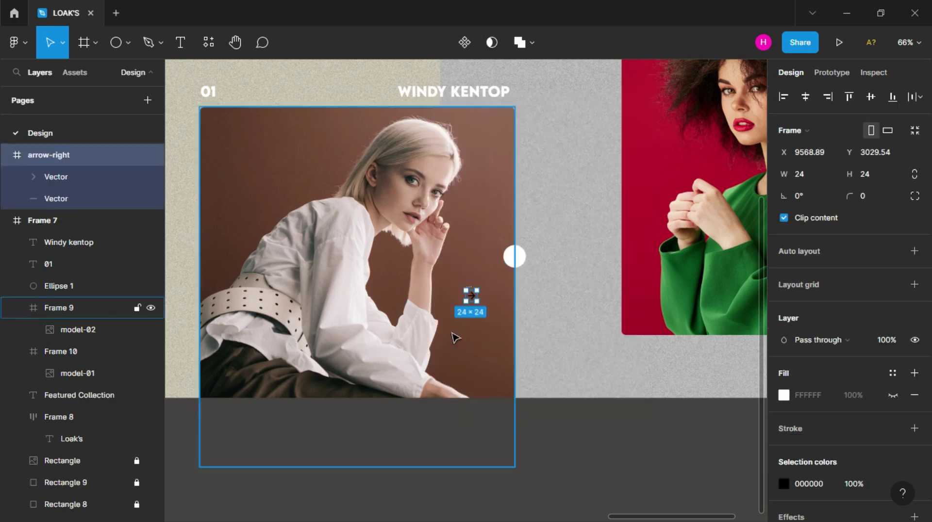
right_click(97, 153)
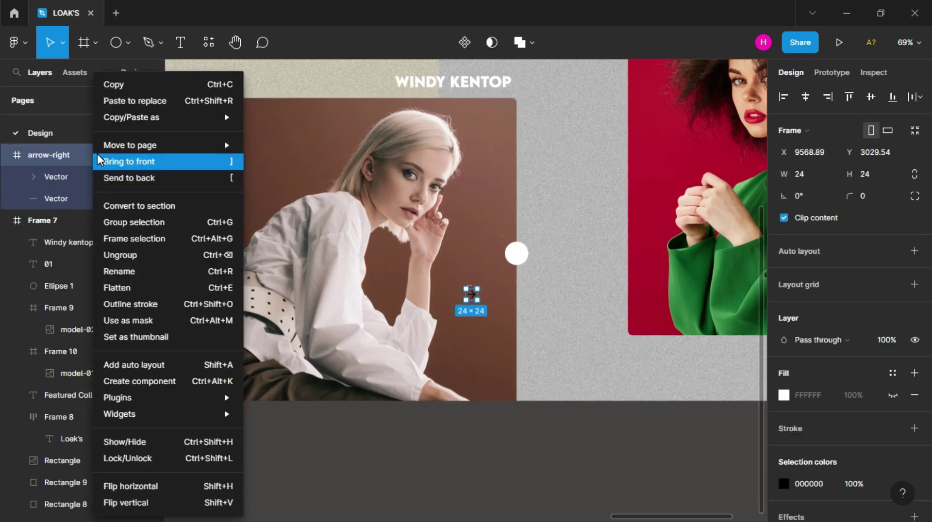
click(151, 225)
drag(471, 295, 517, 254)
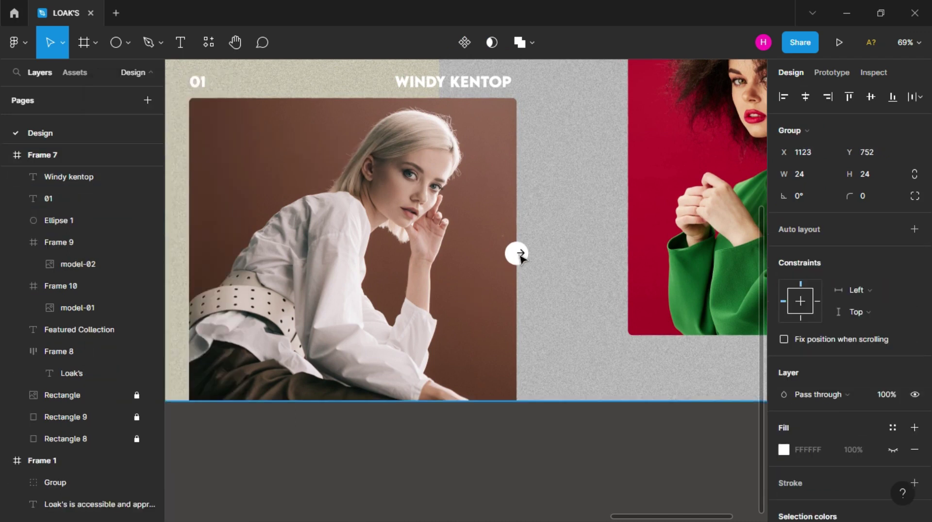
Resize the arrow to 40×40 and group it with the circle as Group 49
scroll(517, 254, up, 3)
scroll(520, 257, up, 2)
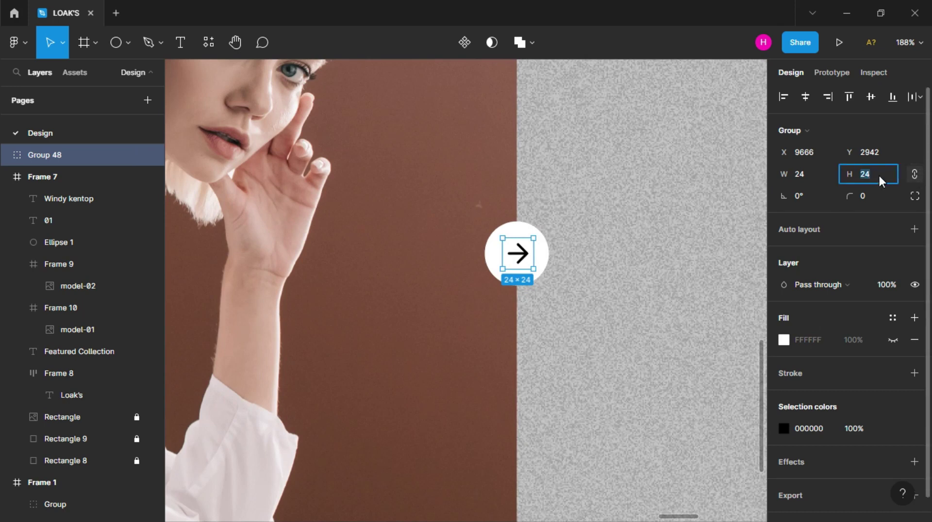
text(40)
key(Return)
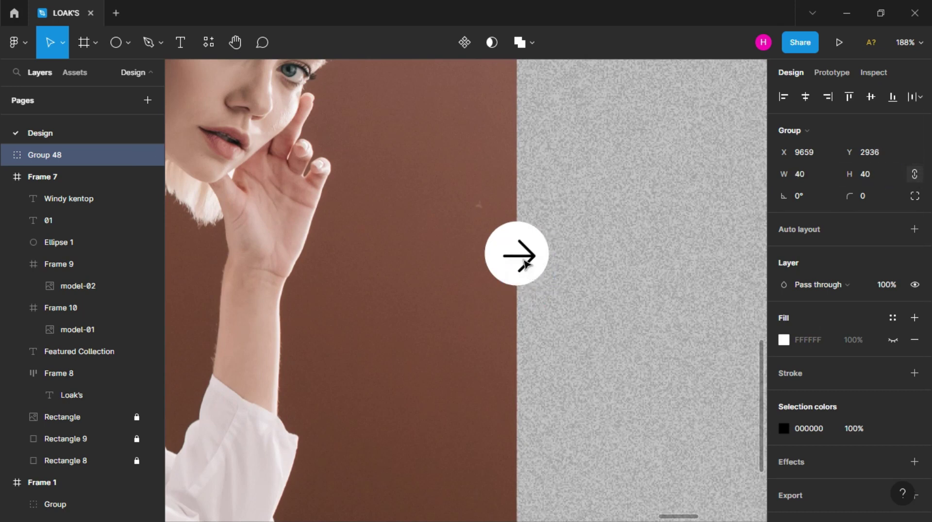
shift+click(487, 264)
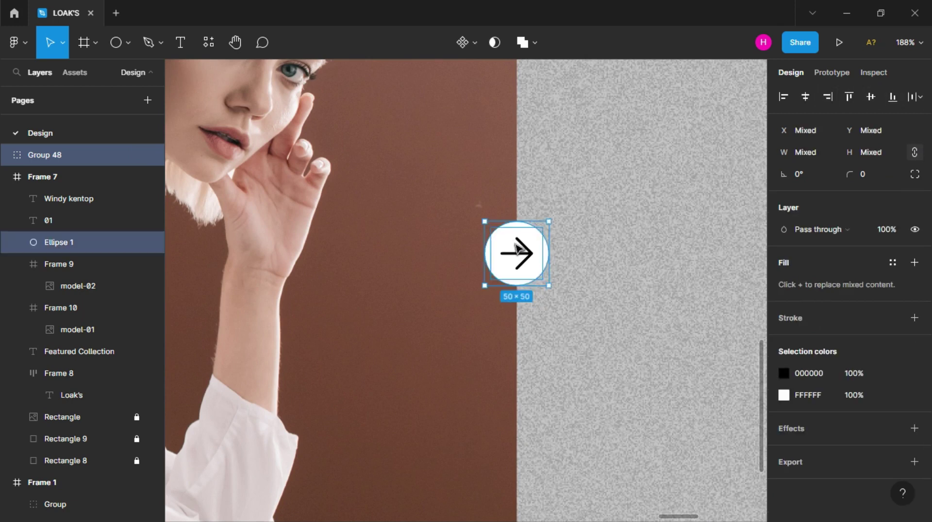
right_click(519, 249)
click(553, 254)
Place the Featured Collection's Frame 7 right beside the Summer Sale Frame 1
ctrl+scroll(608, 317, down, 5)
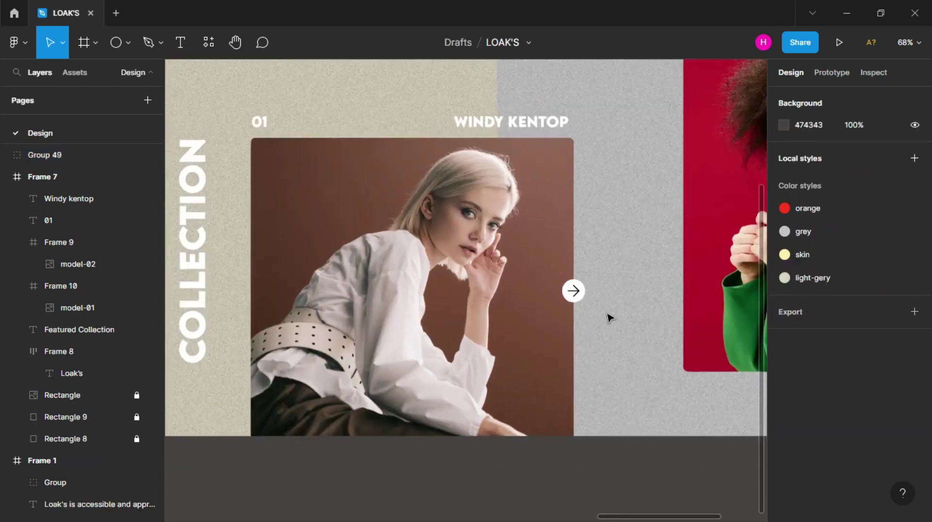
ctrl+scroll(607, 318, down, 3)
ctrl+scroll(604, 364, down, 3)
ctrl+scroll(602, 408, down, 2)
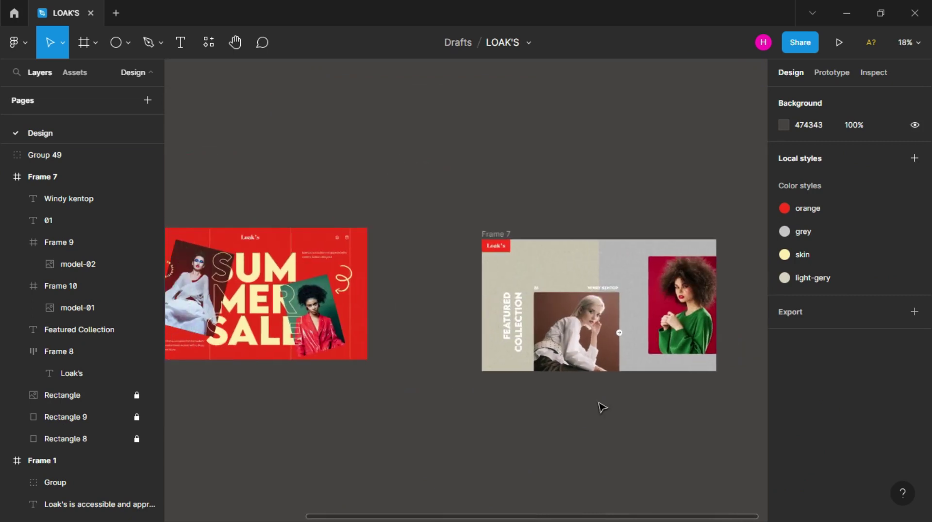
scroll(601, 406, left, 3)
scroll(592, 405, left, 1)
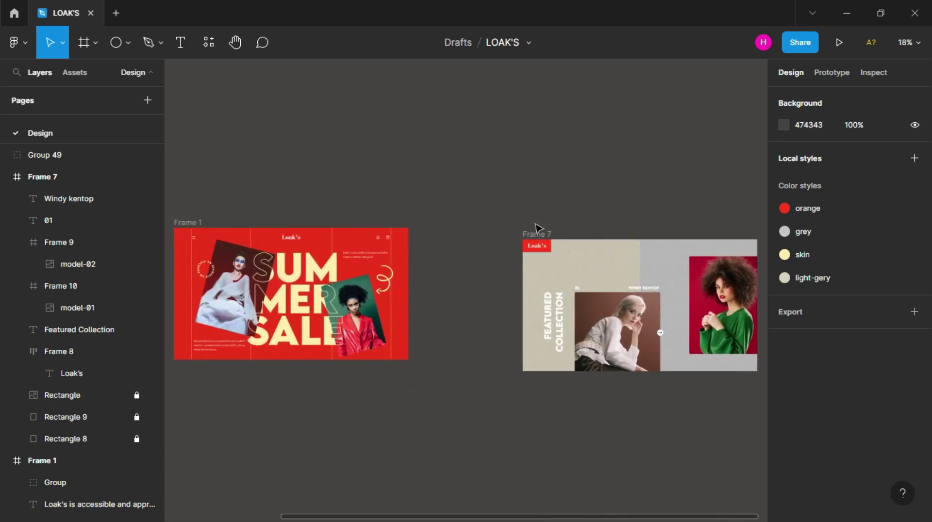
drag(536, 228, 437, 228)
scroll(250, 227, left, 1)
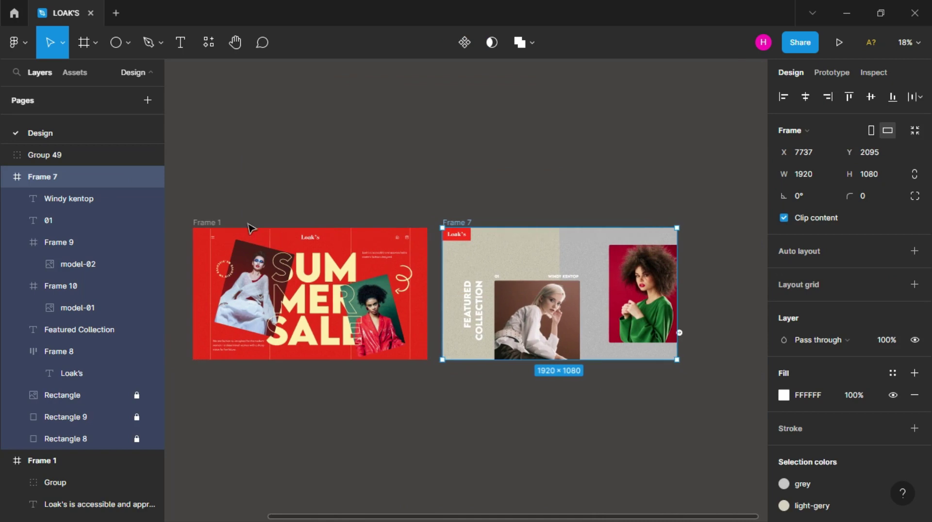
drag(191, 209, 724, 424)
scroll(672, 438, right, 3)
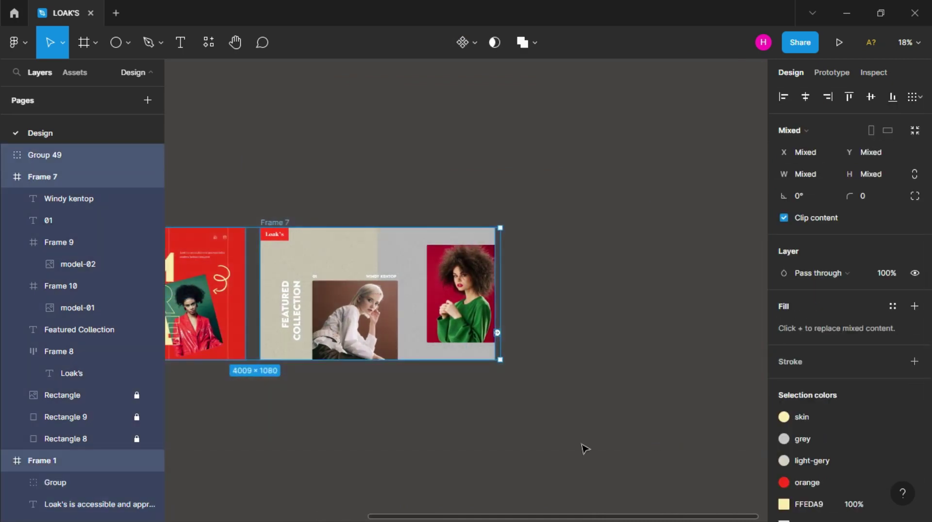
key(shift+2)
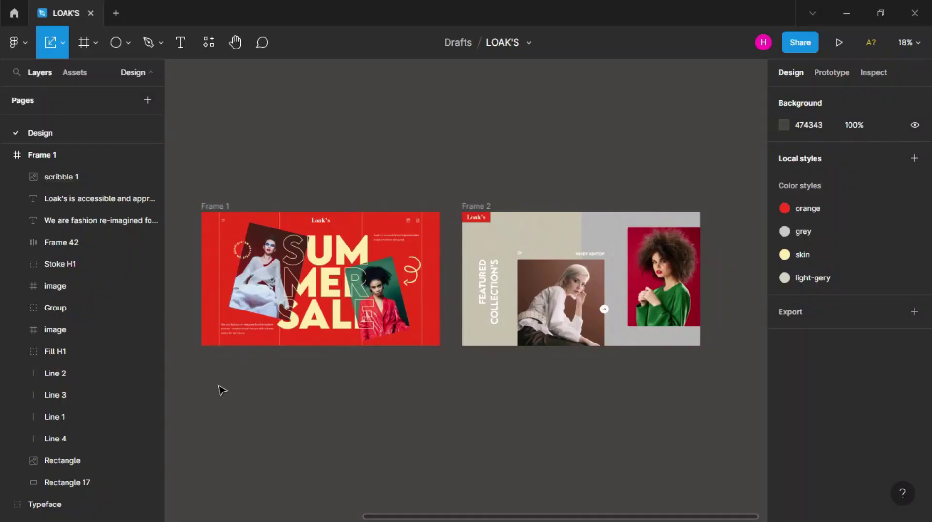
Duplicate the Summer Sale frame twice, placing copies Frame 3 and Frame 4 side by side
click(215, 210)
key(ctrl+d)
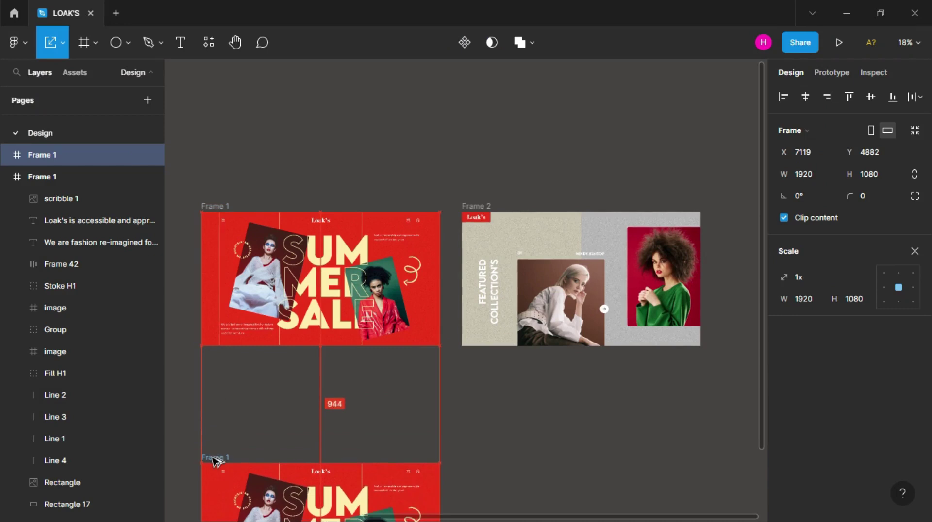
scroll(214, 461, down, 5)
click(217, 433)
scroll(214, 430, up, 2)
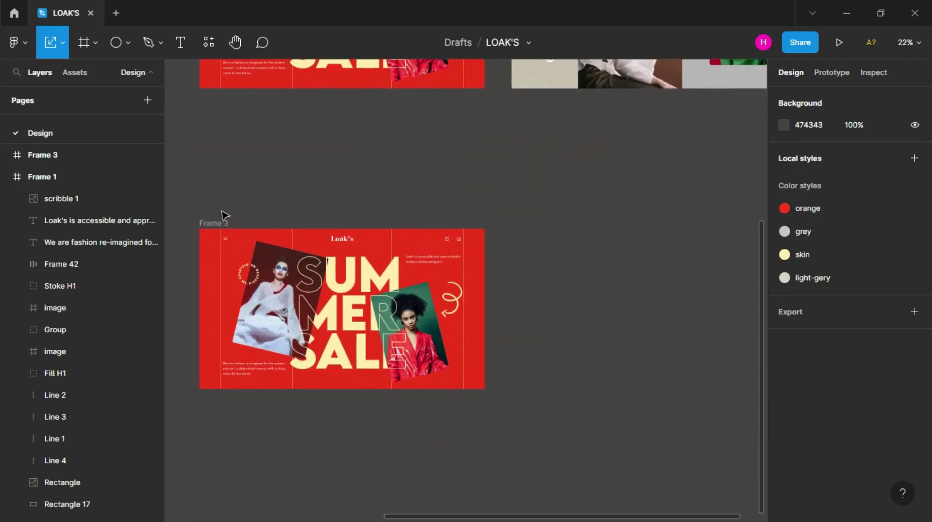
key(ctrl+d)
drag(583, 235, 566, 228)
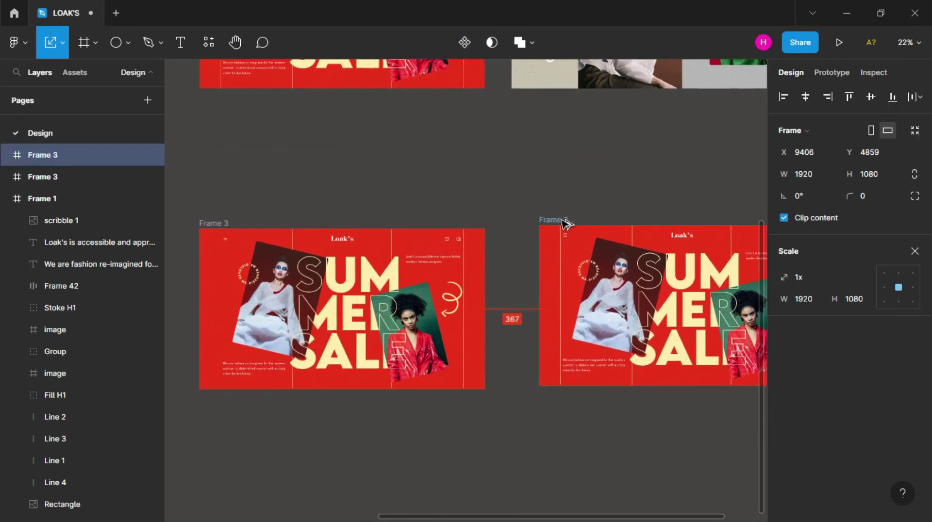
click(349, 212)
Move Frame 3's header bar and tagline above the frame and push the paragraph below it
scroll(235, 295, up, 3)
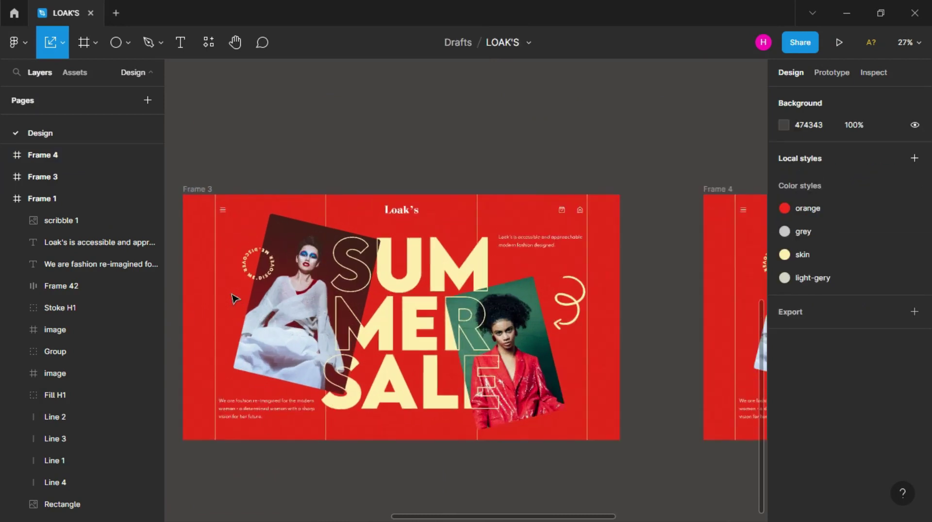
click(437, 202)
shift+click(602, 232)
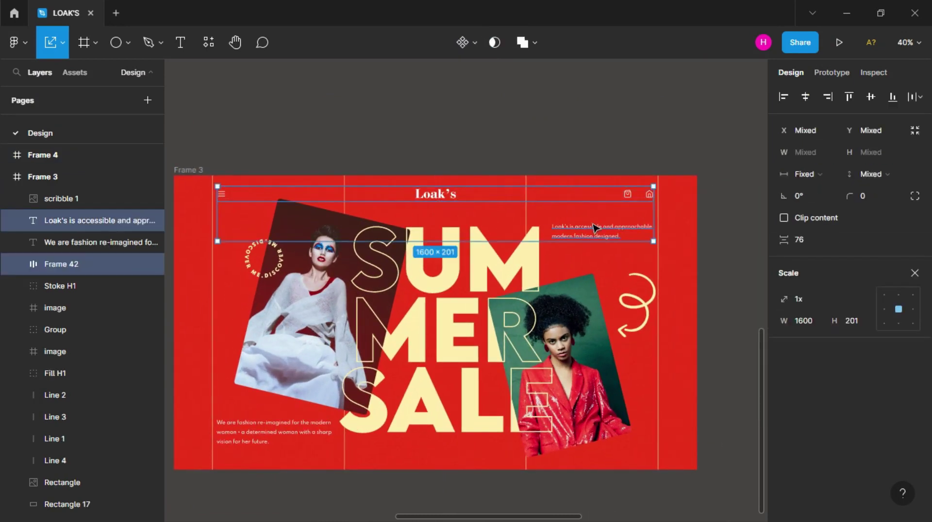
drag(597, 275, 596, 228)
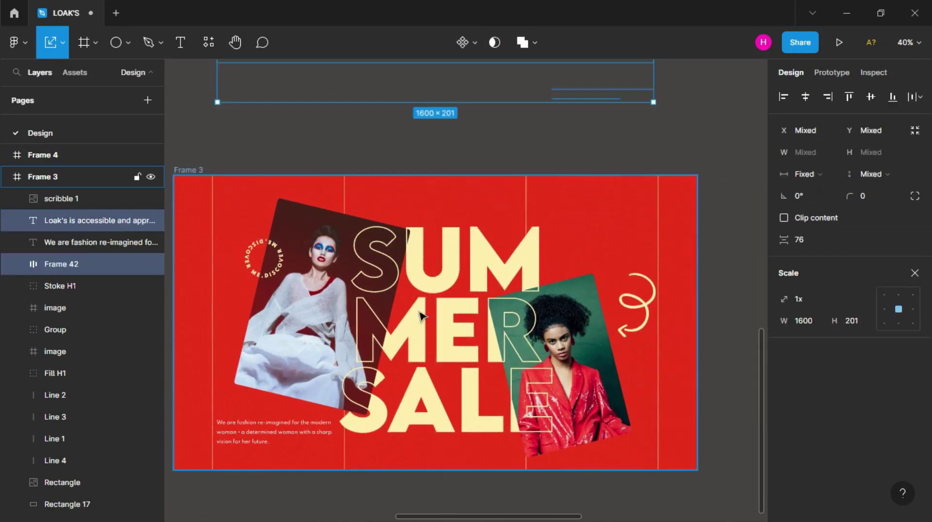
click(271, 440)
key(shift+Down)
key(shift+Down)
key(shift+Down)
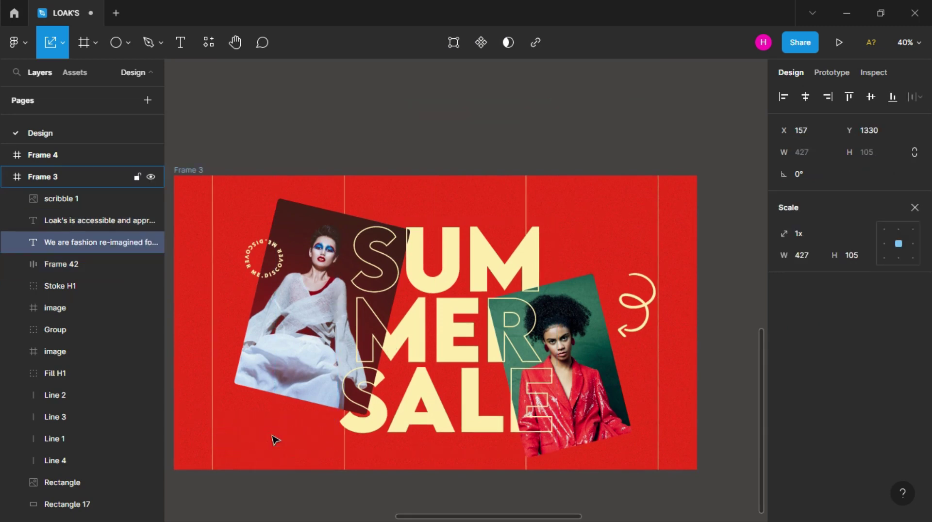
Straighten the green-background photo and the left photo to 0° rotation
click(583, 339)
shift+click(335, 233)
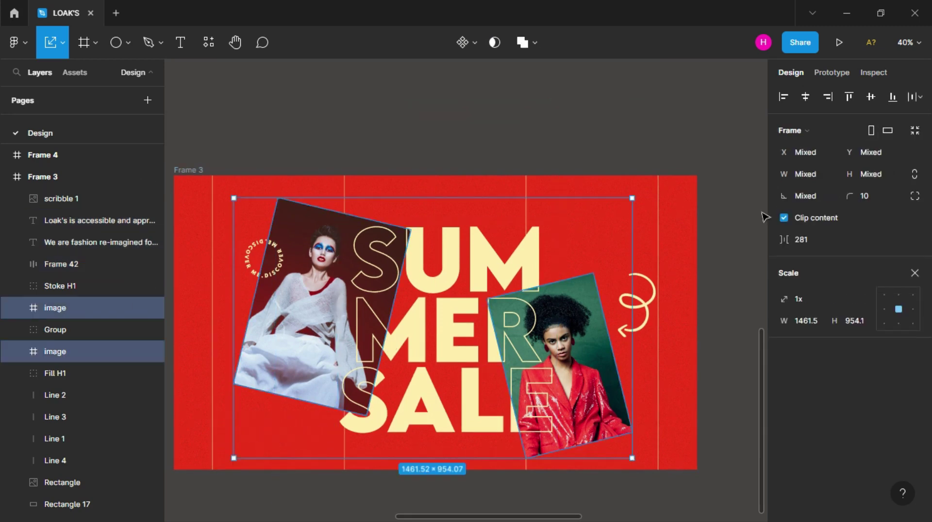
click(577, 487)
click(571, 405)
click(809, 190)
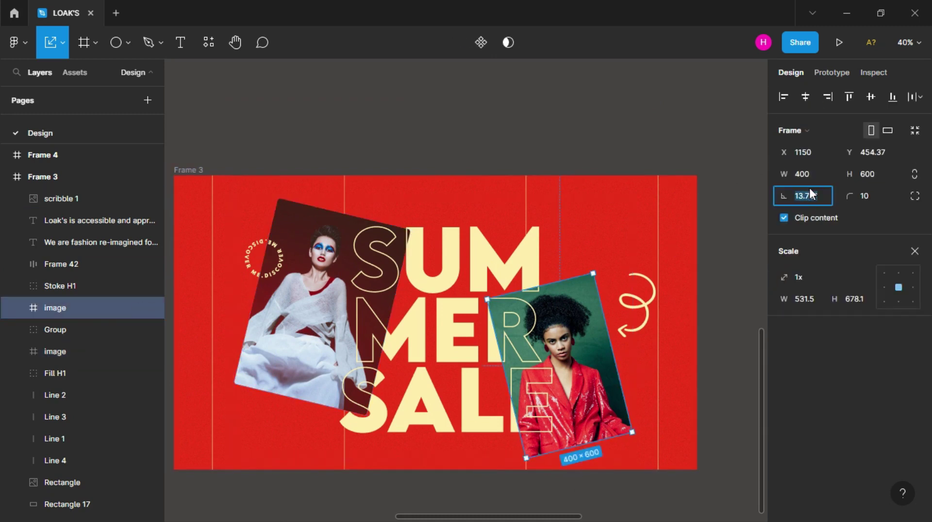
text(0)
key(Return)
click(62, 43)
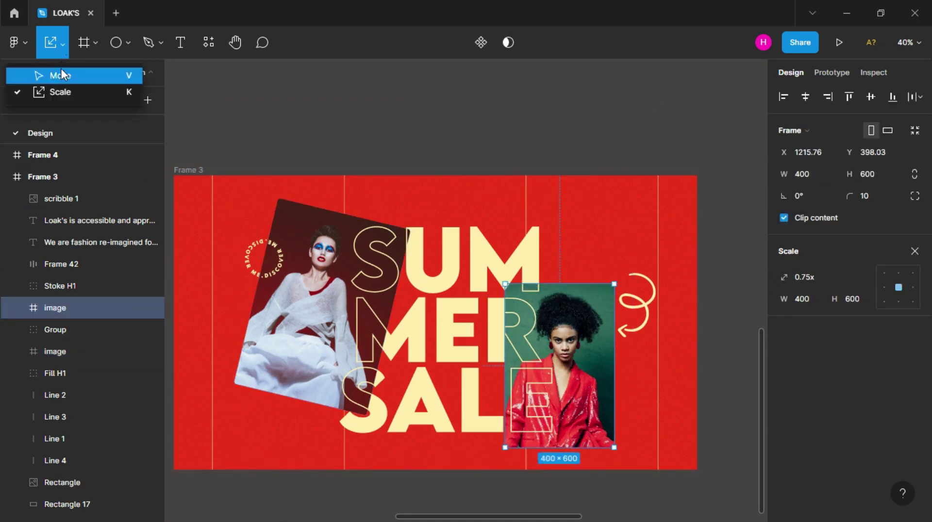
click(60, 73)
click(299, 348)
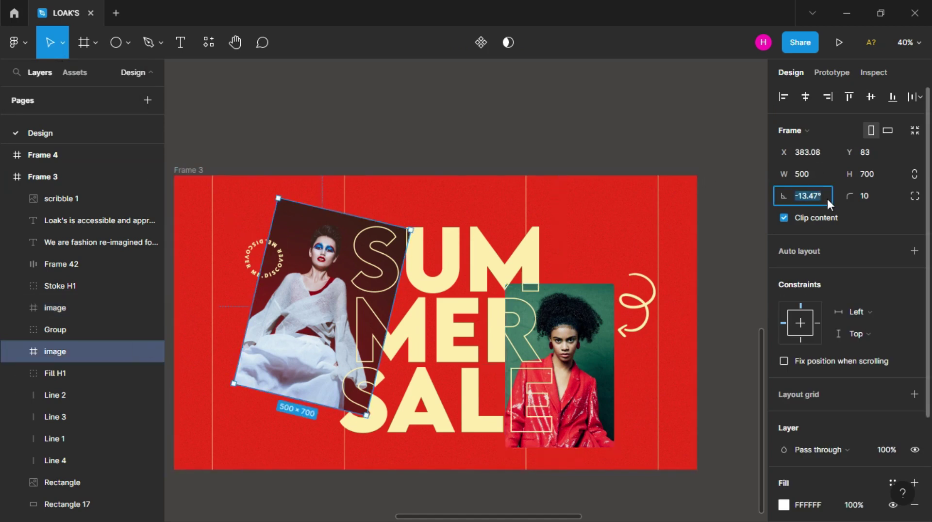
text(0)
key(Return)
Slide the green photo out past Frame 3's right edge and the left photo past its left edge
drag(559, 414, 575, 414)
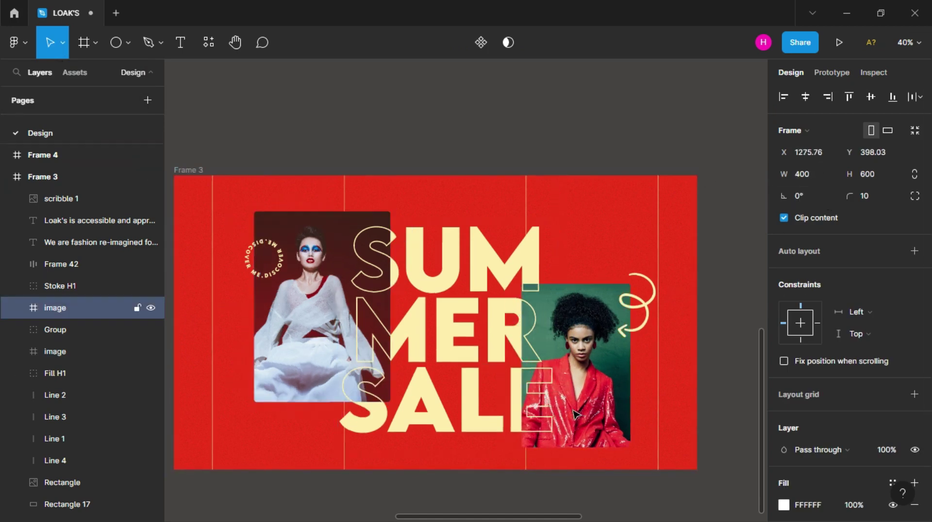
key(shift+Right)
key(shift+Right)
key(shift+Right)
key(shift+Right)
key(shift+Right)
key(shift+Right)
key(shift+Right)
key(shift+Right)
key(shift+Right)
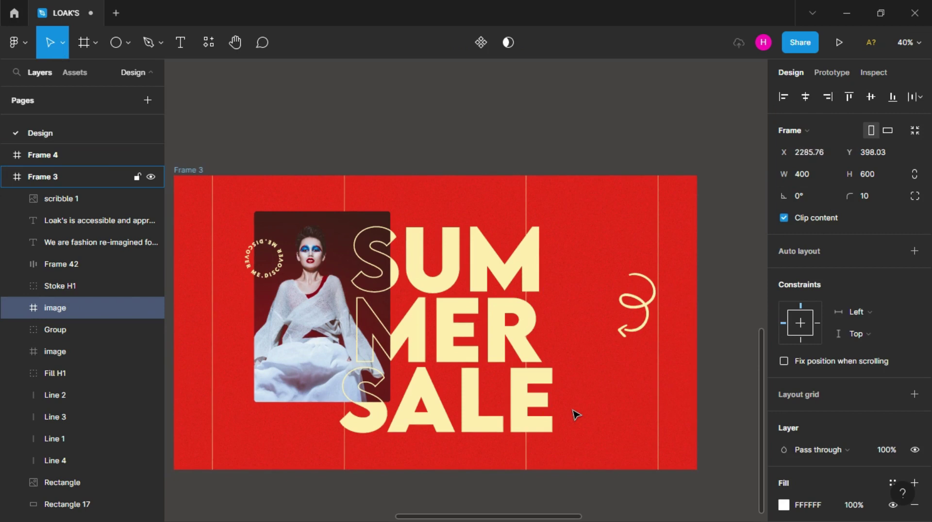
drag(383, 347, 289, 347)
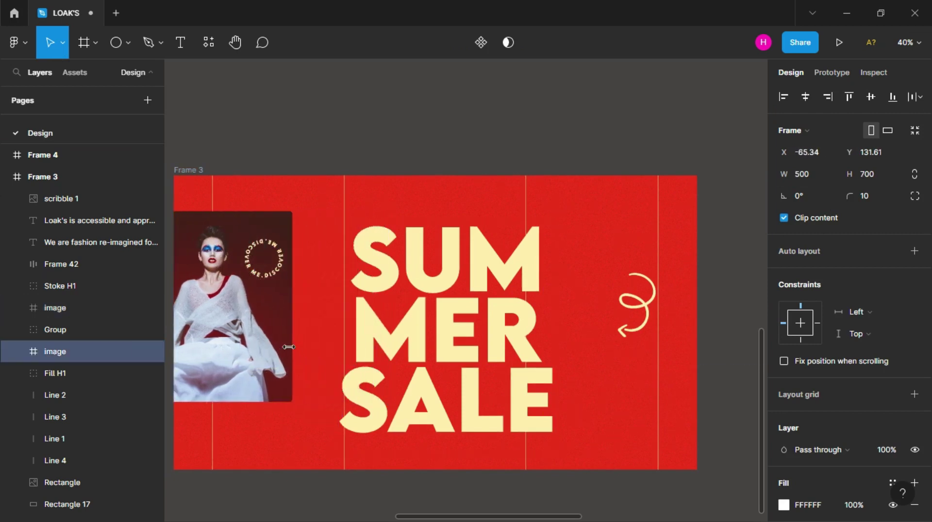
key(shift+Left)
key(shift+Left)
key(shift+Left)
key(shift+Left)
key(shift+Left)
key(shift+Left)
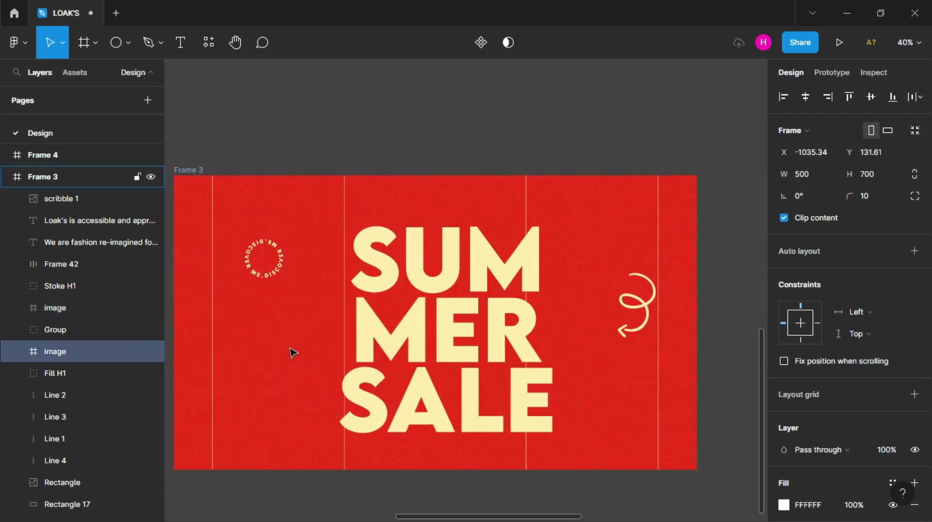
Align the four vertical lines onto a single centre line
click(213, 347)
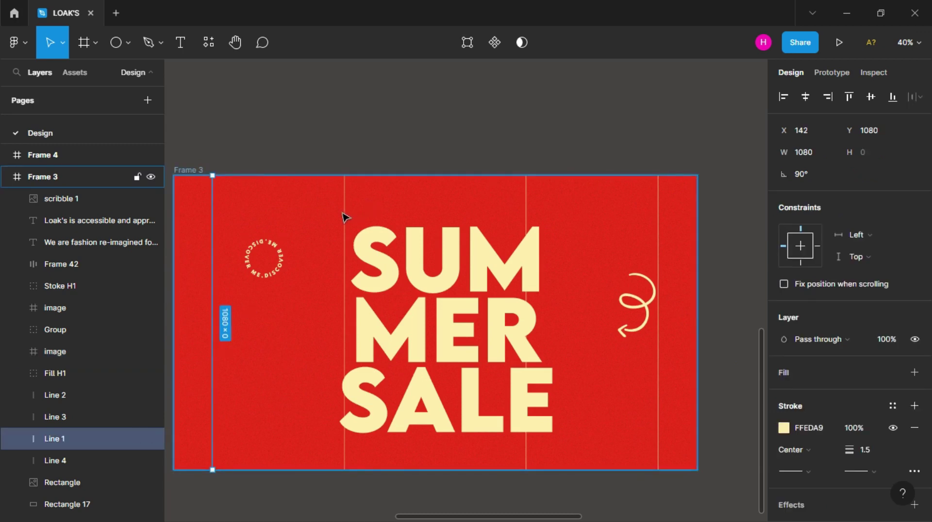
click(344, 217)
click(344, 217)
shift+click(212, 235)
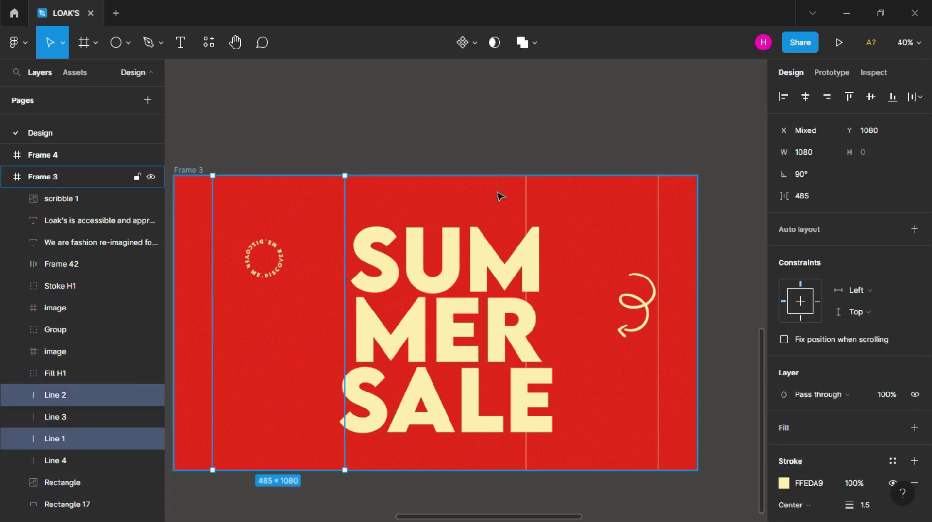
shift+click(527, 210)
shift+click(659, 214)
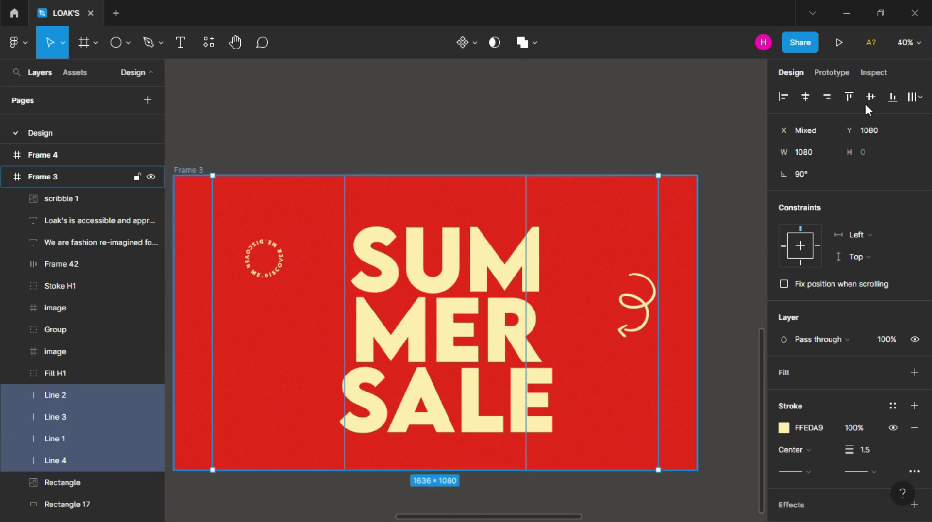
click(805, 96)
Tilt the scribble to about -10.94° and select it with the SUMMER SALE title and badge
click(636, 301)
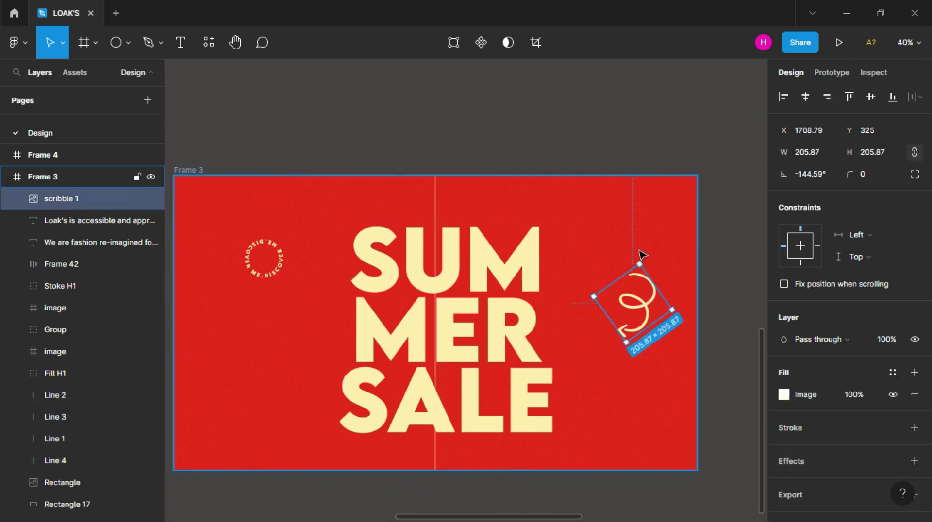
drag(642, 255, 591, 330)
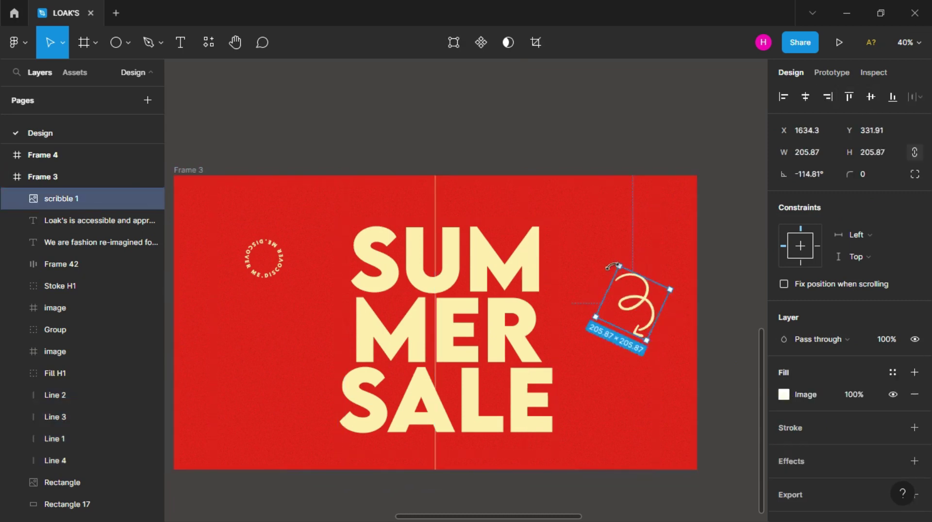
click(496, 354)
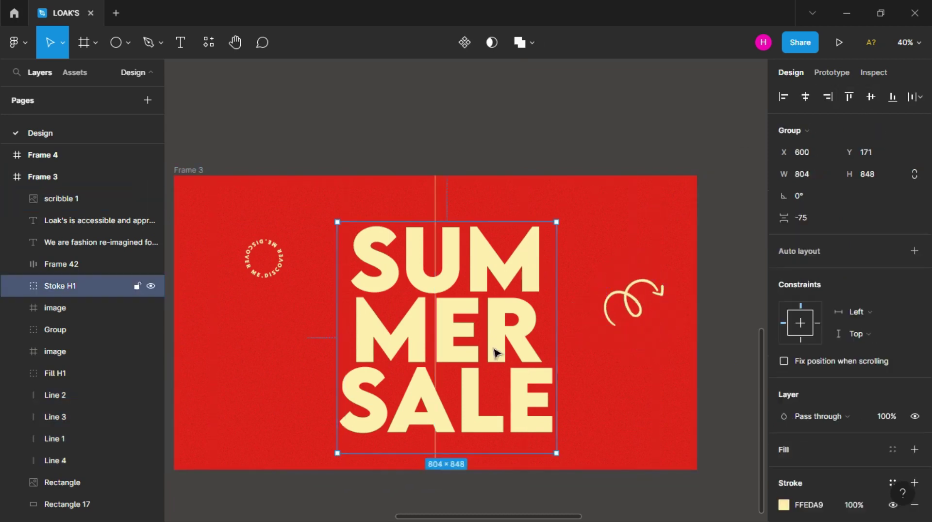
shift+click(281, 268)
shift+click(631, 301)
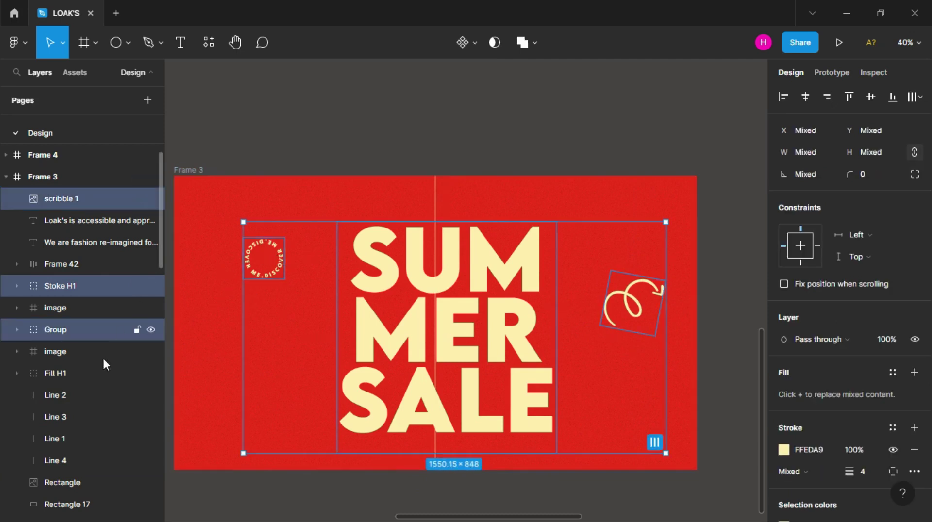
Scale the Fill H1, Stoke H1, badge Group and scribble 1 layers up together by about 2.38×
click(95, 374)
key(shift+Tab)
key(shift+Tab)
key(Escape)
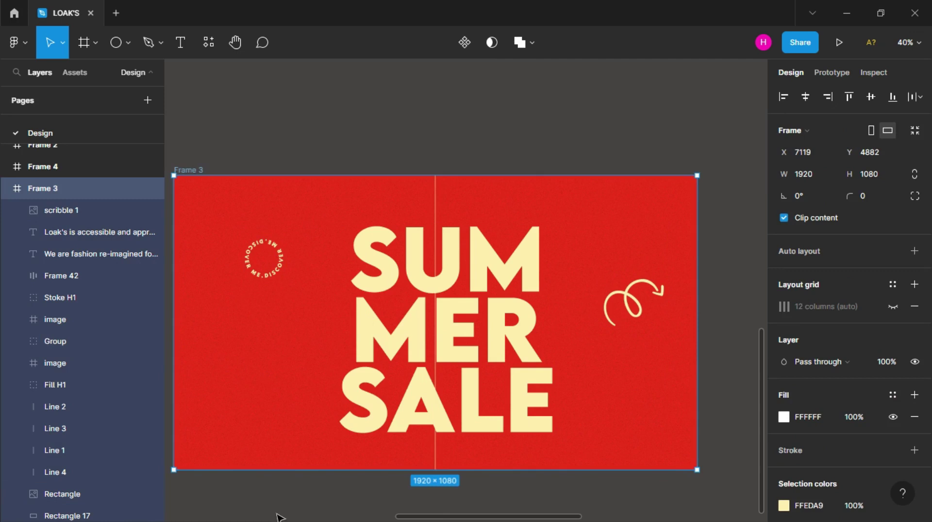
key(Escape)
click(90, 342)
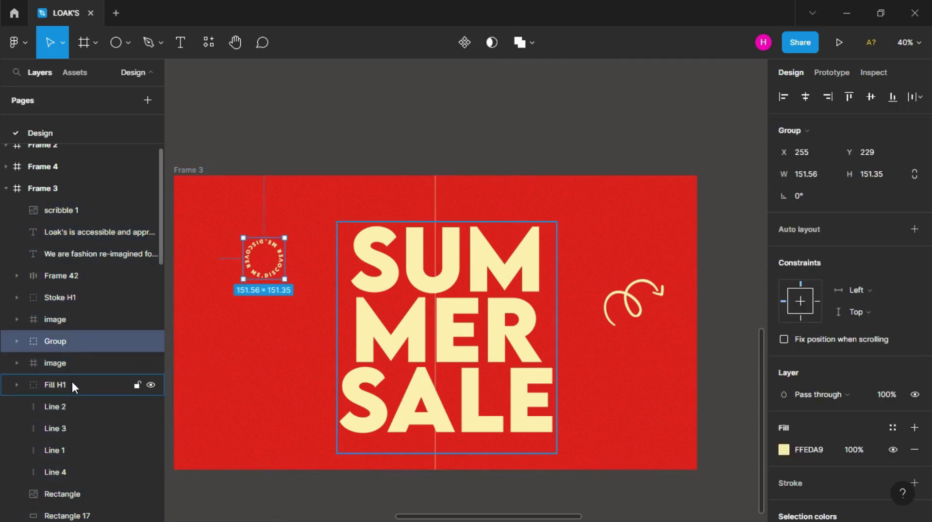
shift+click(71, 384)
shift+click(88, 298)
shift+click(103, 213)
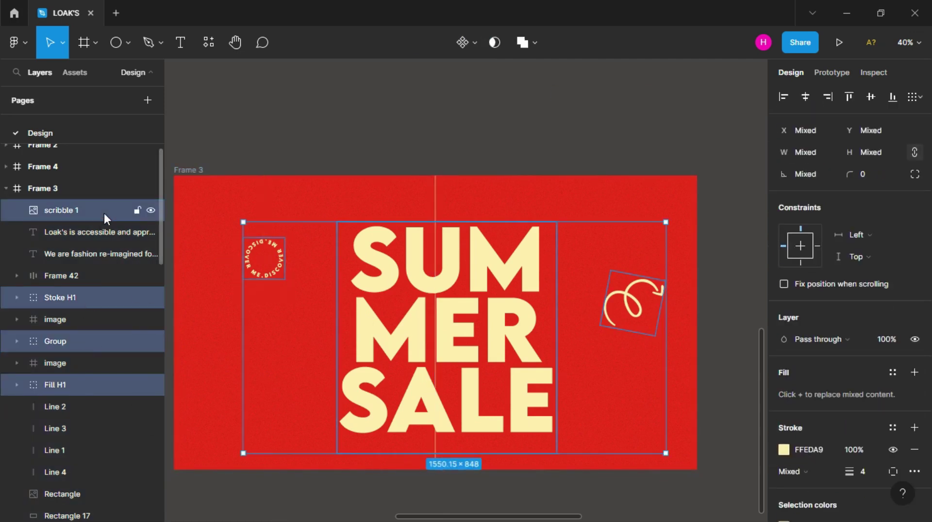
click(62, 42)
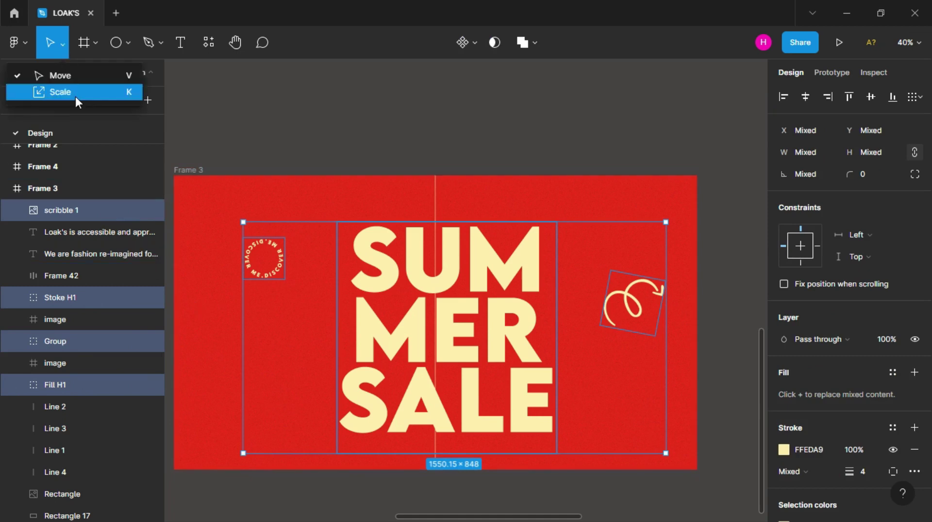
click(76, 94)
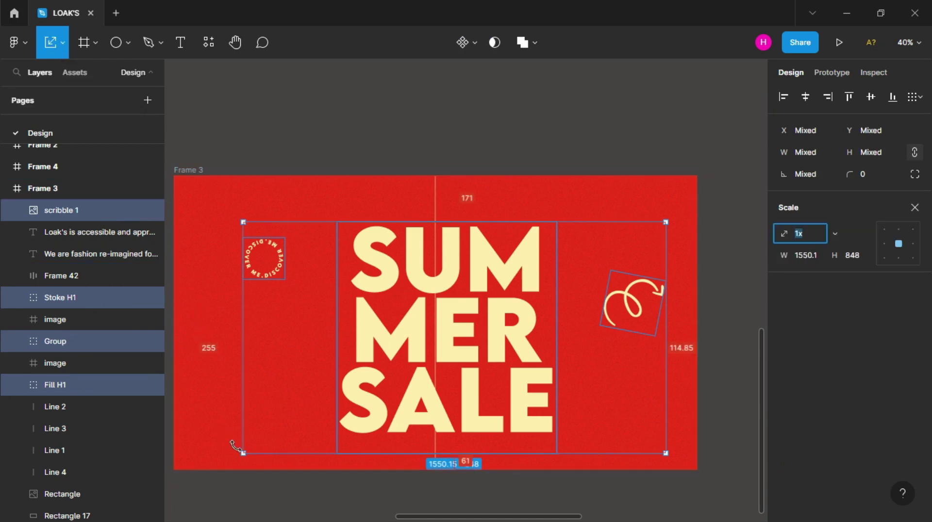
mouse_move(241, 452)
mouse_down()
mouse_move(165, 519)
mouse_move(415, 325)
mouse_up()
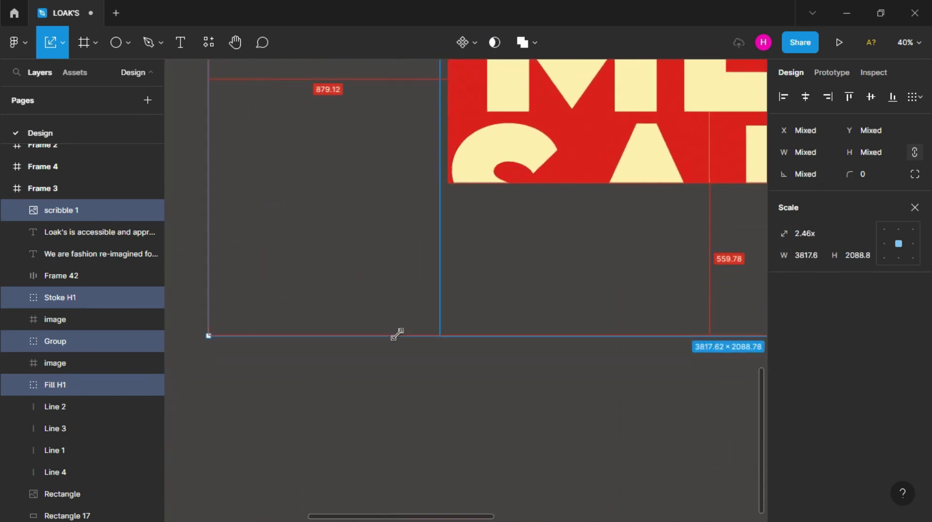
ctrl+scroll(413, 324, down, 5)
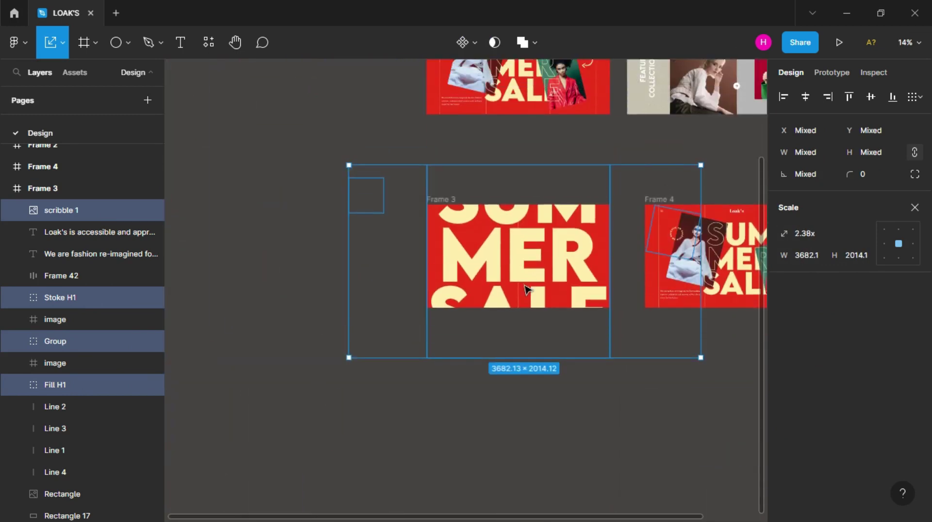
Set the enlarged lettering and decorations to 0% layer opacity
click(62, 42)
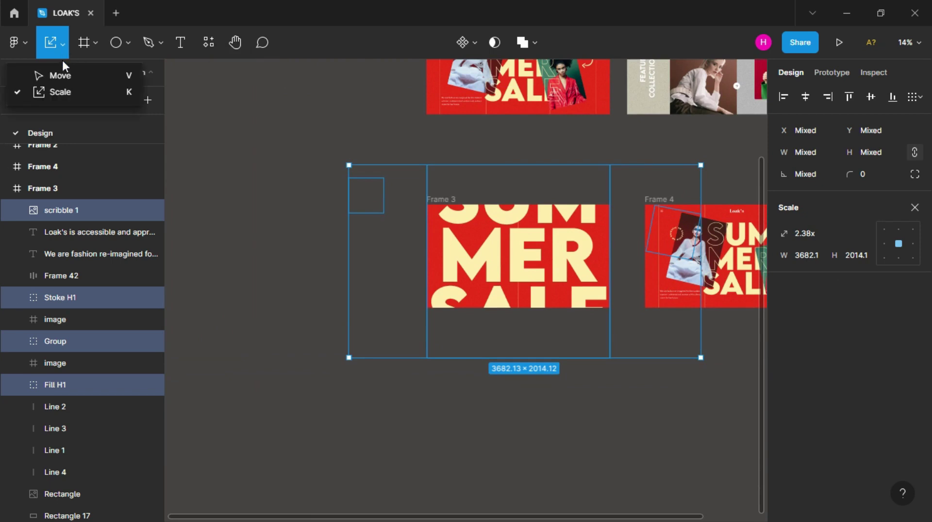
click(48, 74)
text(0)
key(Return)
Shift Frame 3 left and set it as the prototype's flow starting point
click(544, 440)
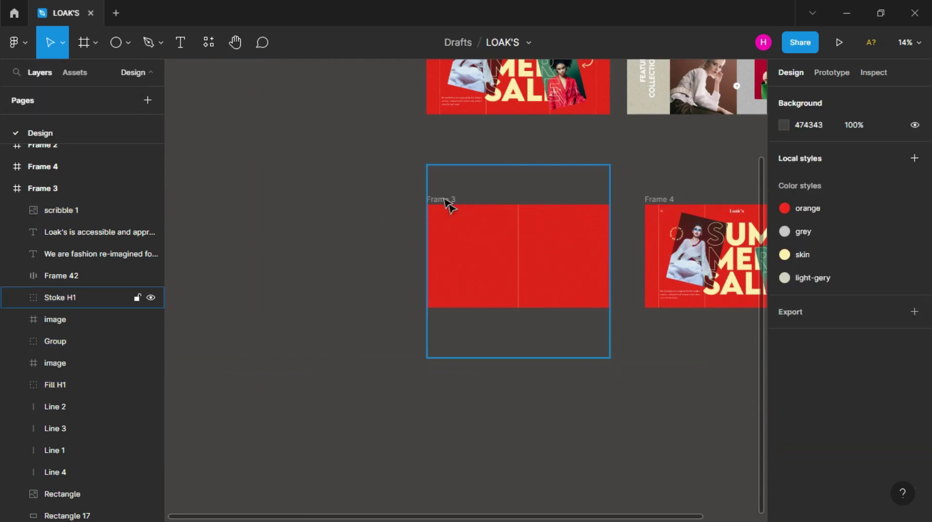
drag(427, 200, 302, 200)
click(439, 183)
click(832, 72)
click(330, 202)
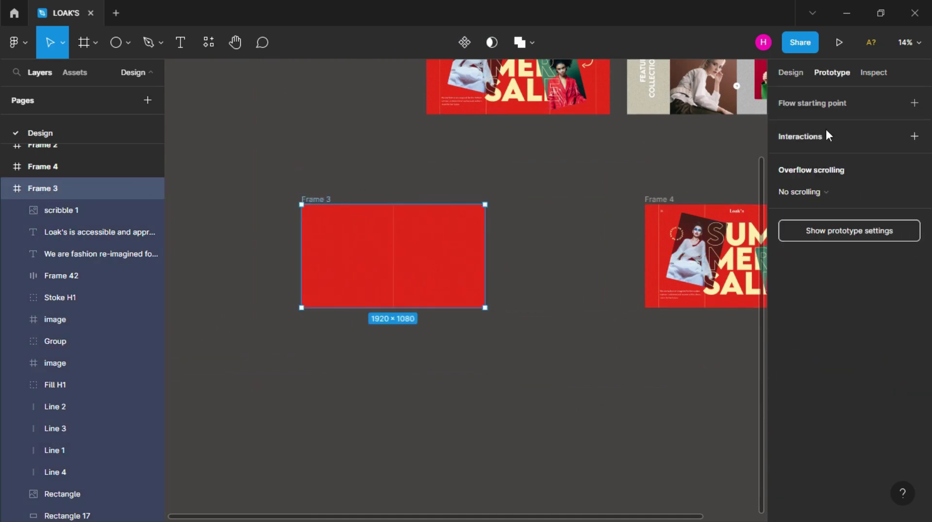
click(914, 103)
Link Frame 3 to Frame 4 with an After delay trigger of 1ms
click(914, 158)
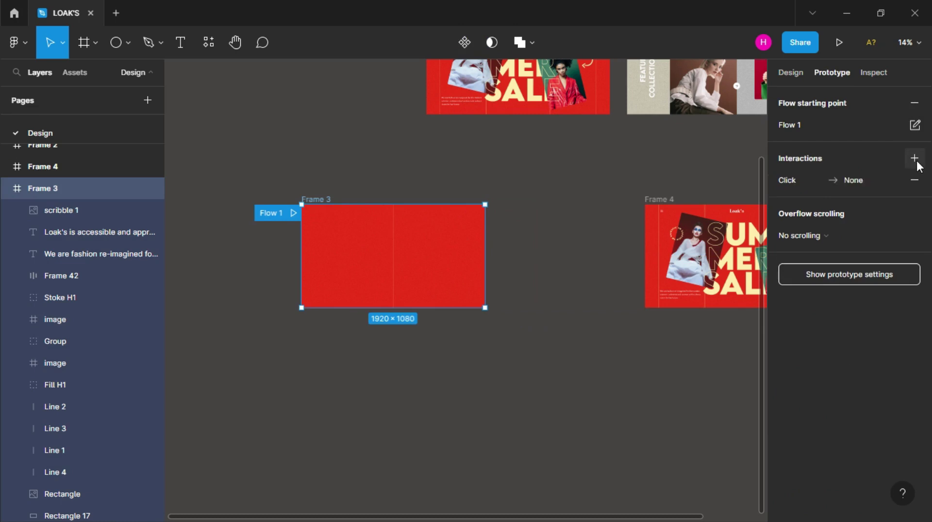
drag(485, 256, 651, 257)
click(655, 215)
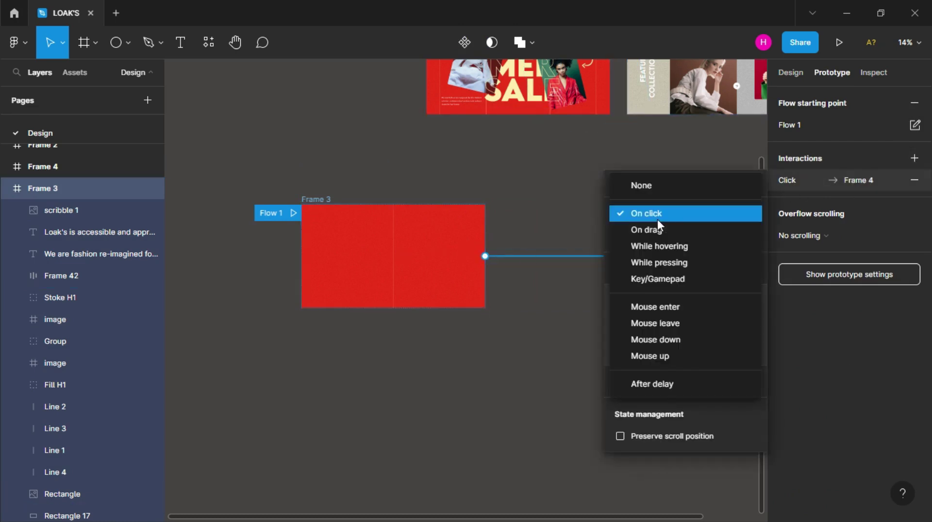
click(659, 389)
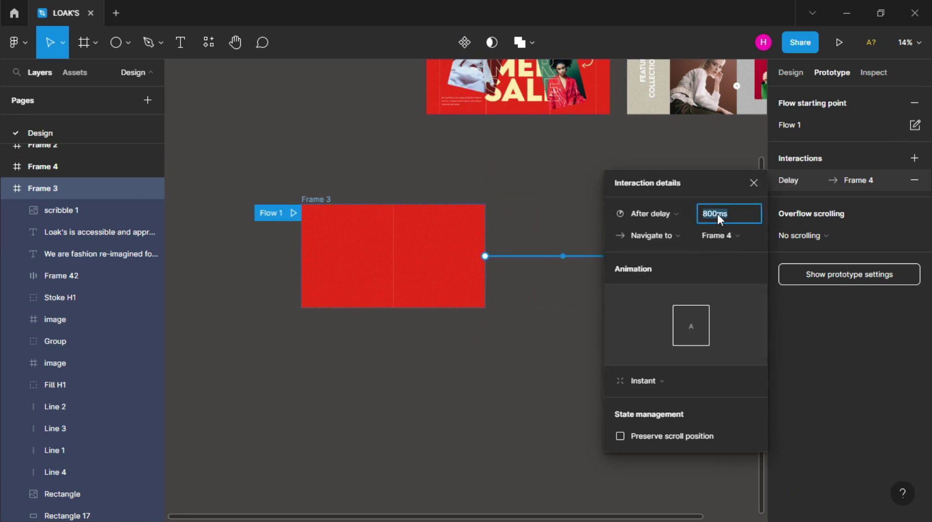
text(s)
key(Return)
Use Smart animate with Gentle easing over 1500ms, then preview the prototype
click(657, 381)
click(657, 392)
click(653, 405)
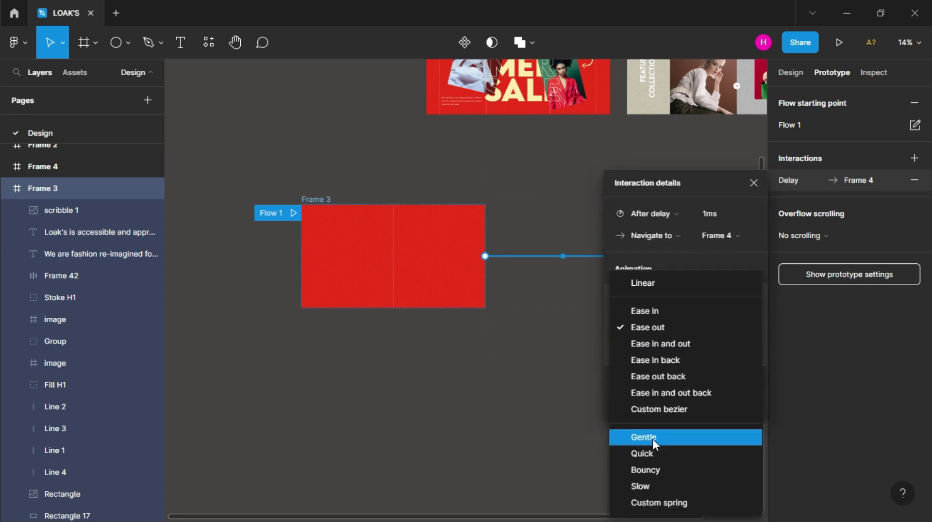
click(652, 439)
click(727, 403)
text(1500)
key(Return)
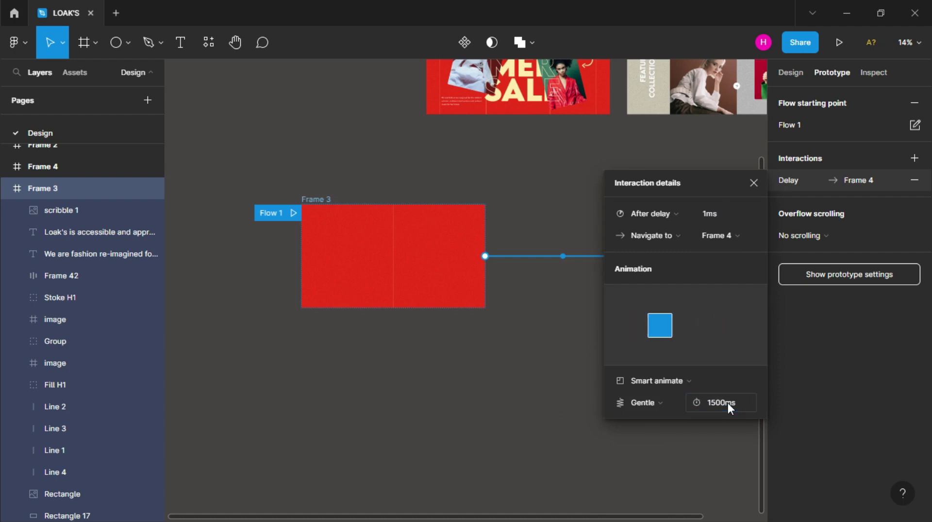
click(753, 183)
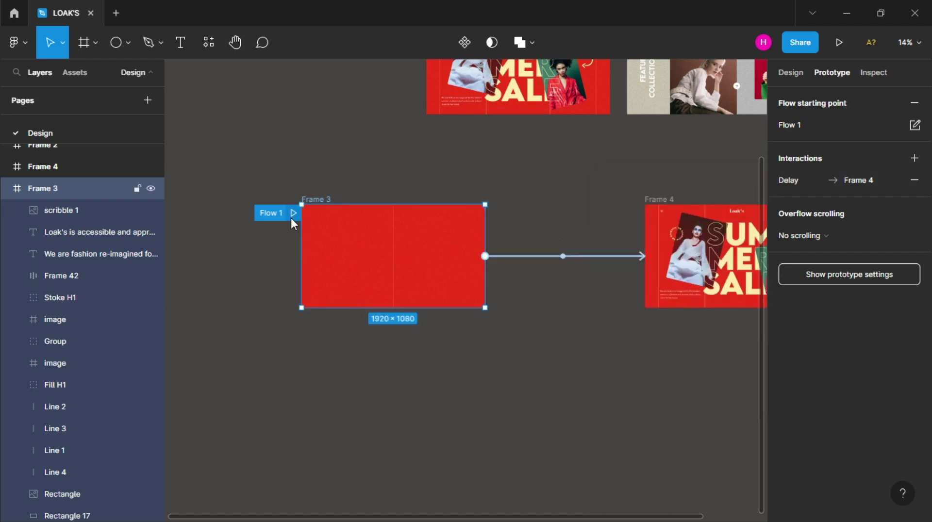
click(291, 218)
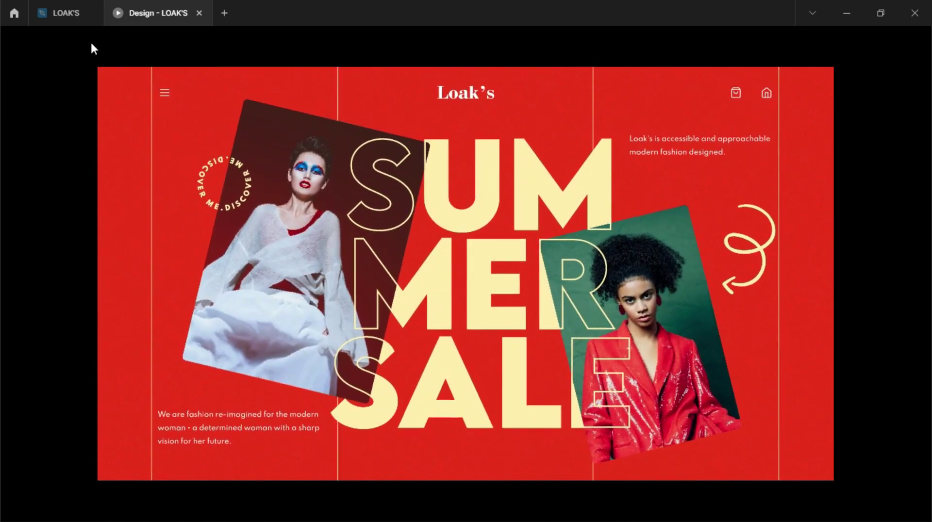
Change the delay interaction's animation duration to 3000ms and replay the Flow 1 presentation
click(92, 19)
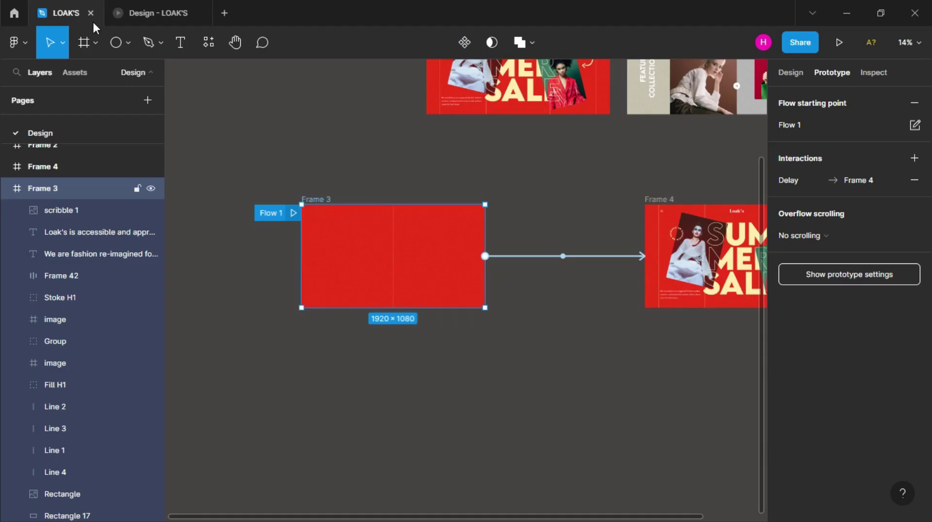
click(572, 256)
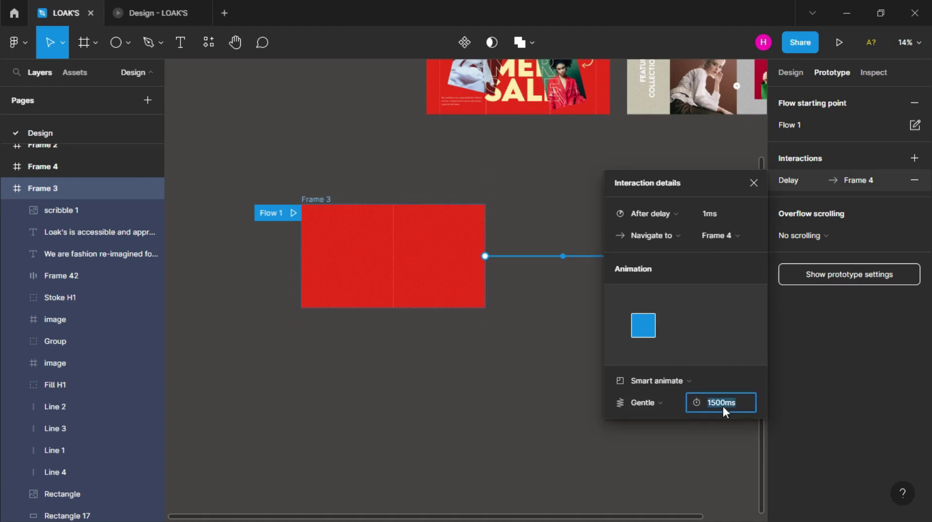
key(Return)
click(427, 435)
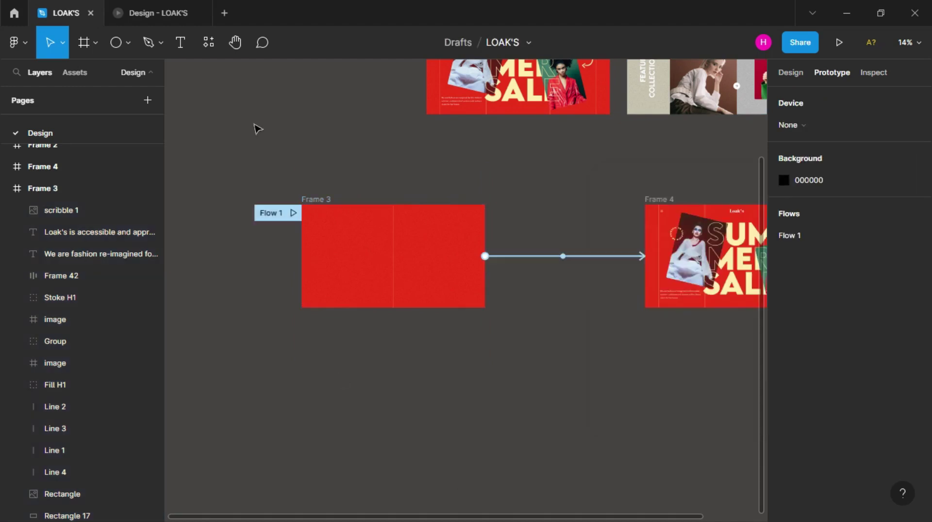
click(173, 7)
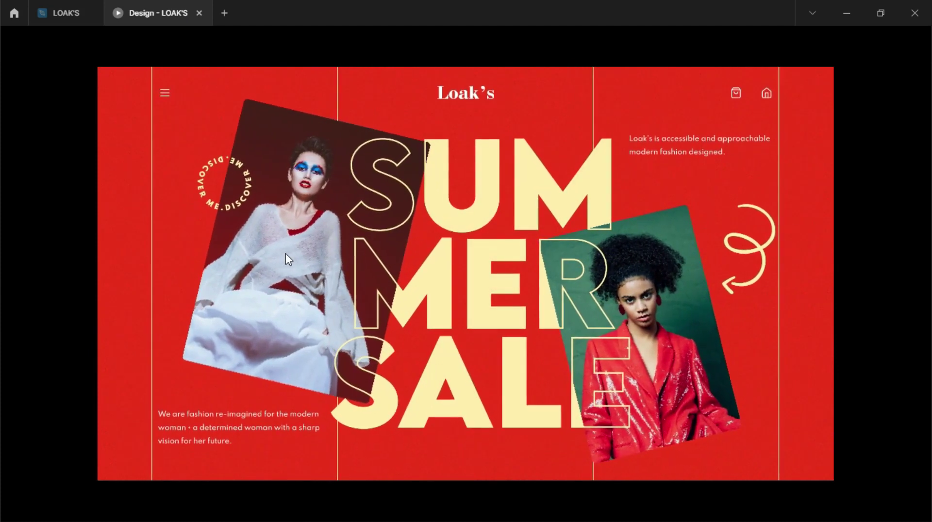
key(ctrl+shift+Tab)
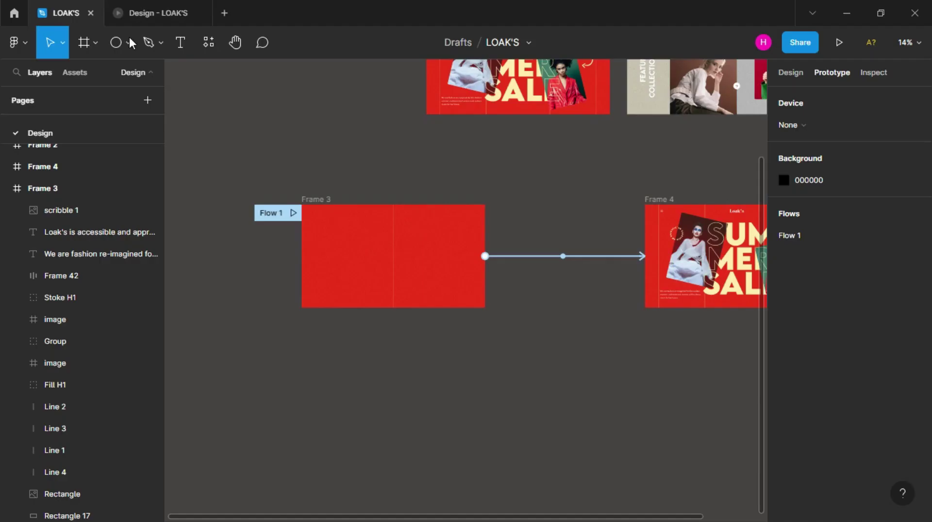
Alt-drag a copy of Frame 2 to the right of Frame 4, creating Frame 5
scroll(465, 358, right, 1)
scroll(466, 358, right, 3)
scroll(465, 358, right, 3)
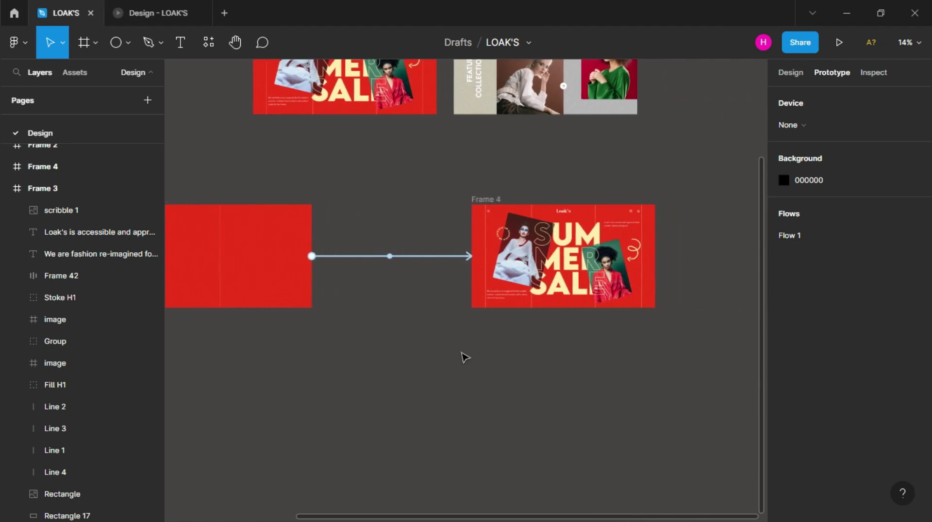
click(797, 75)
scroll(631, 226, right, 4)
scroll(524, 155, up, 4)
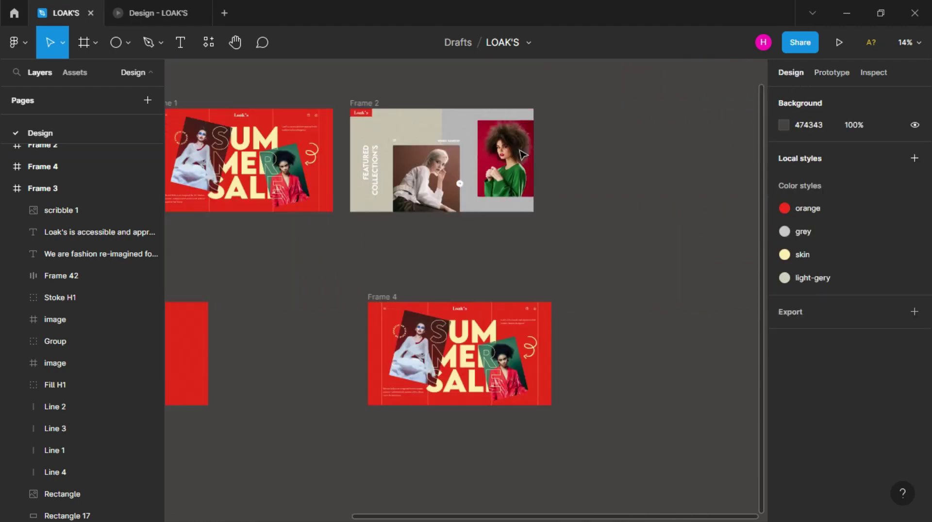
mouse_move(374, 116)
mouse_down()
mouse_move(655, 247)
mouse_move(670, 327)
mouse_move(658, 312)
mouse_move(669, 311)
mouse_up()
click(579, 370)
Alt-drag a copy of Frame 5 below Frame 4, creating Frame 6
scroll(609, 227, down, 4)
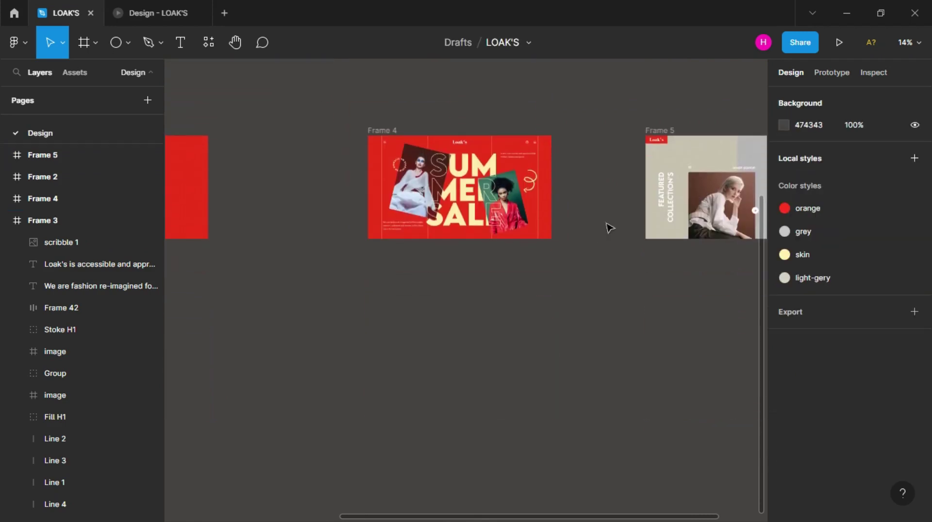
click(397, 132)
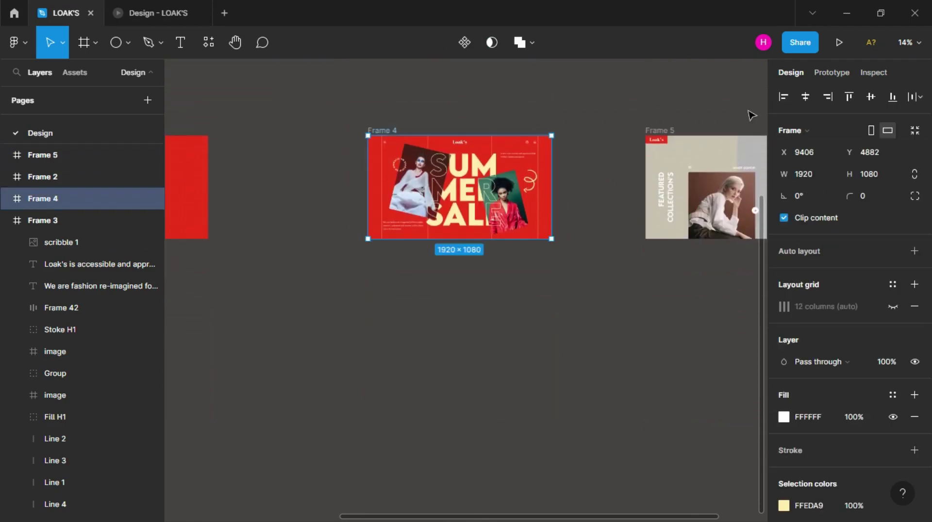
click(674, 131)
drag(673, 133, 394, 270)
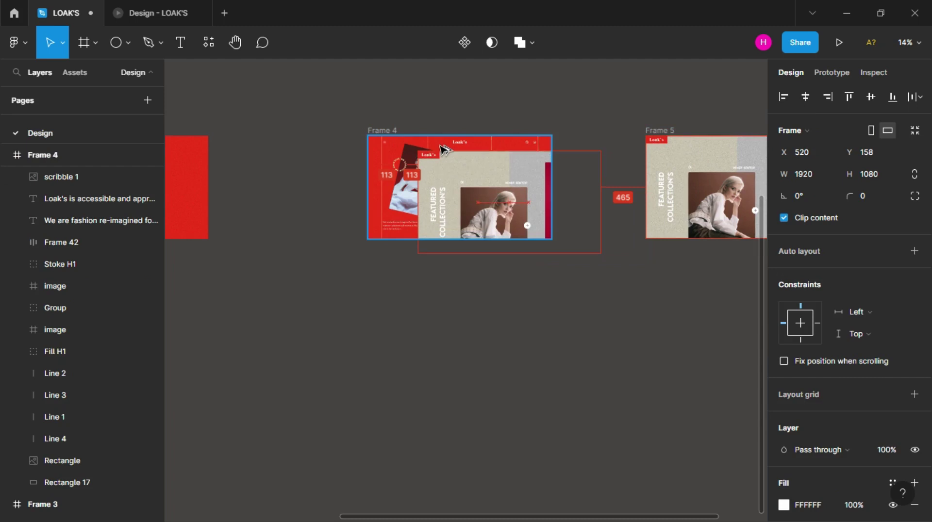
Push Frame 6's heading, left photo and green-sweater photo out of the frame
ctrl+scroll(394, 270, up, 4)
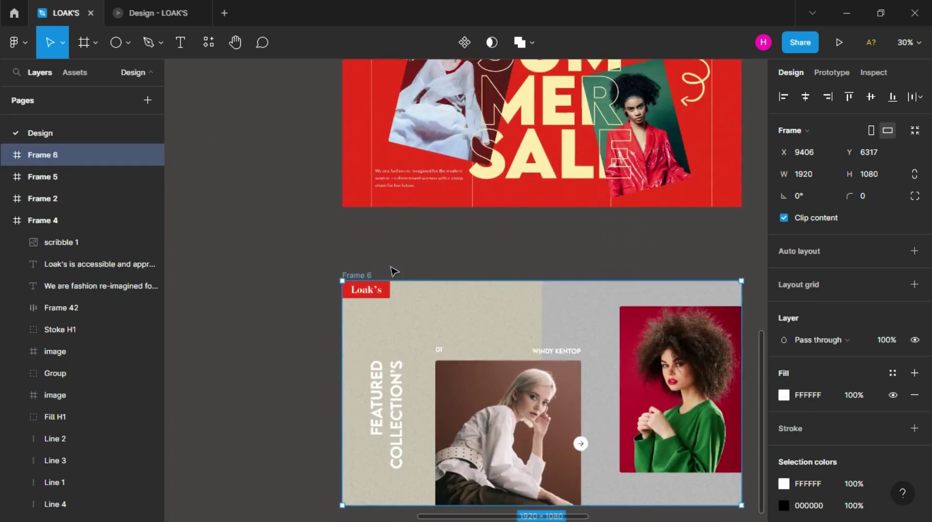
scroll(392, 270, down, 3)
click(359, 153)
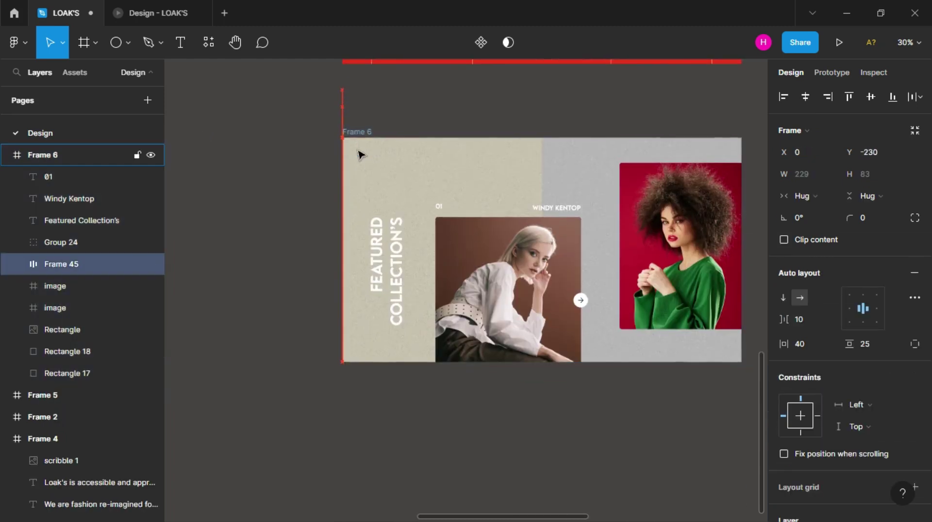
click(398, 281)
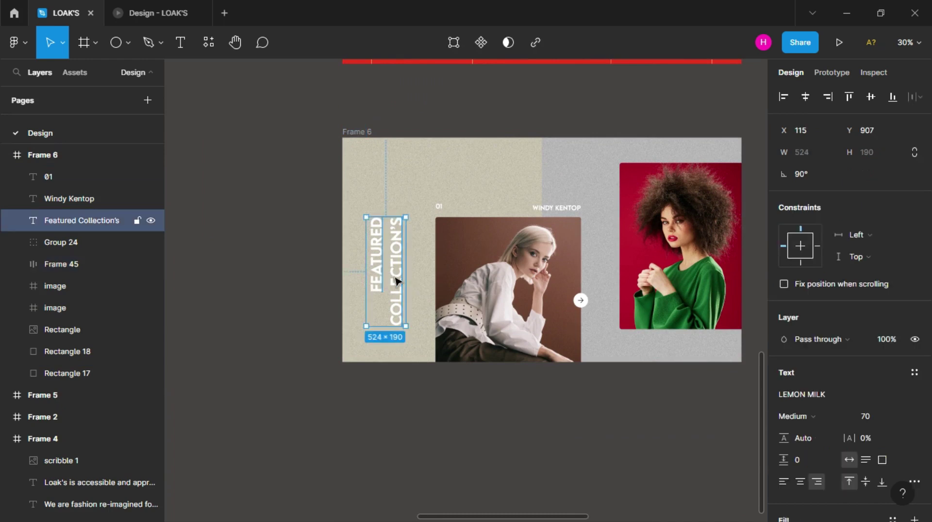
shift+click(503, 281)
key(shift+Down)
key(shift+Down)
key(shift+Down)
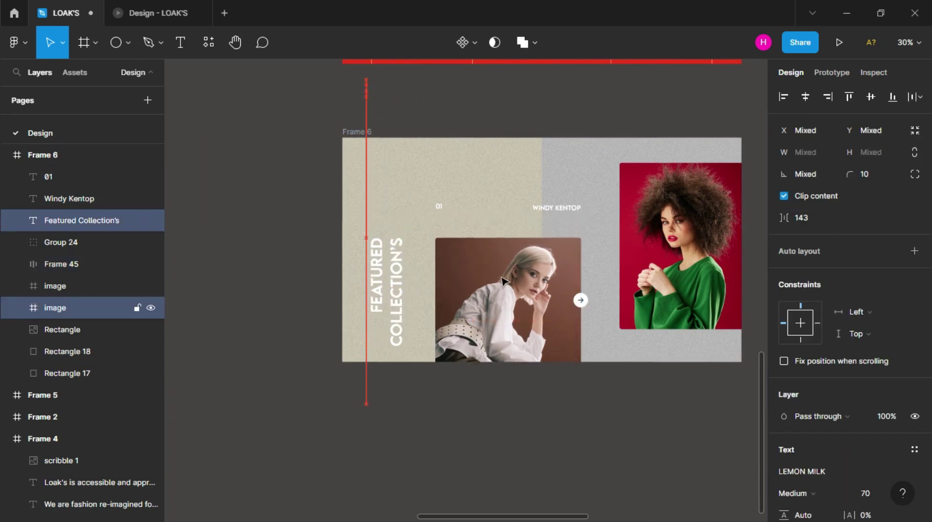
key(shift+Down)
key(shift+Down)
key(shift+Down)
key(shift+Down)
key(shift+Down)
key(shift+Down)
key(shift+Down)
key(shift+Down)
key(shift+Down)
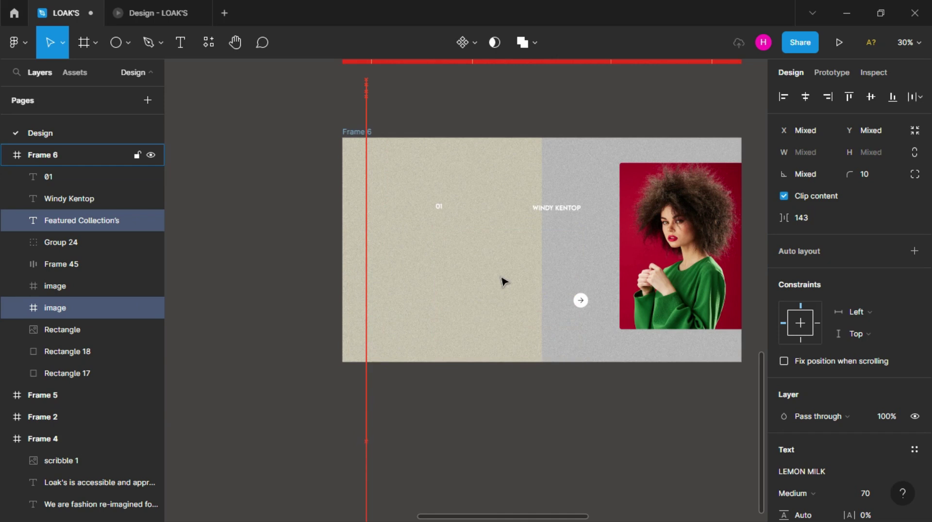
click(650, 245)
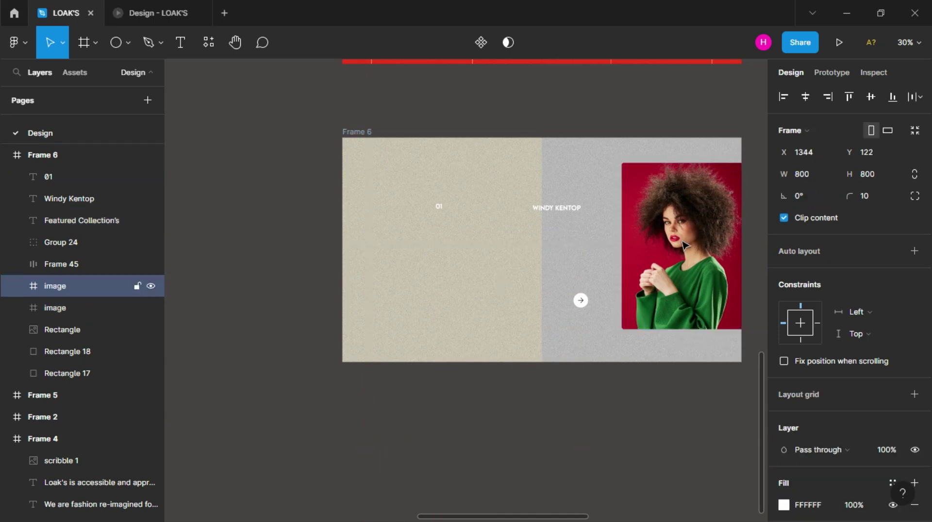
drag(649, 245, 685, 245)
key(shift+Right)
key(shift+Right)
key(shift+Right)
key(shift+Right)
key(shift+Right)
key(shift+Right)
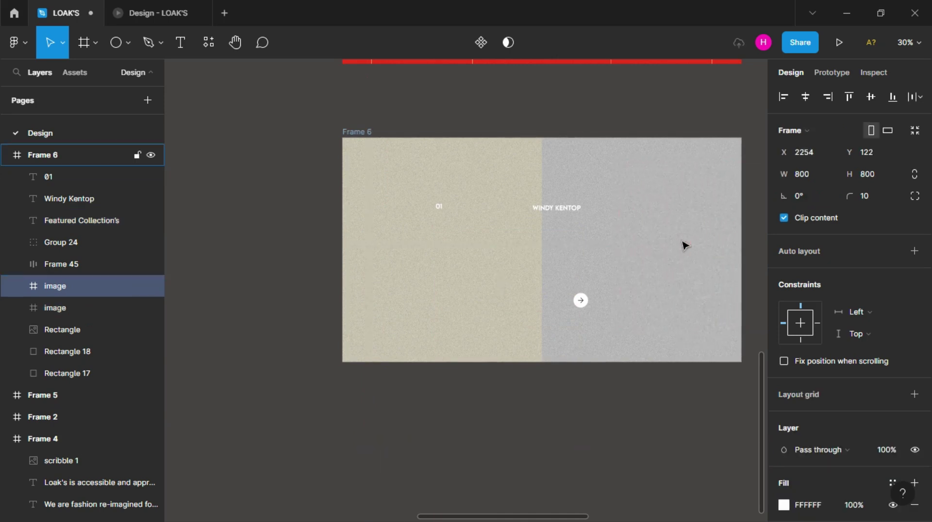
Scale the round arrow button up to 174×174
click(585, 304)
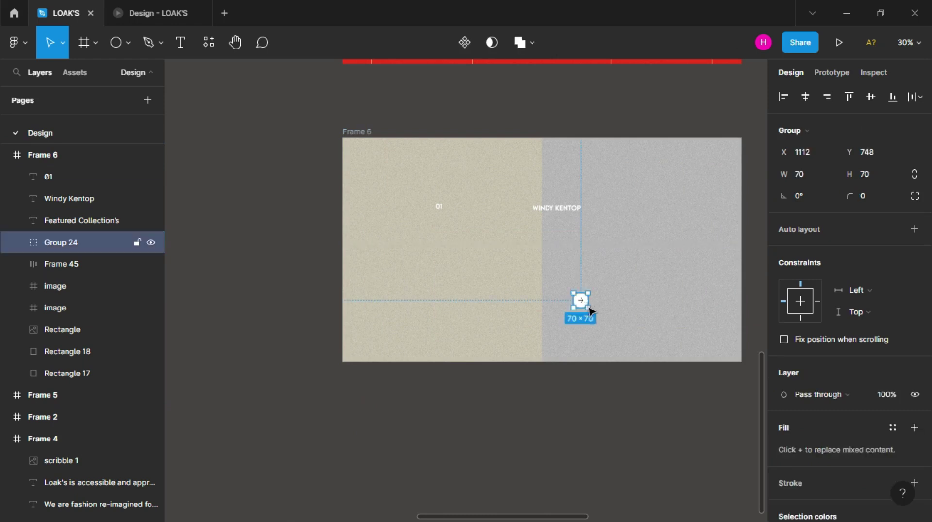
click(63, 42)
click(56, 91)
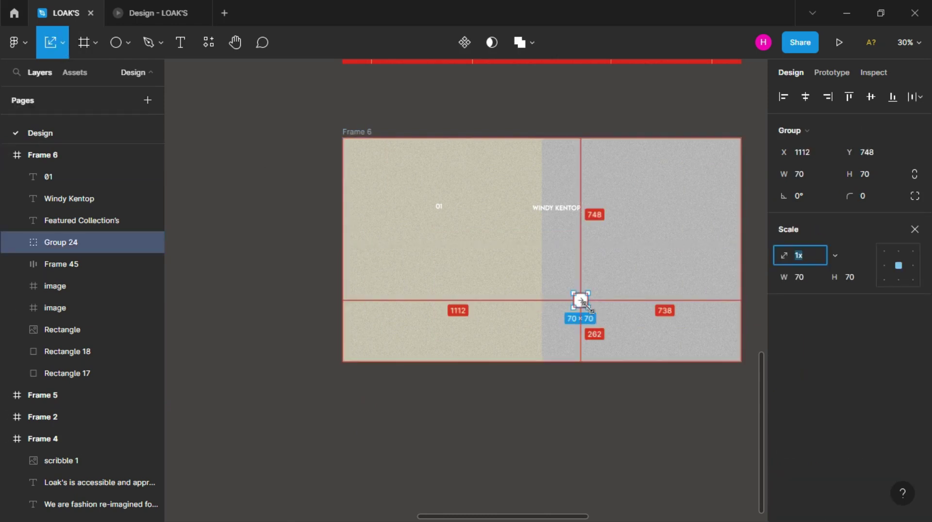
scroll(587, 307, up, 5)
drag(591, 307, 614, 327)
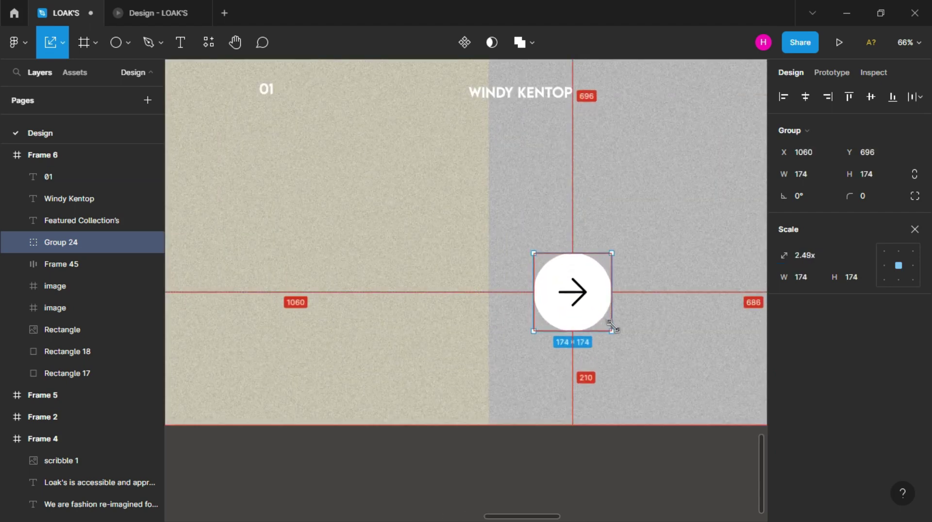
scroll(614, 325, down, 5)
Move the Windy Kentop and 01 labels above Frame 6 and the arrow button to its bottom
click(571, 205)
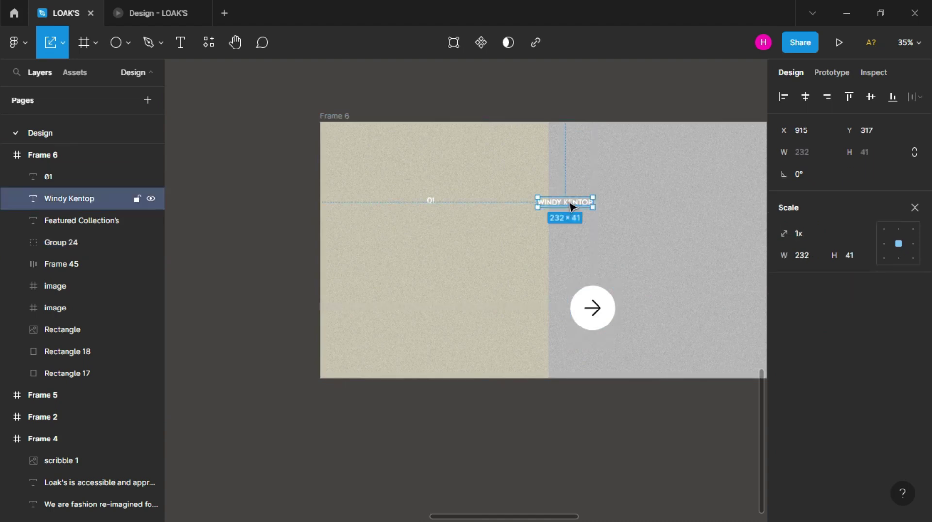
drag(572, 206, 688, 166)
drag(736, 137, 738, 133)
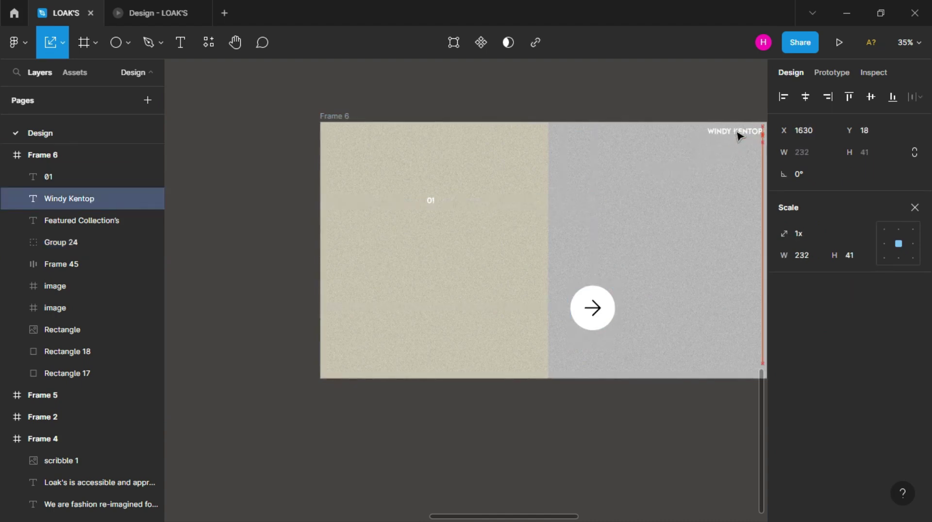
drag(431, 202, 340, 136)
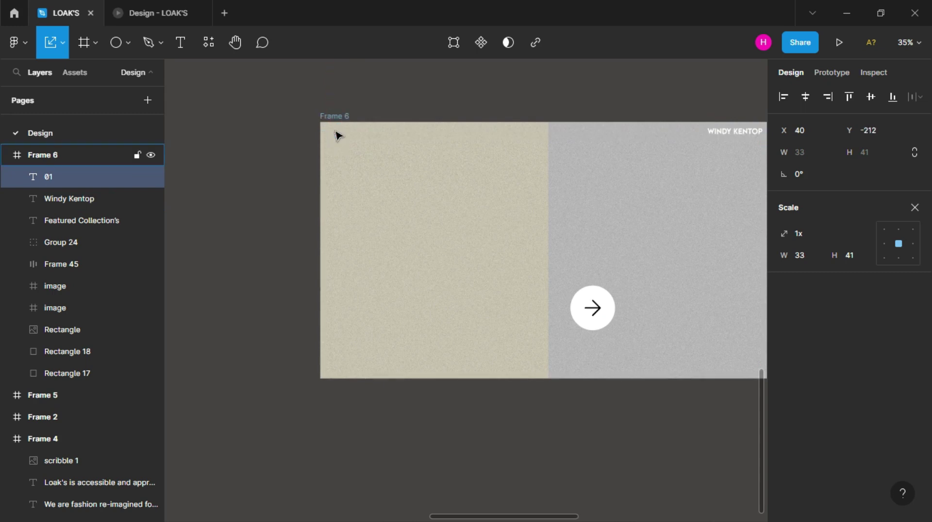
scroll(339, 135, right, 4)
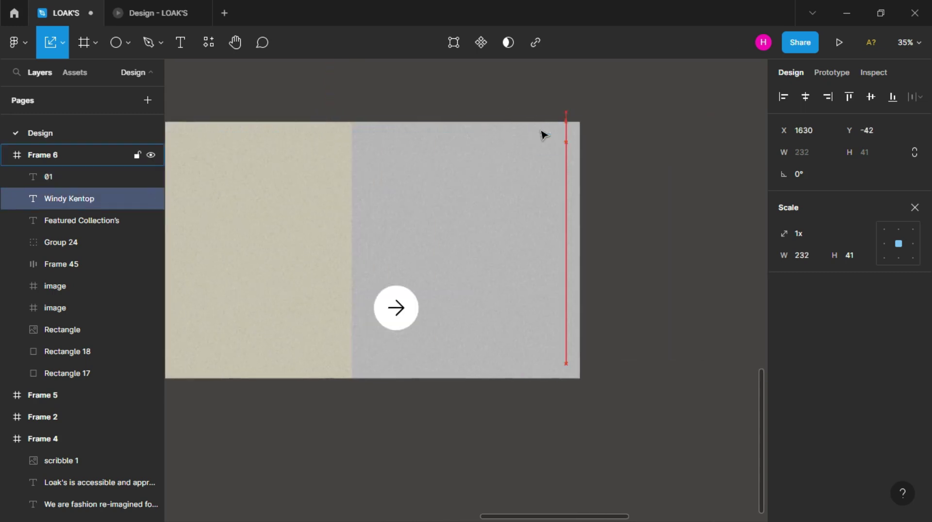
drag(544, 135, 540, 87)
mouse_move(399, 315)
mouse_down()
mouse_move(502, 348)
mouse_move(514, 369)
mouse_move(512, 428)
mouse_up()
Drop the arrow button below Frame 6, then nest Frame 6 in Frame 4, top-aligned
click(575, 419)
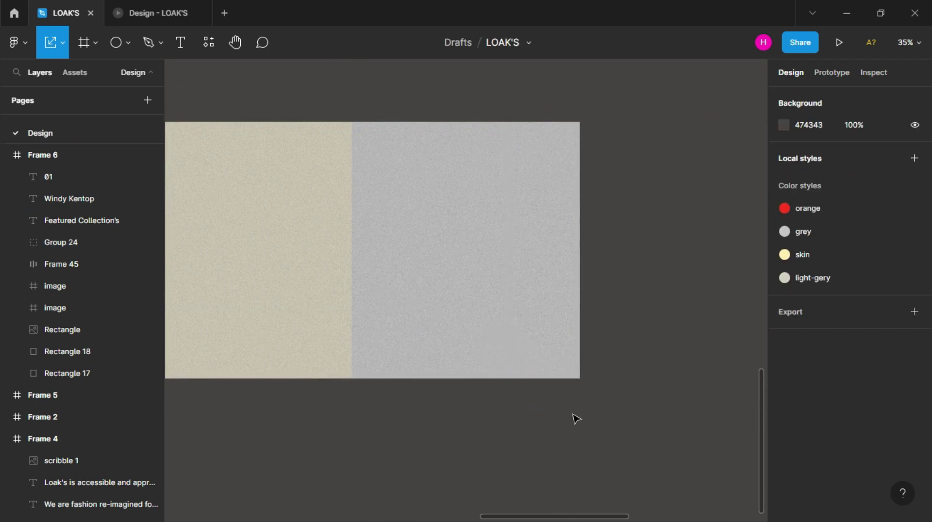
scroll(574, 419, down, 5)
scroll(574, 419, up, 1)
mouse_move(402, 409)
mouse_down()
mouse_move(430, 305)
mouse_move(403, 286)
mouse_up()
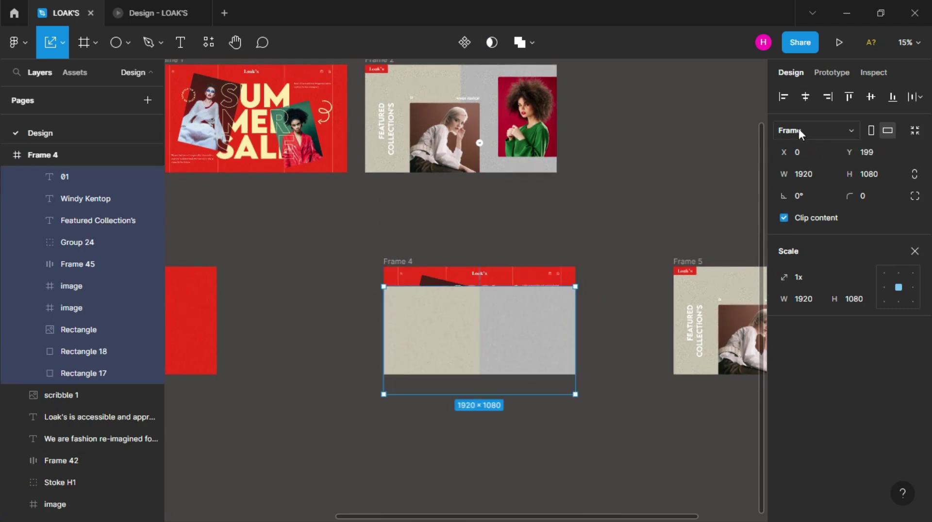
click(871, 97)
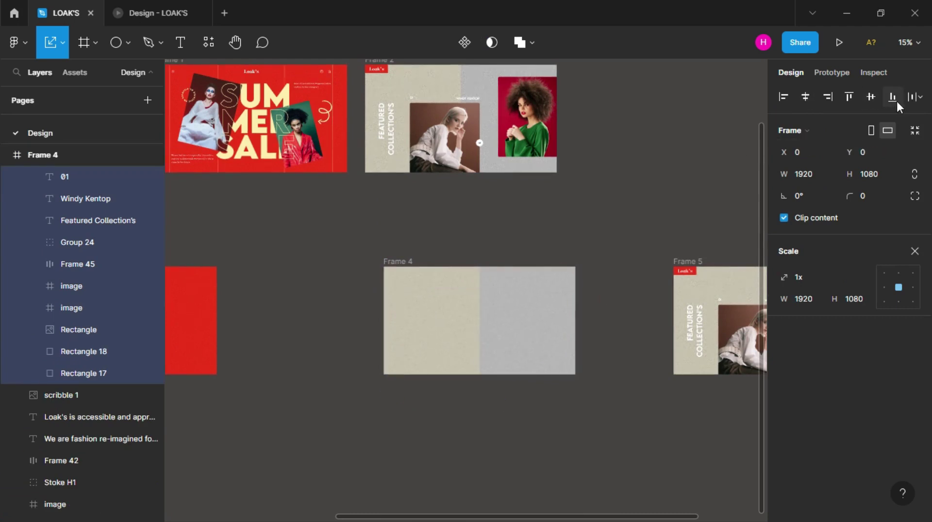
Shift the nested frame down to Y 1130, hidden below the SUMMER SALE artwork
scroll(553, 284, up, 2)
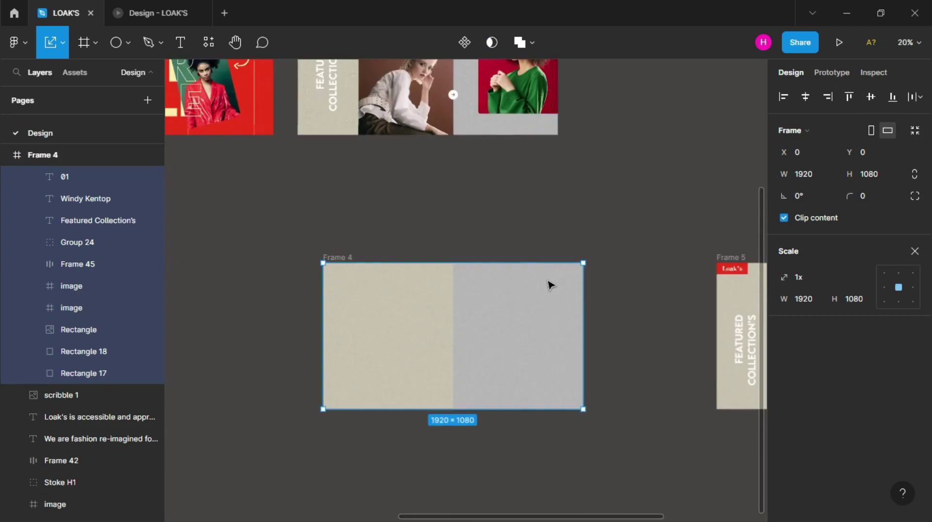
key(shift+Down)
key(shift+Down)
key(shift+Down)
key(shift+Down)
key(shift+Down)
key(shift+Down)
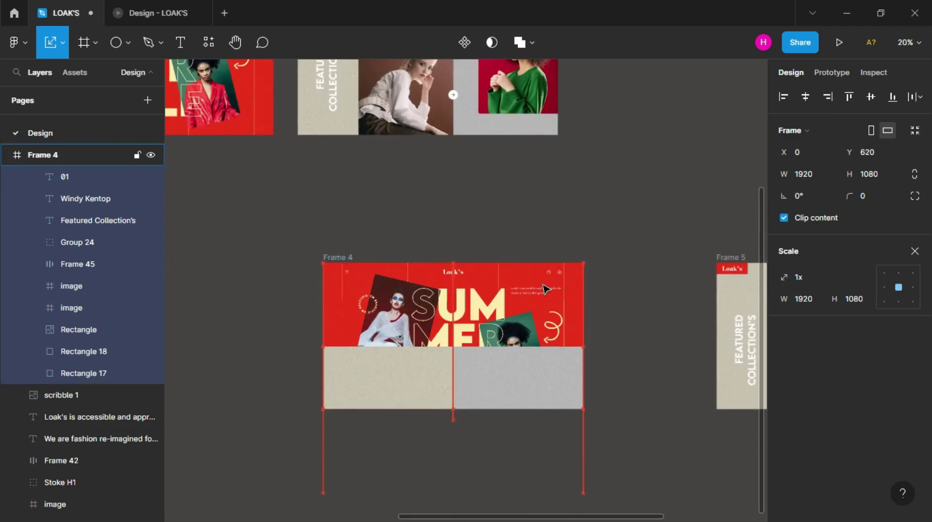
key(shift+Down)
key(shift+Down)
key(shift+Down)
key(shift+Down)
key(shift+Down)
key(shift+Down)
scroll(449, 372, up, 3)
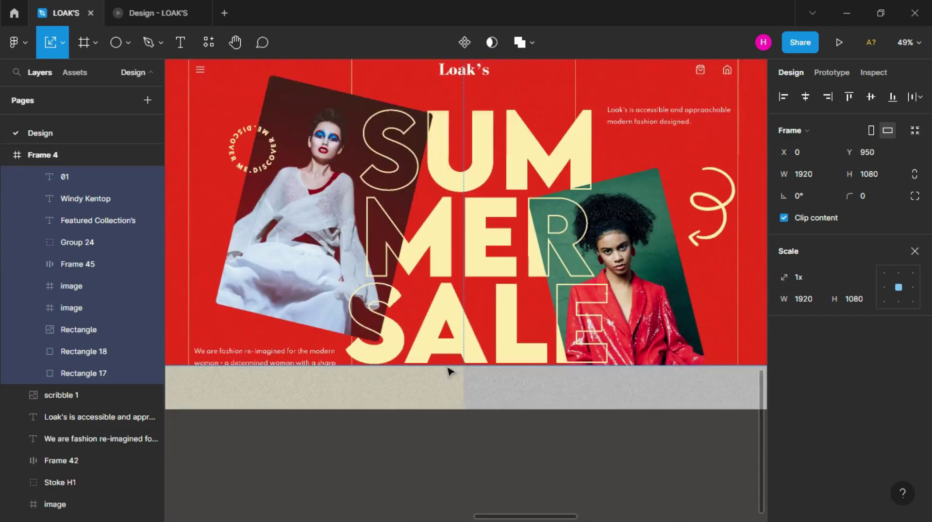
scroll(449, 372, up, 2)
key(shift+Down)
key(shift+Down)
key(shift+Down)
key(shift+Down)
key(shift+Down)
key(shift+Down)
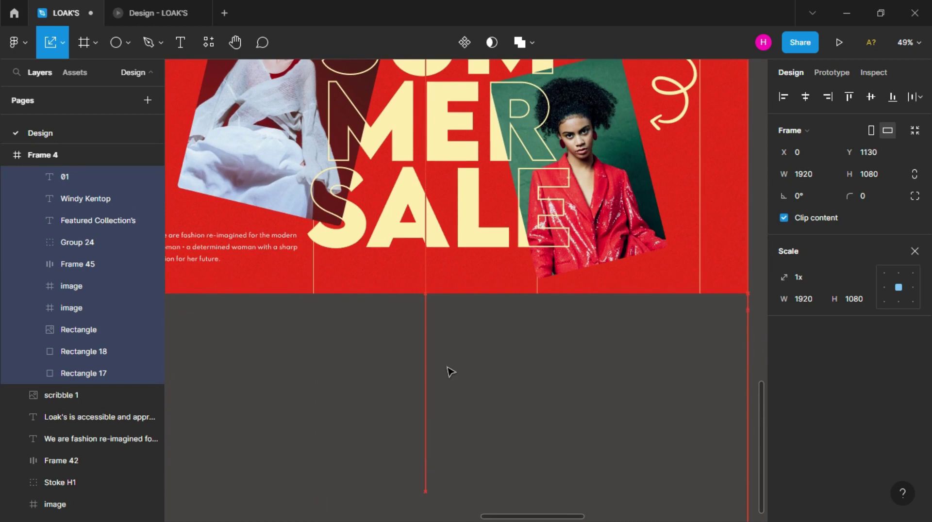
scroll(449, 371, down, 4)
scroll(555, 246, down, 2)
click(556, 245)
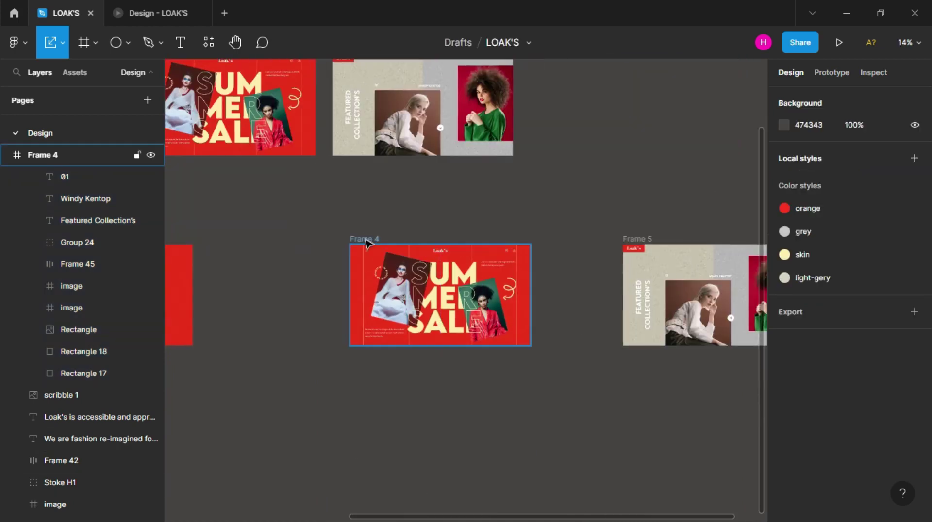
Select the Summer Sale Frame 4 for prototyping, with the Move tool active
click(367, 243)
click(828, 73)
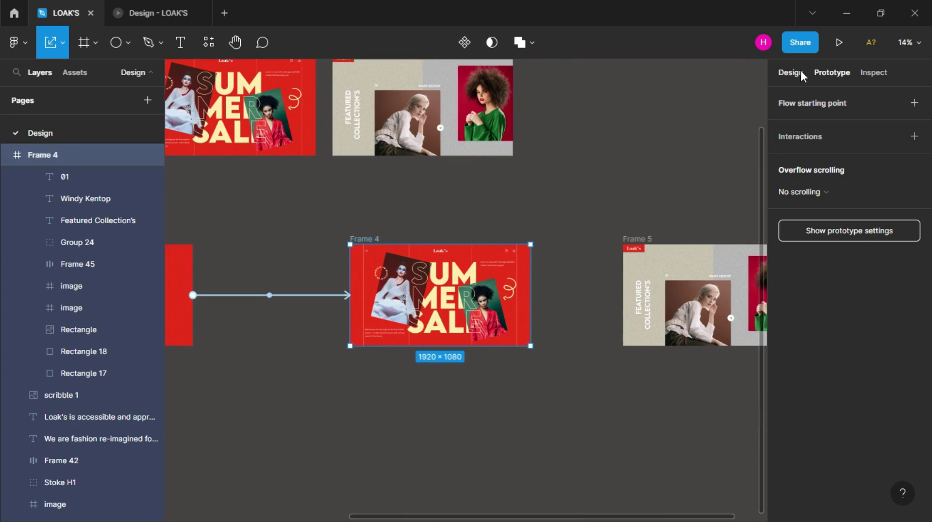
scroll(529, 308, up, 1)
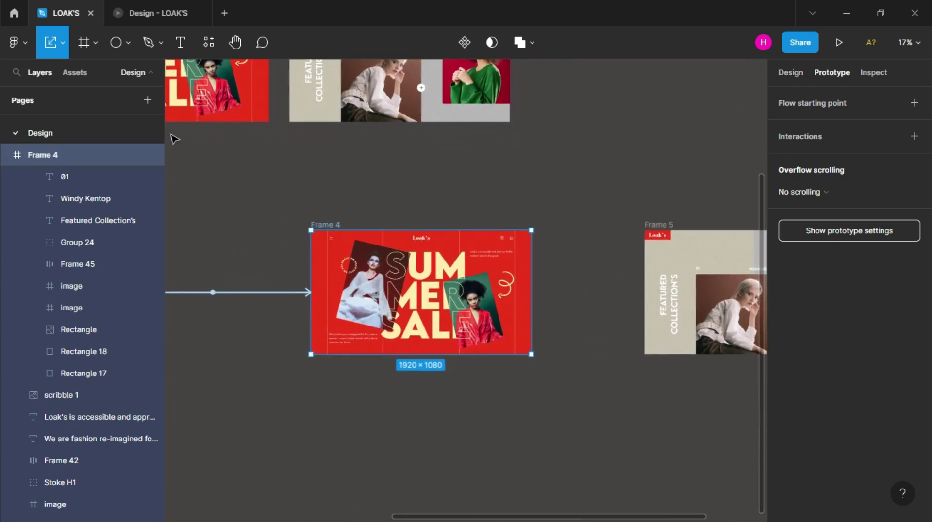
click(63, 44)
click(63, 78)
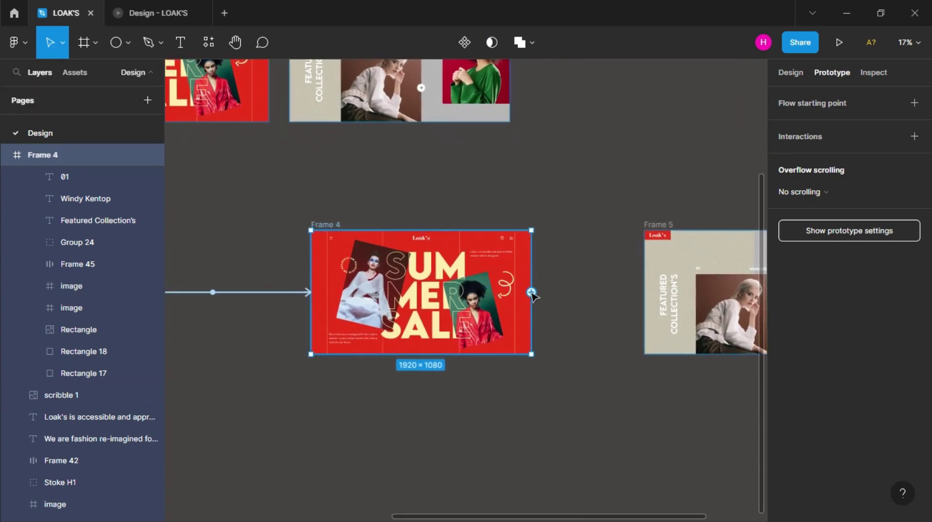
Link Frame 4 to Frame 5 on click with 3000 ms Gentle Smart animate, then present it
drag(648, 295, 649, 296)
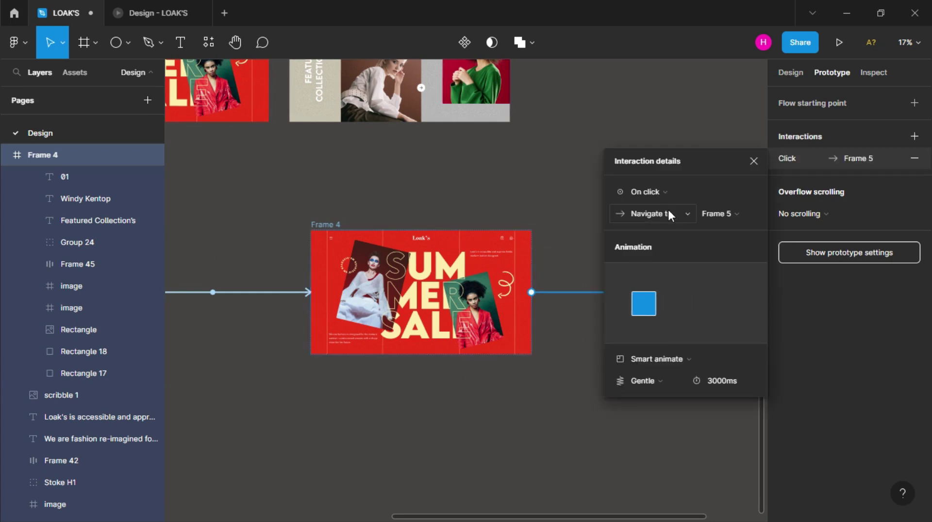
click(664, 192)
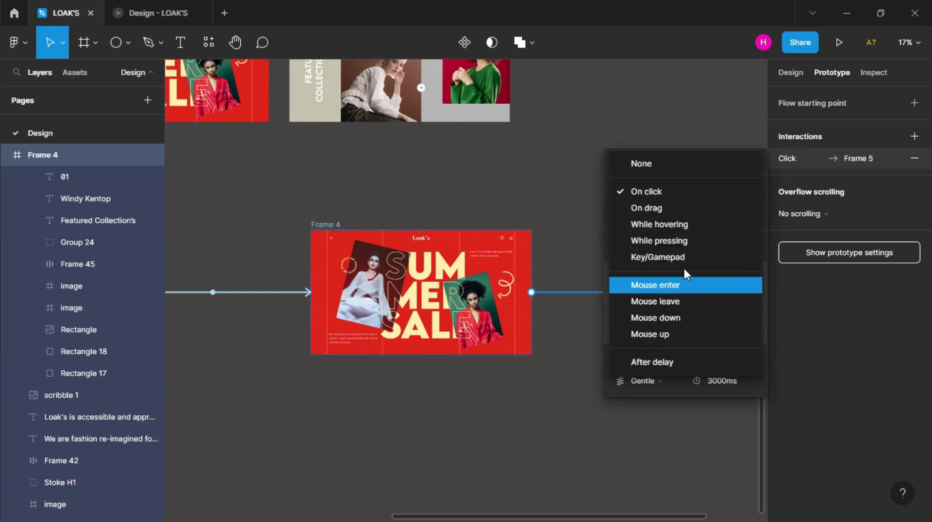
click(694, 190)
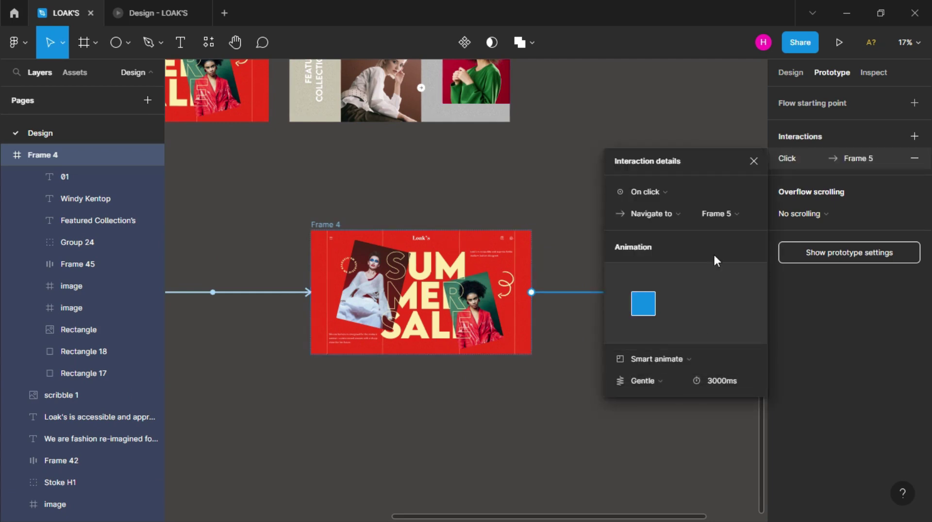
key(Escape)
click(312, 152)
click(125, 8)
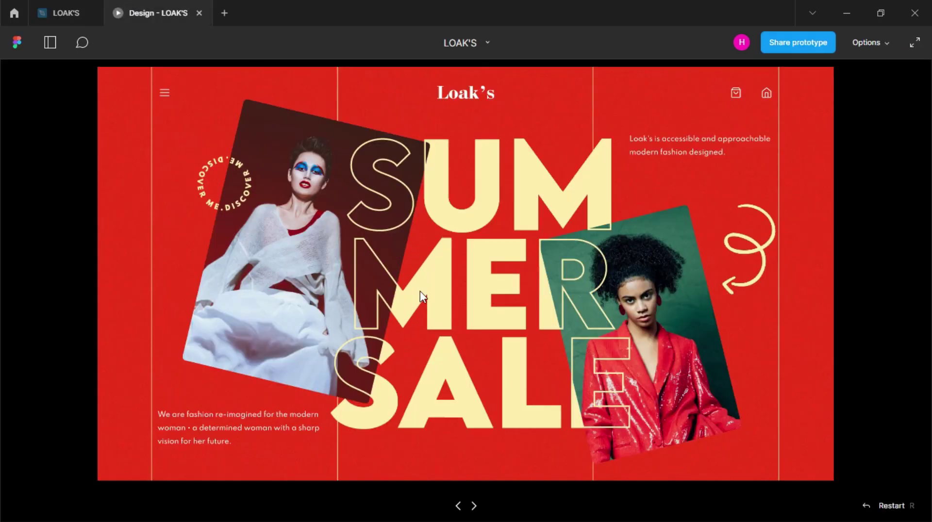
Play the prototype from Summer Sale to the Featured Collection page and back to Summer Sale
click(727, 459)
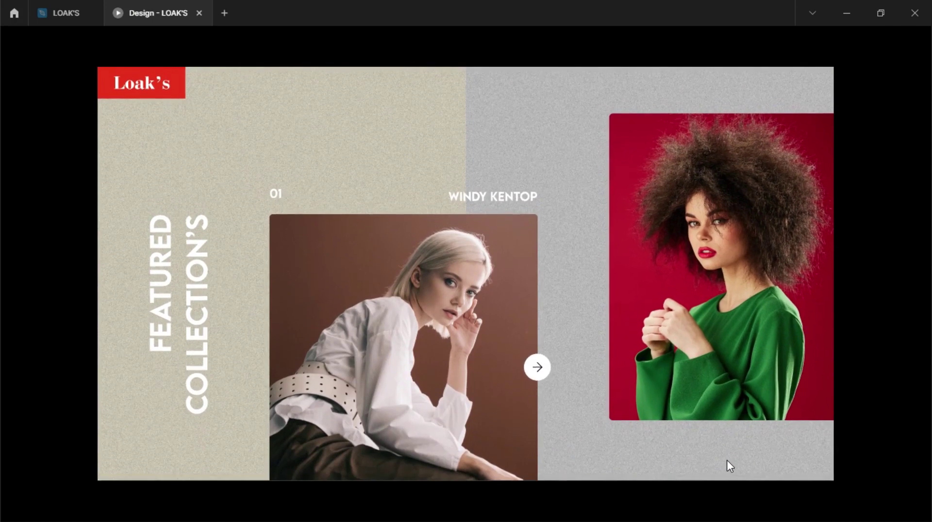
click(727, 460)
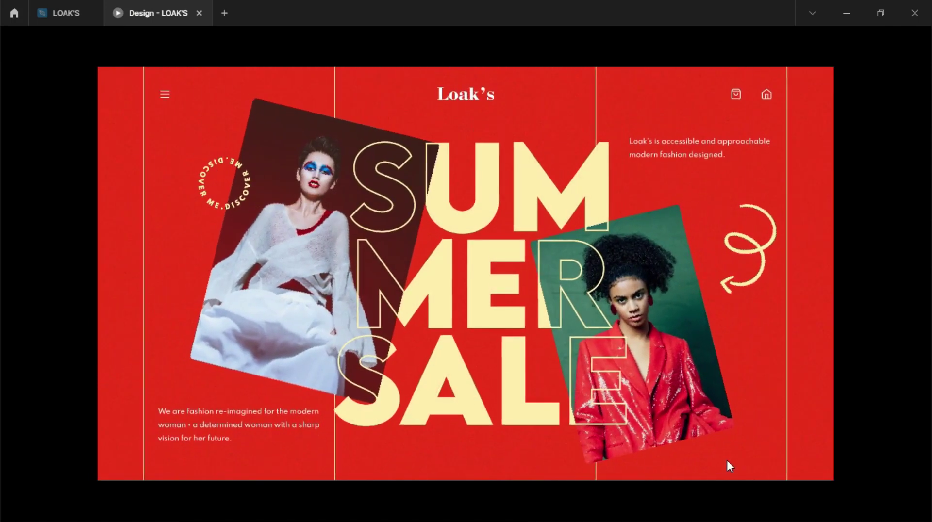
scroll(744, 348, down, 2)
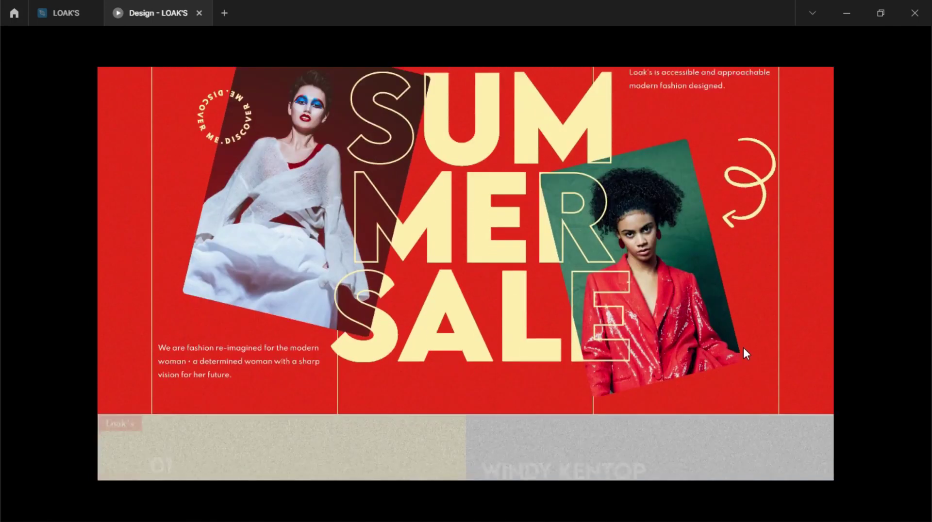
scroll(744, 348, down, 5)
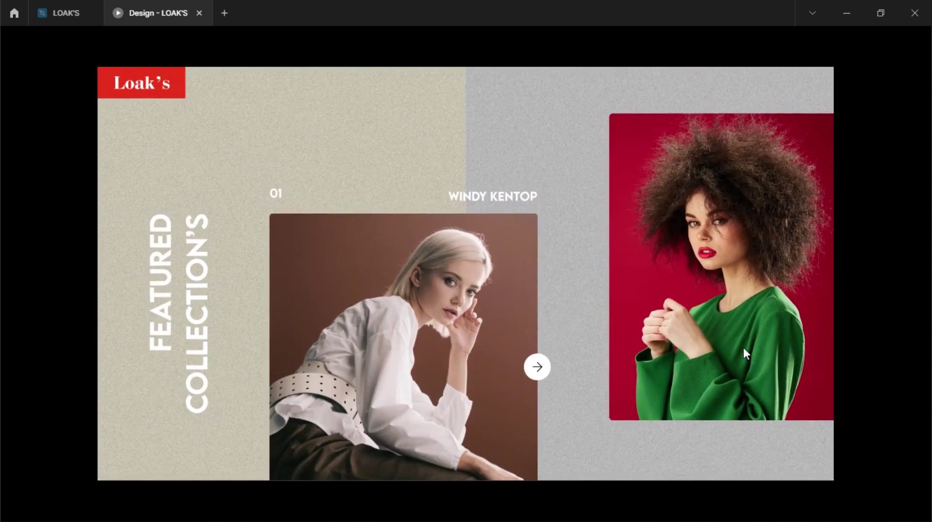
click(743, 347)
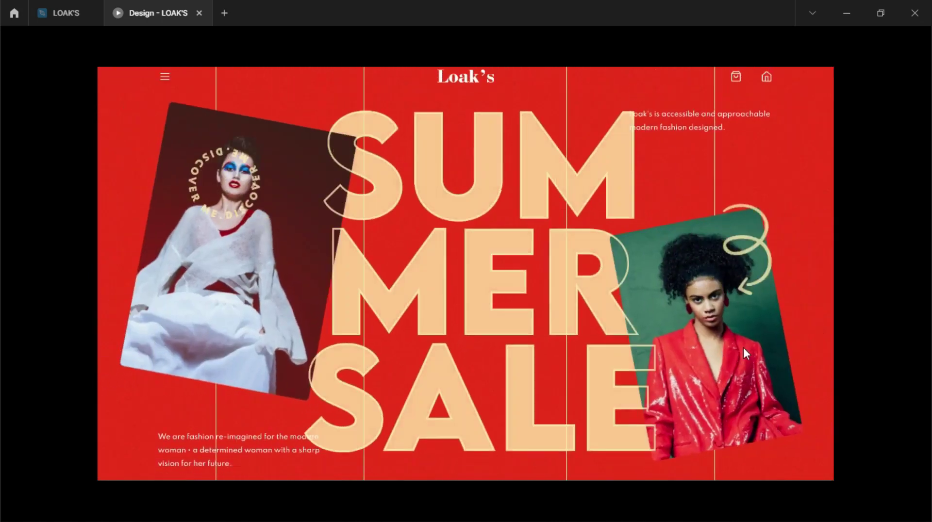
scroll(744, 350, down, 1)
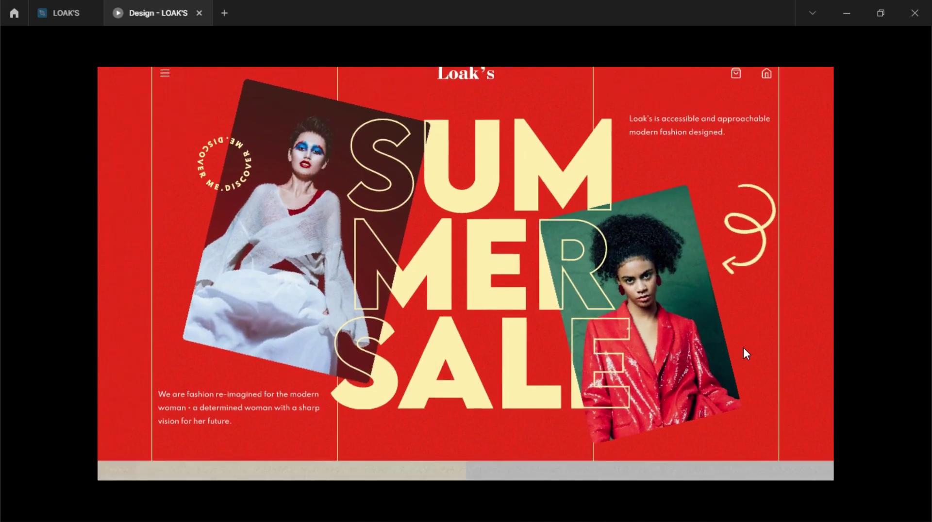
scroll(744, 347, down, 5)
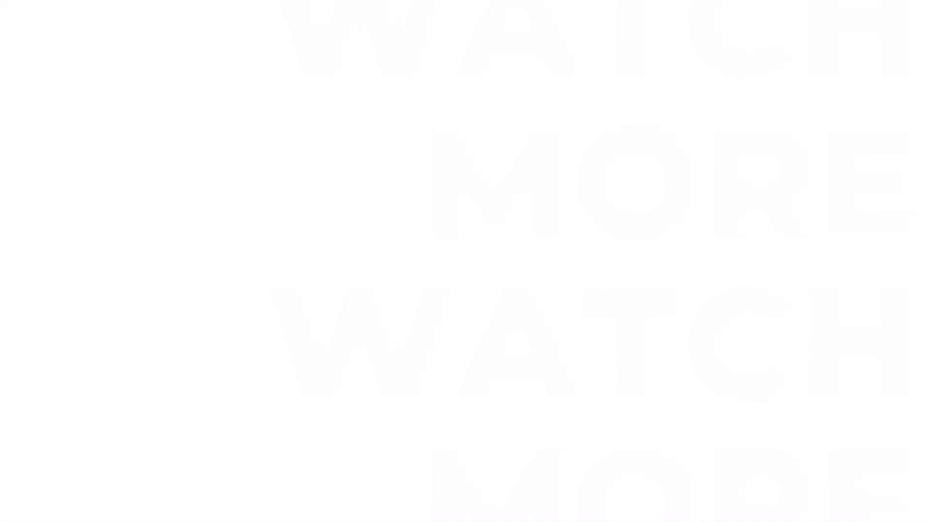